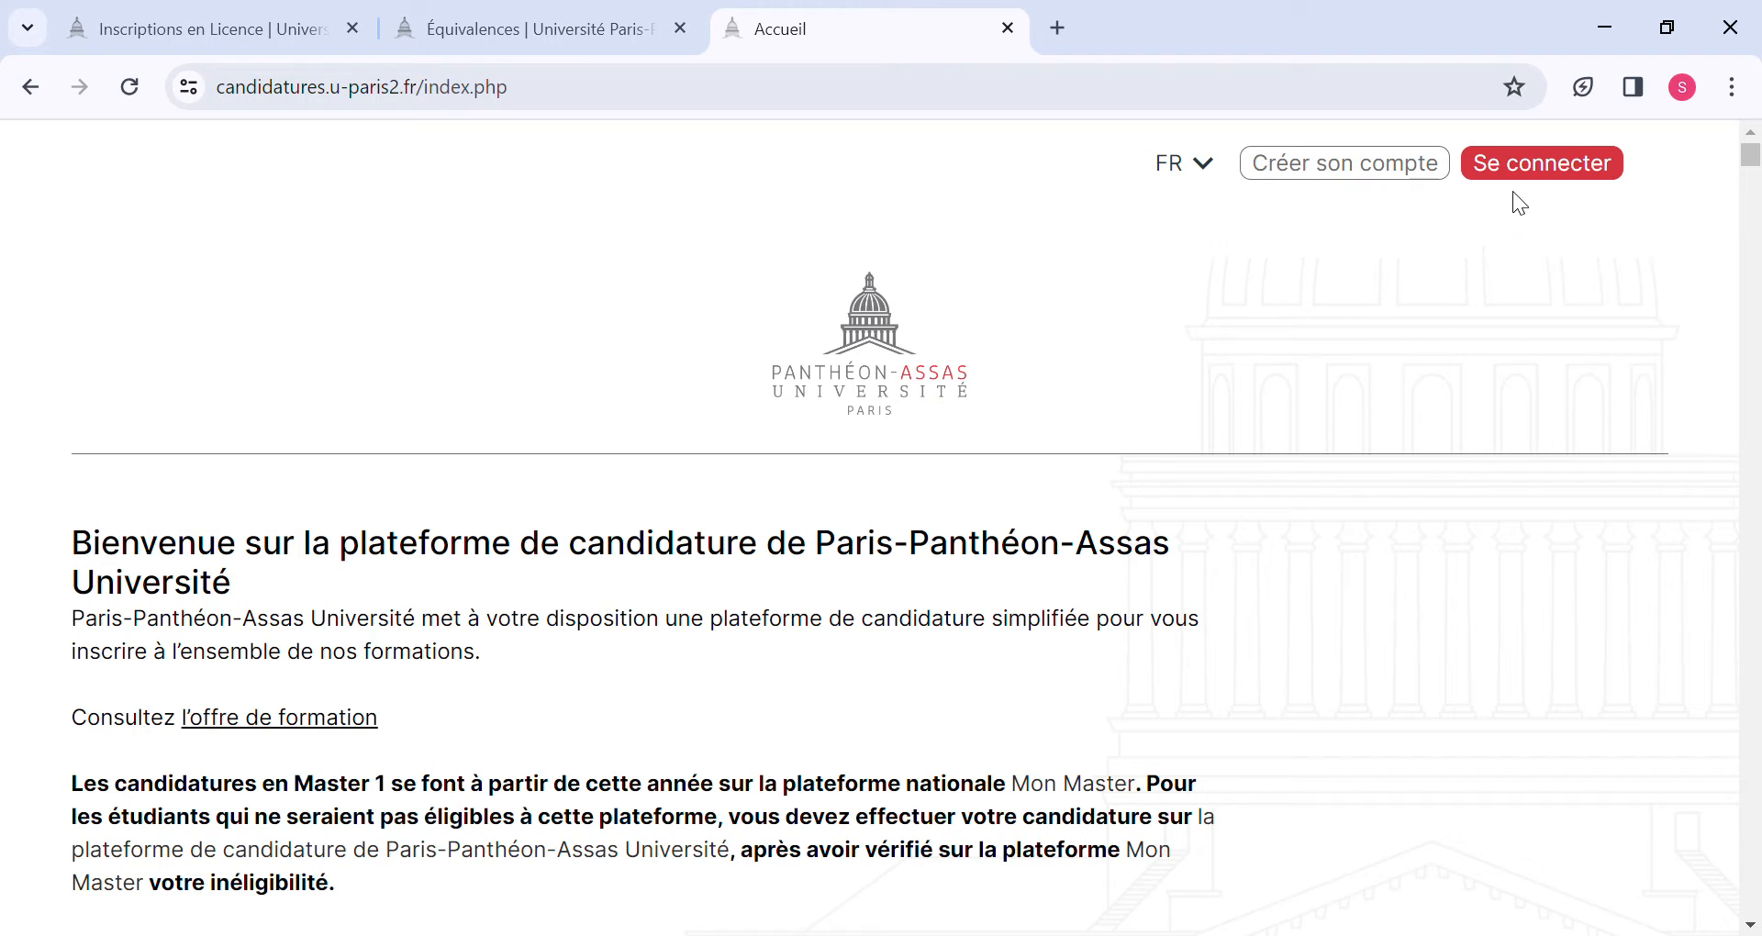
Open the login page of the application platform and enter the account's email address.
{"action": "left_click", "coordinate": [1515, 167]}
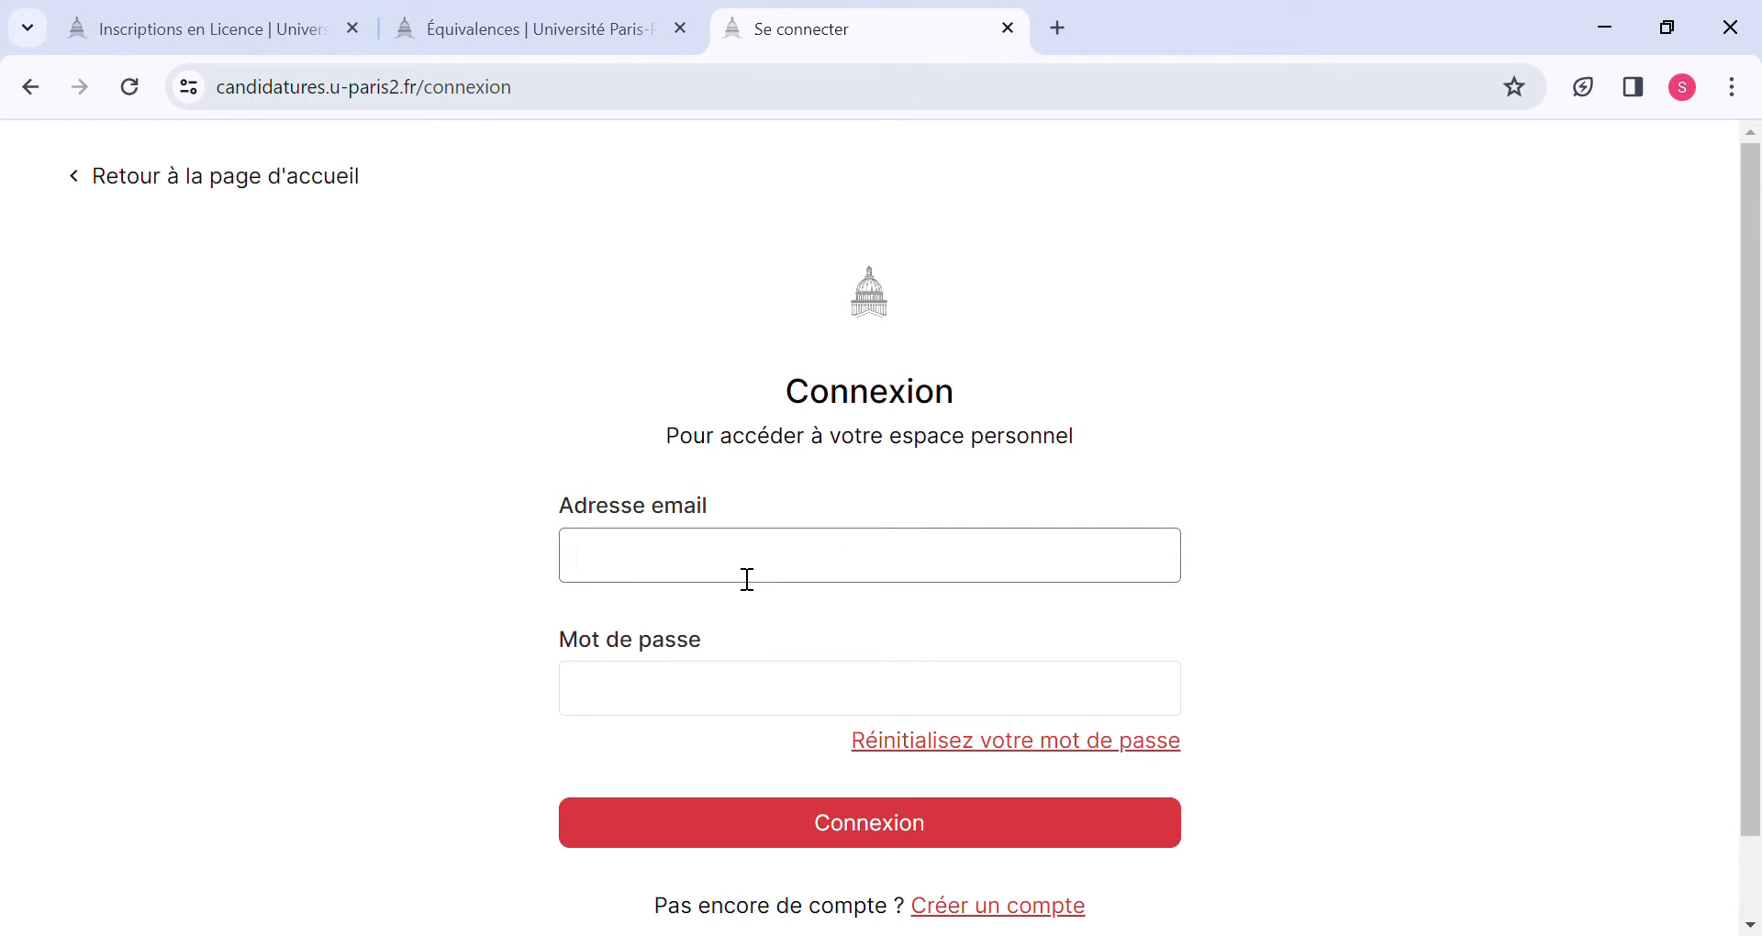
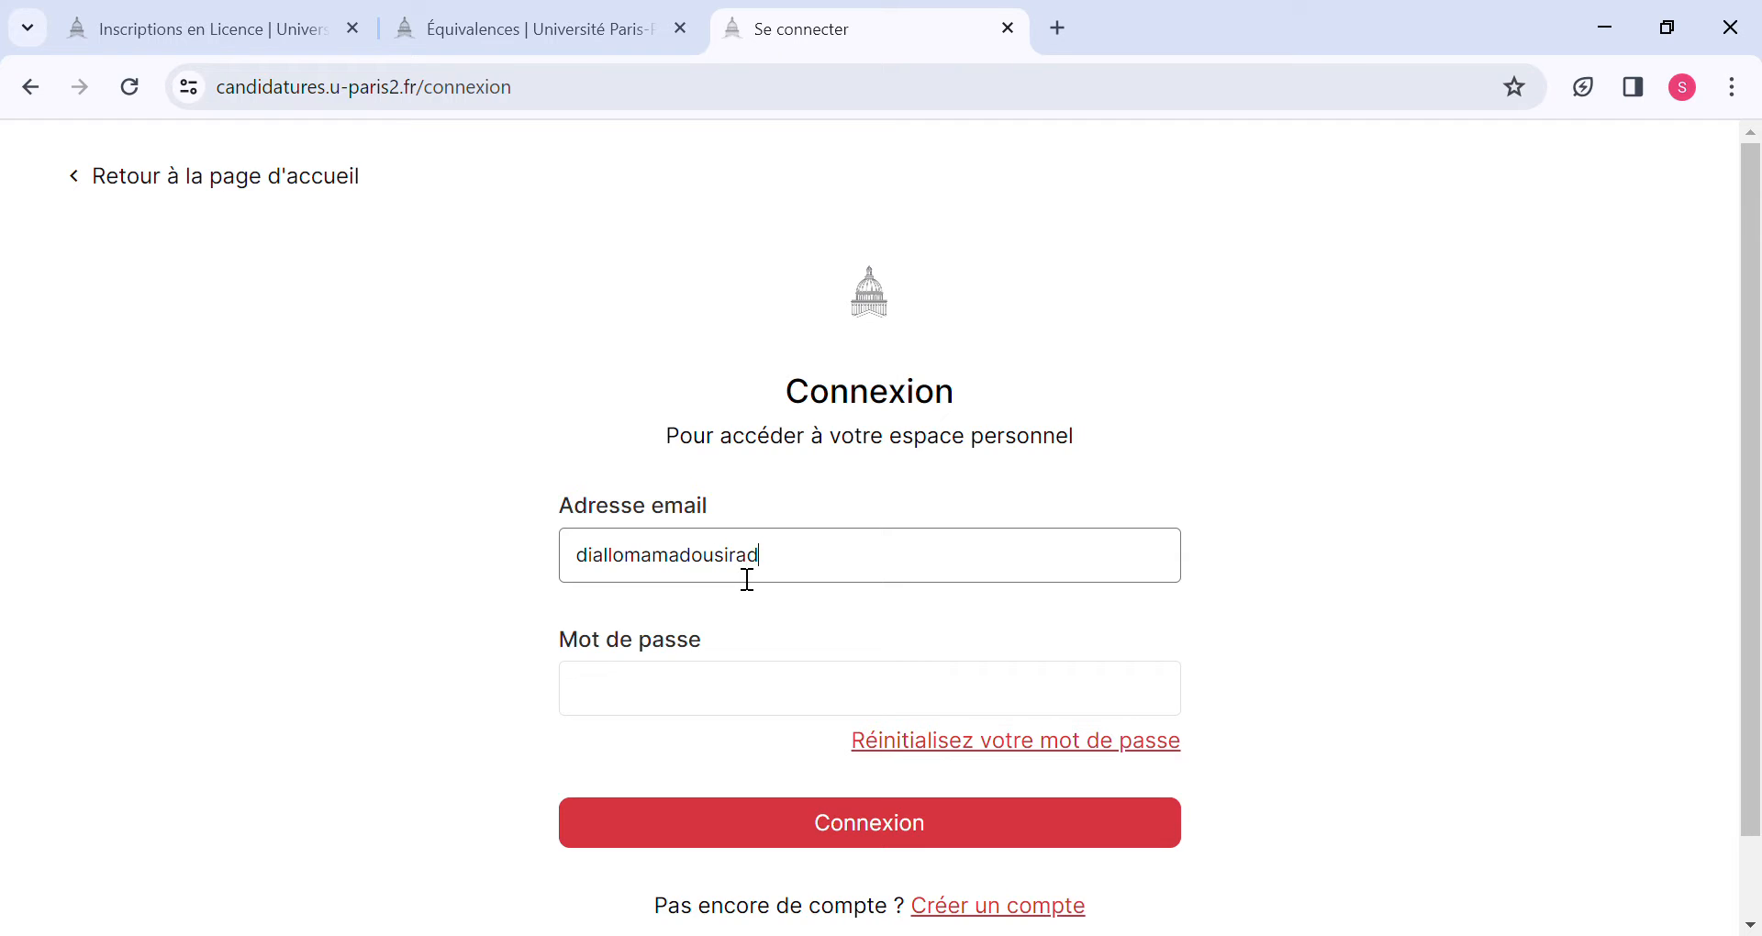
Enter the account password and sign in to the personal space.
{"action": "left_click", "coordinate": [627, 687]}
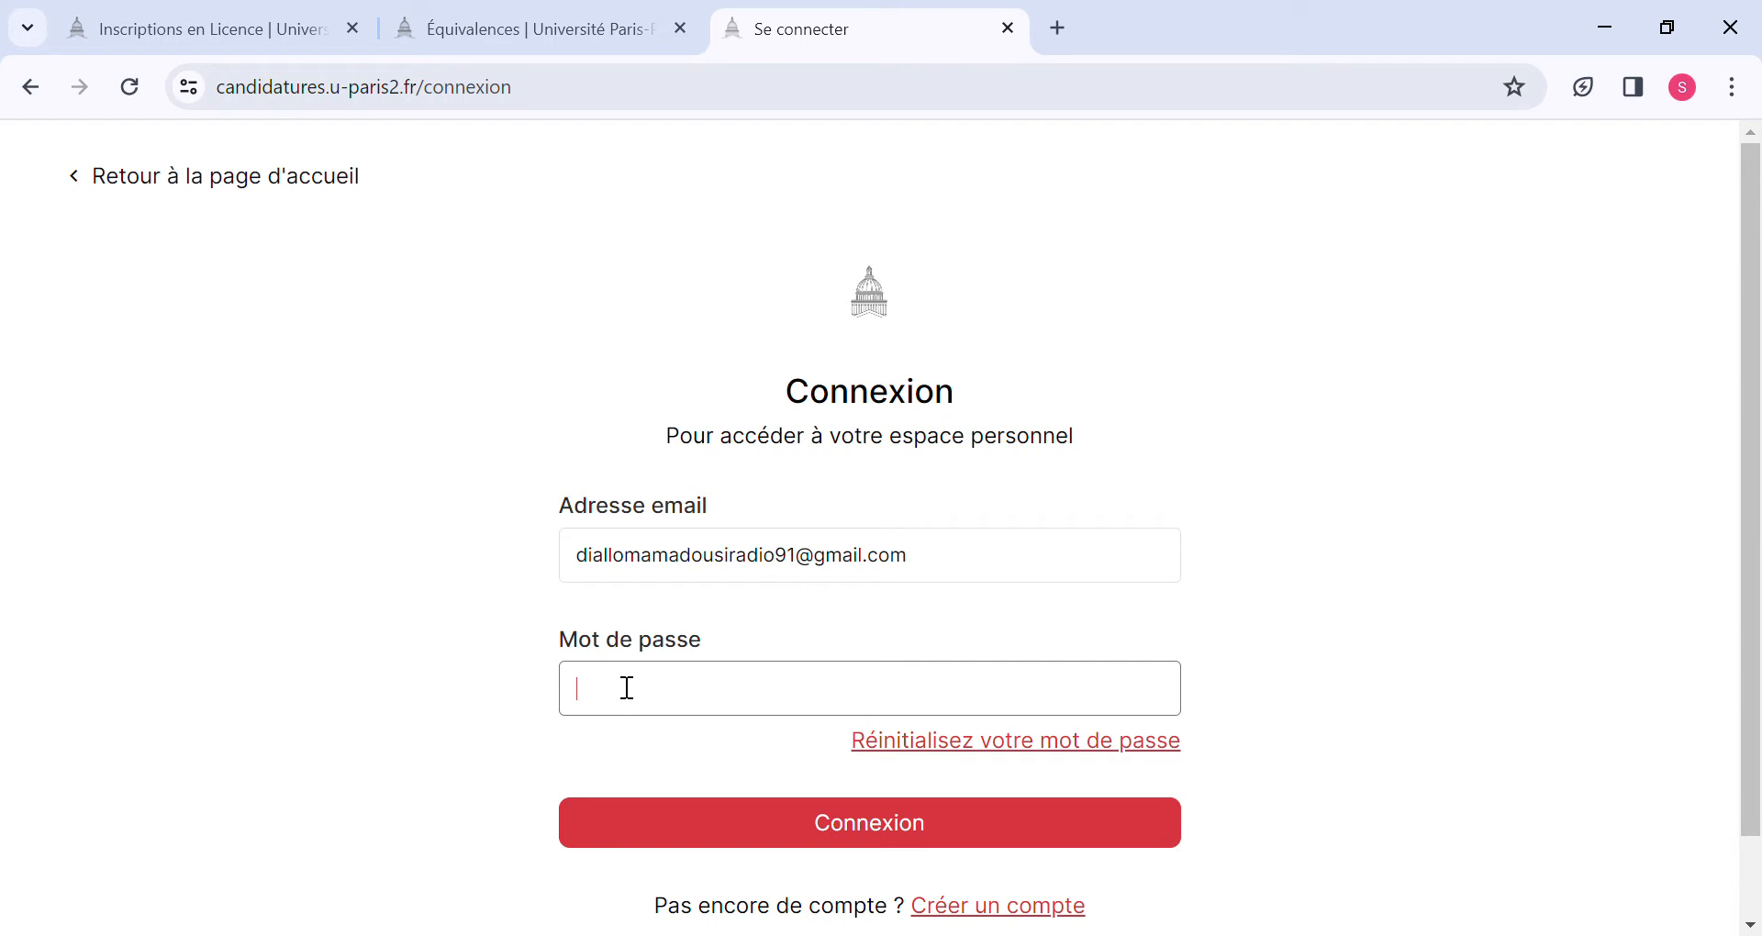
{"action": "type", "text": "****"}
{"action": "type", "text": "********"}
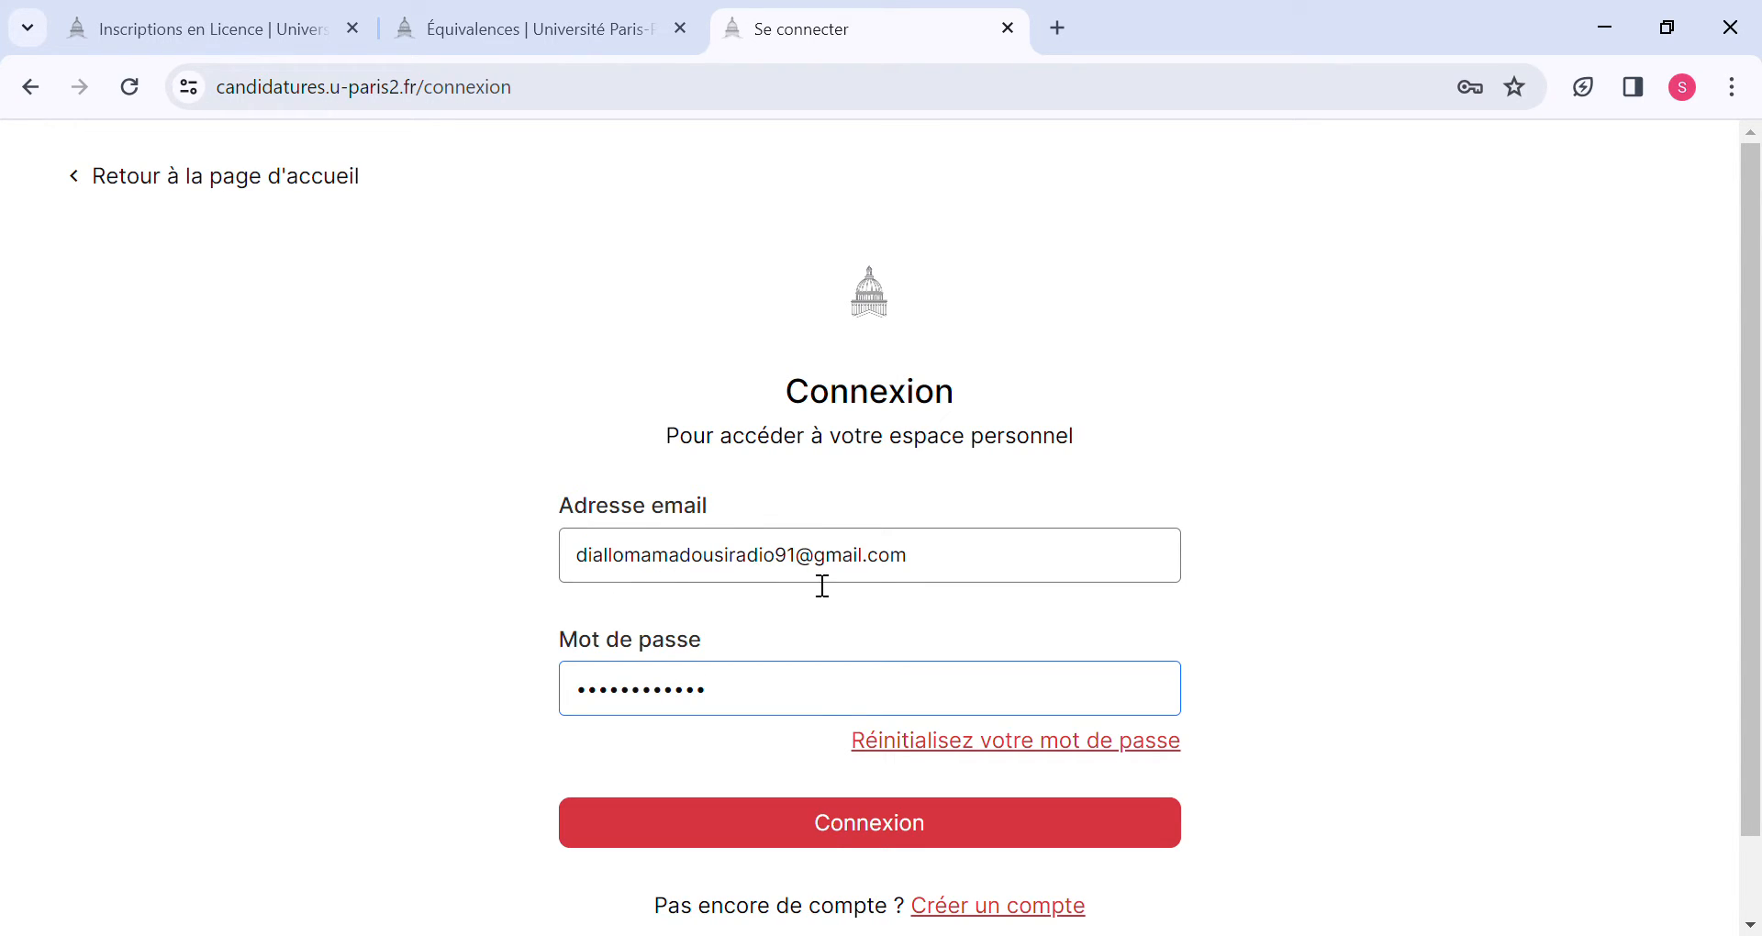
{"action": "left_click", "coordinate": [803, 830]}
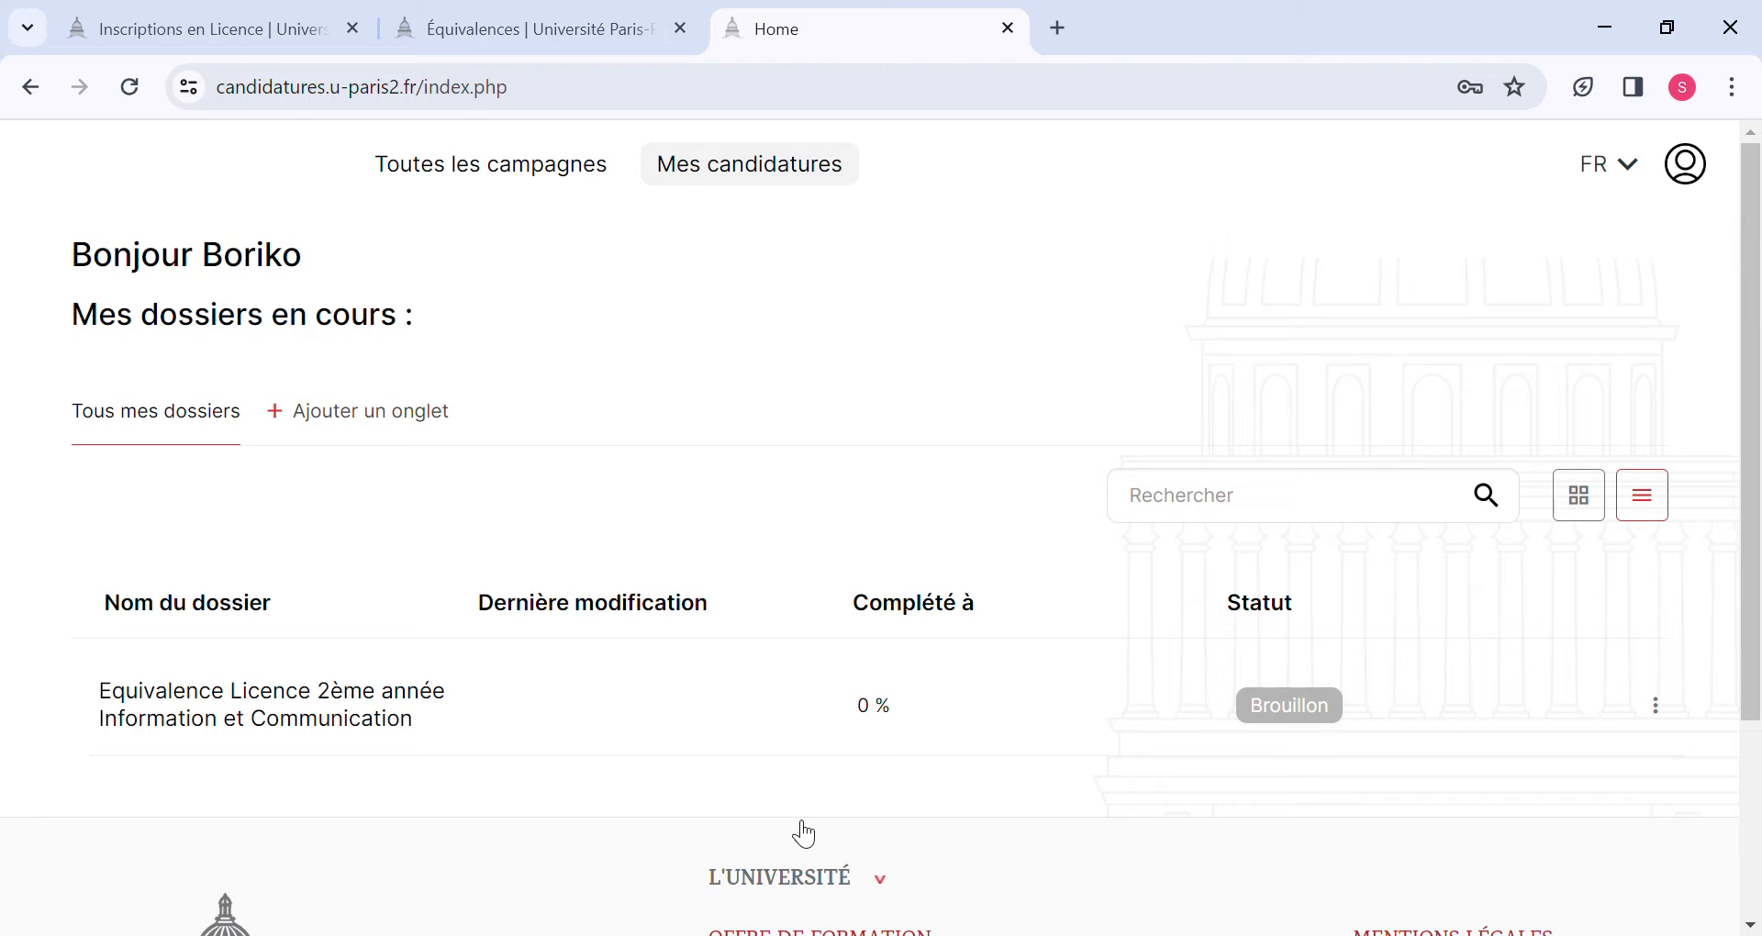
Open the draft application "Equivalence Licence 2ème année Information et Communication".
{"action": "scroll", "coordinate": [804, 833], "scroll_direction": "down", "scroll_amount": 2}
{"action": "scroll", "coordinate": [804, 833], "scroll_direction": "up", "scroll_amount": 1}
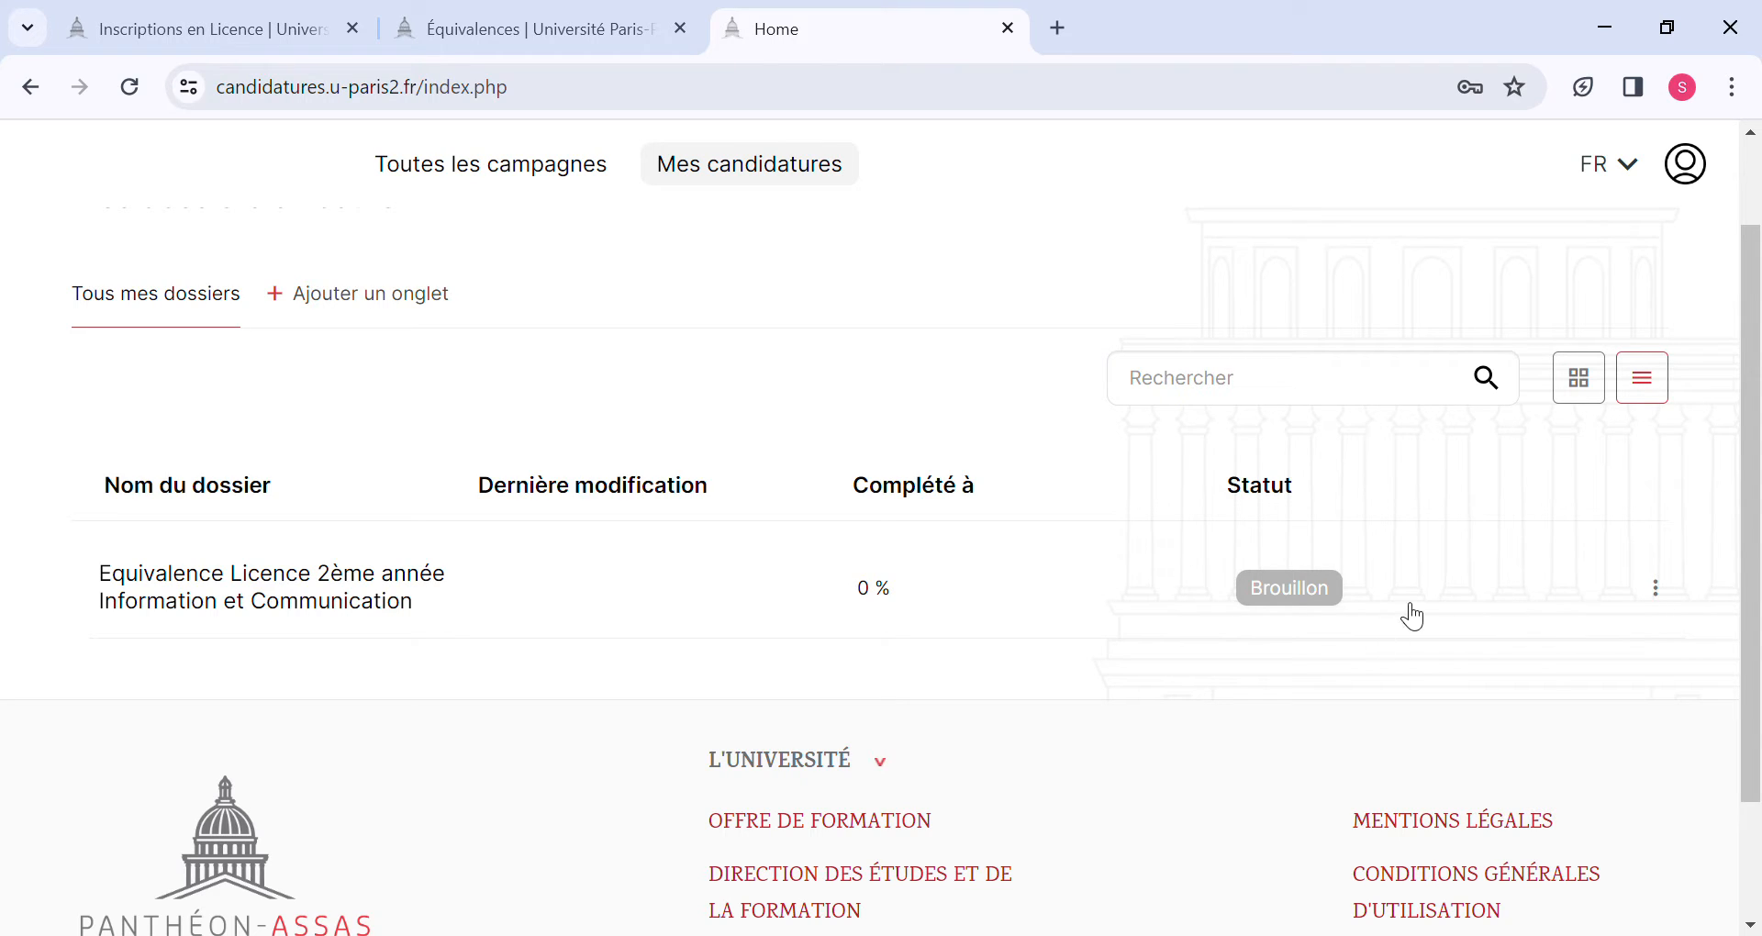
{"action": "left_click", "coordinate": [1318, 587]}
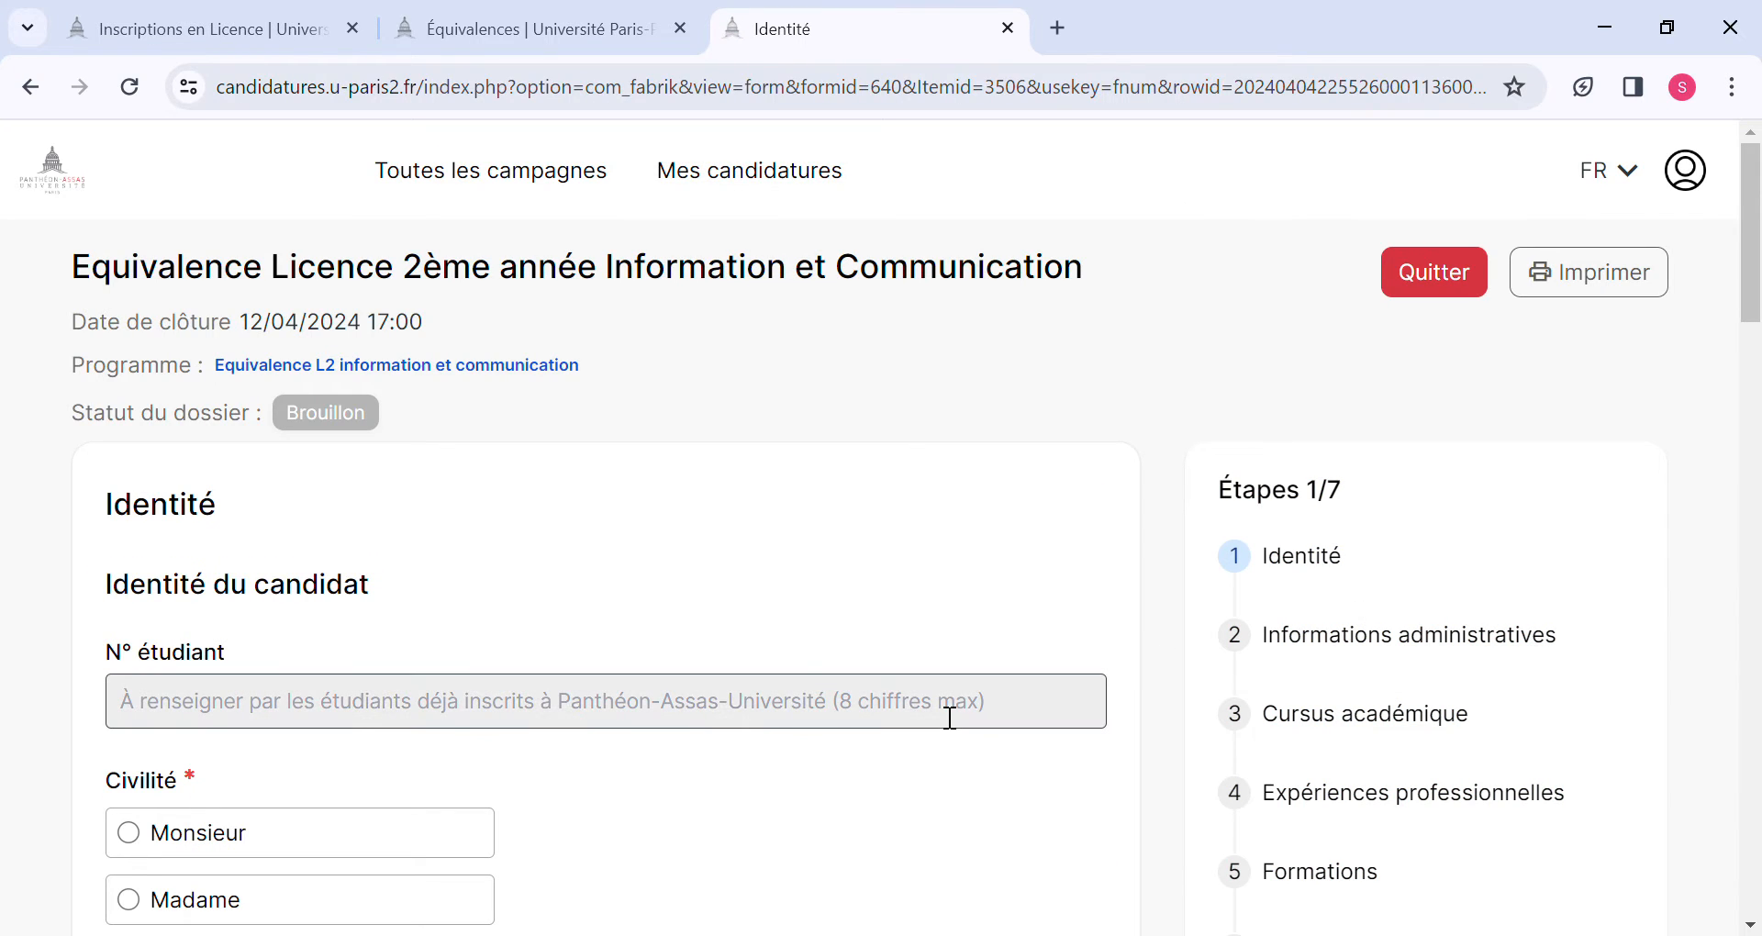
Set the candidate's Civilité to Monsieur in the Identité form.
{"action": "scroll", "coordinate": [1416, 747], "scroll_direction": "down", "scroll_amount": 2}
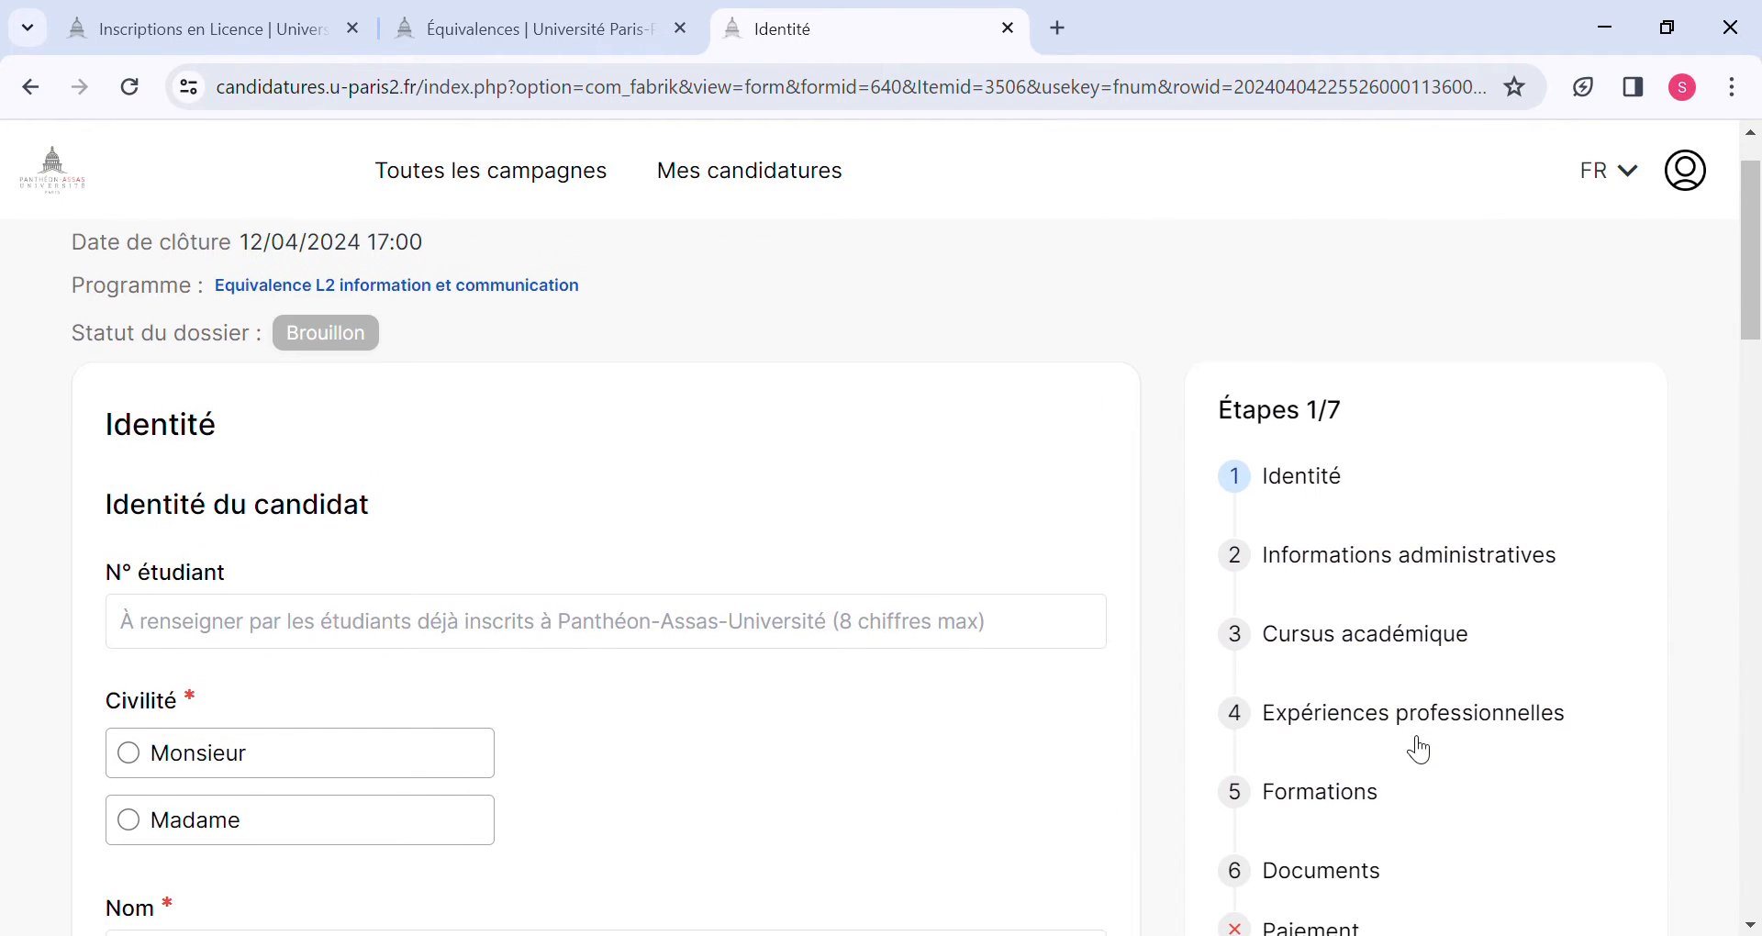
{"action": "scroll", "coordinate": [1380, 615], "scroll_direction": "down", "scroll_amount": 2}
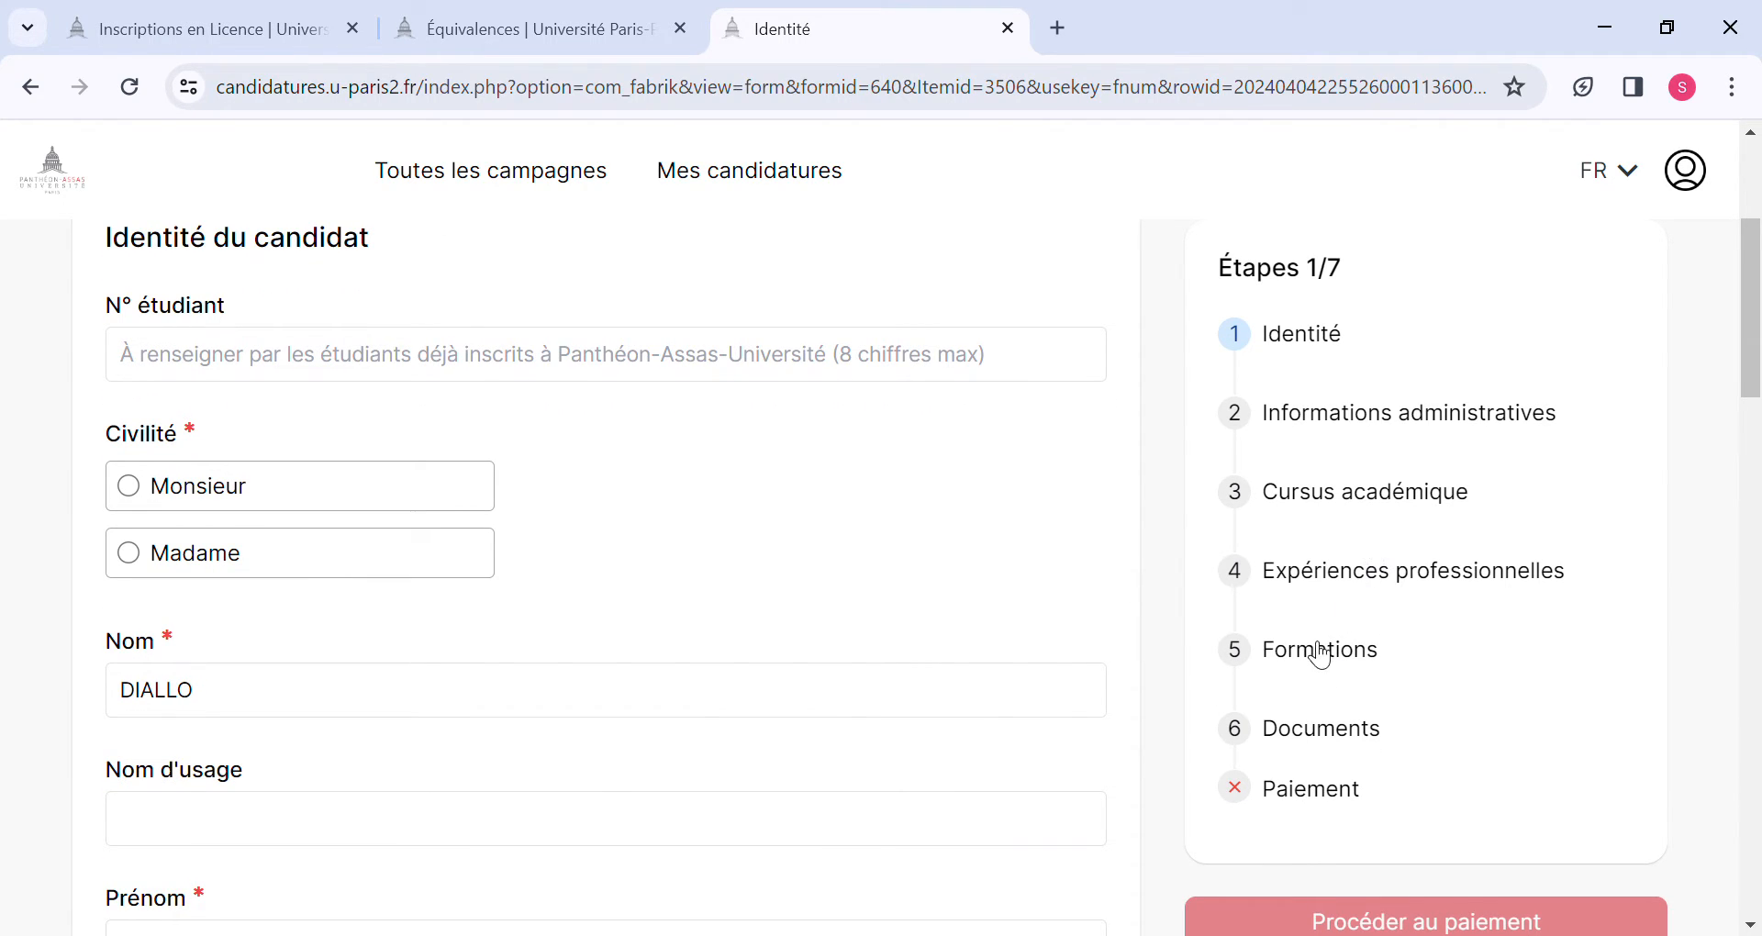
{"action": "scroll", "coordinate": [1327, 793], "scroll_direction": "down", "scroll_amount": 1}
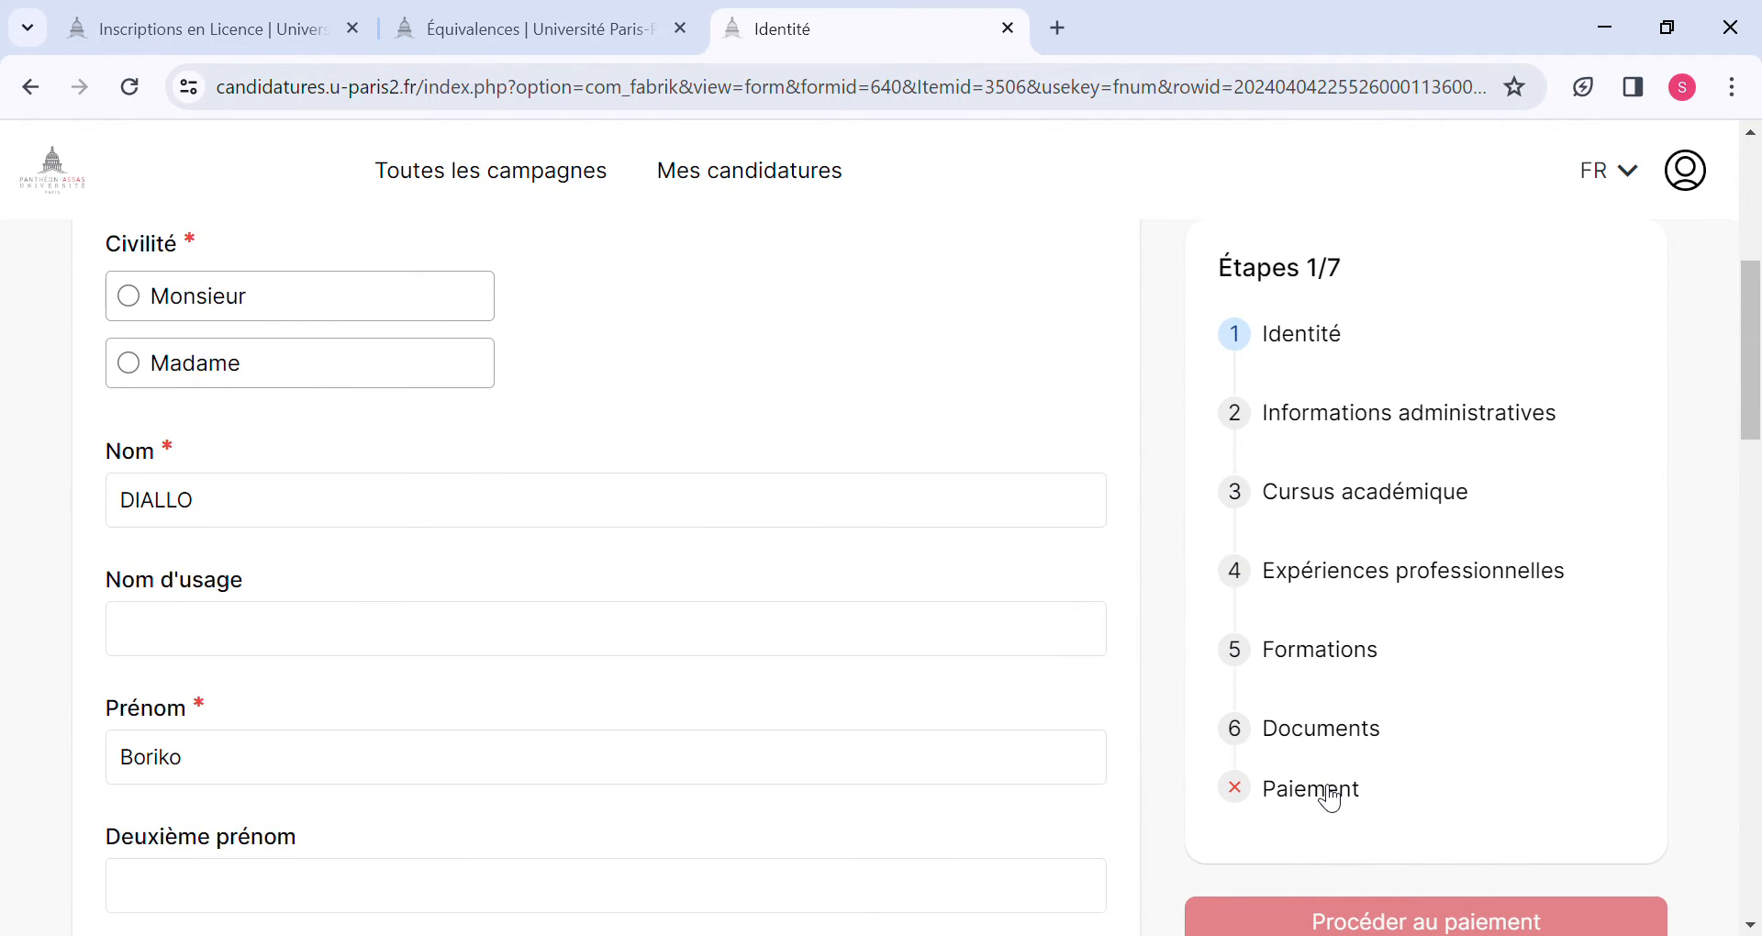
{"action": "scroll", "coordinate": [1328, 797], "scroll_direction": "up", "scroll_amount": 4}
{"action": "scroll", "coordinate": [741, 762], "scroll_direction": "down", "scroll_amount": 2}
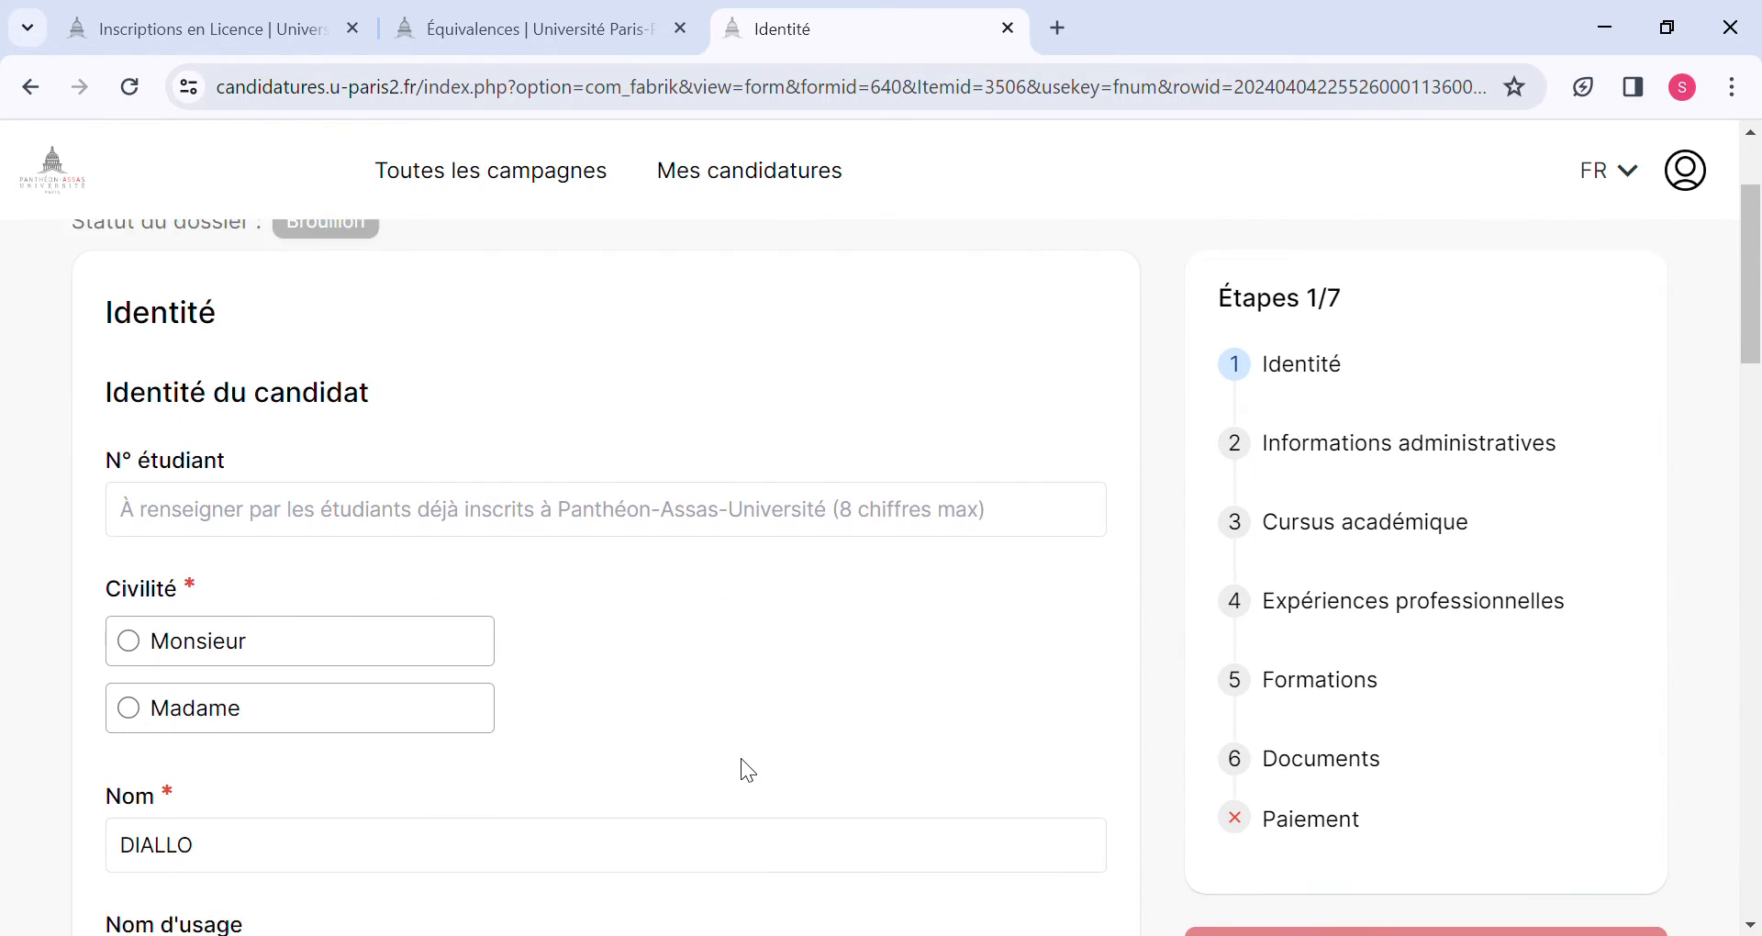
{"action": "left_click", "coordinate": [350, 634]}
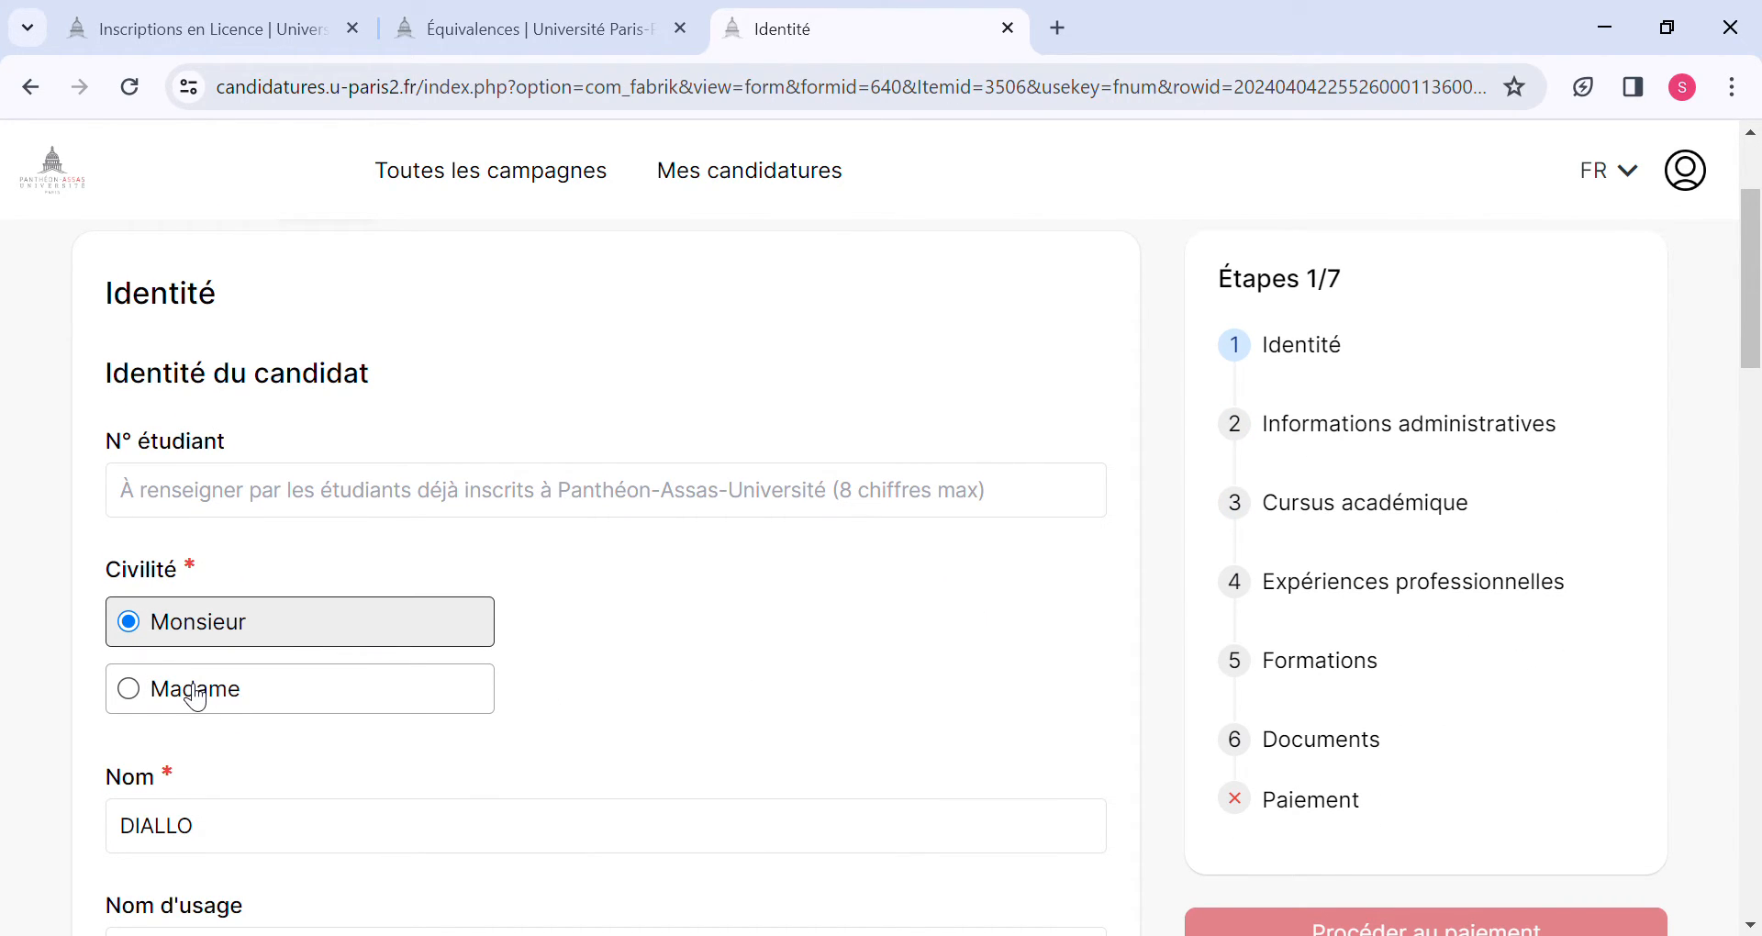
{"action": "left_click", "coordinate": [115, 481]}
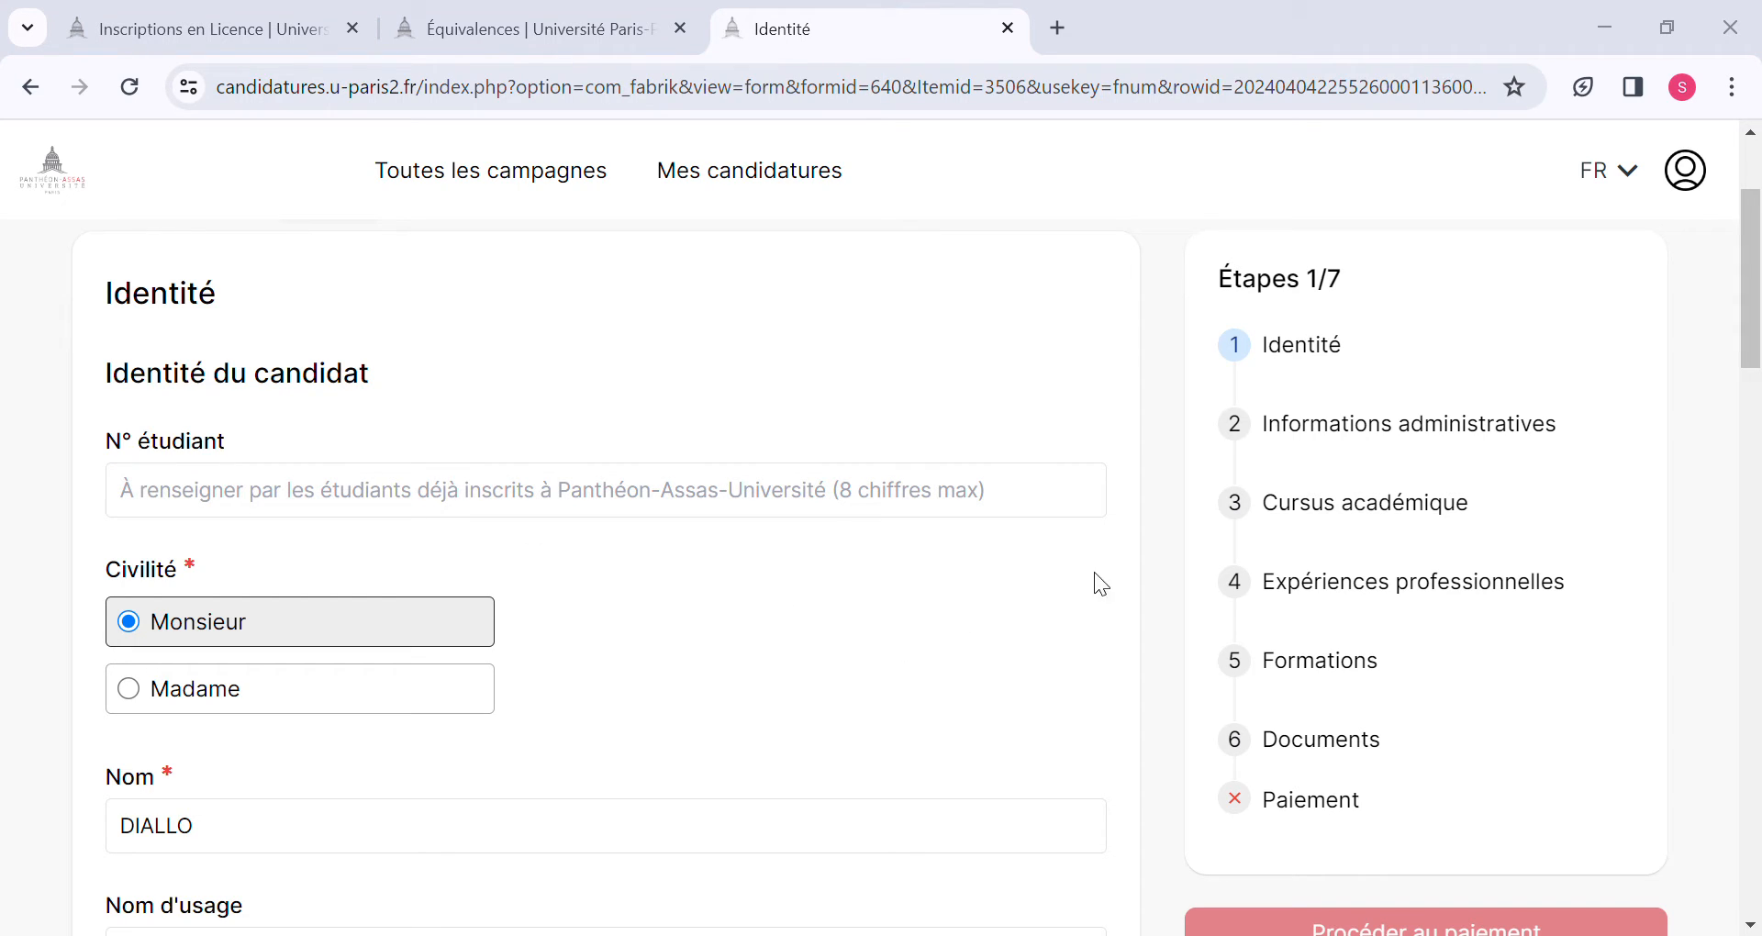
{"action": "left_click", "coordinate": [1221, 515]}
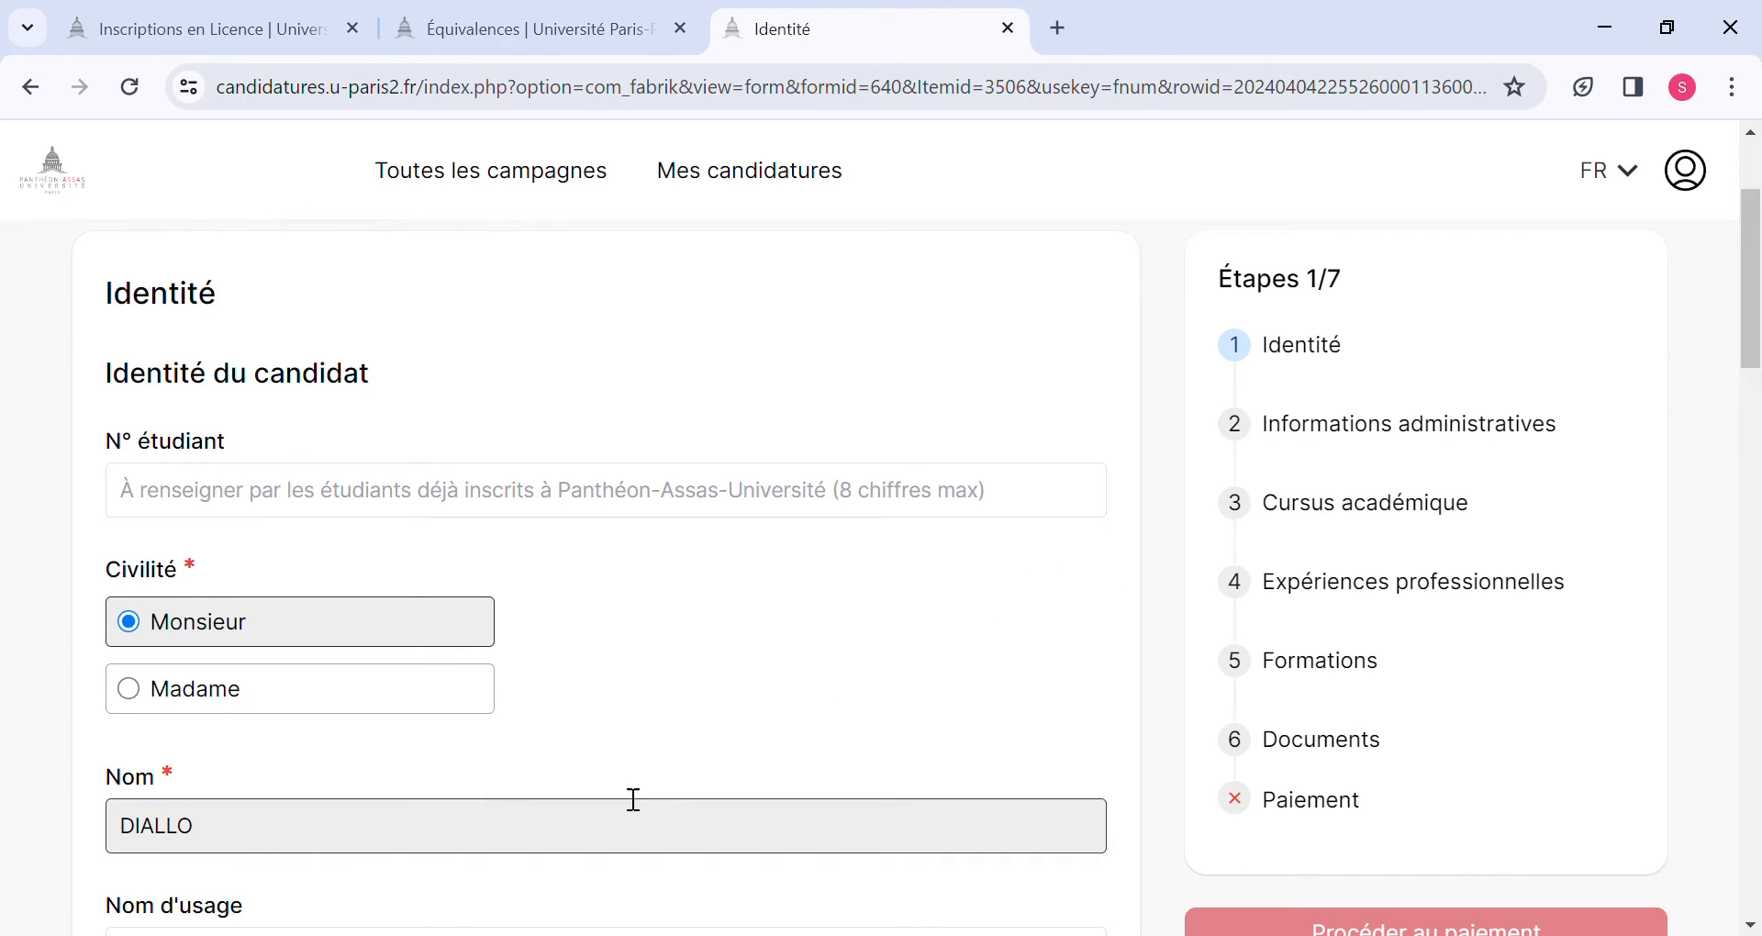
Fill in the candidate's date of birth in the Identité form.
{"action": "scroll", "coordinate": [634, 800], "scroll_direction": "down", "scroll_amount": 1}
{"action": "scroll", "coordinate": [633, 800], "scroll_direction": "down", "scroll_amount": 2}
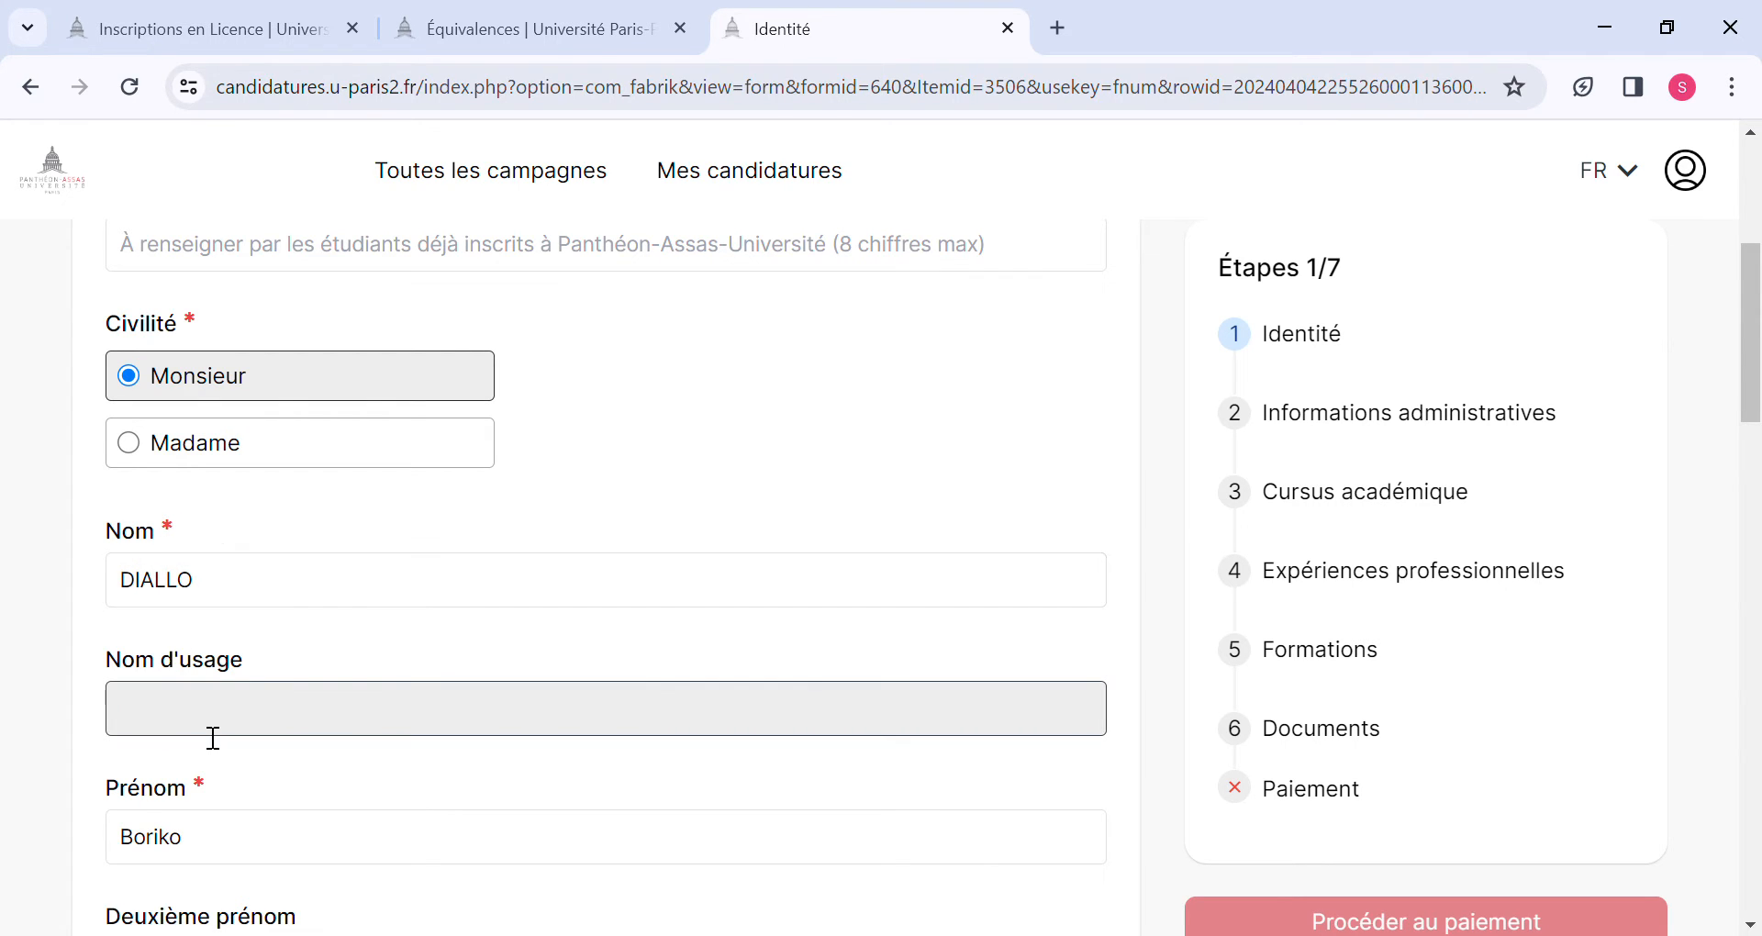
{"action": "scroll", "coordinate": [212, 735], "scroll_direction": "down", "scroll_amount": 1}
{"action": "scroll", "coordinate": [213, 738], "scroll_direction": "down", "scroll_amount": 3}
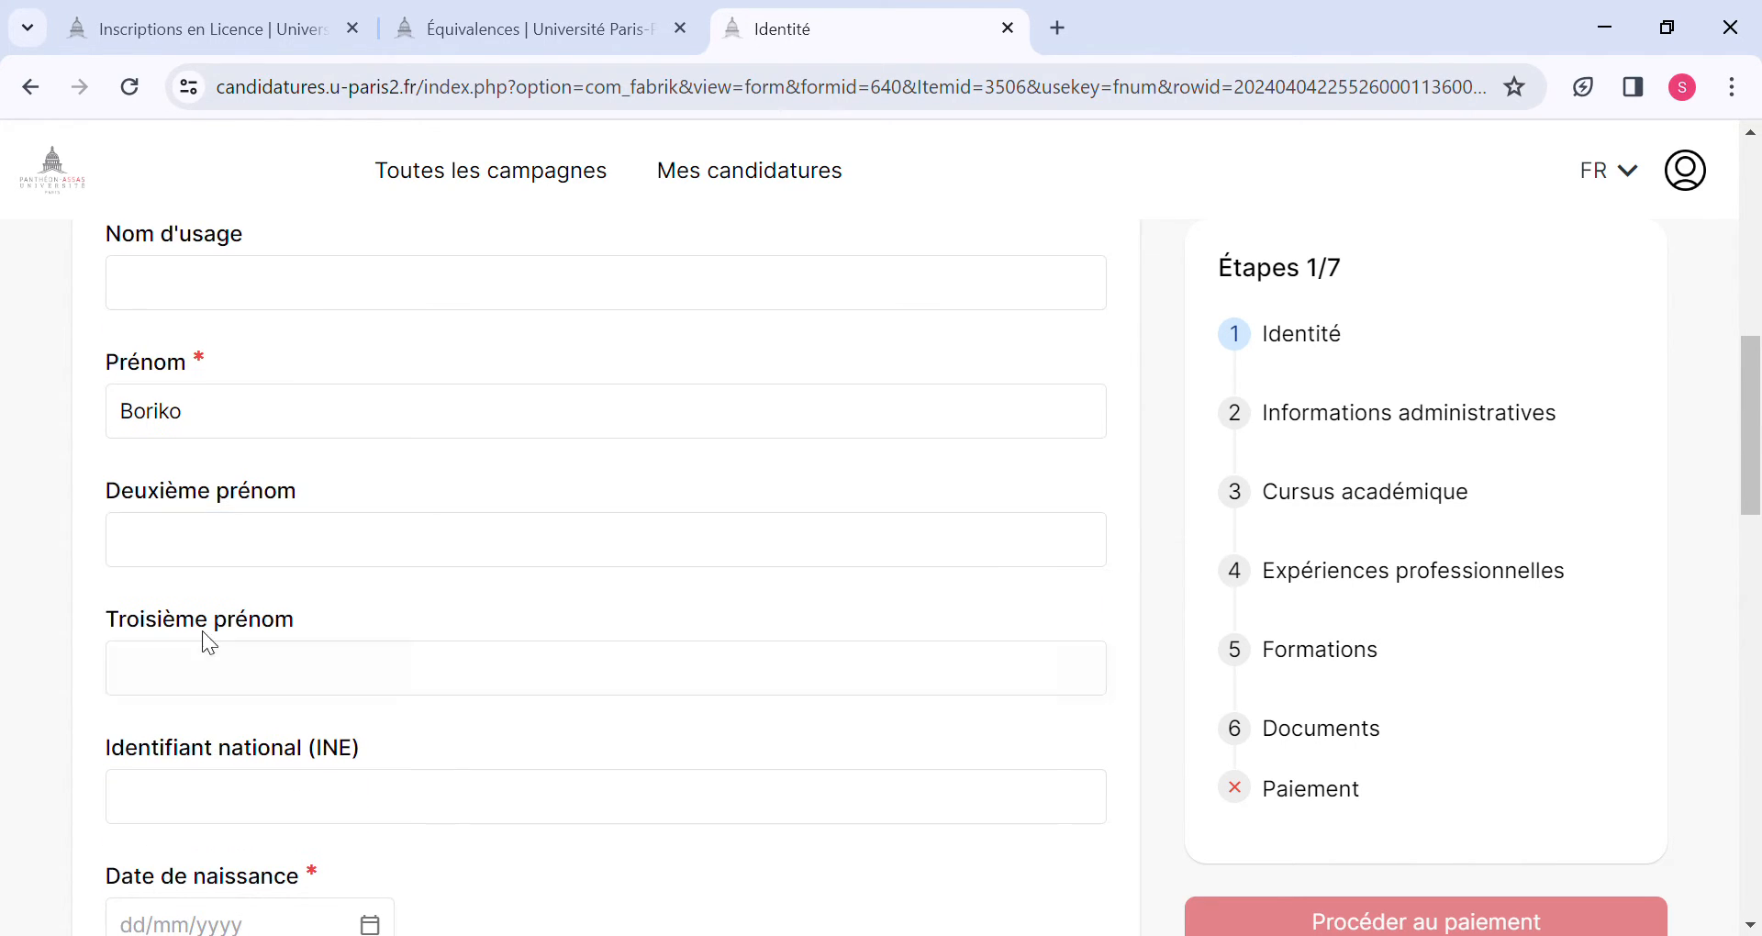
{"action": "scroll", "coordinate": [243, 578], "scroll_direction": "down", "scroll_amount": 2}
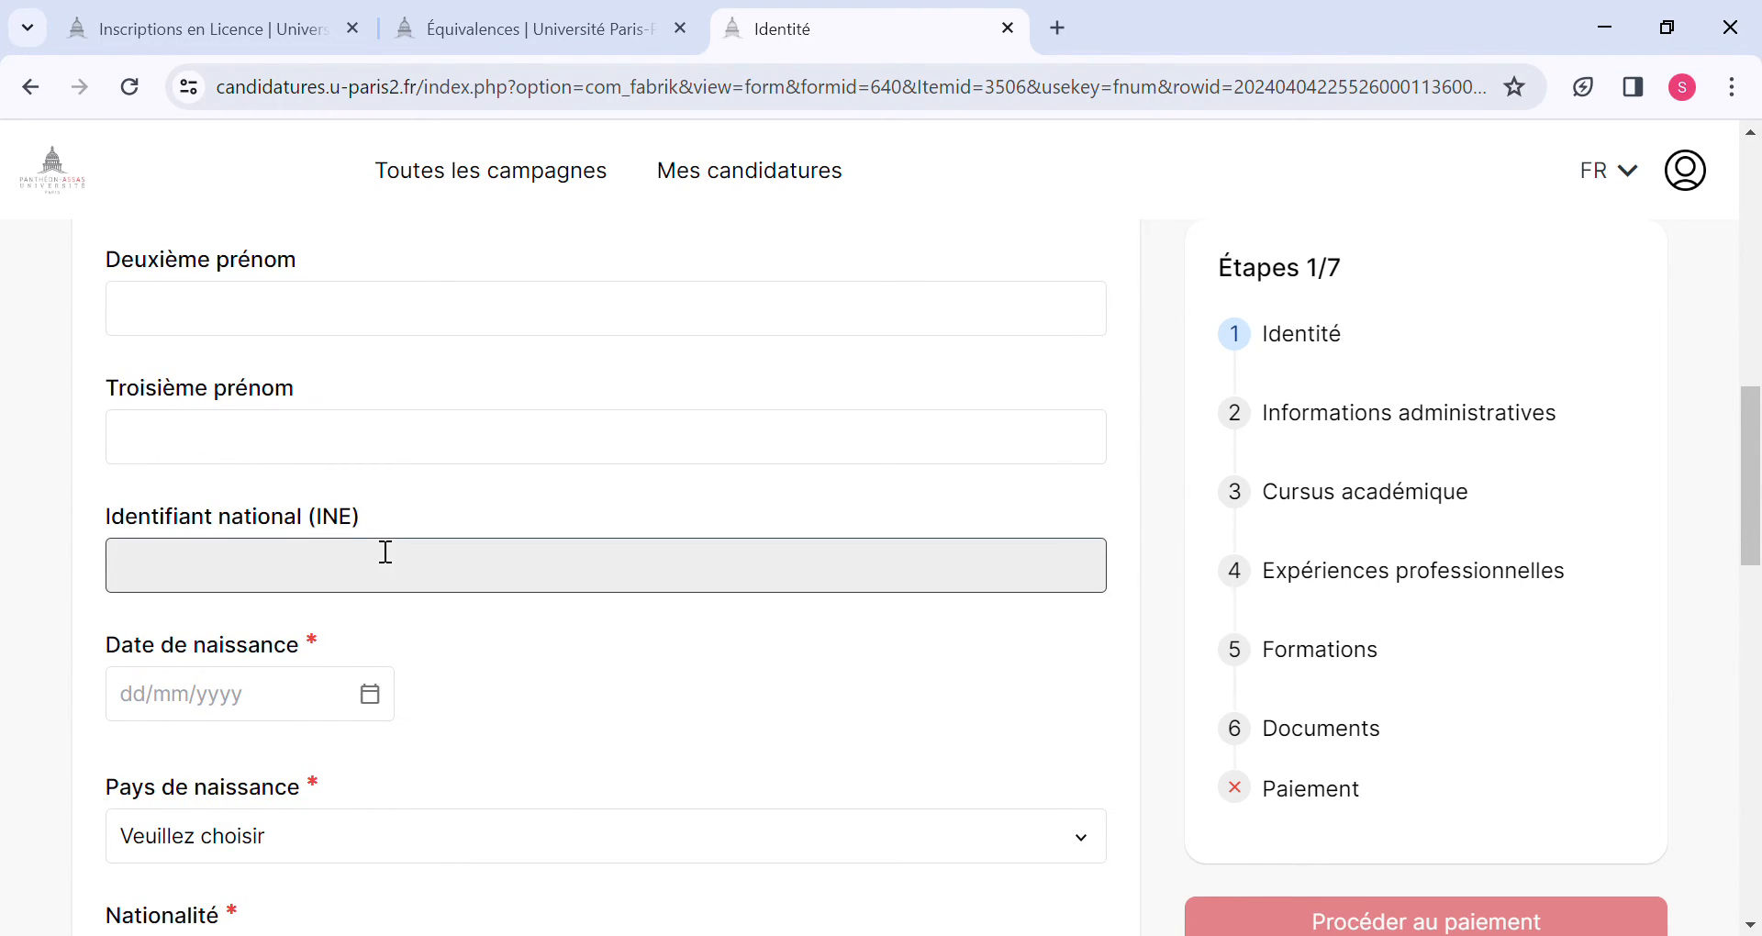
{"action": "scroll", "coordinate": [197, 610], "scroll_direction": "down", "scroll_amount": 2}
{"action": "left_click", "coordinate": [181, 524]}
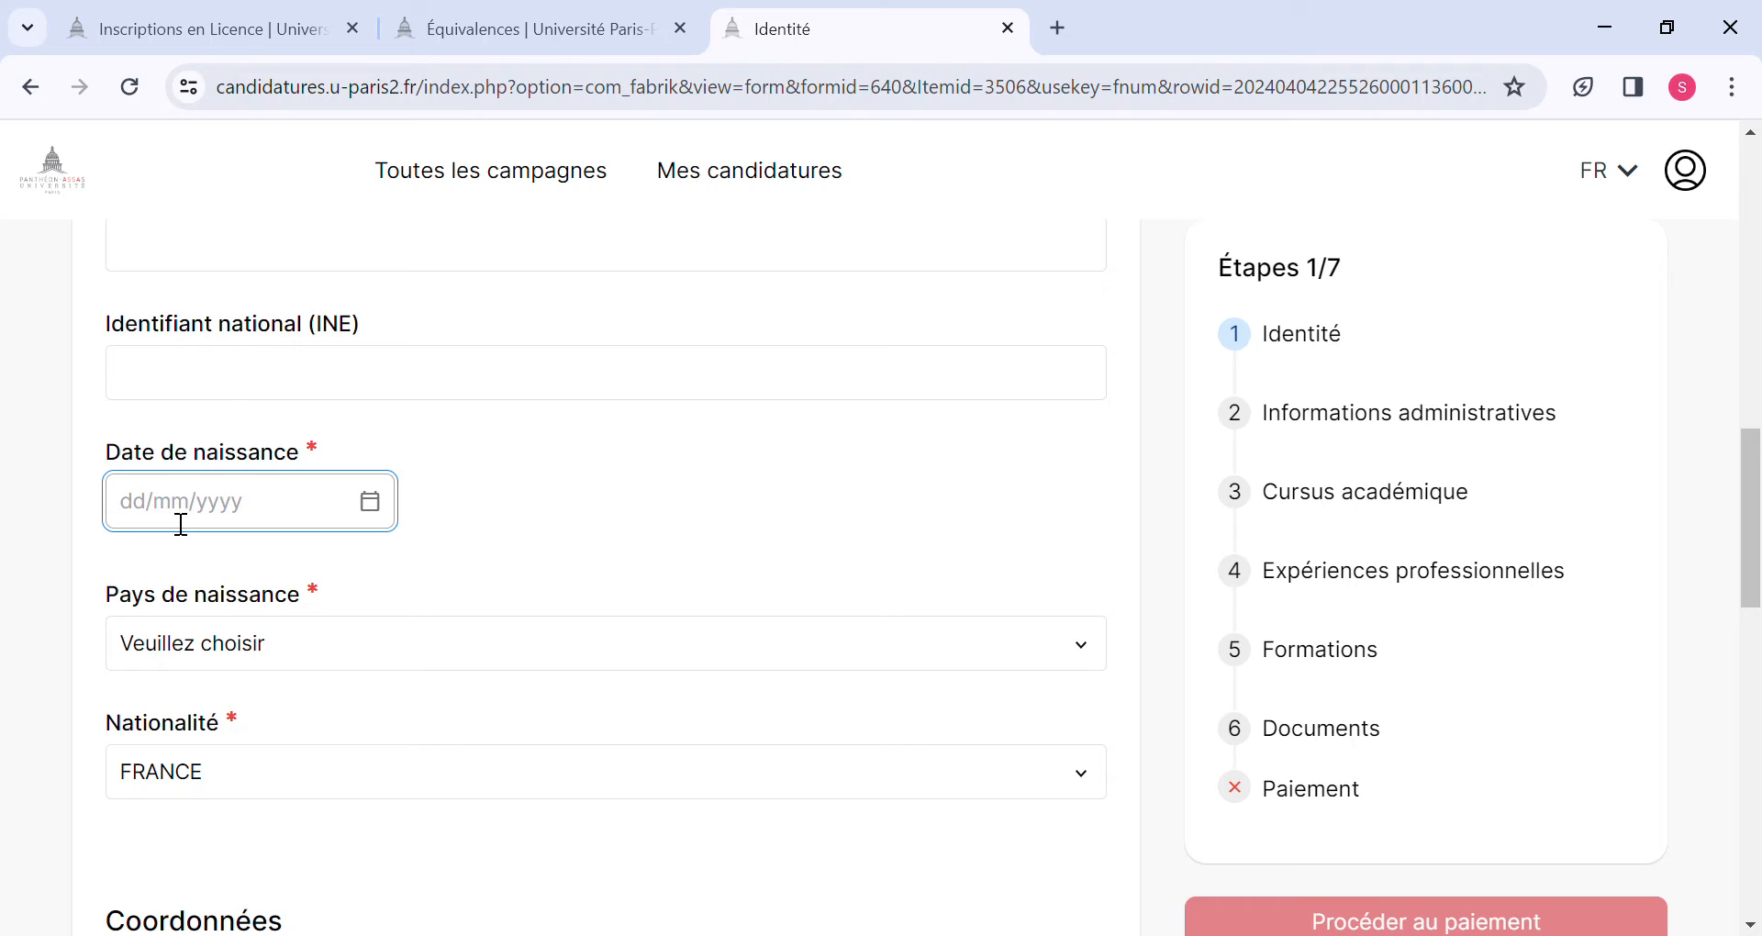
{"action": "type", "text": "01/01/2000"}
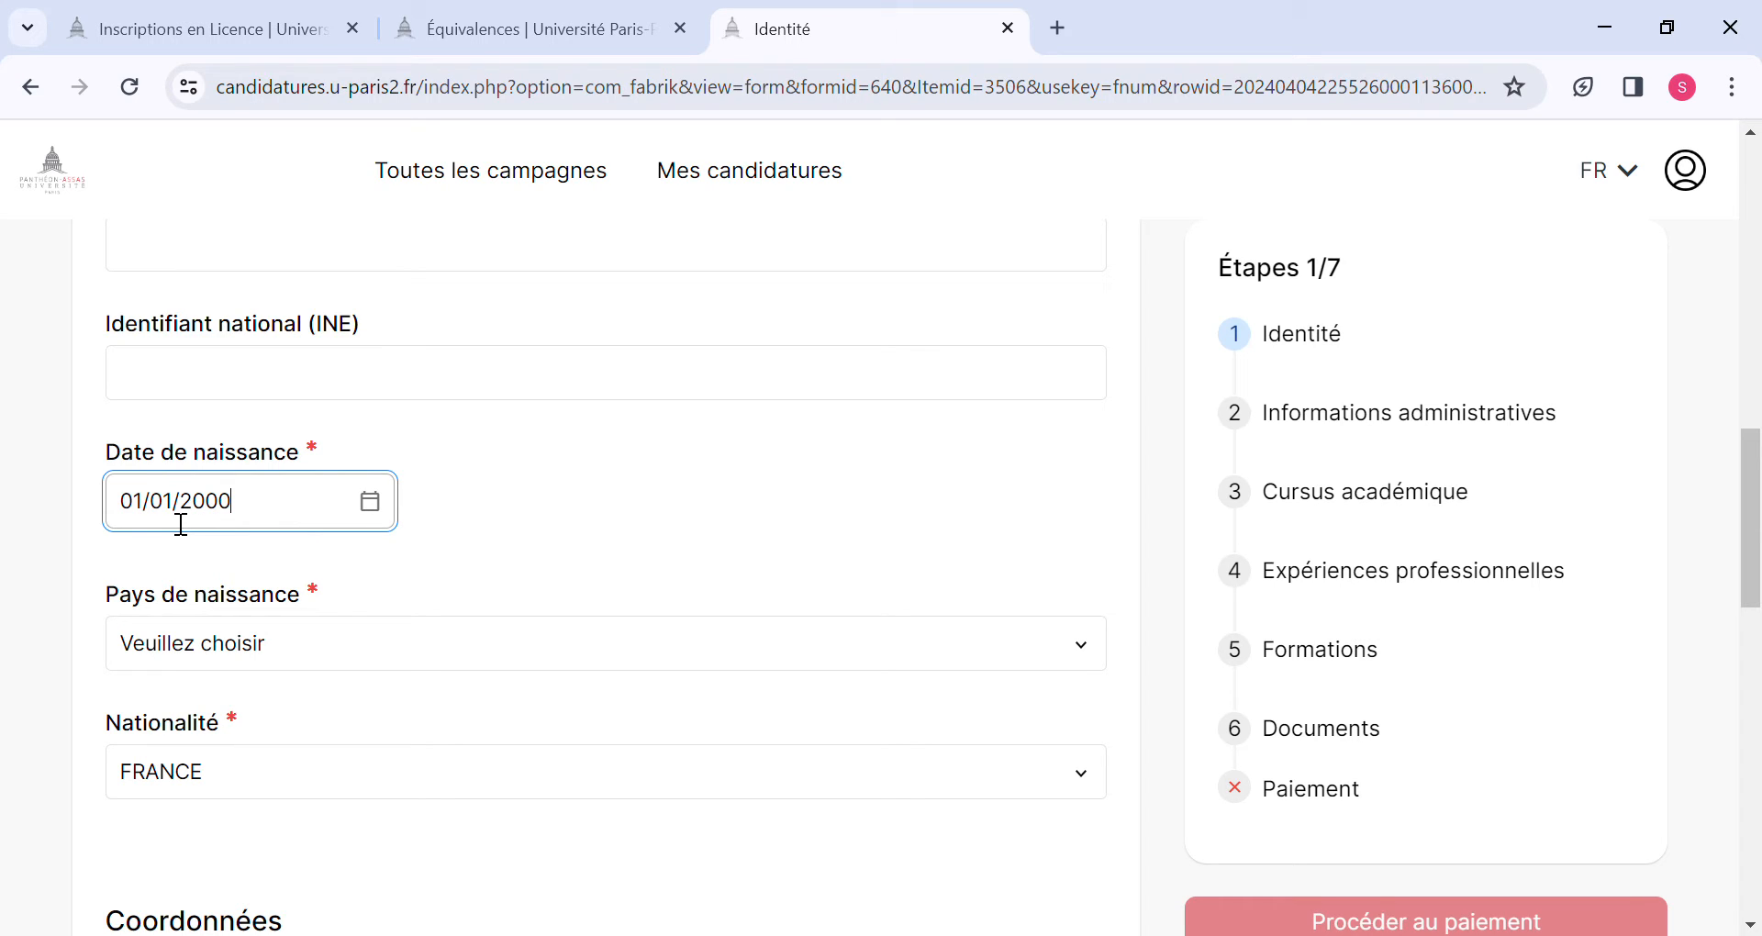
Fill in the birthplace with country GUINEE and city Fria, and set the nationality to GUINEE.
{"action": "left_click", "coordinate": [139, 662]}
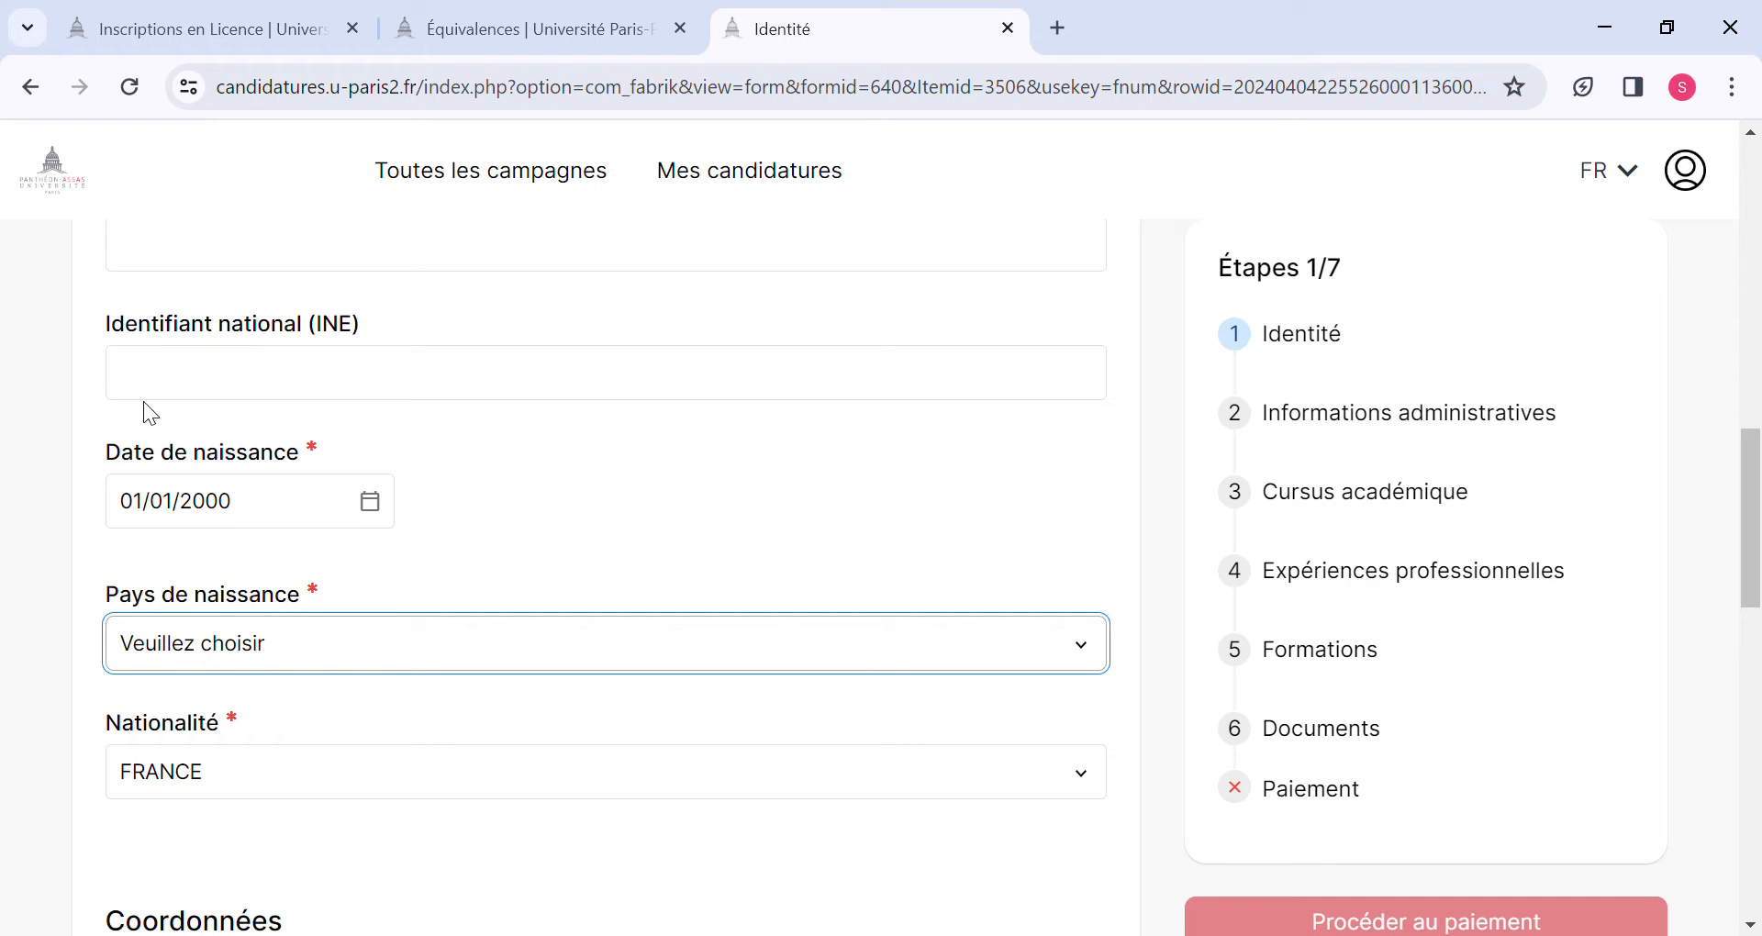
{"action": "left_click", "coordinate": [157, 497]}
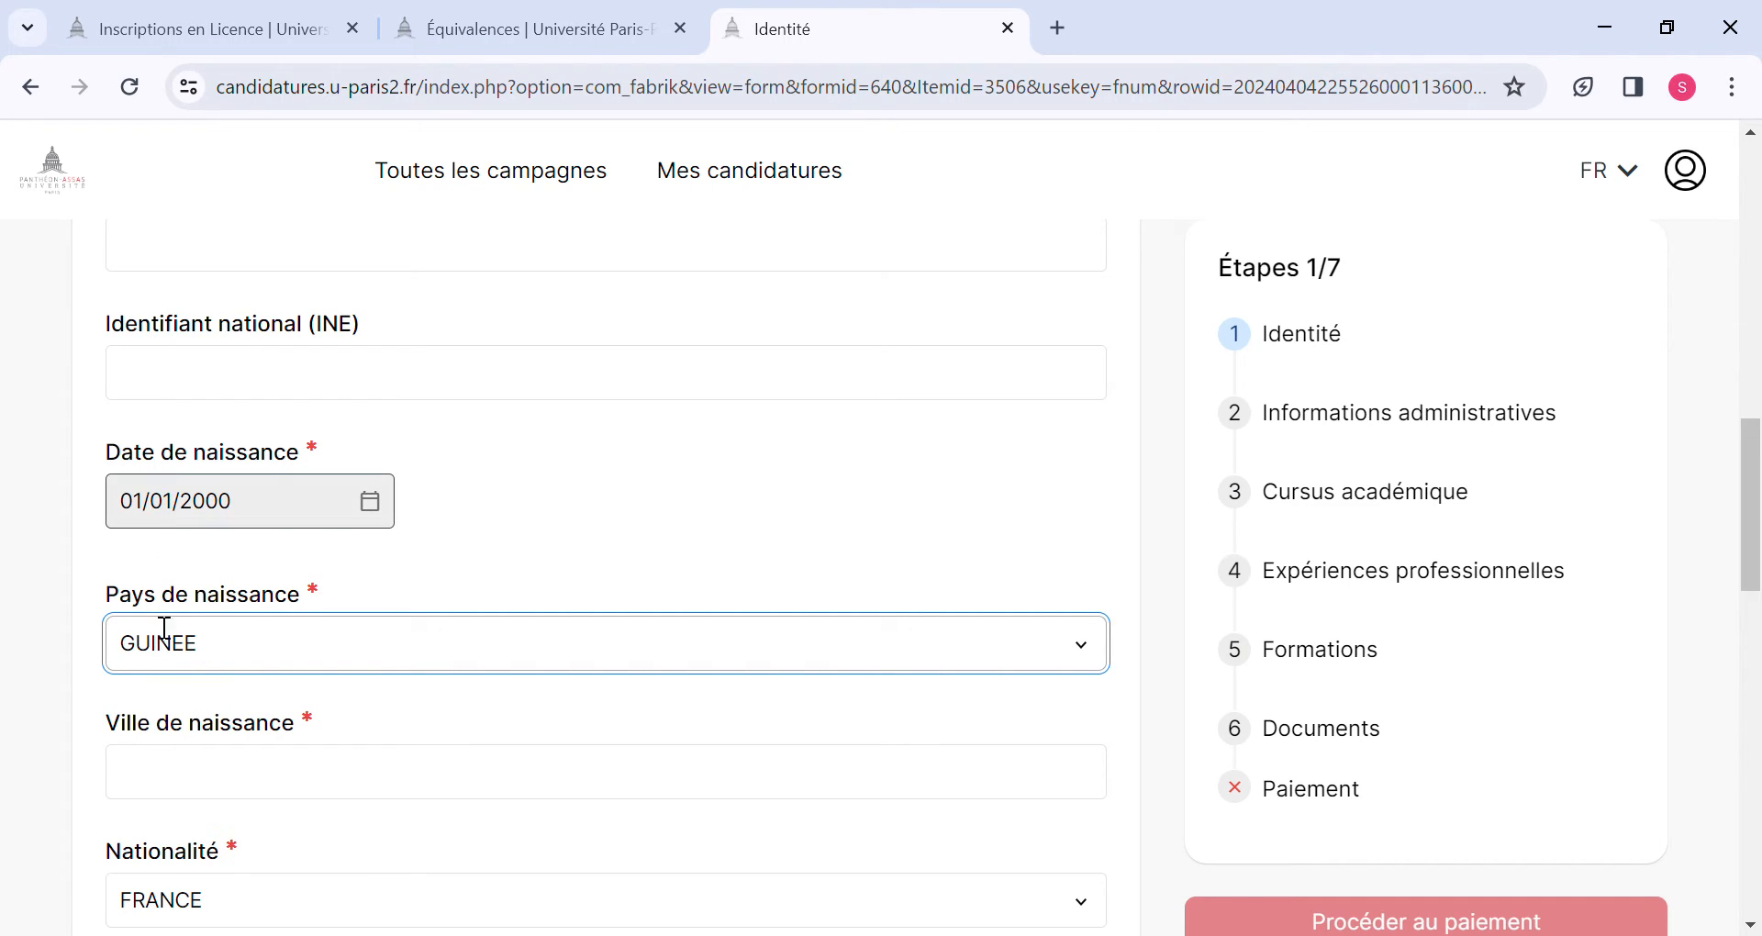
{"action": "scroll", "coordinate": [155, 676], "scroll_direction": "down", "scroll_amount": 3}
{"action": "left_click", "coordinate": [170, 516]}
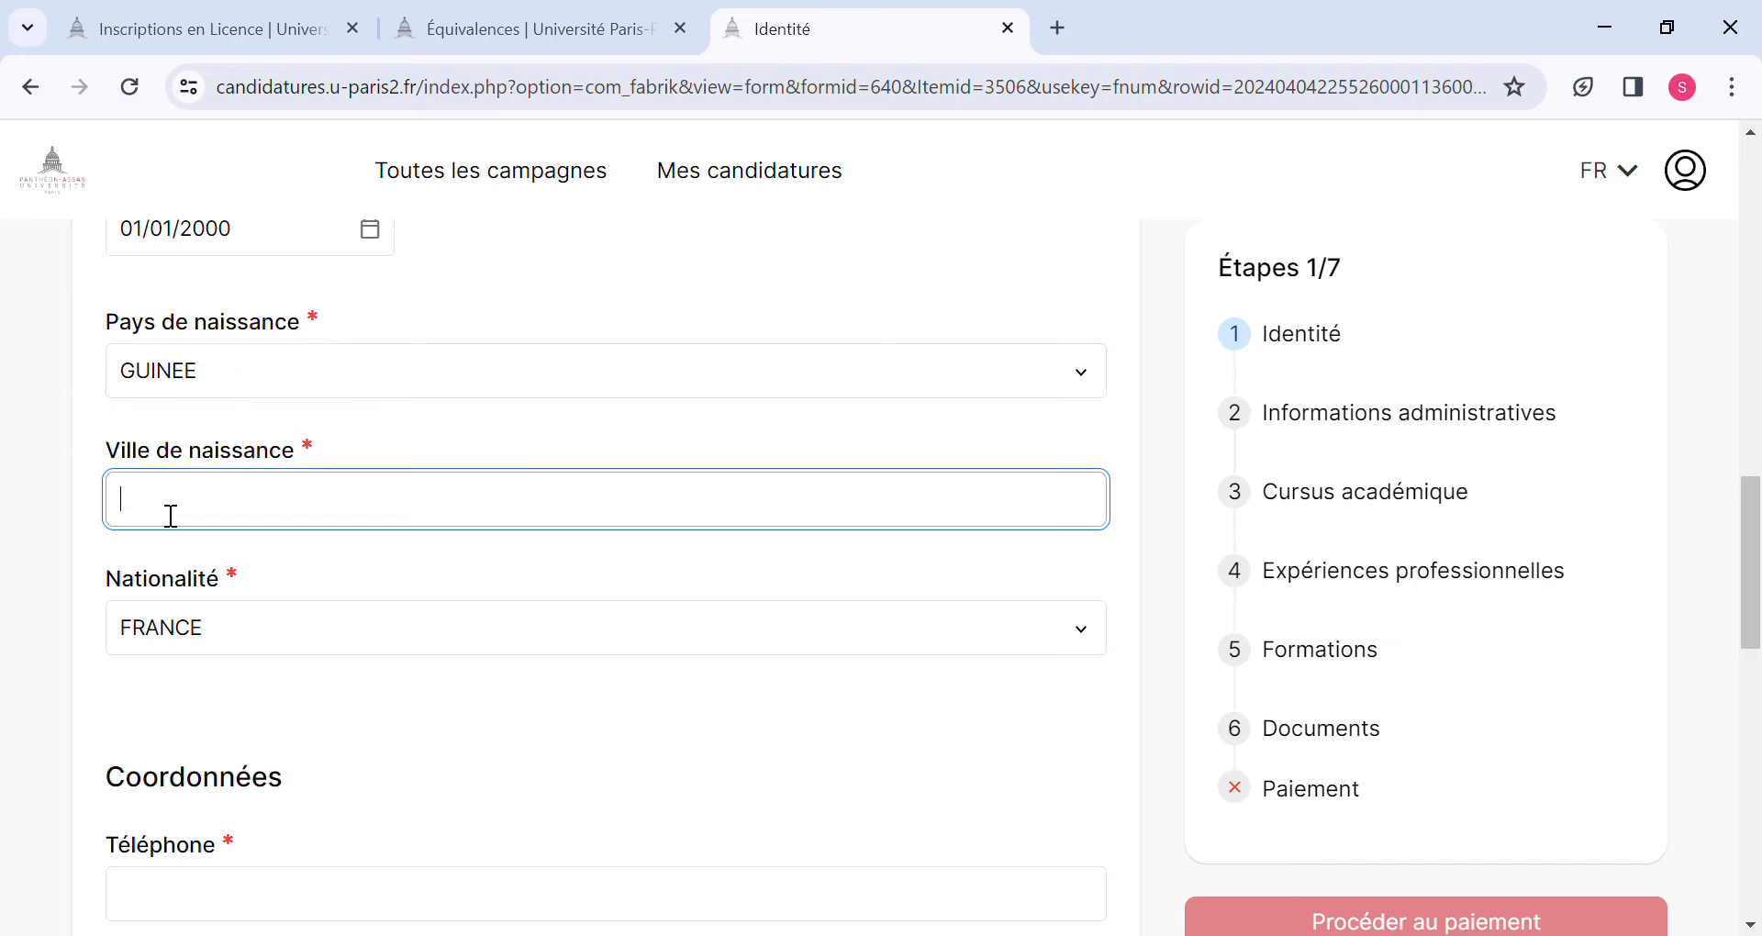
{"action": "type", "text": "Fria"}
{"action": "left_click", "coordinate": [220, 634]}
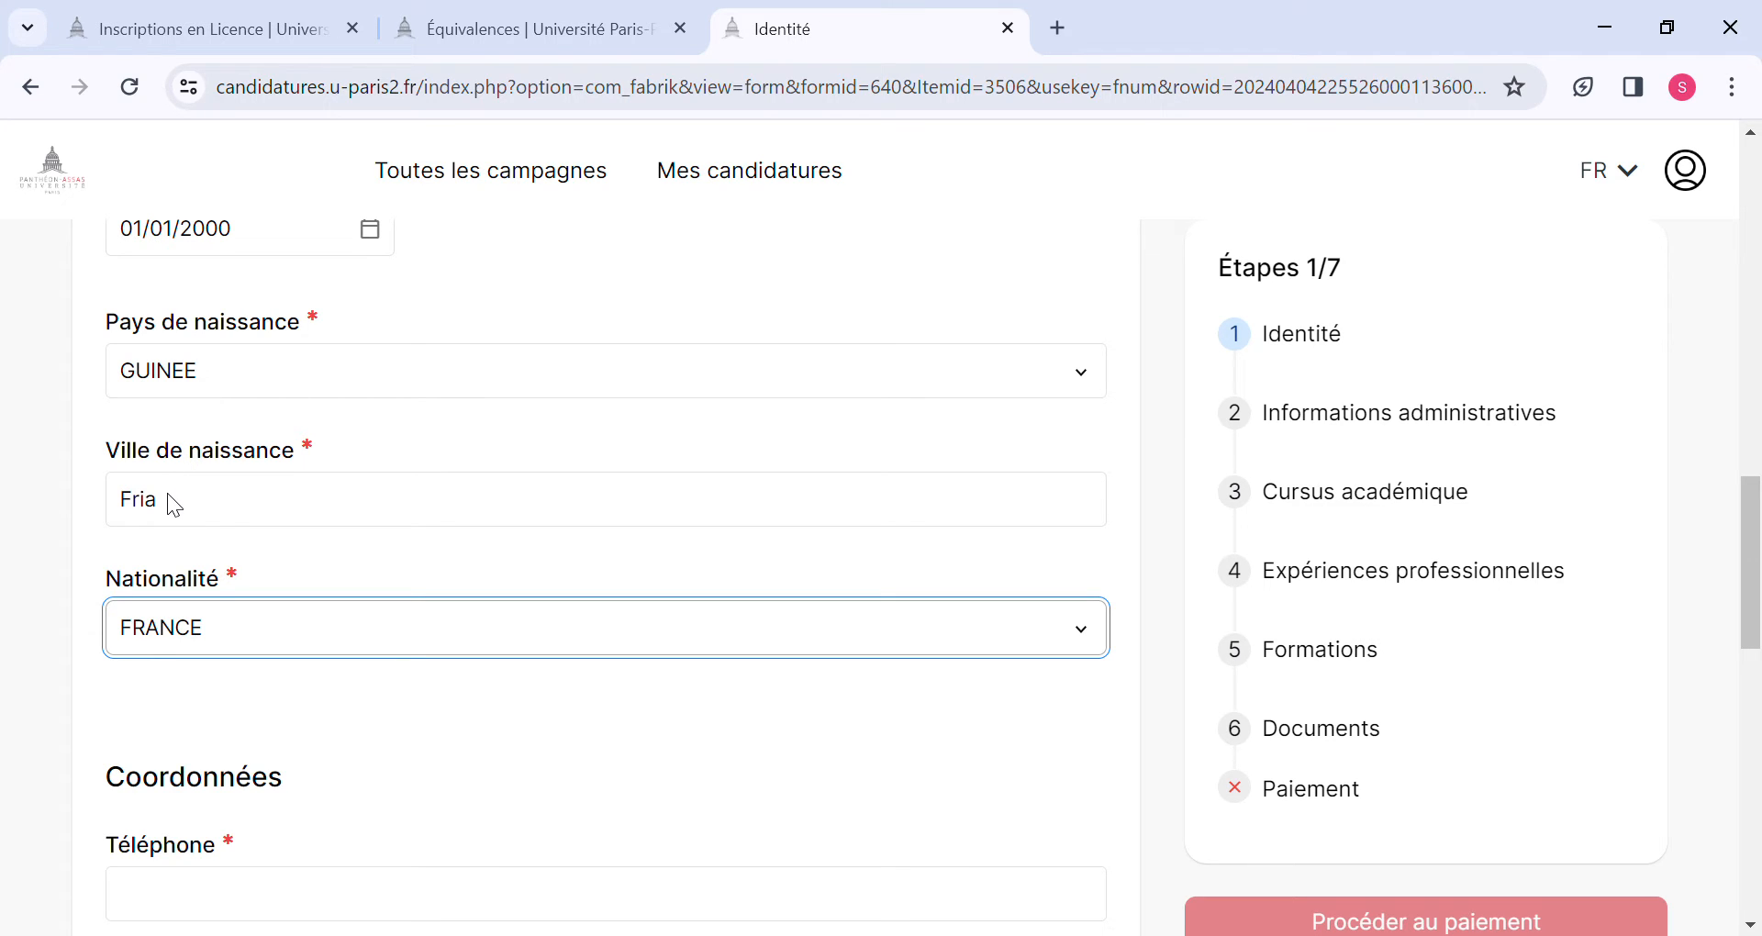
{"action": "left_click", "coordinate": [177, 519]}
Enter the candidate's phone number in the Coordonnées section.
{"action": "scroll", "coordinate": [165, 649], "scroll_direction": "down", "scroll_amount": 3}
{"action": "left_click", "coordinate": [183, 549]}
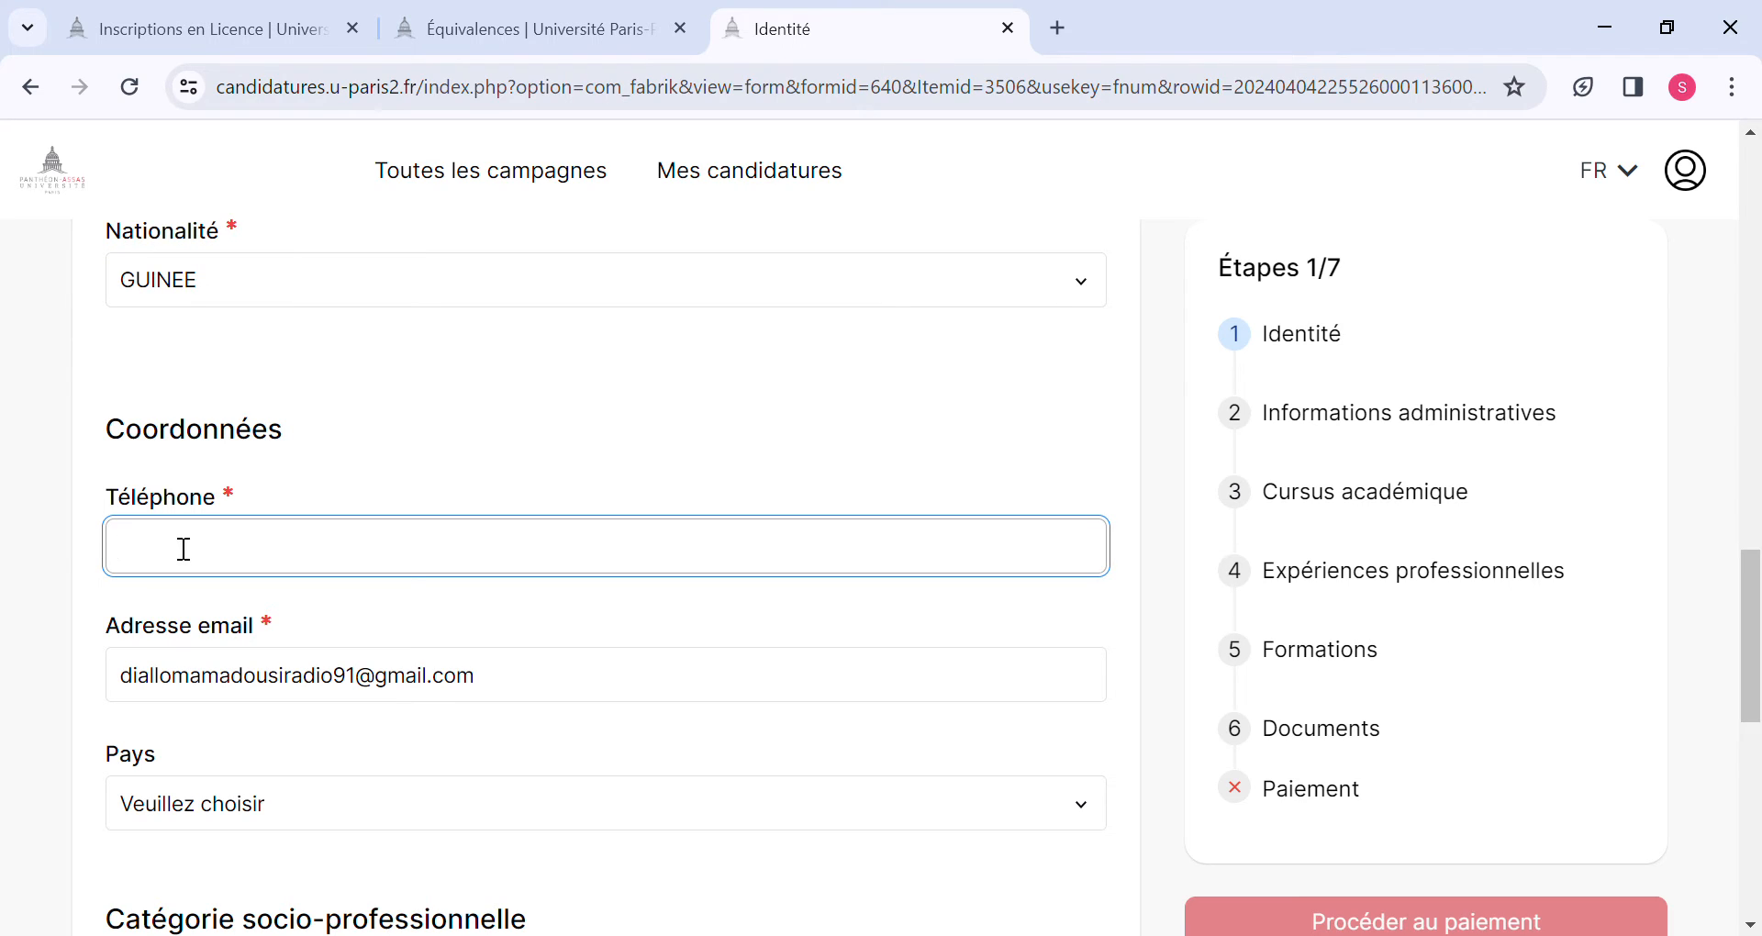
Set the contact address's country to GUINEE and fill in its city.
{"action": "left_click", "coordinate": [207, 807]}
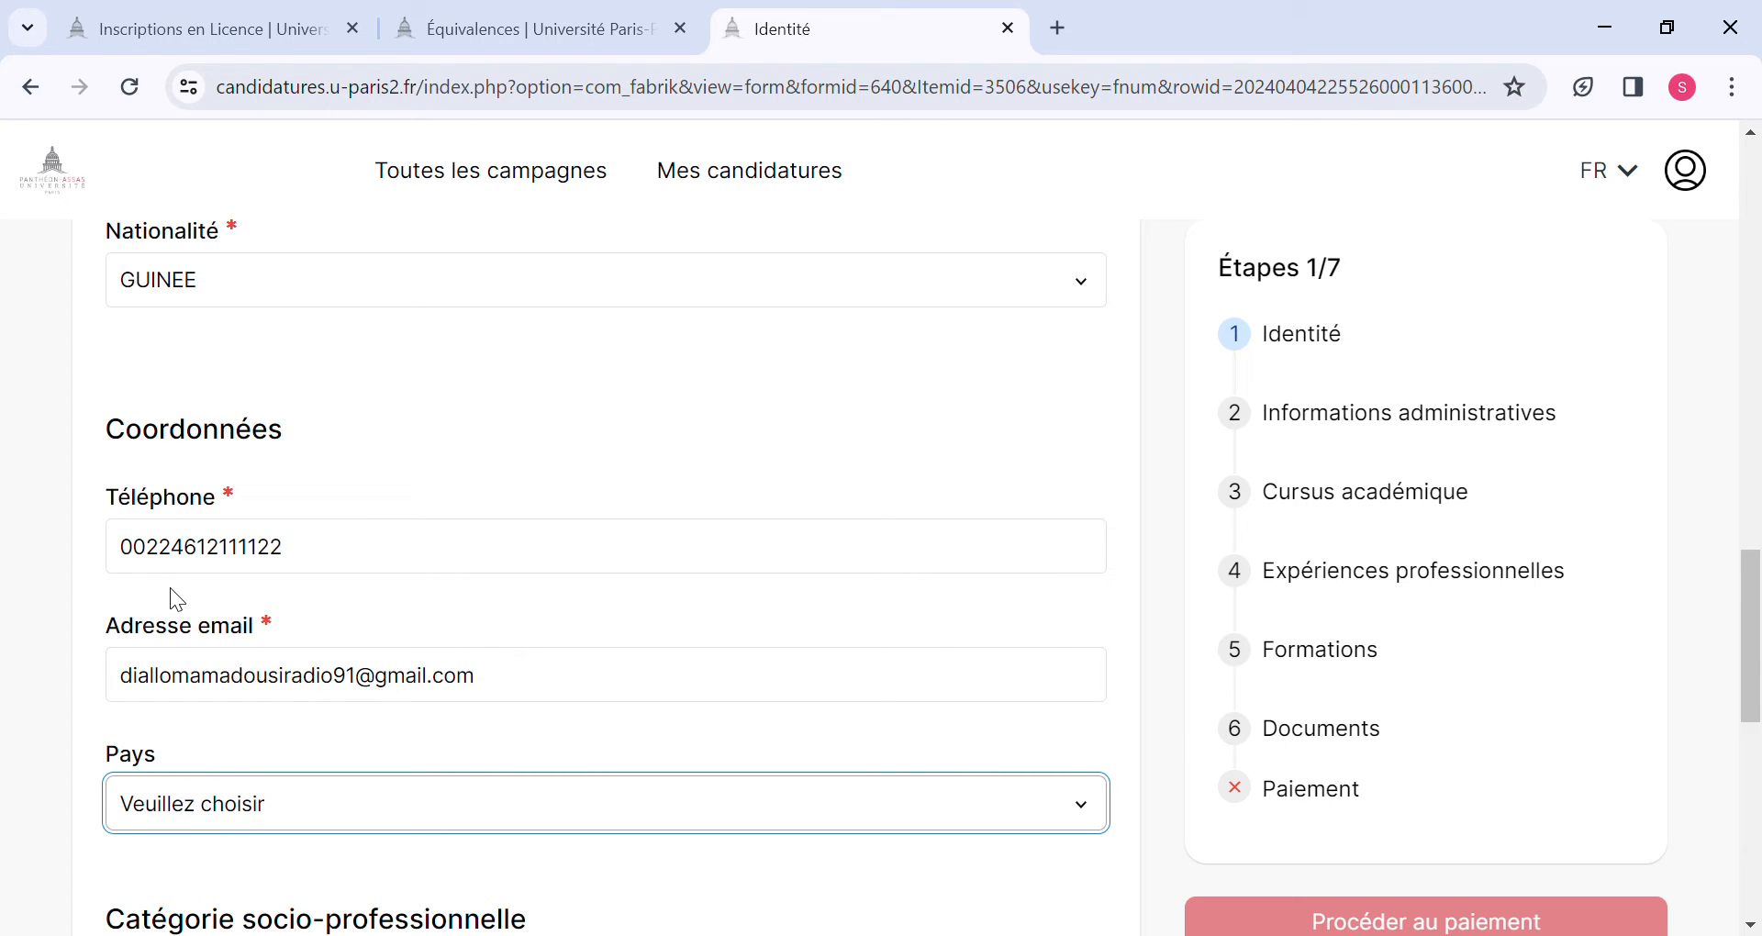
{"action": "left_click", "coordinate": [173, 625]}
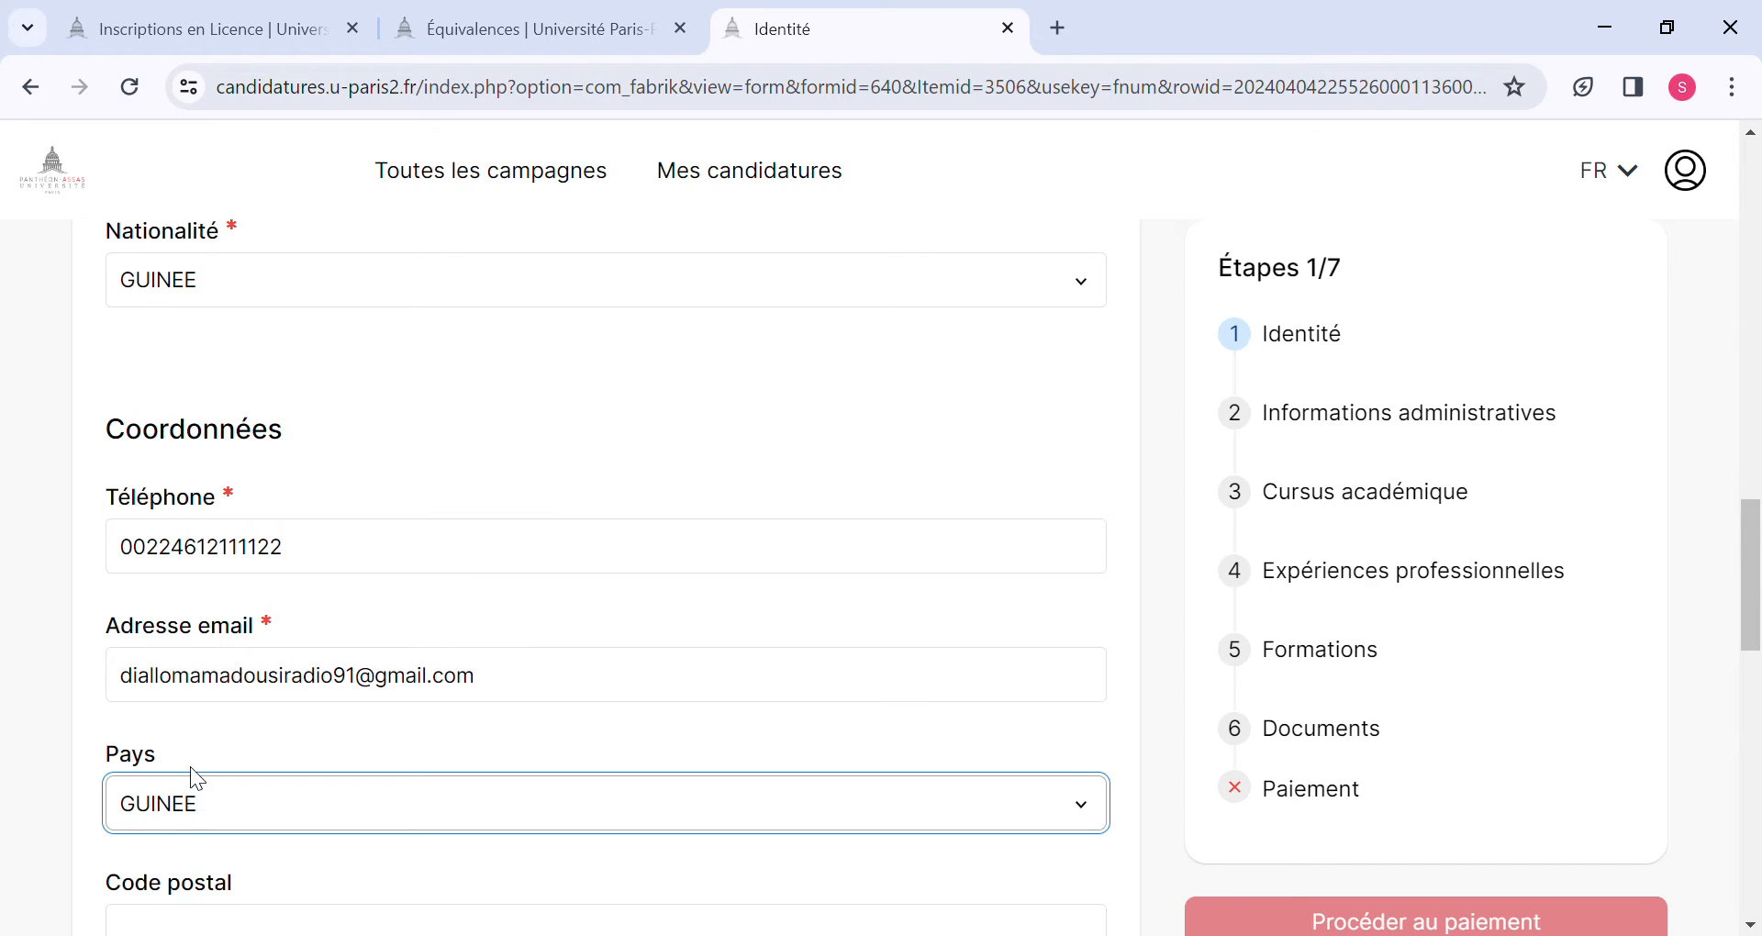
{"action": "scroll", "coordinate": [190, 771], "scroll_direction": "down", "scroll_amount": 3}
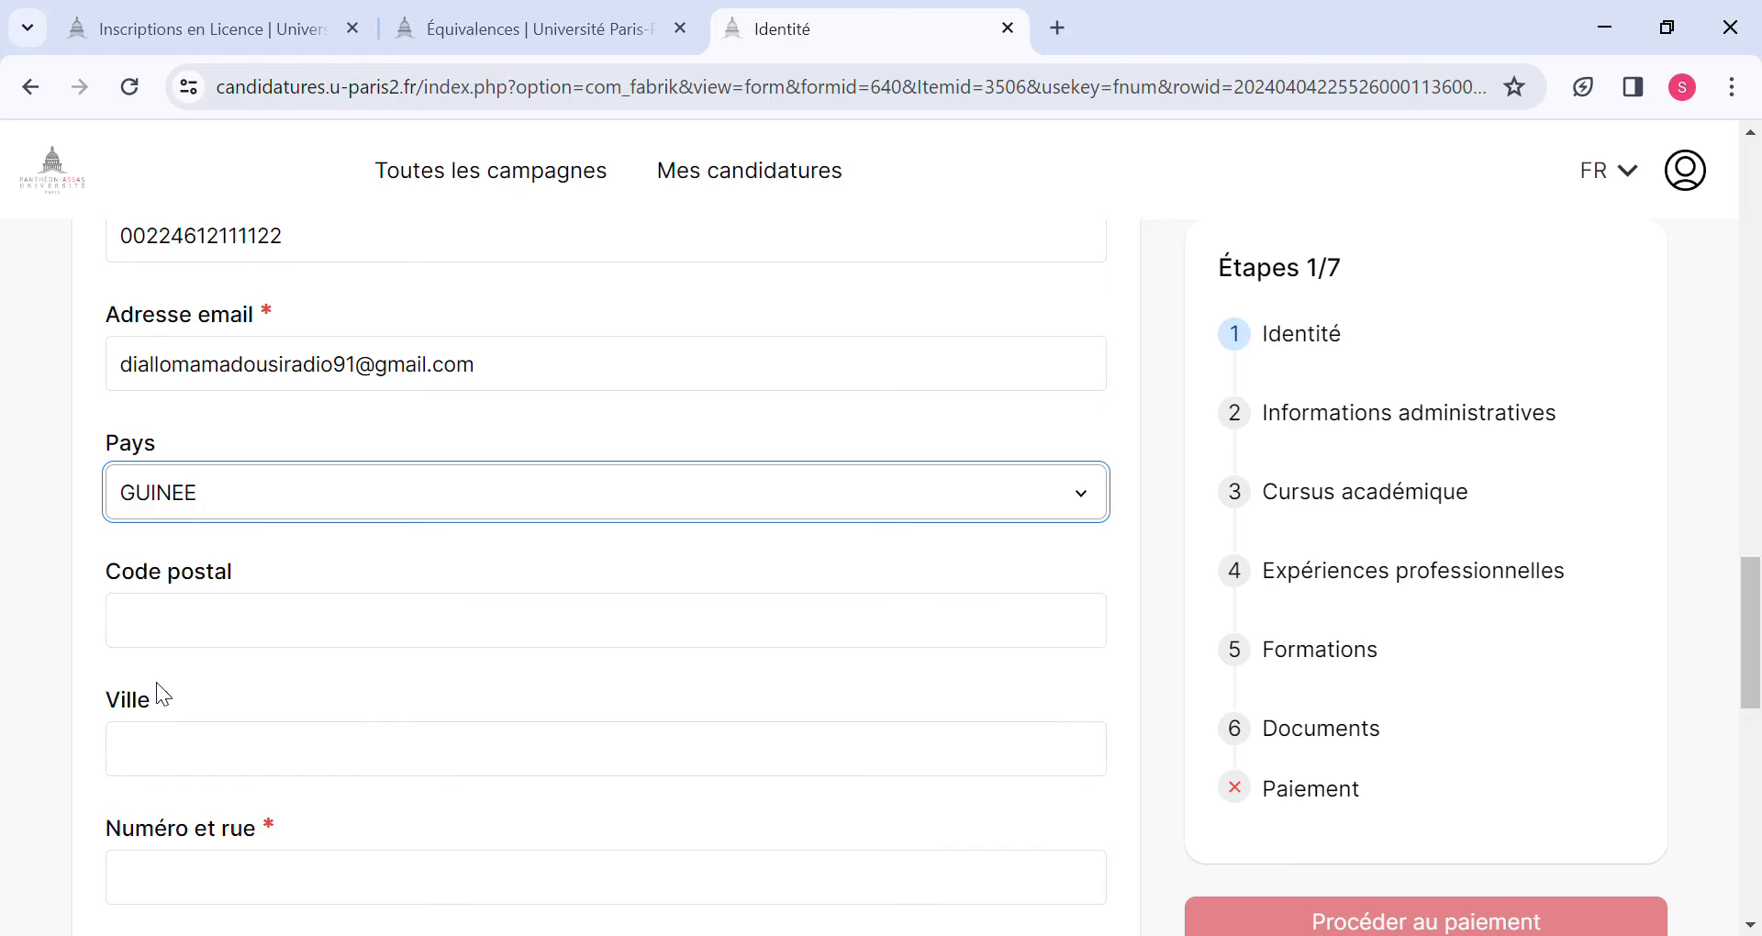
{"action": "left_click", "coordinate": [197, 771]}
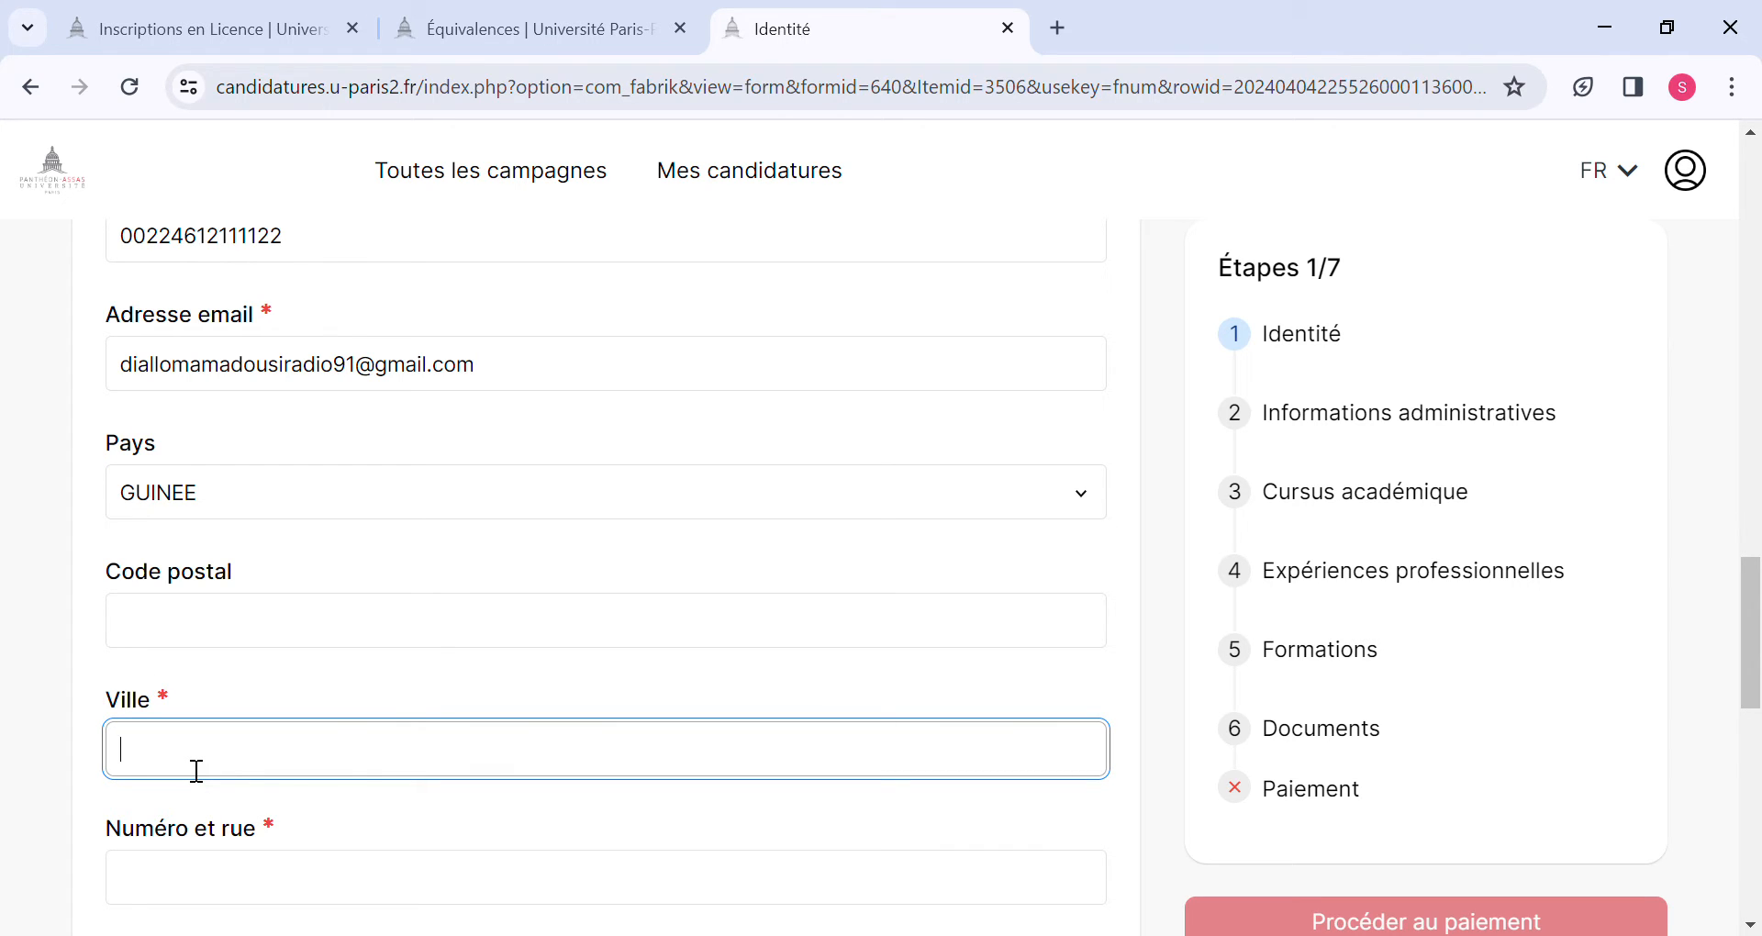
{"action": "scroll", "coordinate": [197, 771], "scroll_direction": "up", "scroll_amount": 4}
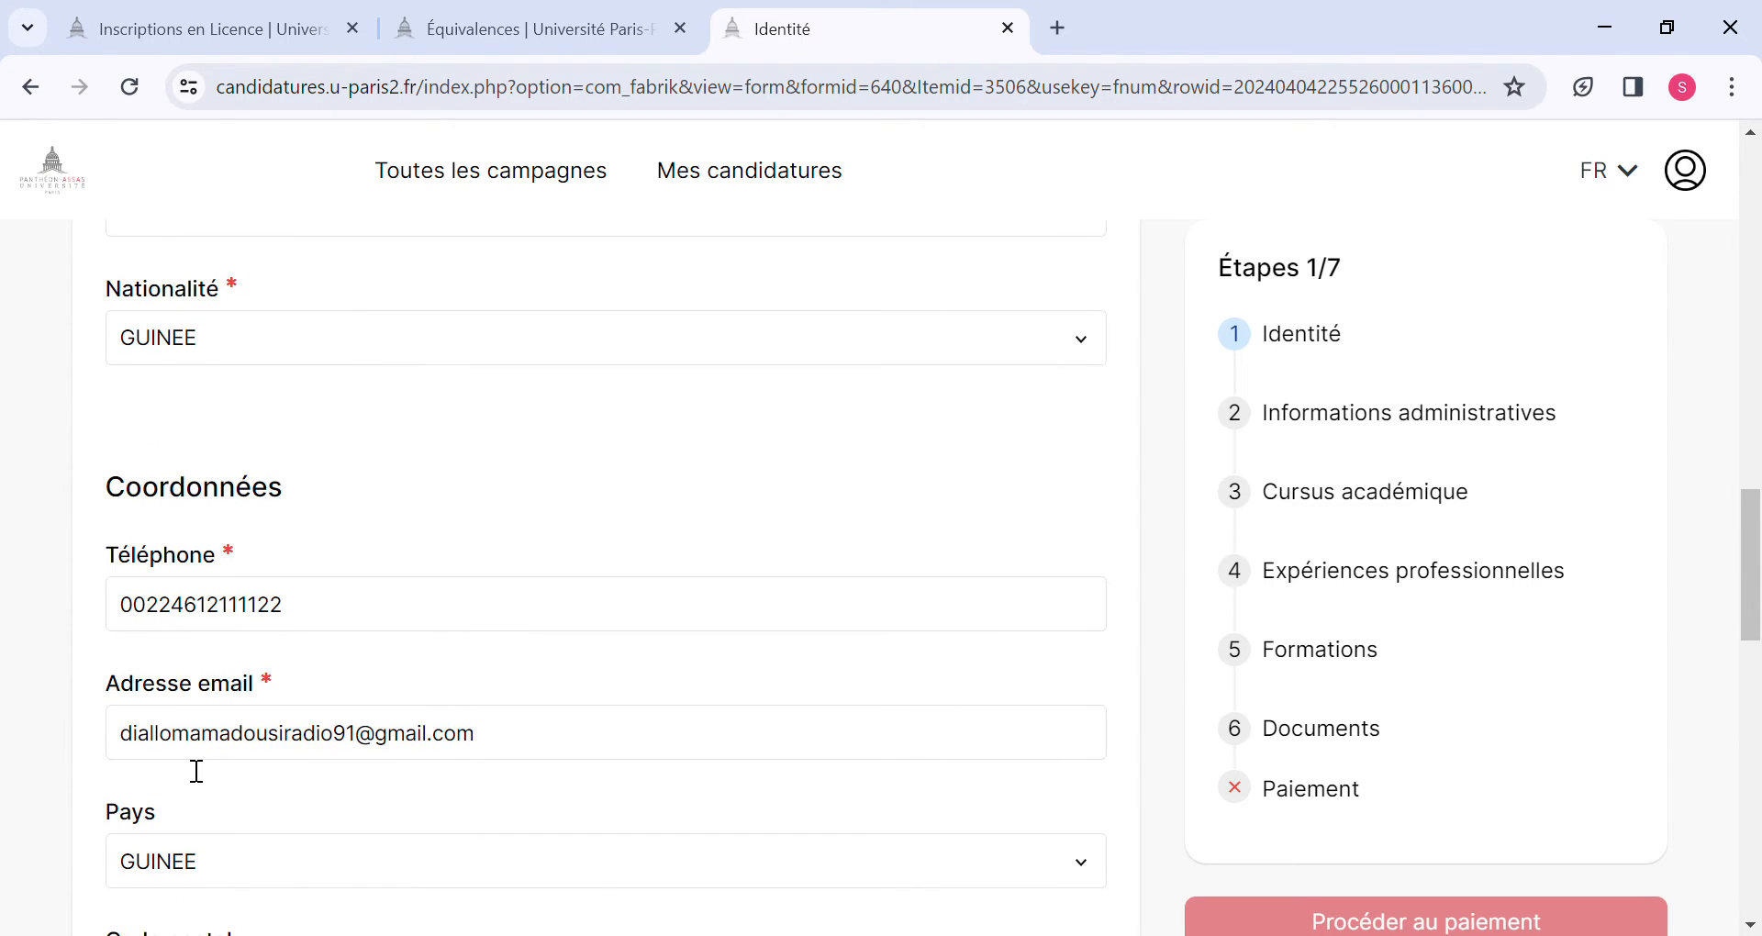
{"action": "scroll", "coordinate": [196, 771], "scroll_direction": "down", "scroll_amount": 2}
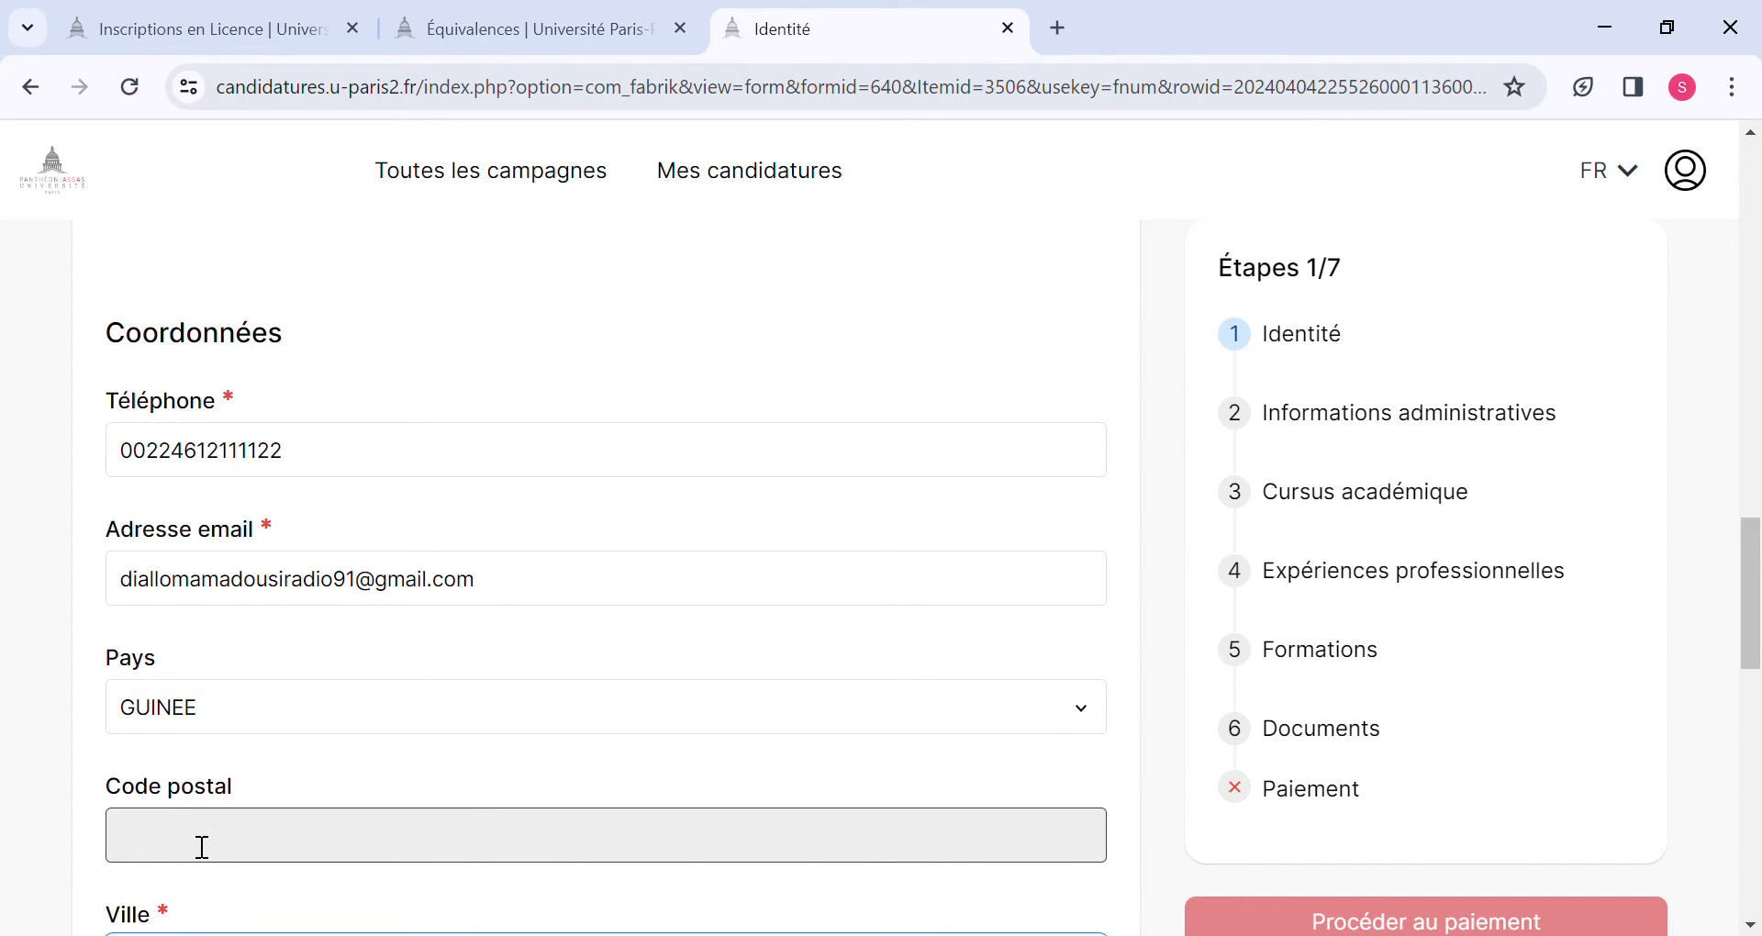
{"action": "scroll", "coordinate": [202, 845], "scroll_direction": "down", "scroll_amount": 2}
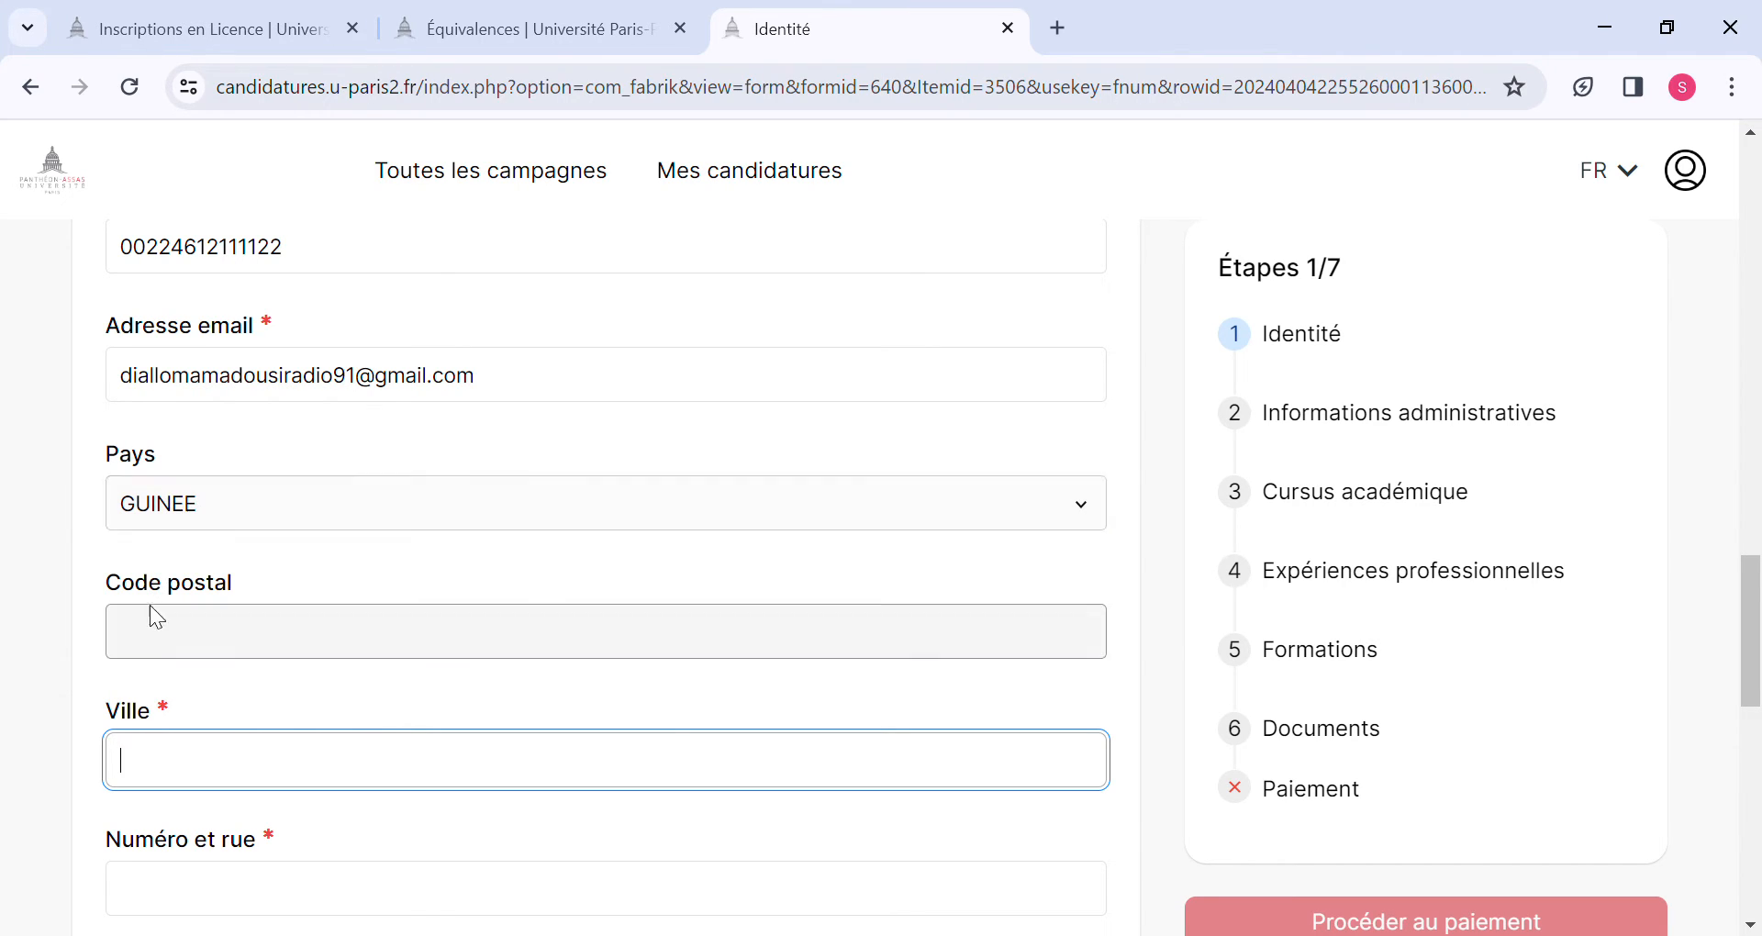
{"action": "type", "text": "C"}
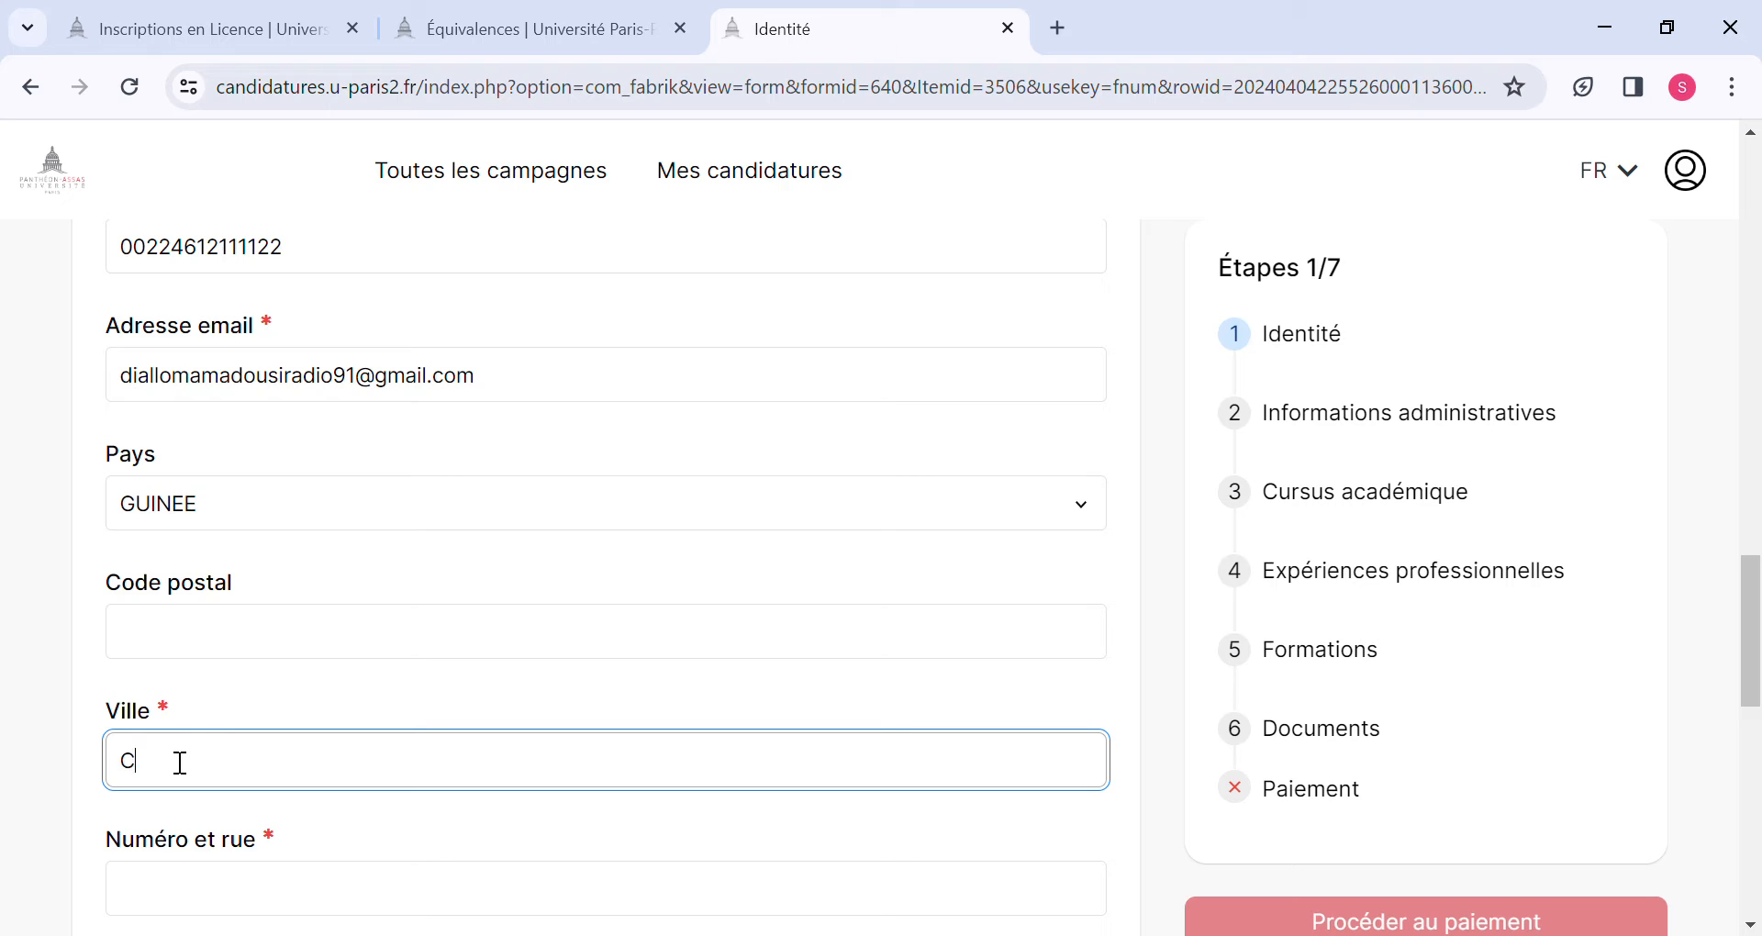
{"action": "type", "text": "onakry"}
Fill in the street number and the address complement of the contact address.
{"action": "scroll", "coordinate": [181, 762], "scroll_direction": "down", "scroll_amount": 3}
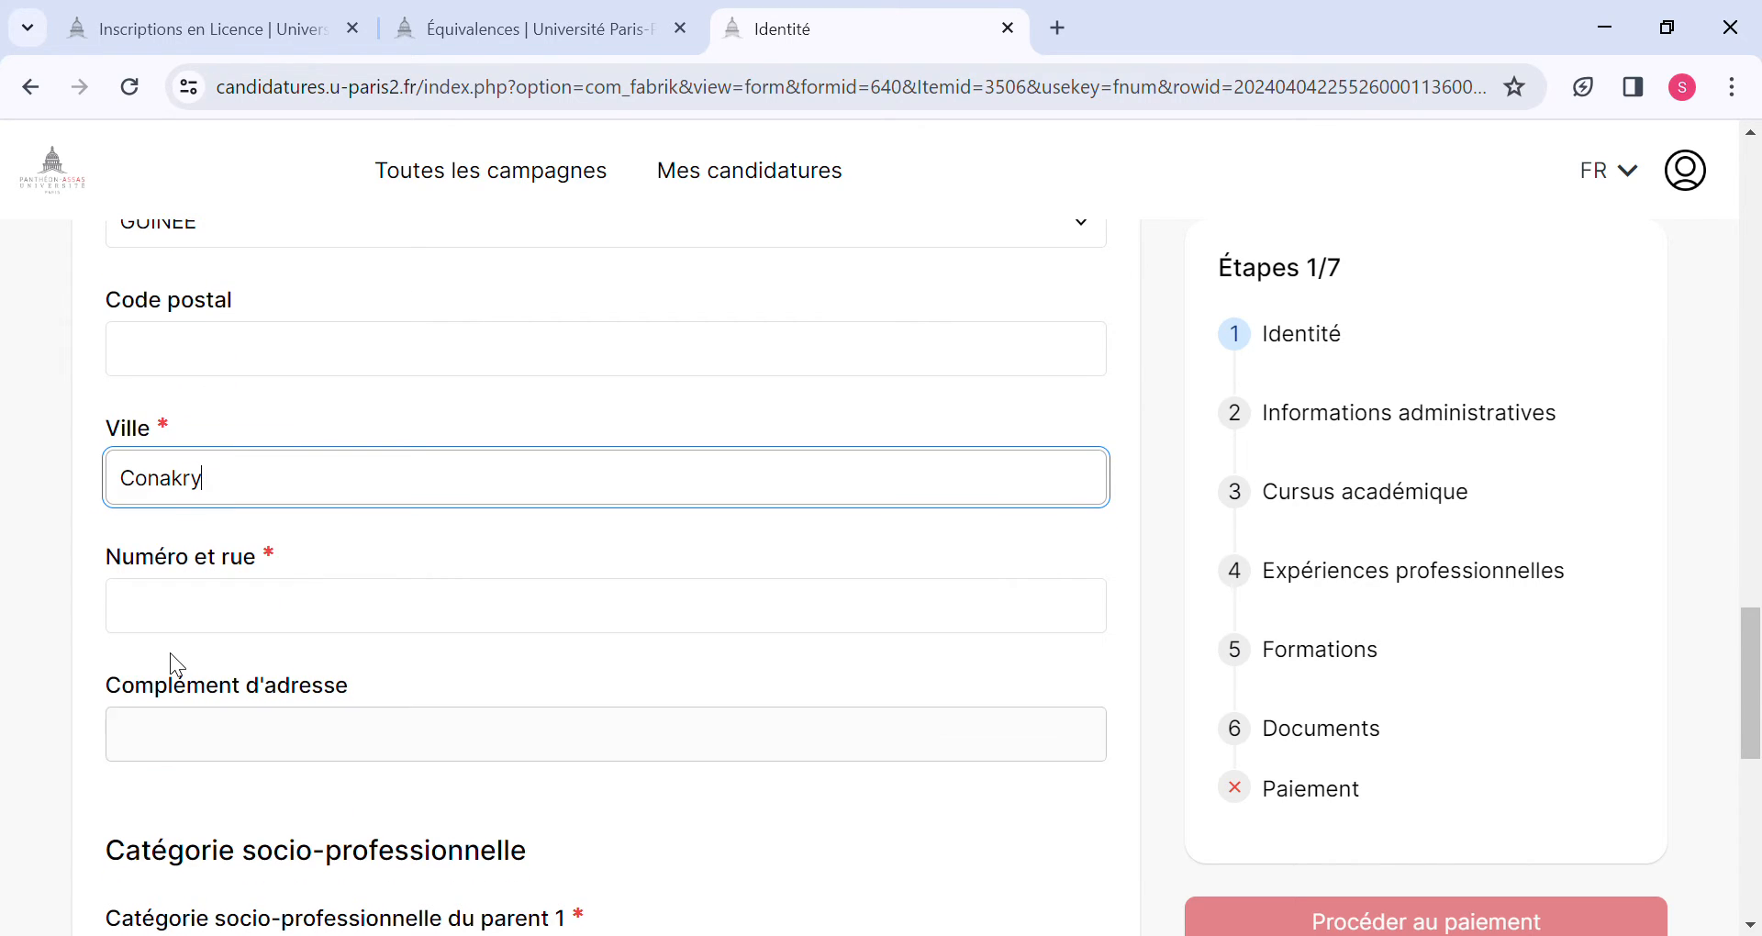
{"action": "left_click", "coordinate": [183, 634]}
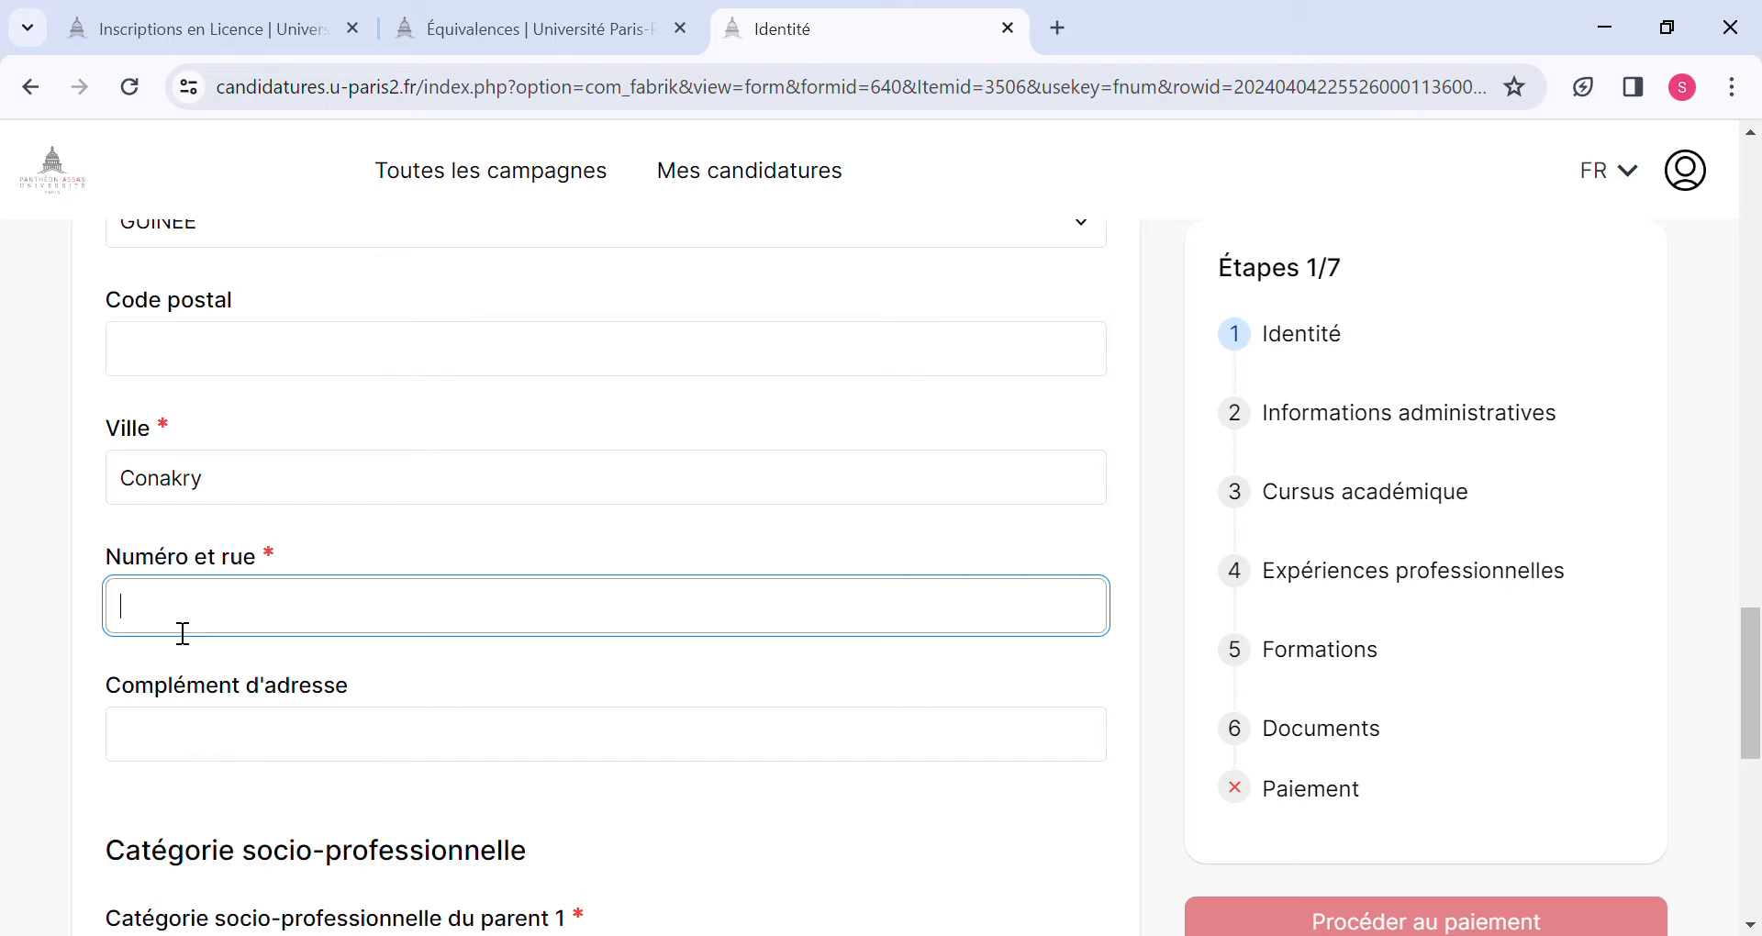
{"action": "type", "text": "é"}
{"action": "key", "text": "BackSpace"}
{"action": "left_click", "coordinate": [214, 776]}
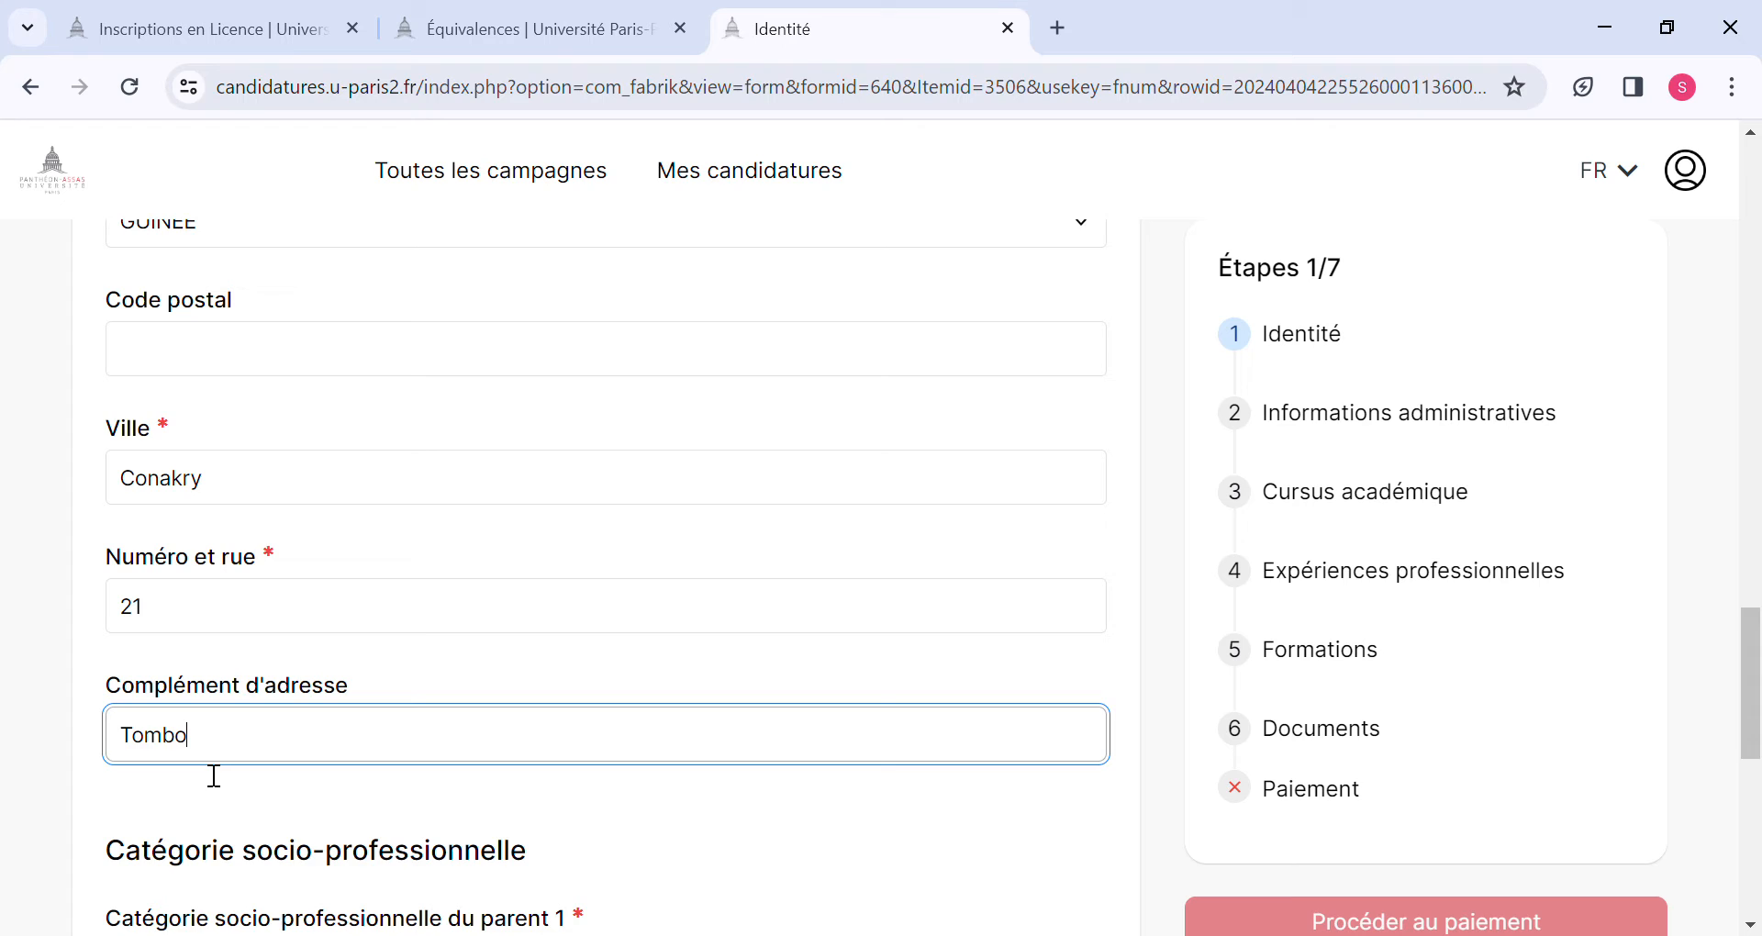
Set the socio-professional category of parent 1 to Employé de commerce and of parent 2 to inactivité, and save the Identité form.
{"action": "scroll", "coordinate": [214, 775], "scroll_direction": "down", "scroll_amount": 5}
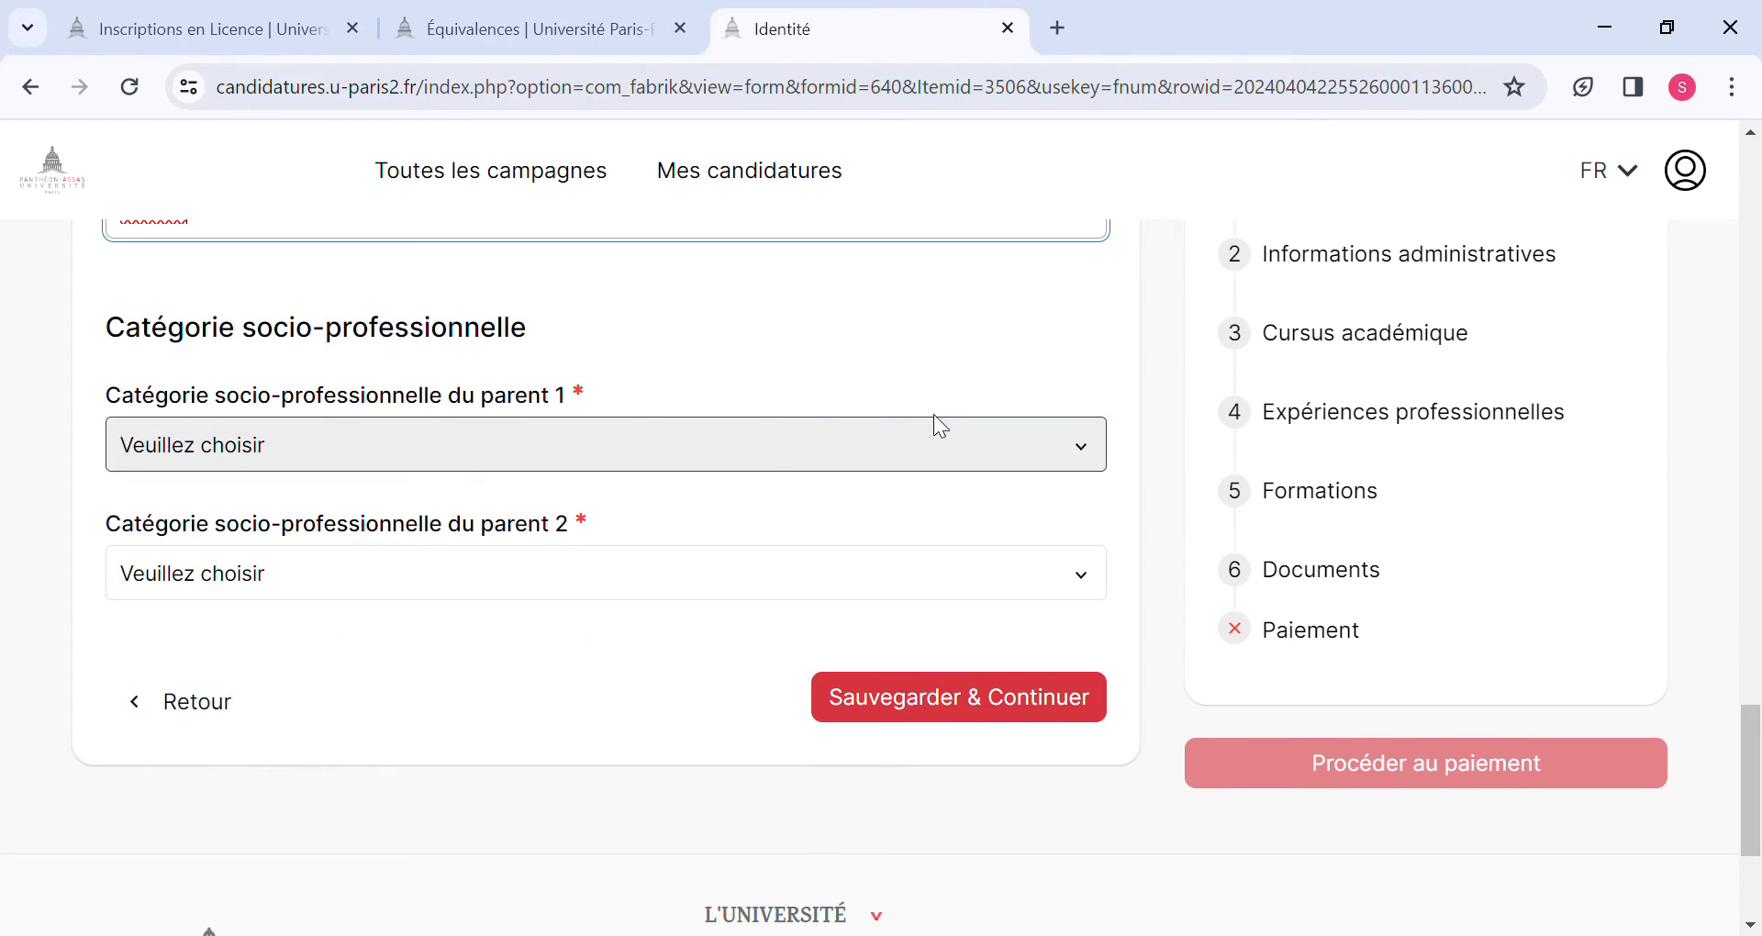
{"action": "left_click", "coordinate": [1092, 454]}
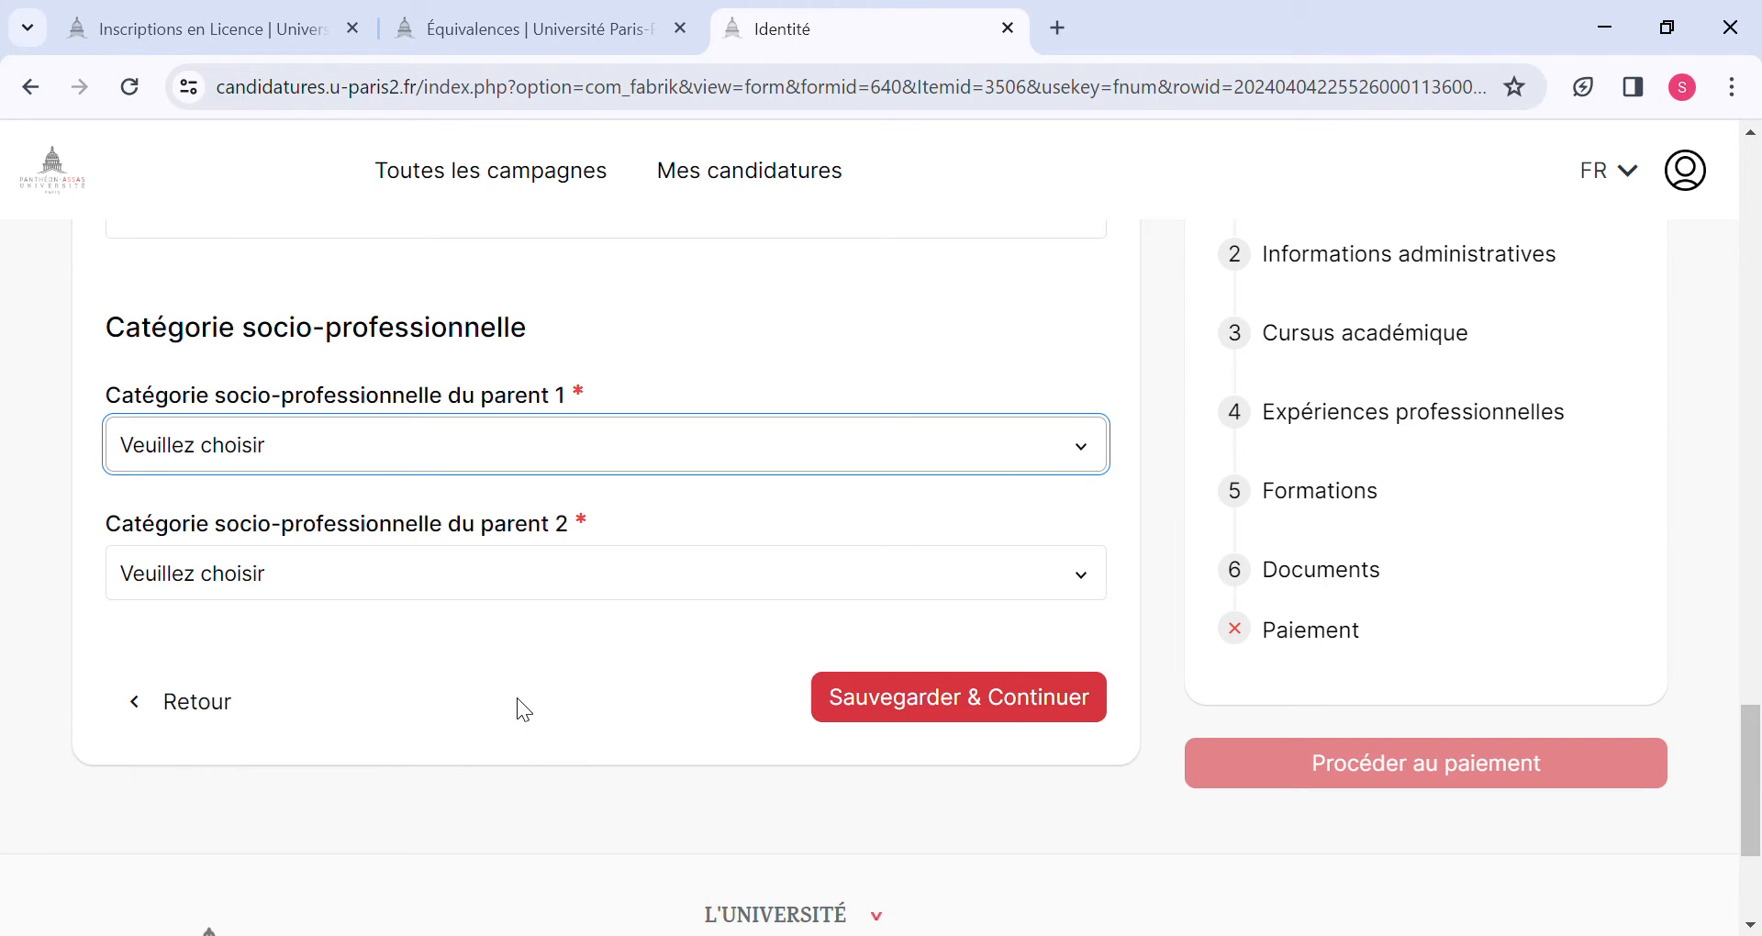
{"action": "left_click", "coordinate": [511, 808]}
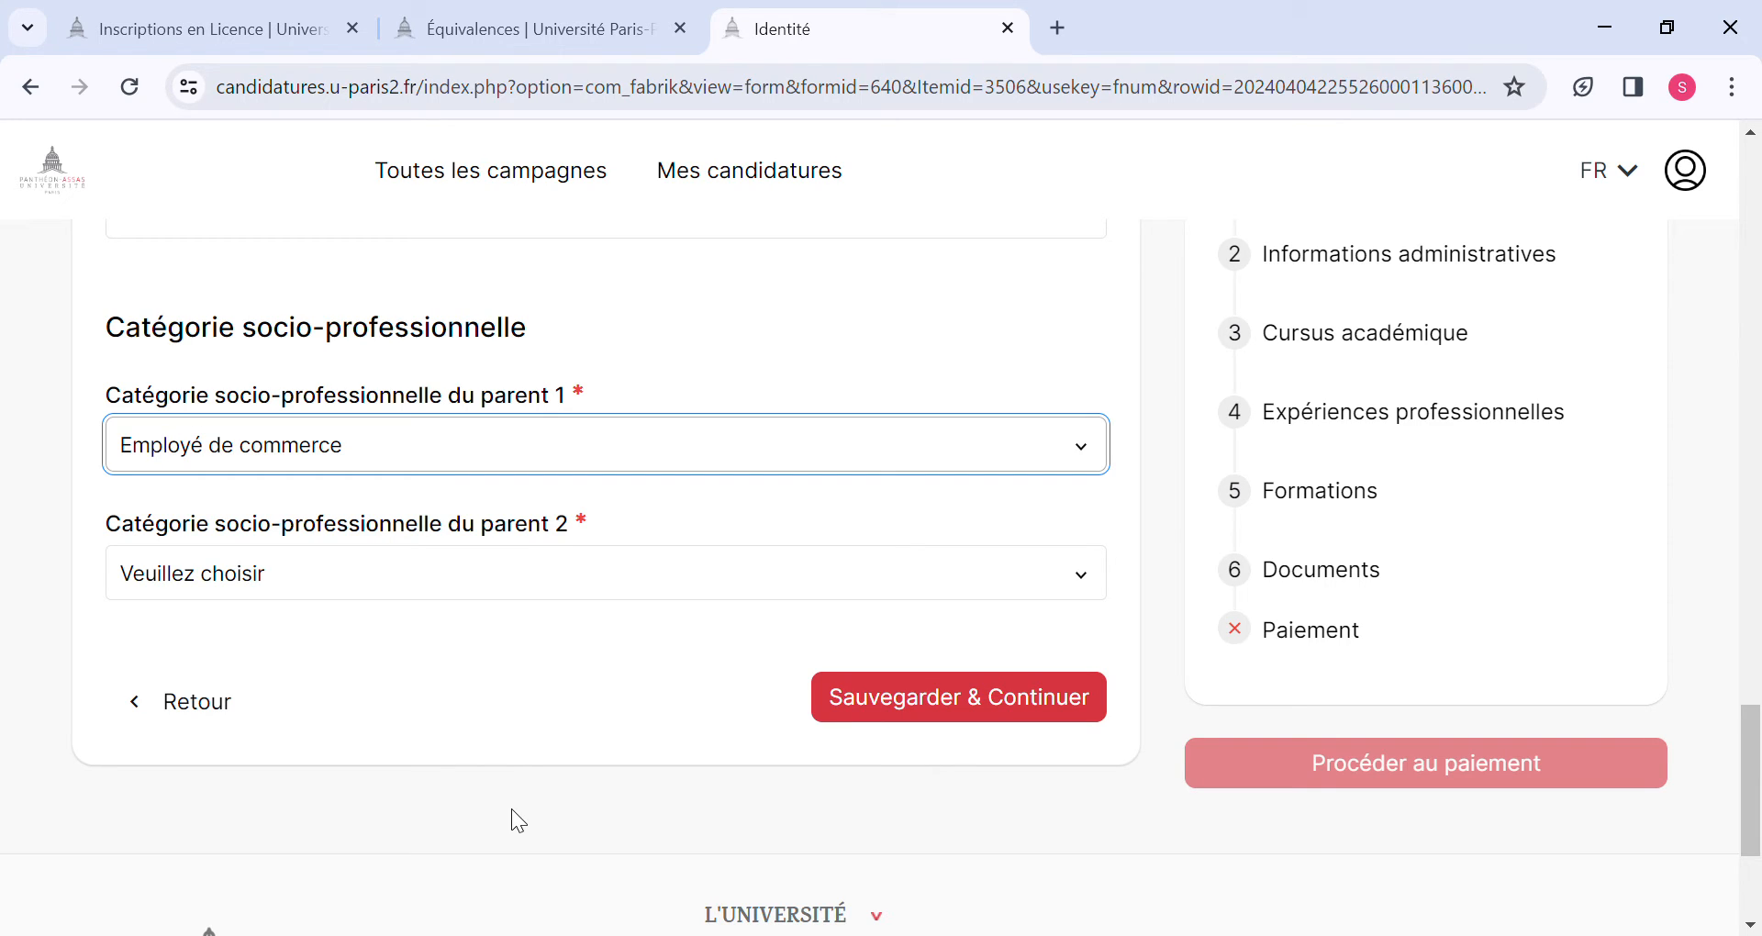
{"action": "left_click", "coordinate": [1042, 590]}
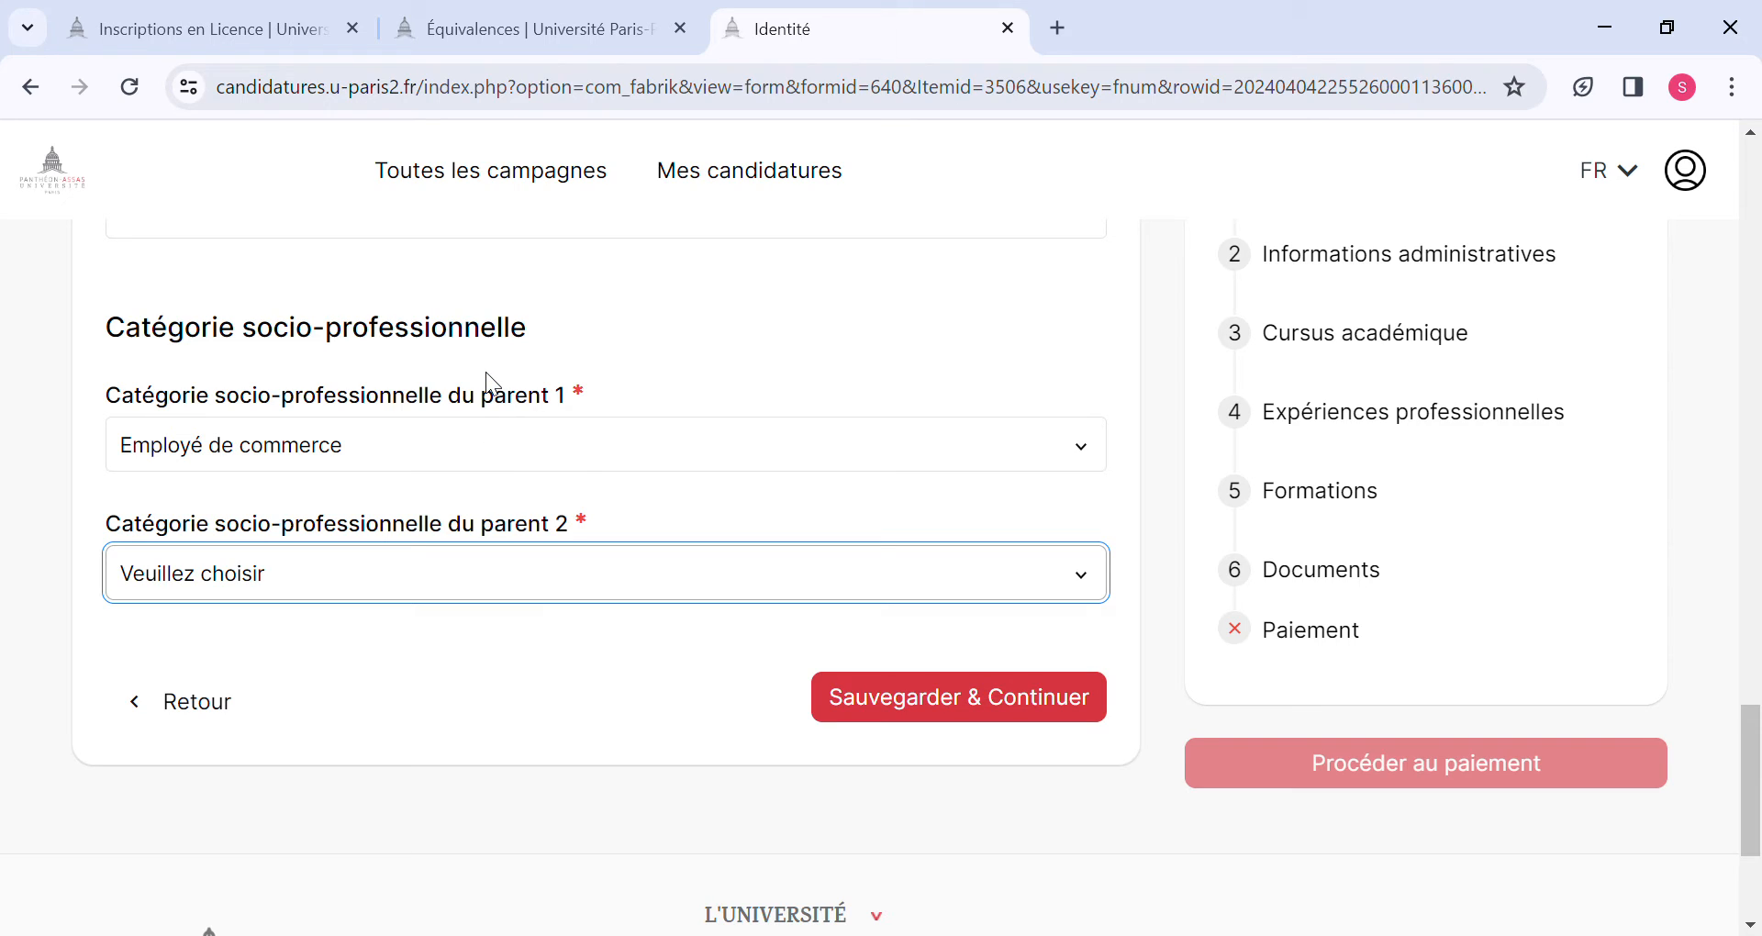
{"action": "key", "text": "i"}
{"action": "scroll", "coordinate": [450, 513], "scroll_direction": "down", "scroll_amount": 2}
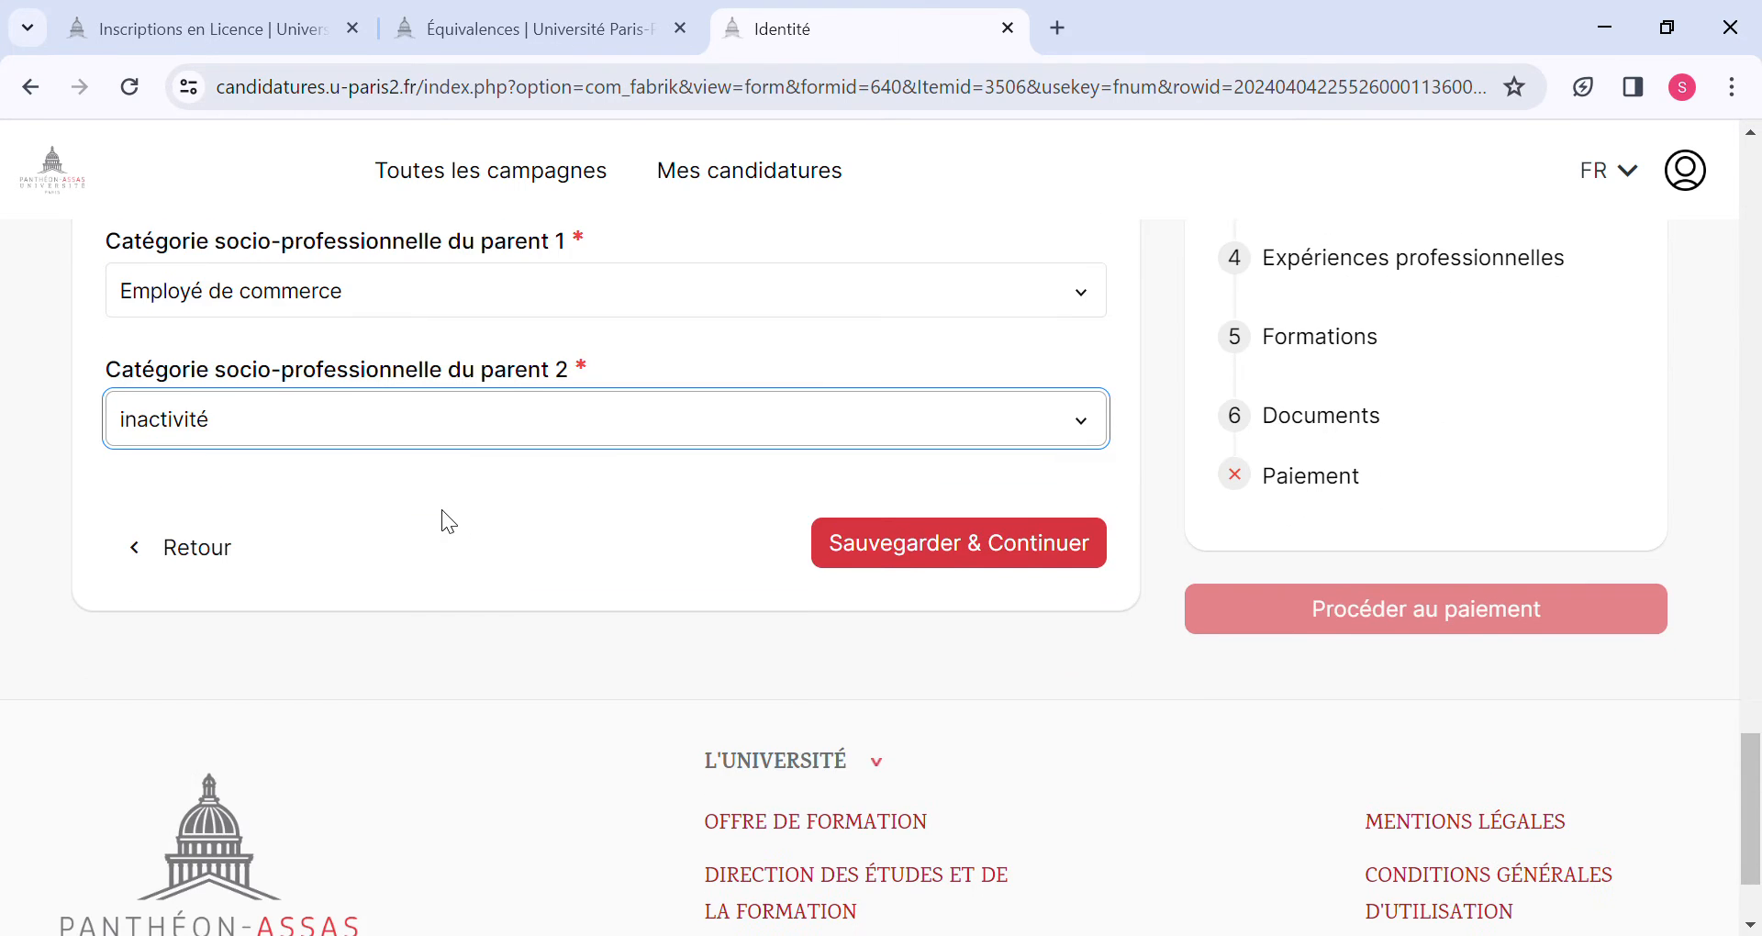
{"action": "left_click", "coordinate": [966, 541]}
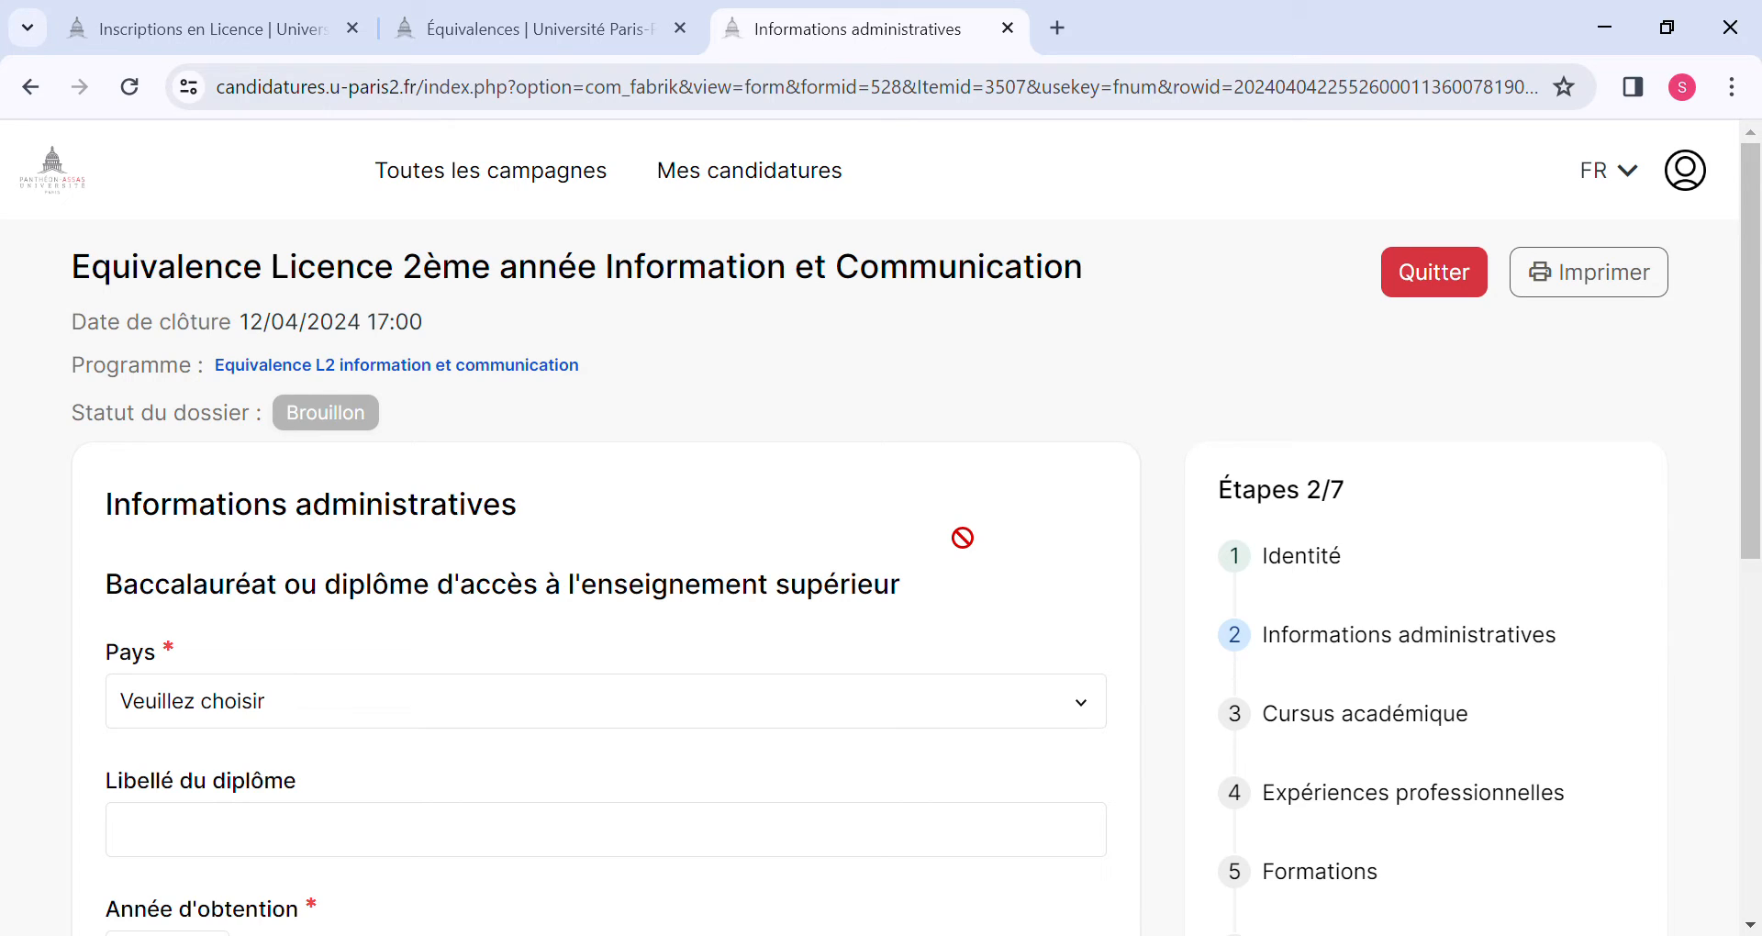
Set the country of the baccalauréat or higher-education access diploma to GUINEE.
{"action": "scroll", "coordinate": [812, 613], "scroll_direction": "down", "scroll_amount": 2}
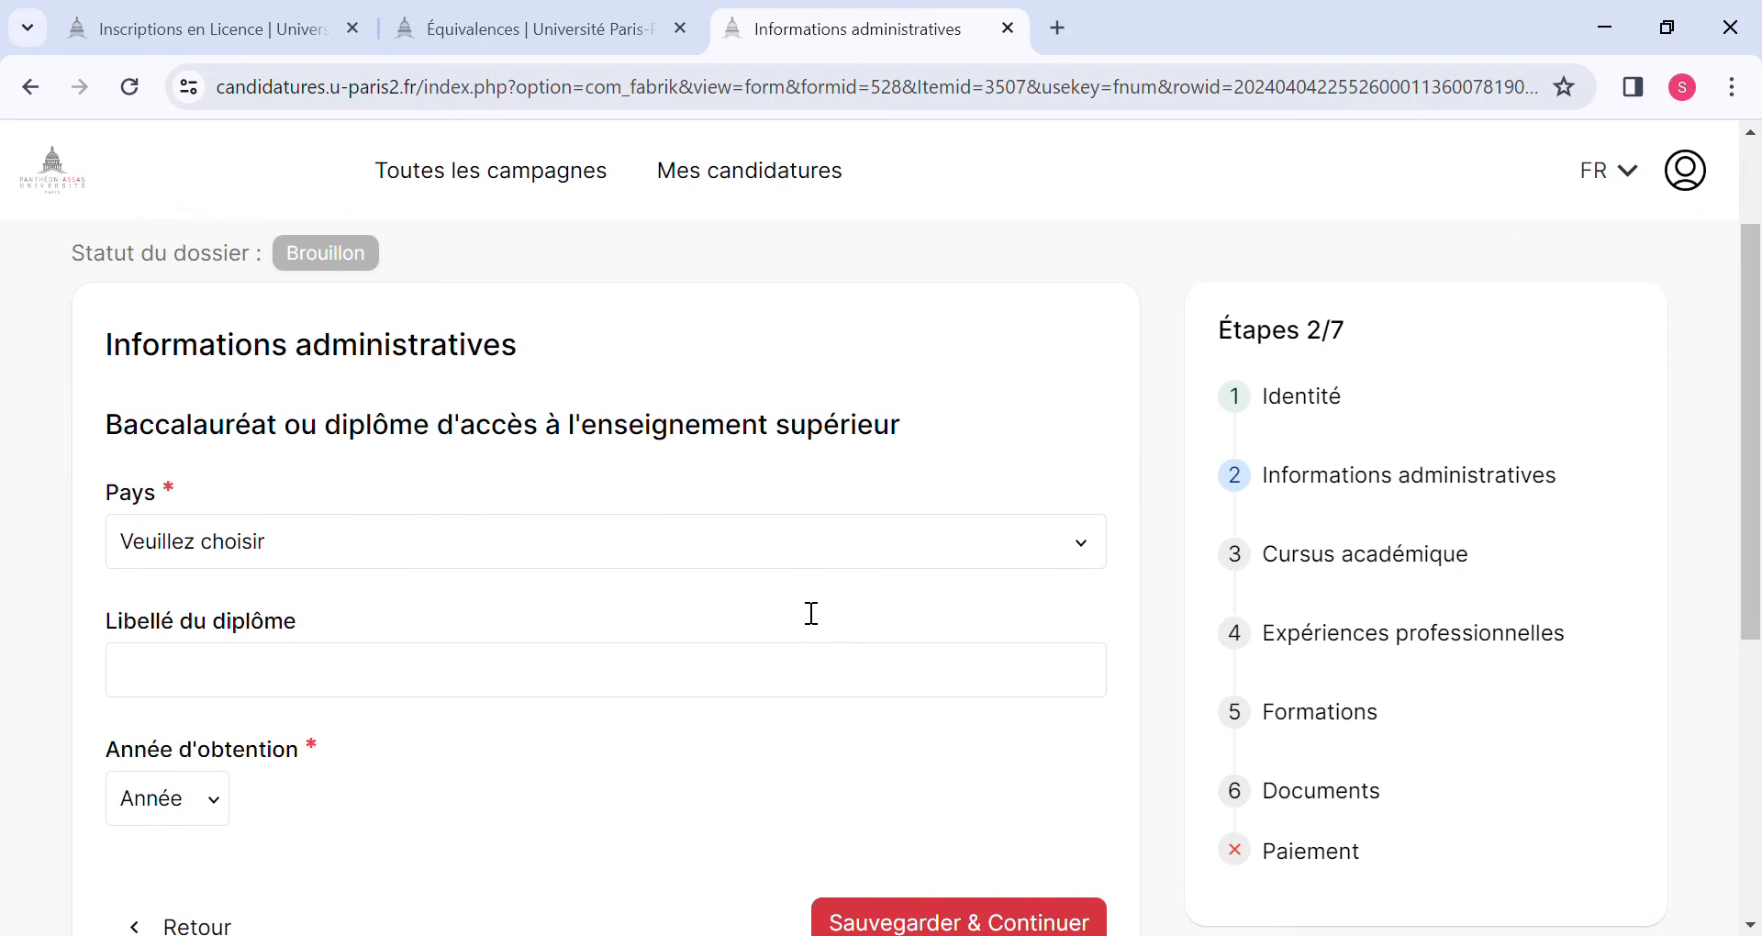
{"action": "scroll", "coordinate": [807, 611], "scroll_direction": "up", "scroll_amount": 1}
{"action": "scroll", "coordinate": [798, 605], "scroll_direction": "down", "scroll_amount": 1}
{"action": "scroll", "coordinate": [799, 606], "scroll_direction": "up", "scroll_amount": 1}
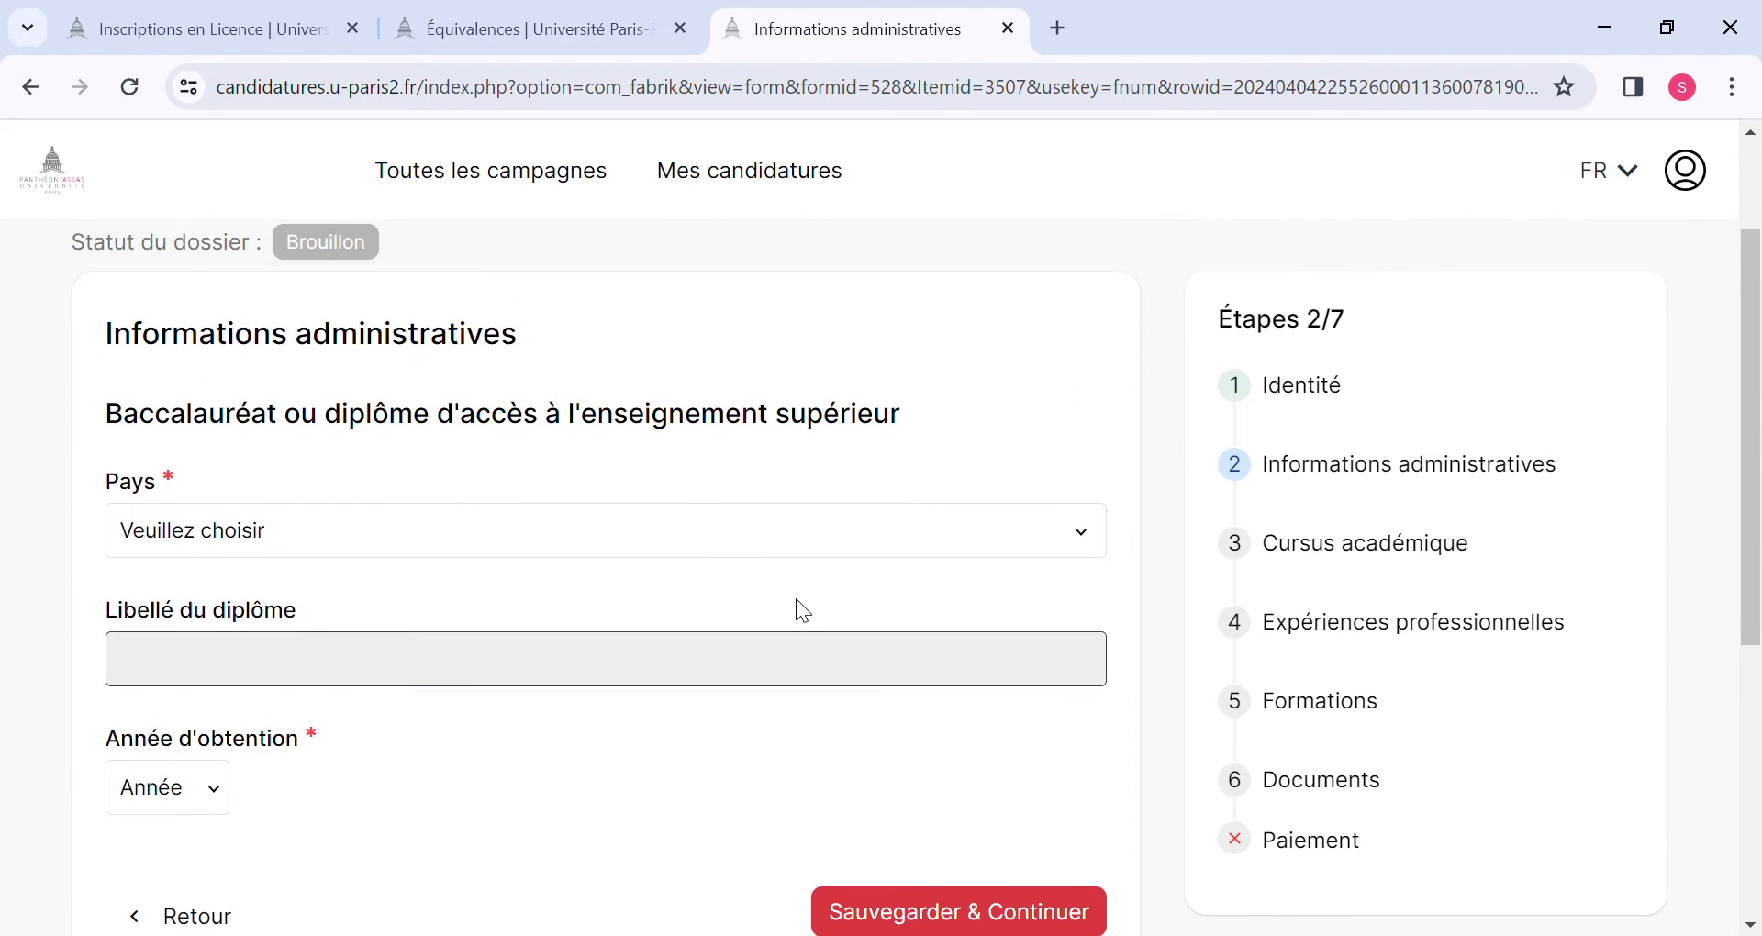
{"action": "left_click", "coordinate": [1100, 536]}
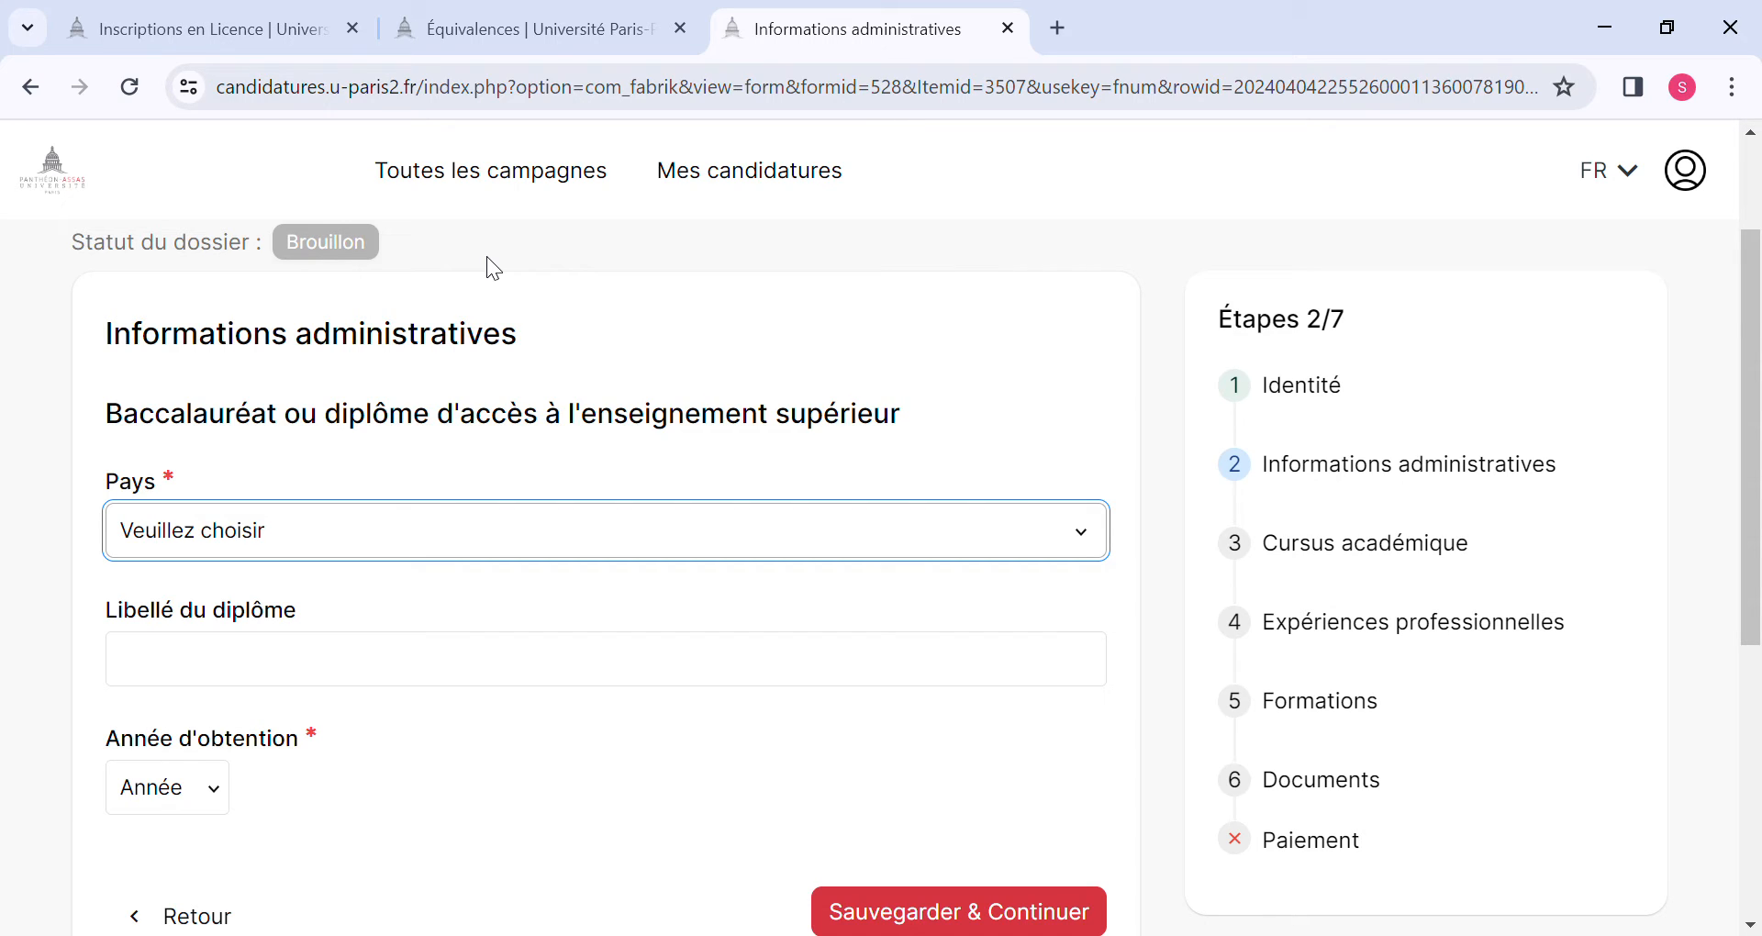
{"action": "left_click", "coordinate": [255, 335]}
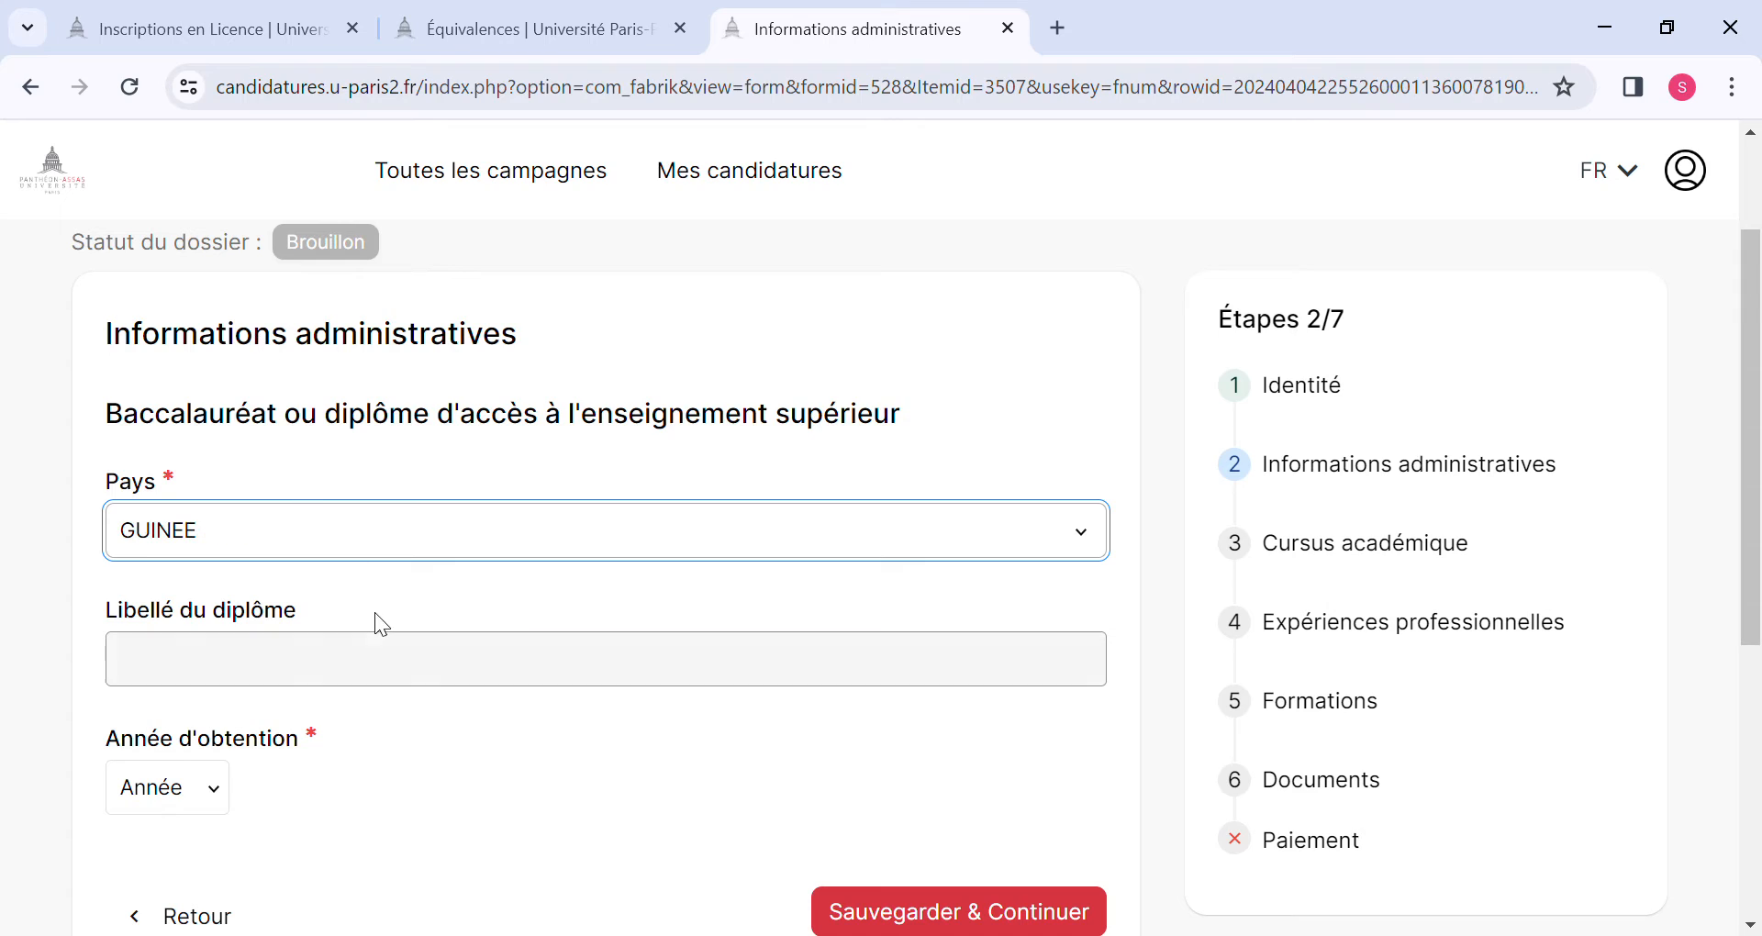
Enter "Baccalauréat unique" as the title of the diploma.
{"action": "left_click", "coordinate": [408, 670]}
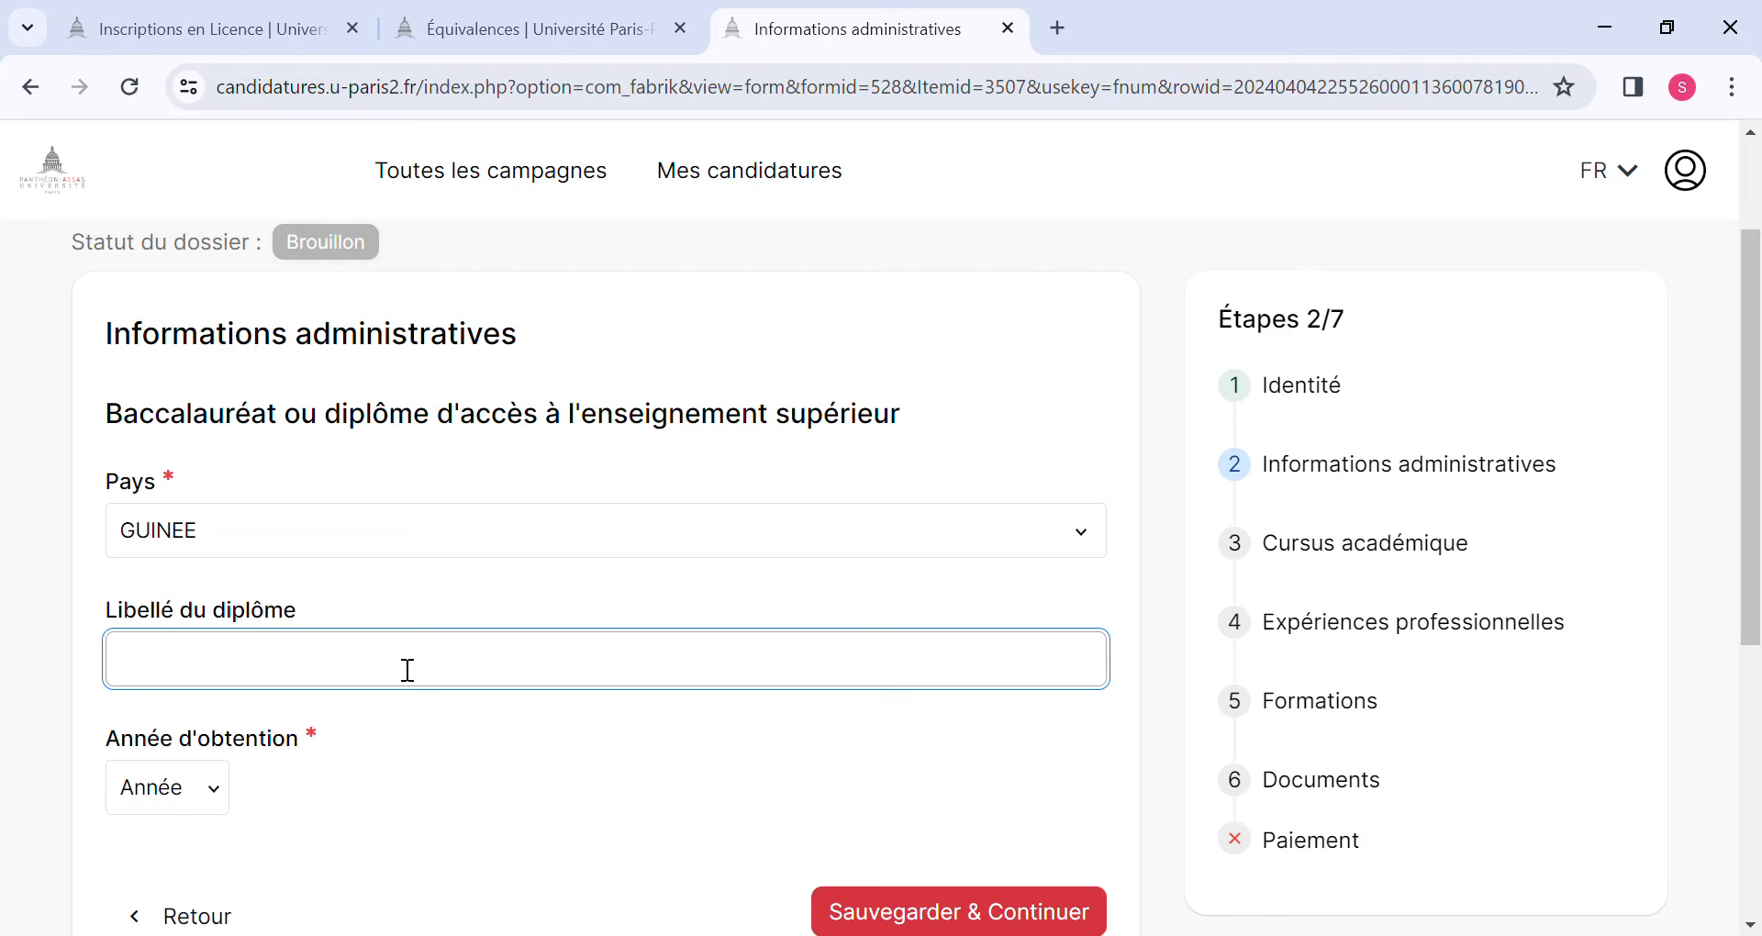
{"action": "type", "text": "Baccalaureat"}
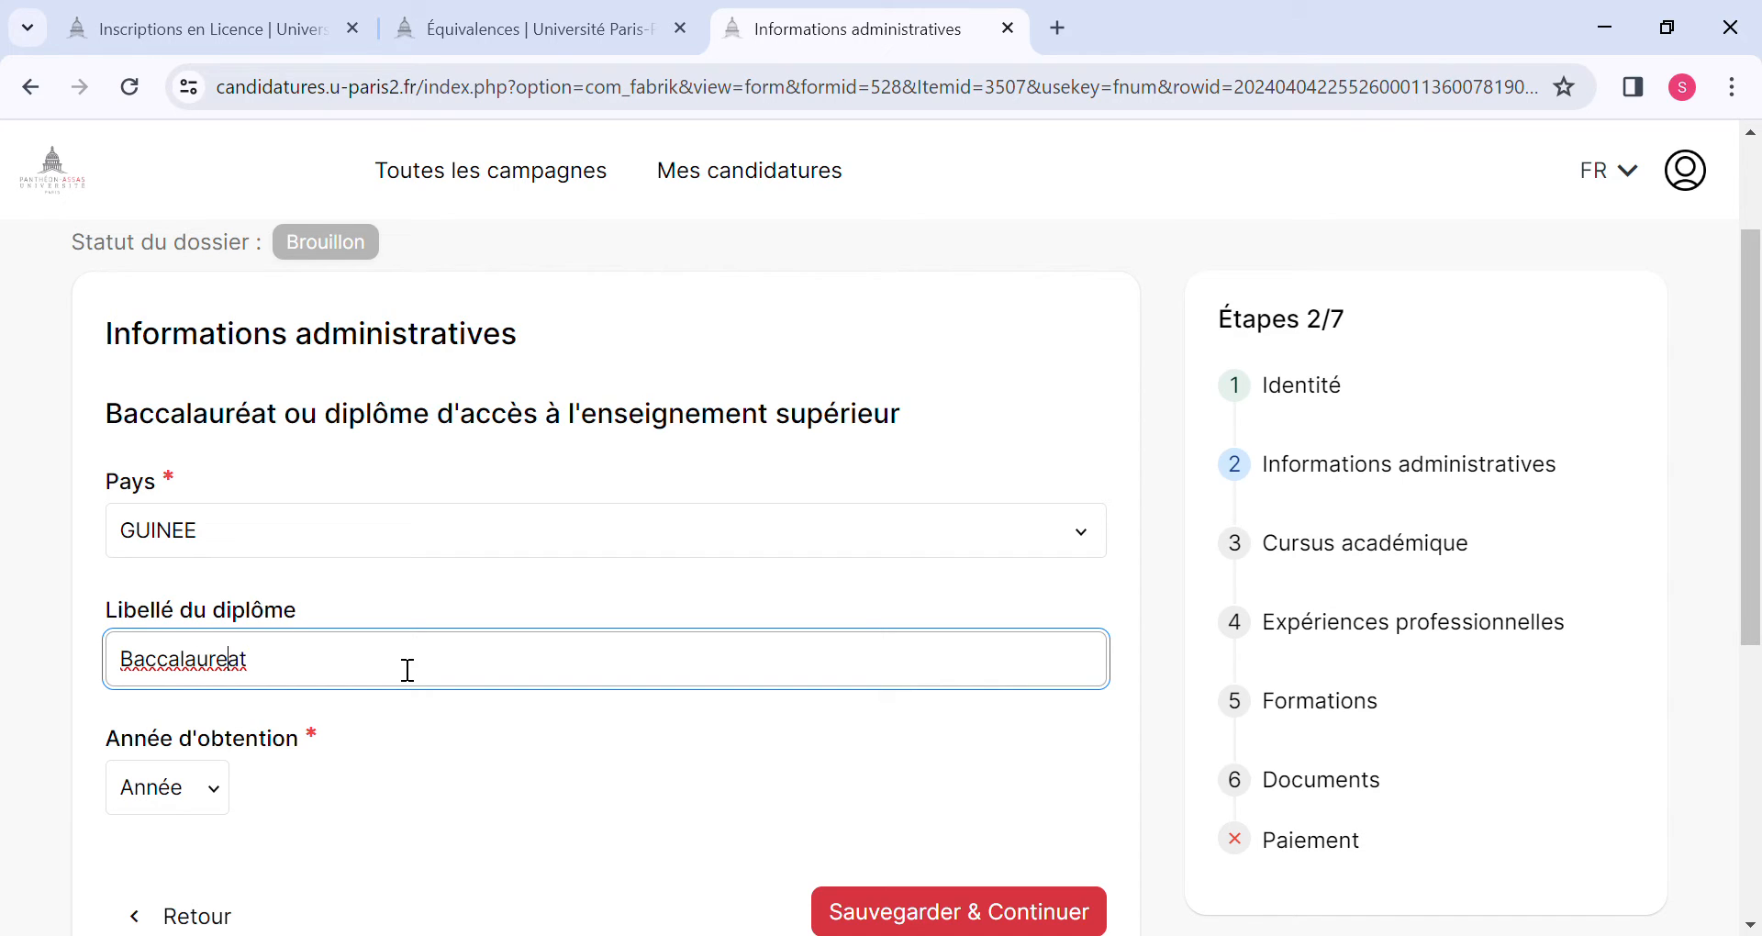
{"action": "key", "text": "BackSpace"}
{"action": "type", "text": "éat unique"}
Set the year the diploma was obtained to 2019 and save the Informations administratives form.
{"action": "scroll", "coordinate": [407, 670], "scroll_direction": "down", "scroll_amount": 2}
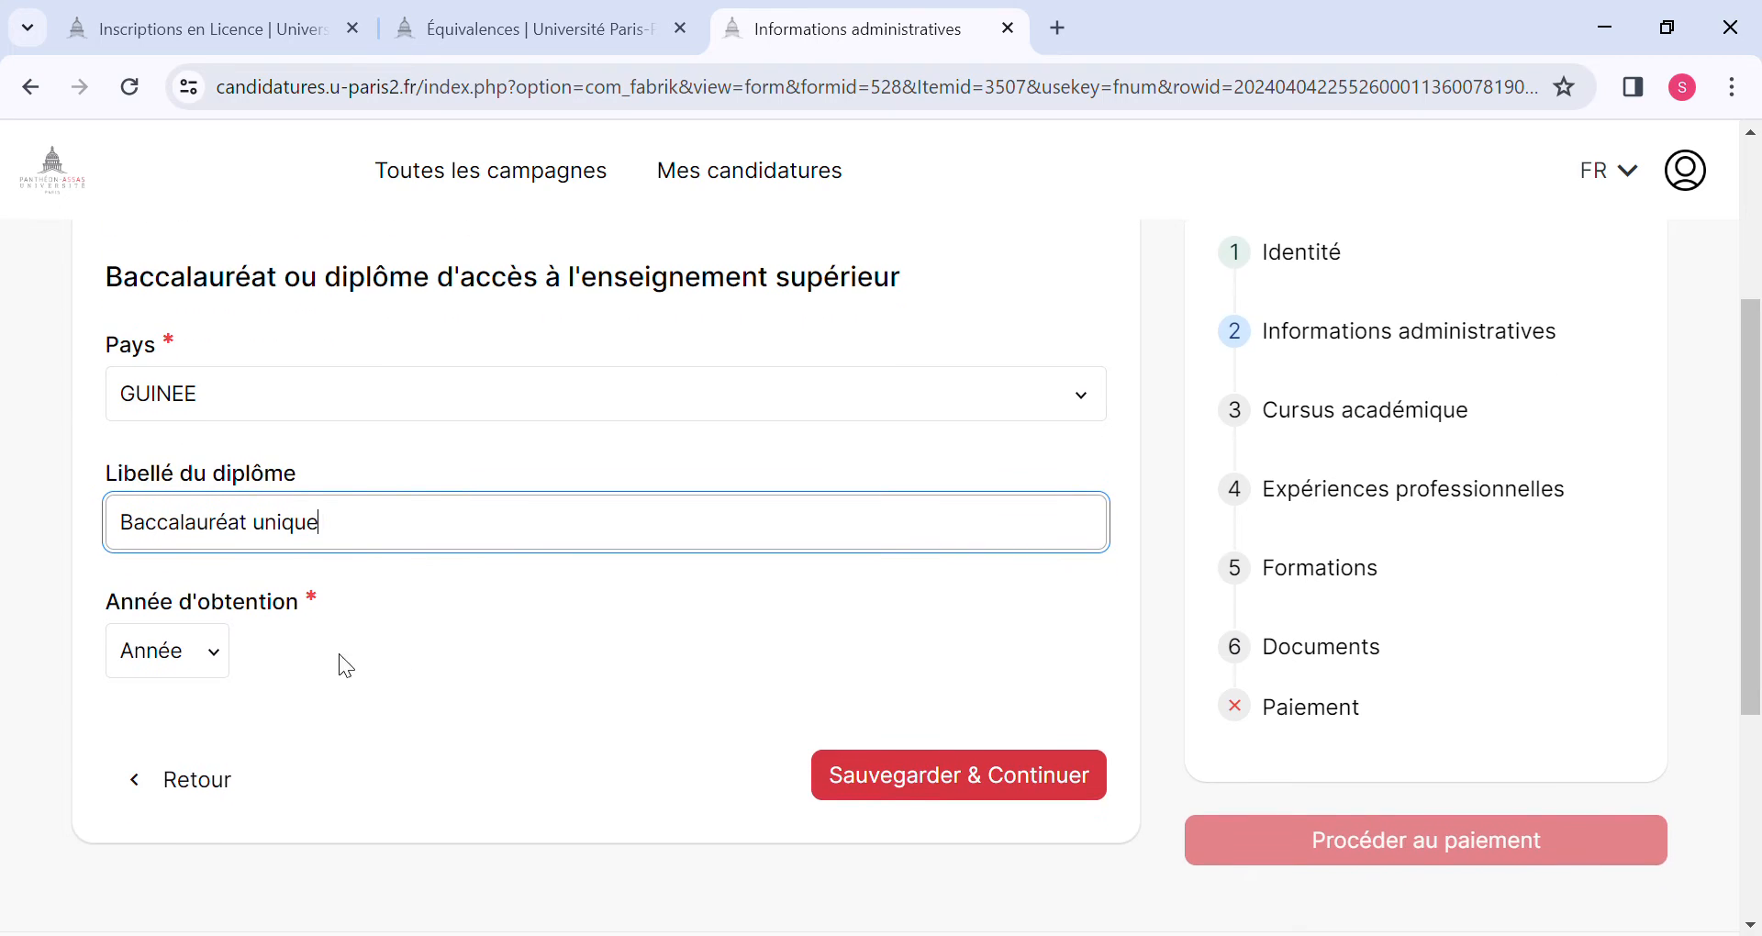
{"action": "left_click", "coordinate": [208, 655]}
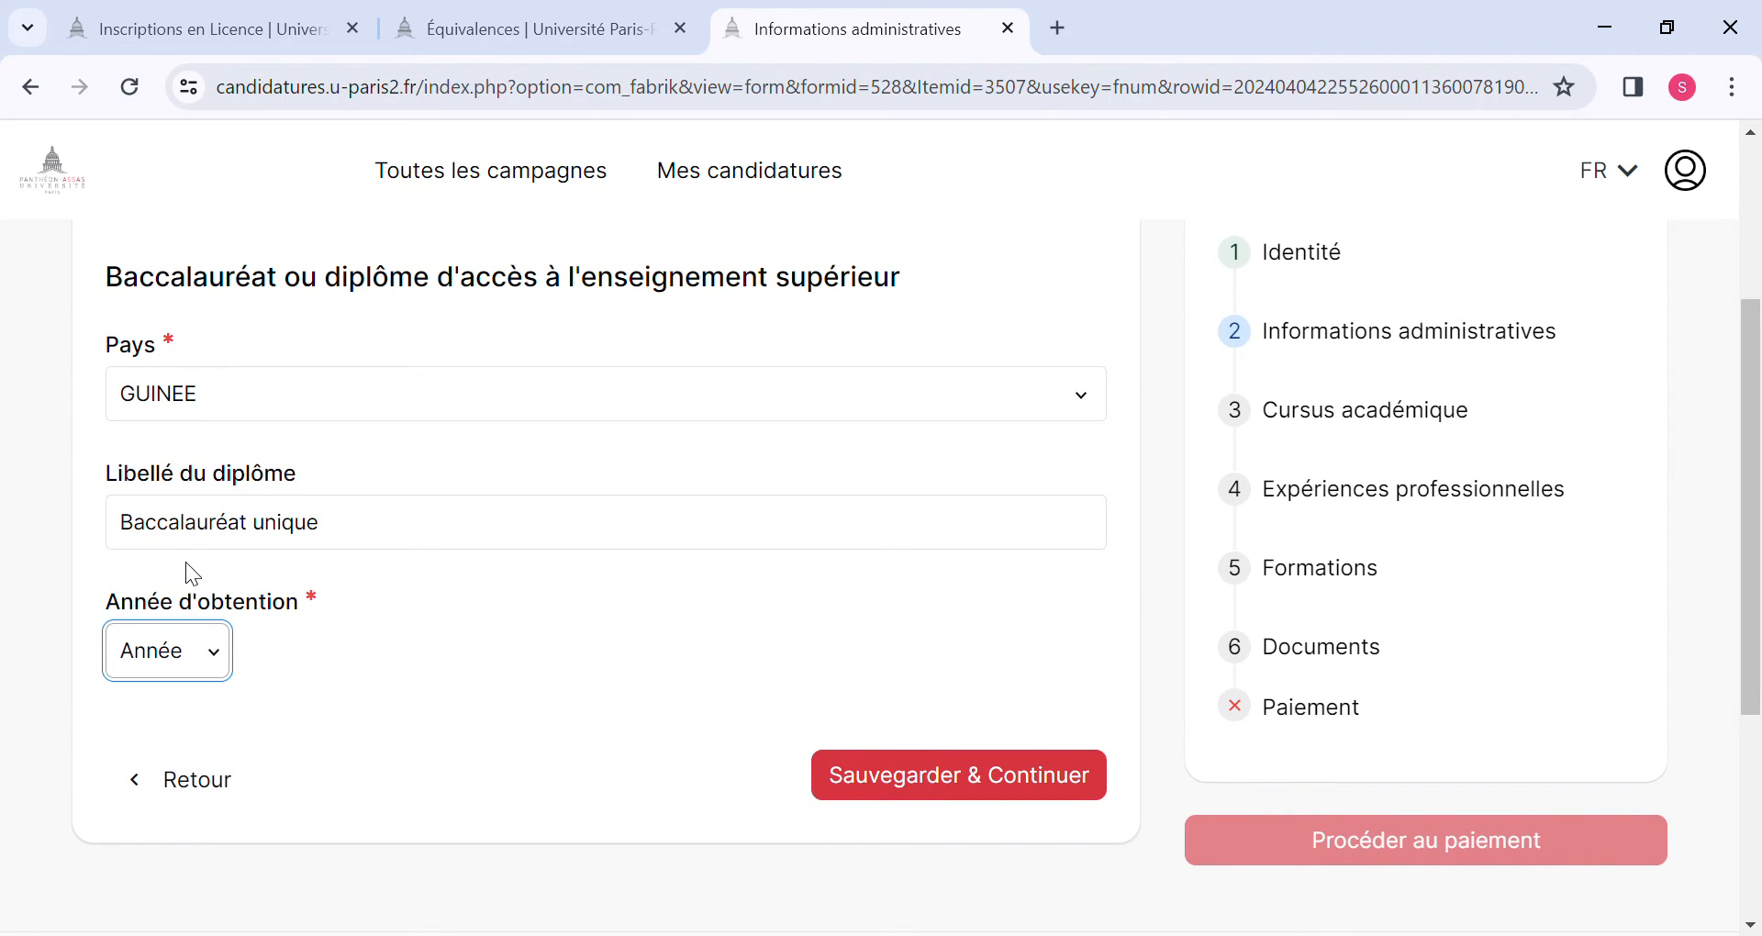
{"action": "type", "text": "2019"}
{"action": "left_click", "coordinate": [963, 796]}
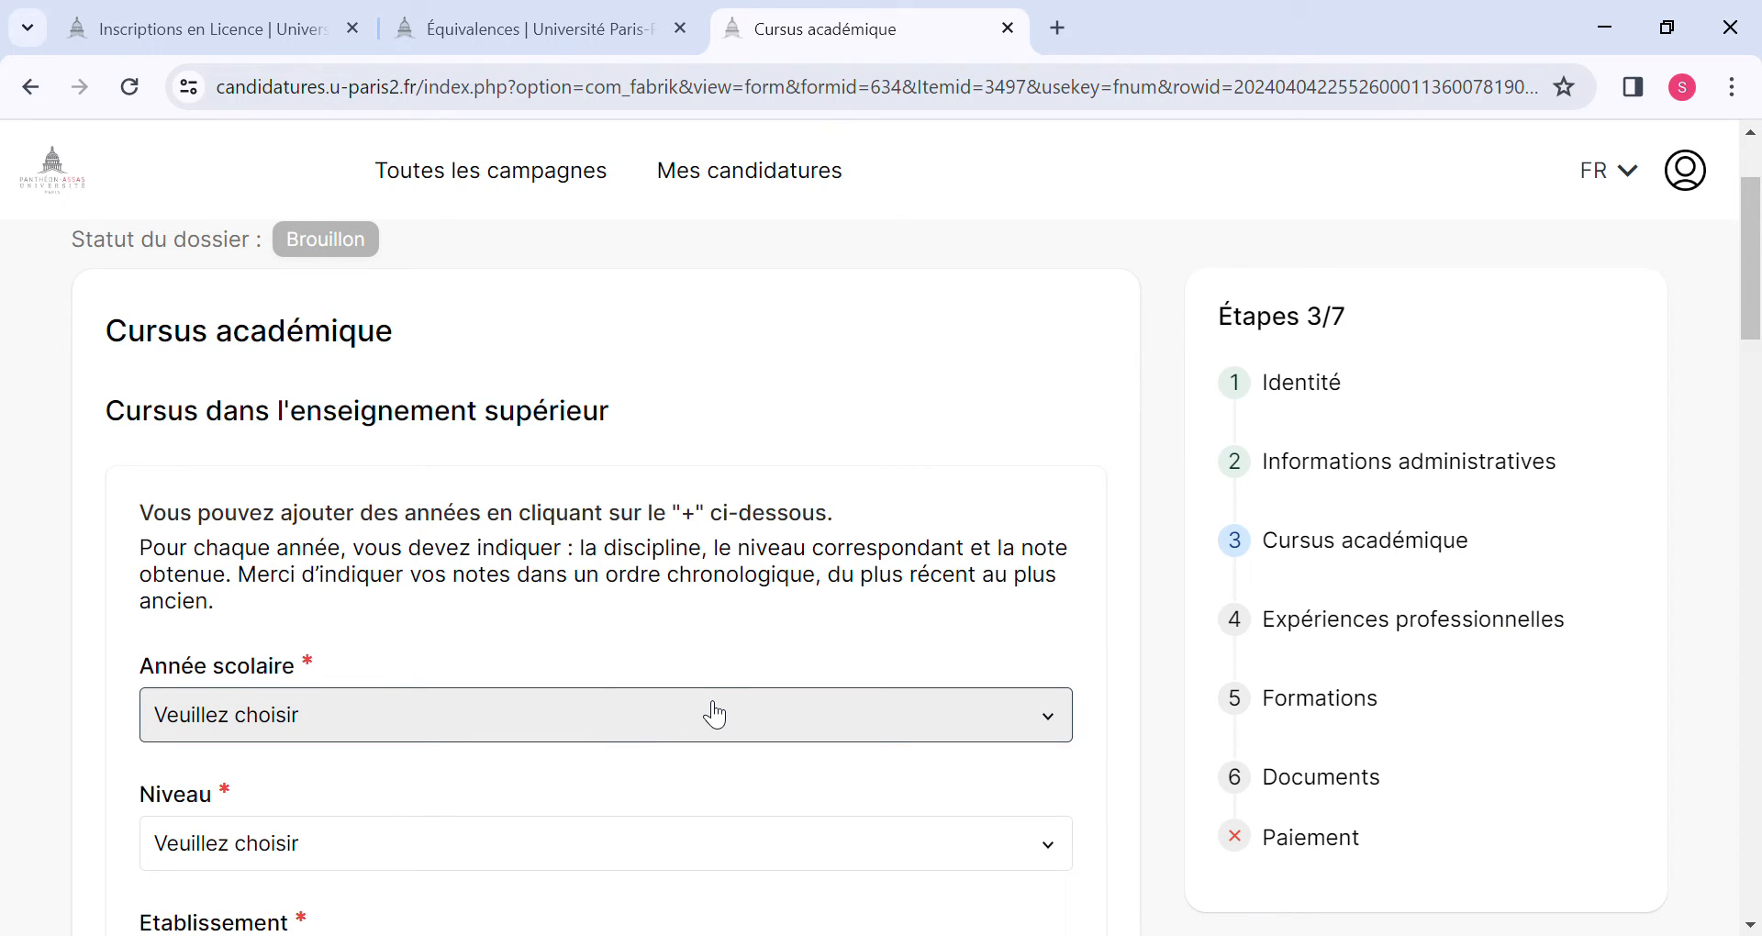
Set the school year of the higher-education entry to 2019-2020 and its level to L1 (ou équivalent).
{"action": "left_click", "coordinate": [530, 730]}
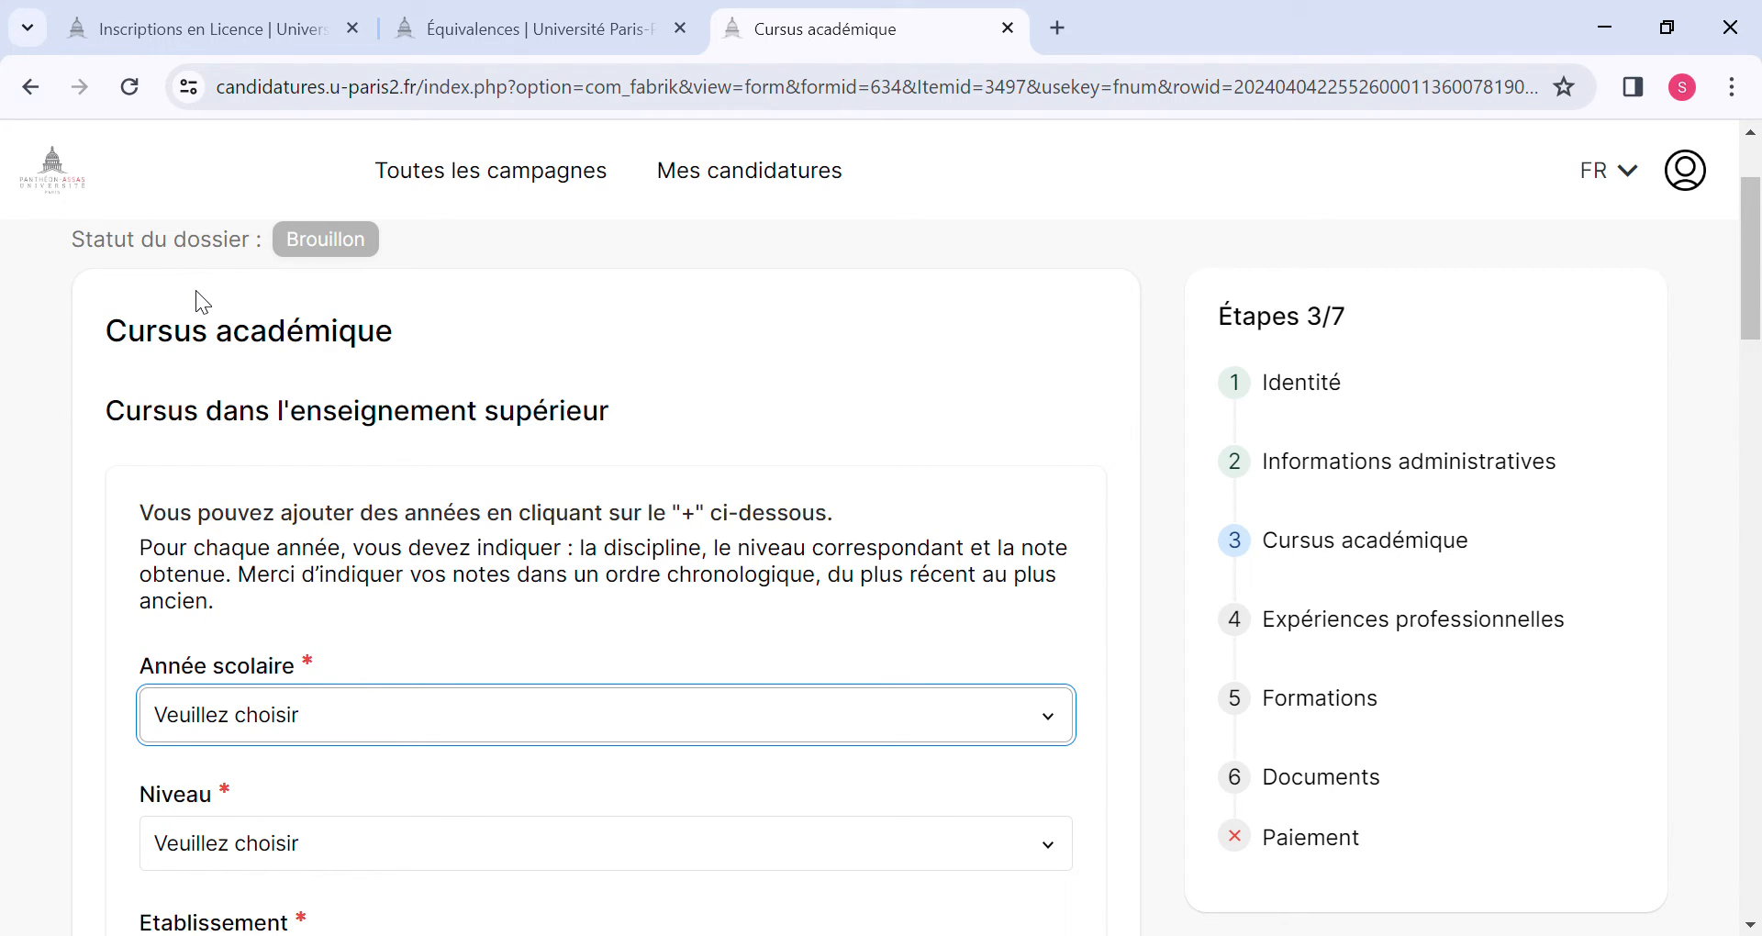
{"action": "key", "text": "Down"}
{"action": "left_click", "coordinate": [293, 843]}
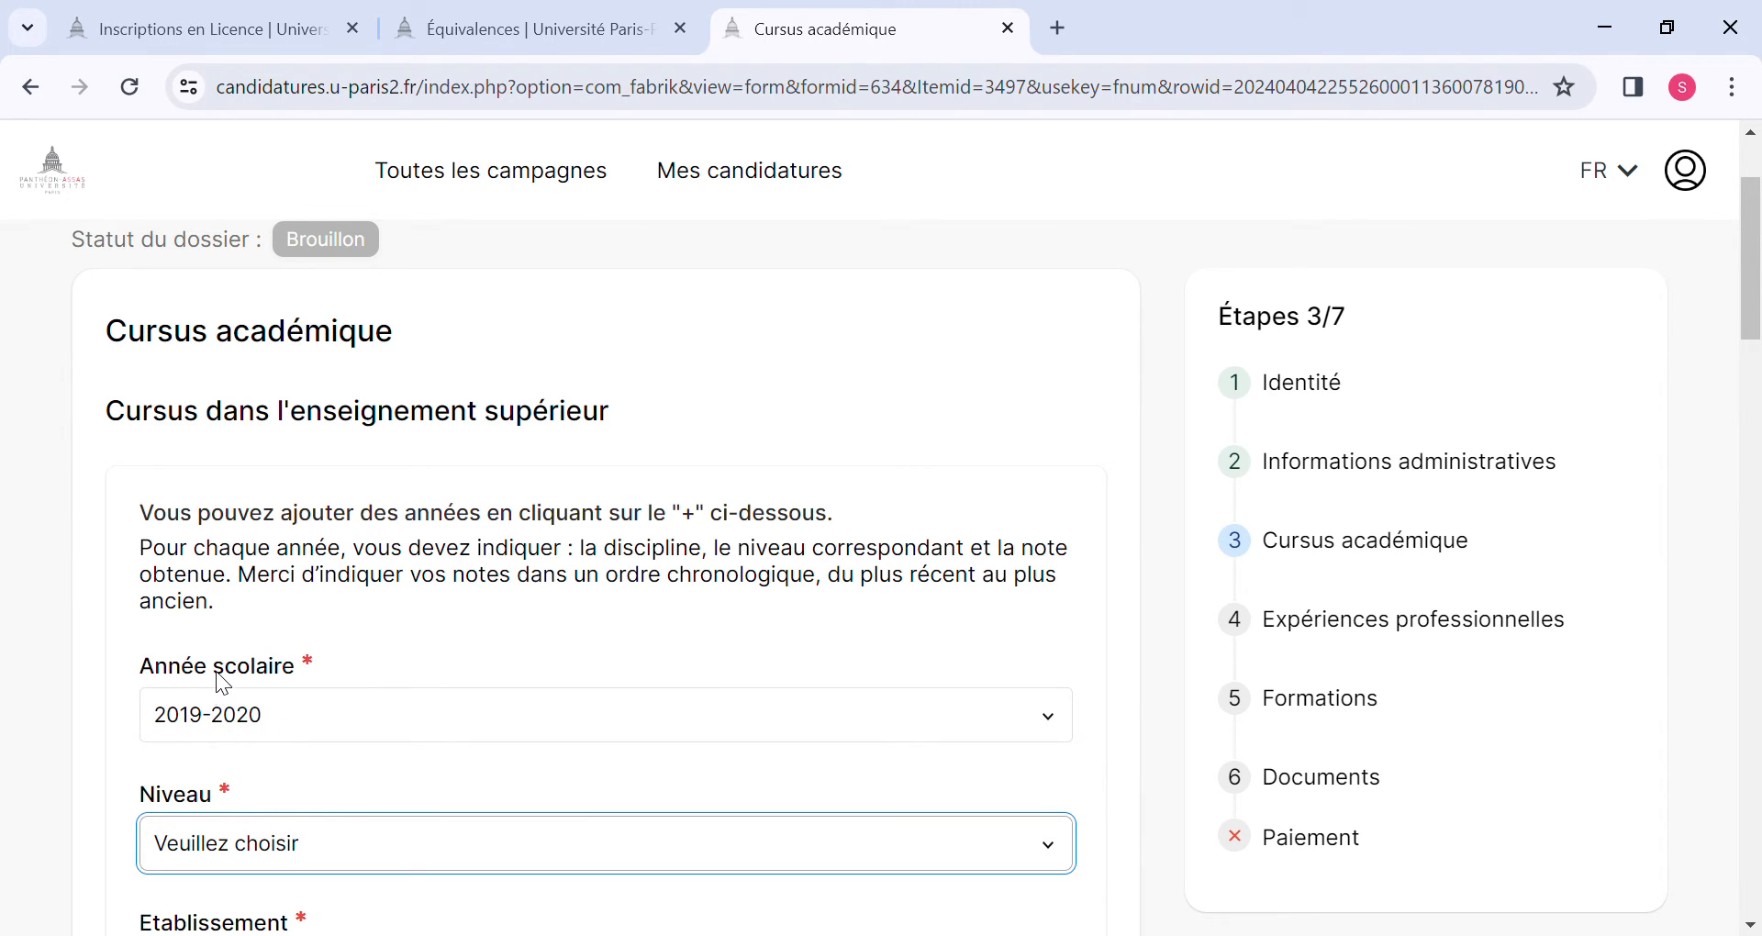
{"action": "key", "text": "Down"}
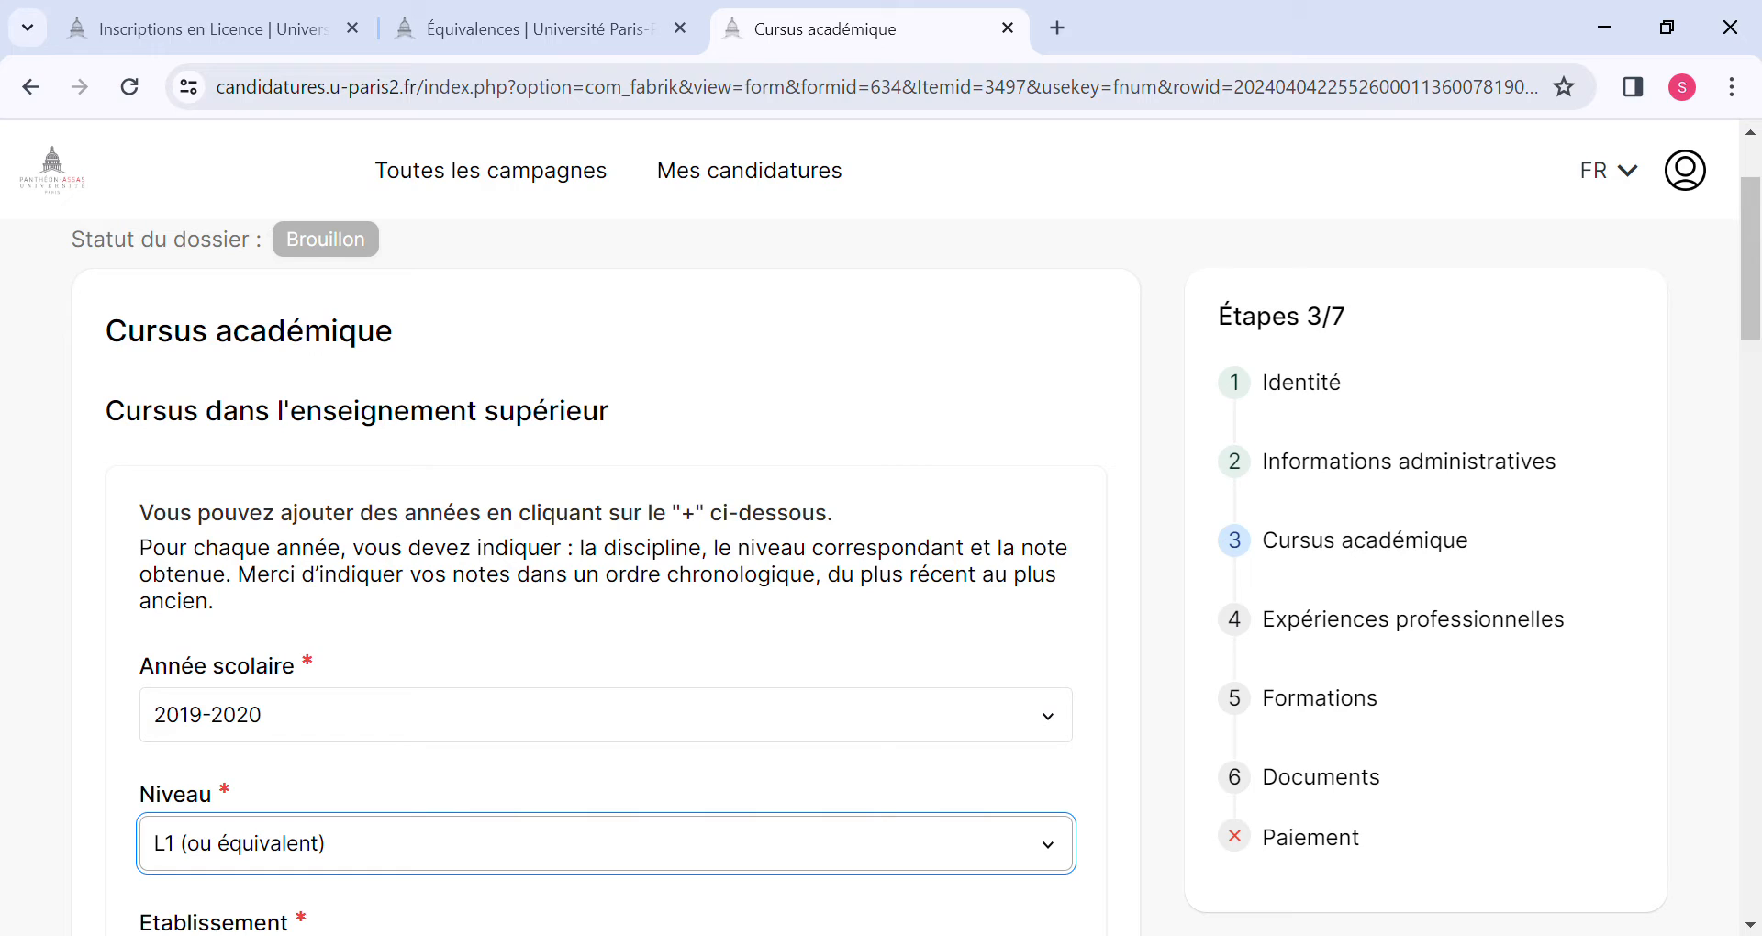
Set the institution of the 2019-2020 entry to Autre.
{"action": "scroll", "coordinate": [312, 877], "scroll_direction": "down", "scroll_amount": 2}
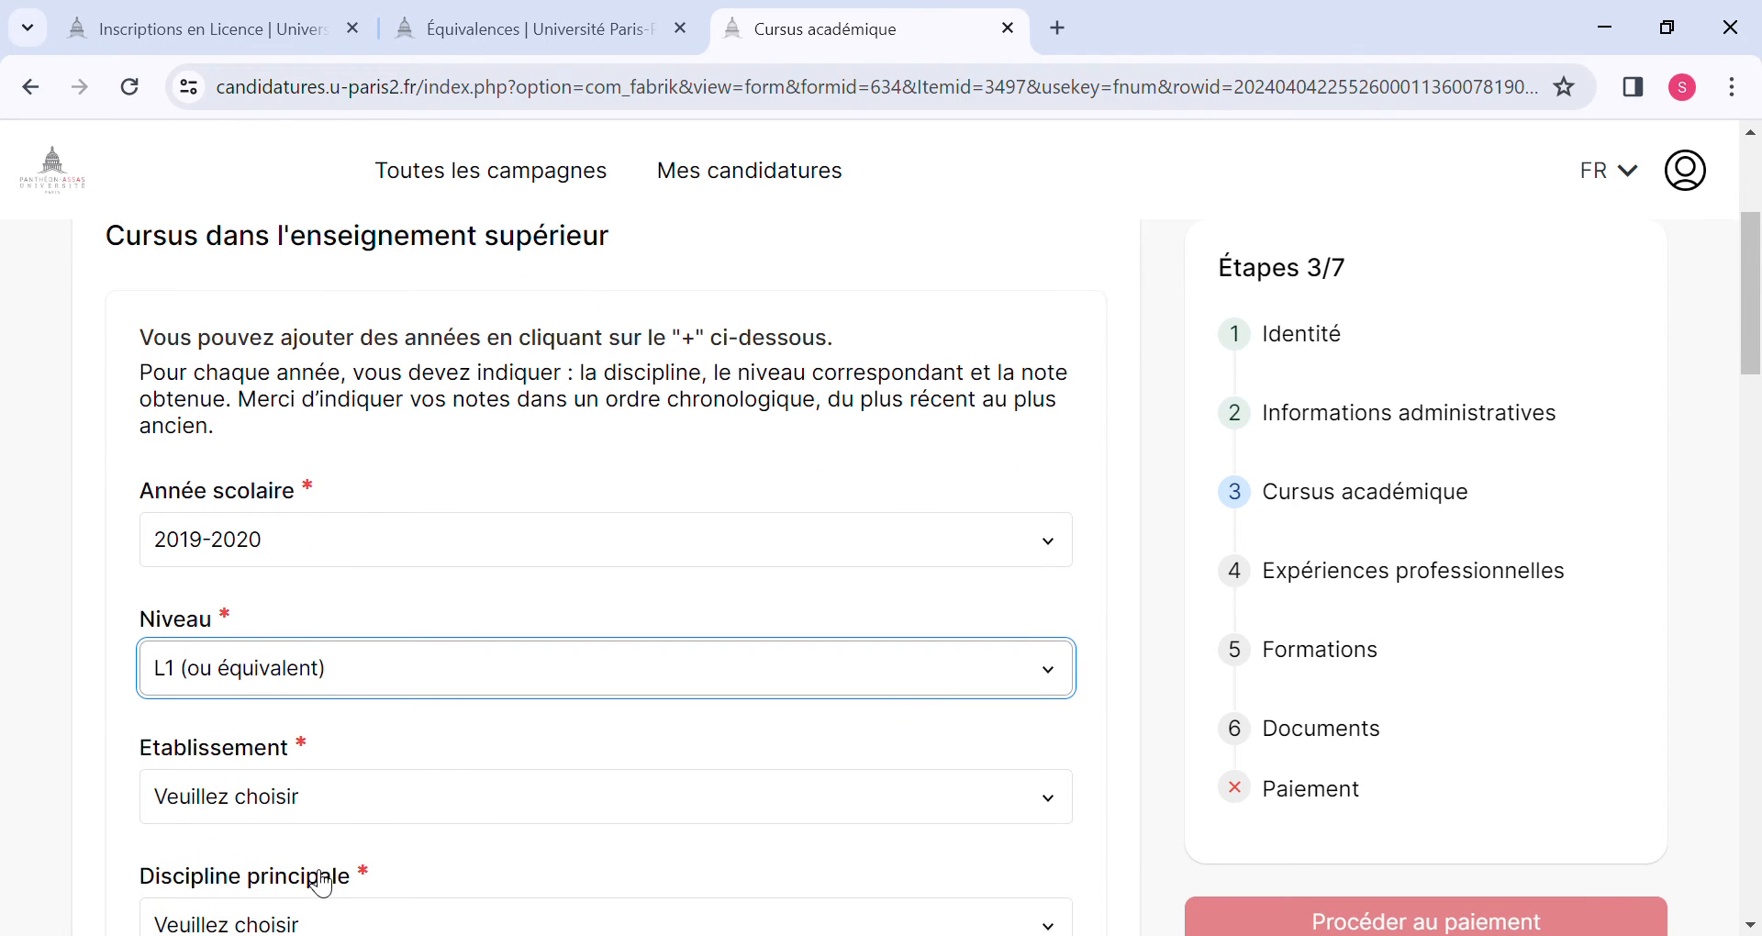
{"action": "left_click", "coordinate": [297, 778]}
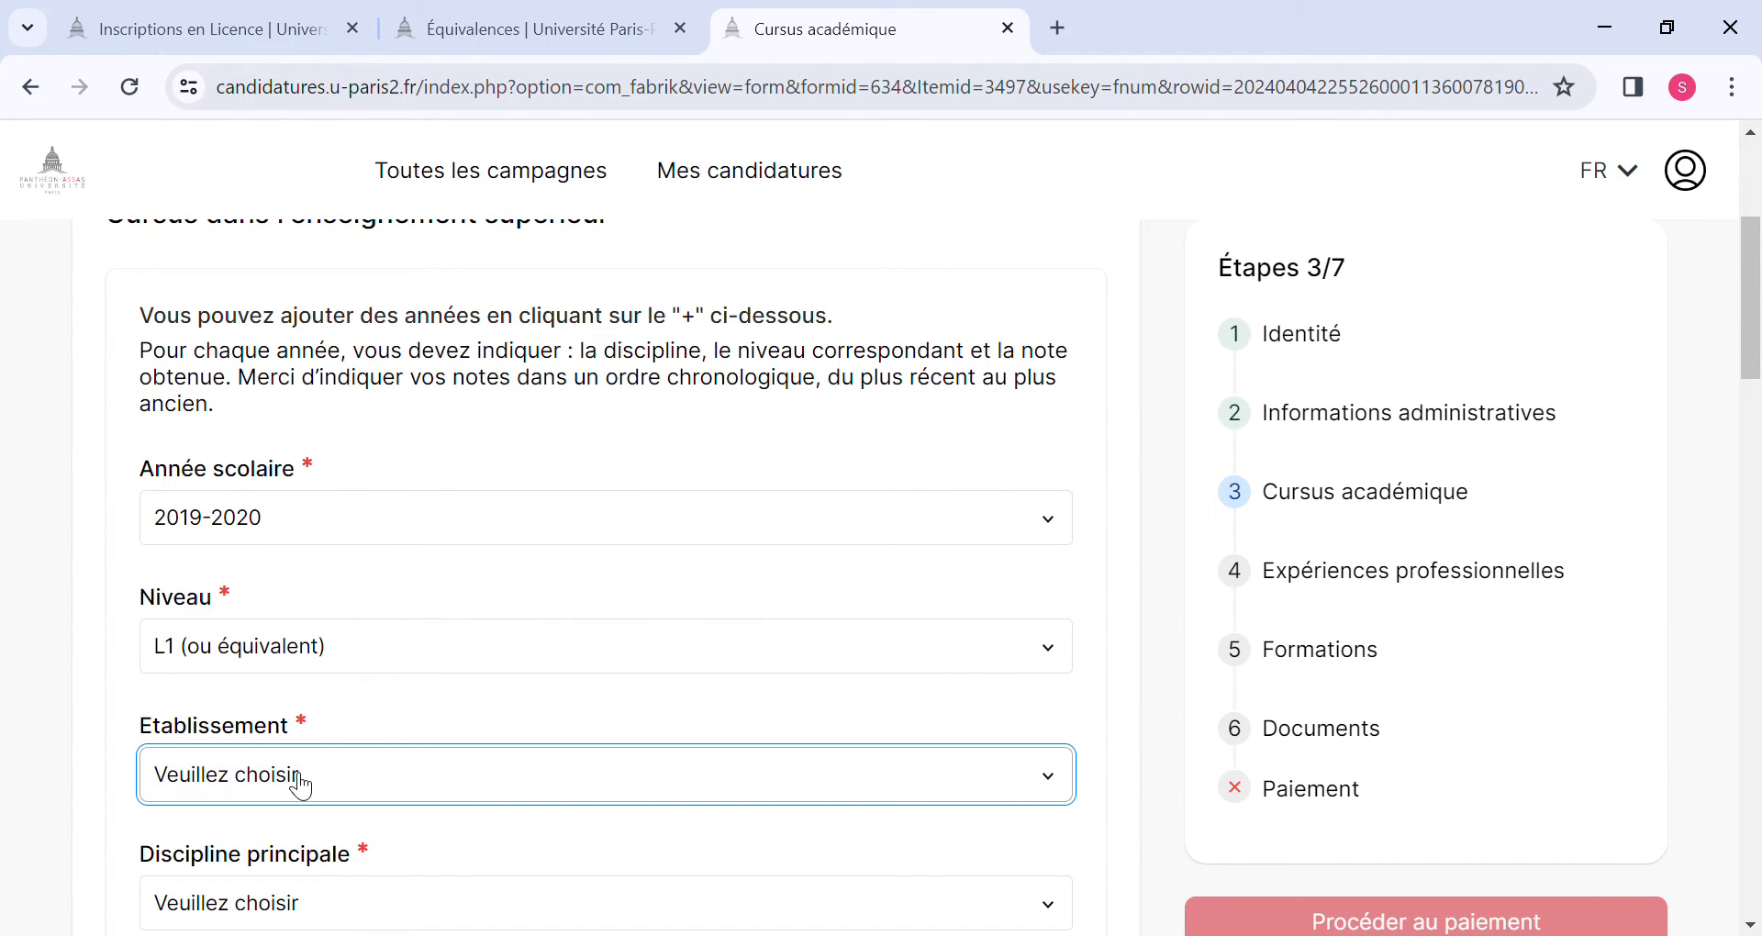
{"action": "left_click", "coordinate": [258, 741]}
Enter "Université Général Lansana Conté de Sonfonia-Conakry" as the name of the institution.
{"action": "scroll", "coordinate": [290, 780], "scroll_direction": "down", "scroll_amount": 2}
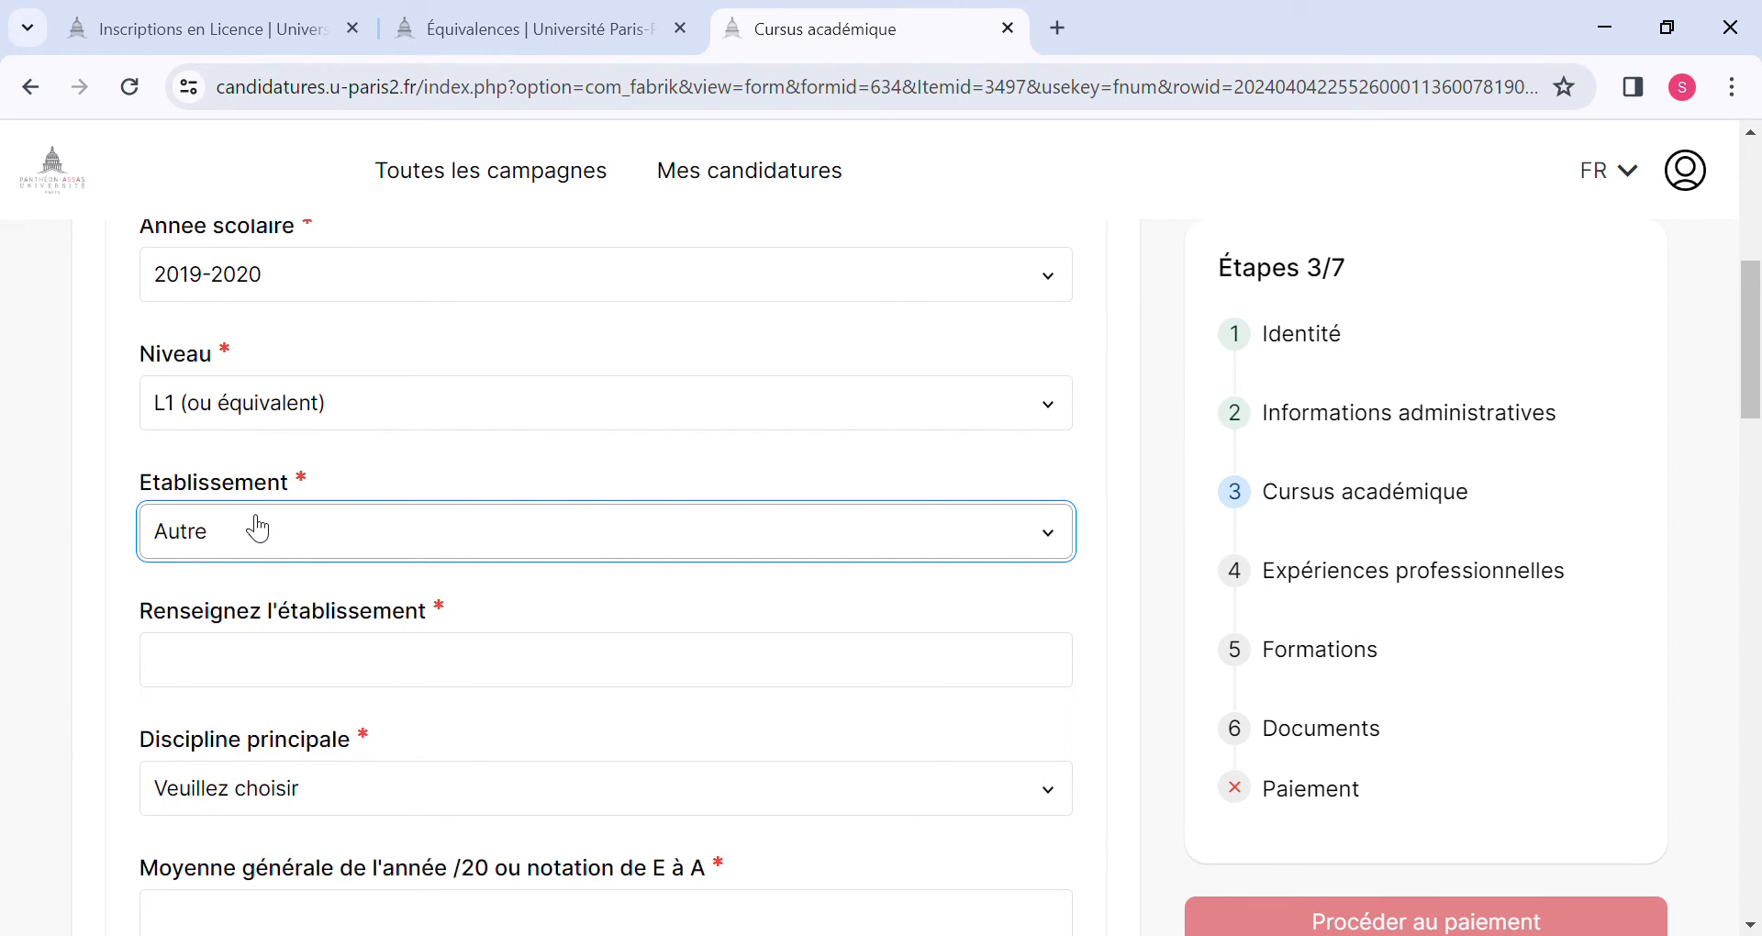
{"action": "left_click", "coordinate": [288, 672]}
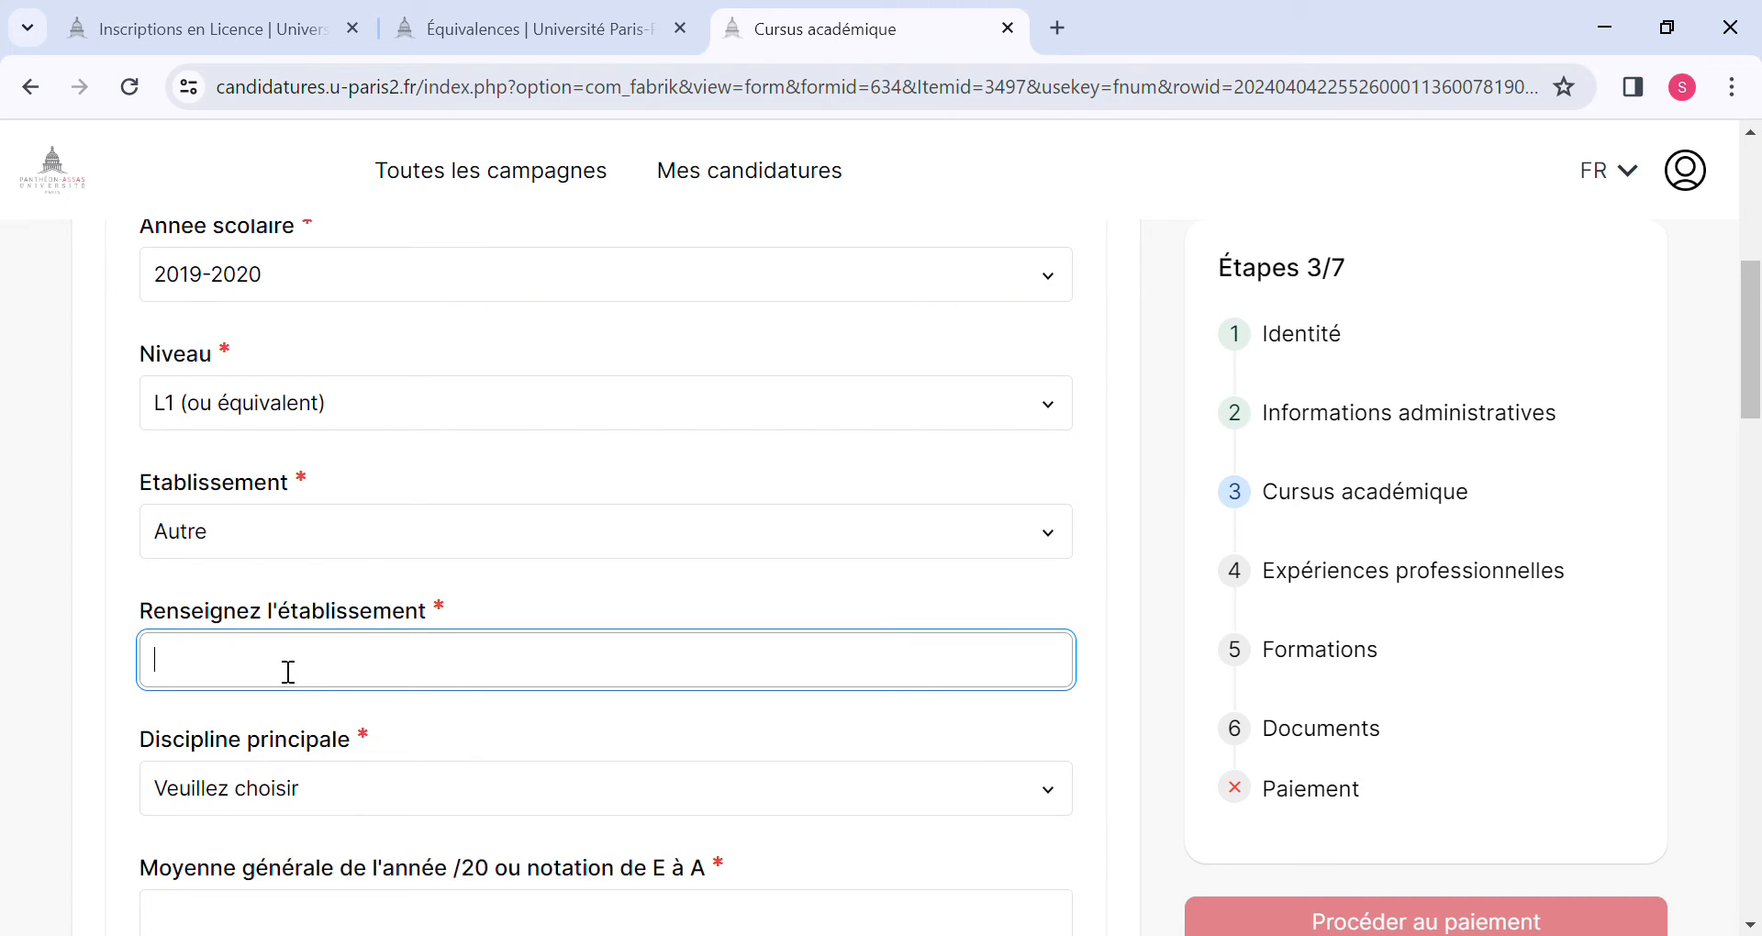
{"action": "type", "text": "univer"}
{"action": "key", "text": "BackSpace"}
{"action": "key", "text": "BackSpace"}
{"action": "key", "text": "BackSpace"}
{"action": "key", "text": "BackSpace"}
{"action": "key", "text": "BackSpace"}
{"action": "key", "text": "BackSpace"}
{"action": "type", "text": "Université Général Lansana"}
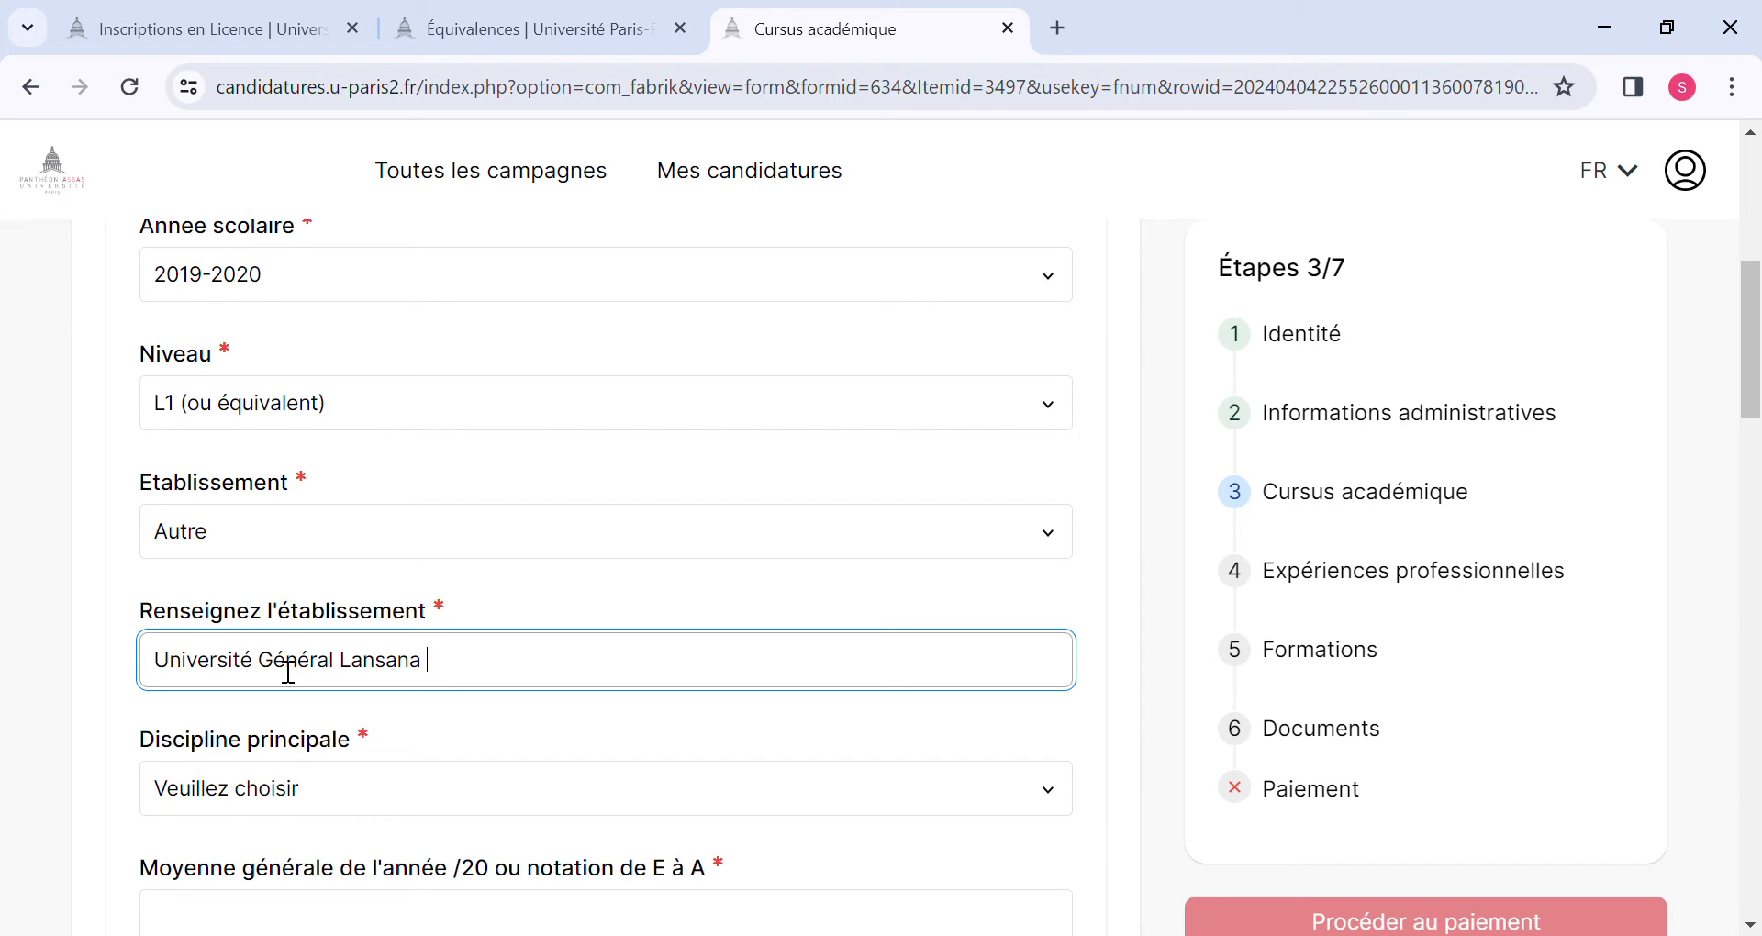
{"action": "type", "text": " Conté"}
{"action": "scroll", "coordinate": [288, 672], "scroll_direction": "down", "scroll_amount": 1}
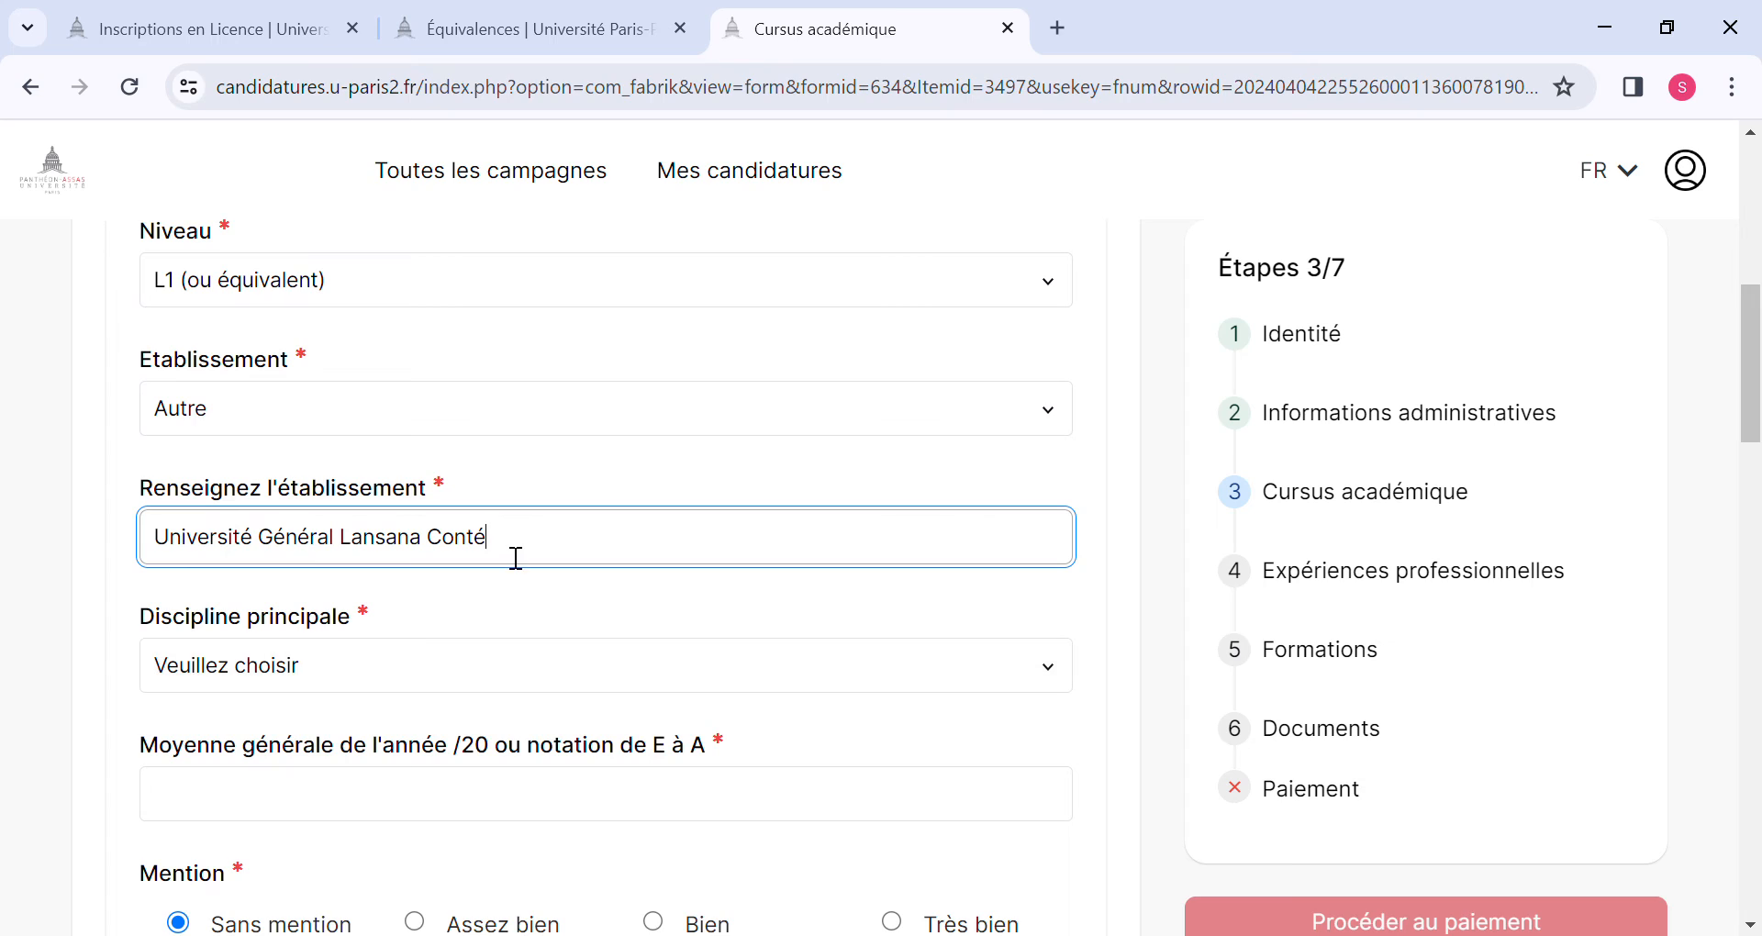
{"action": "type", "text": "de Sonfonia-Conakry"}
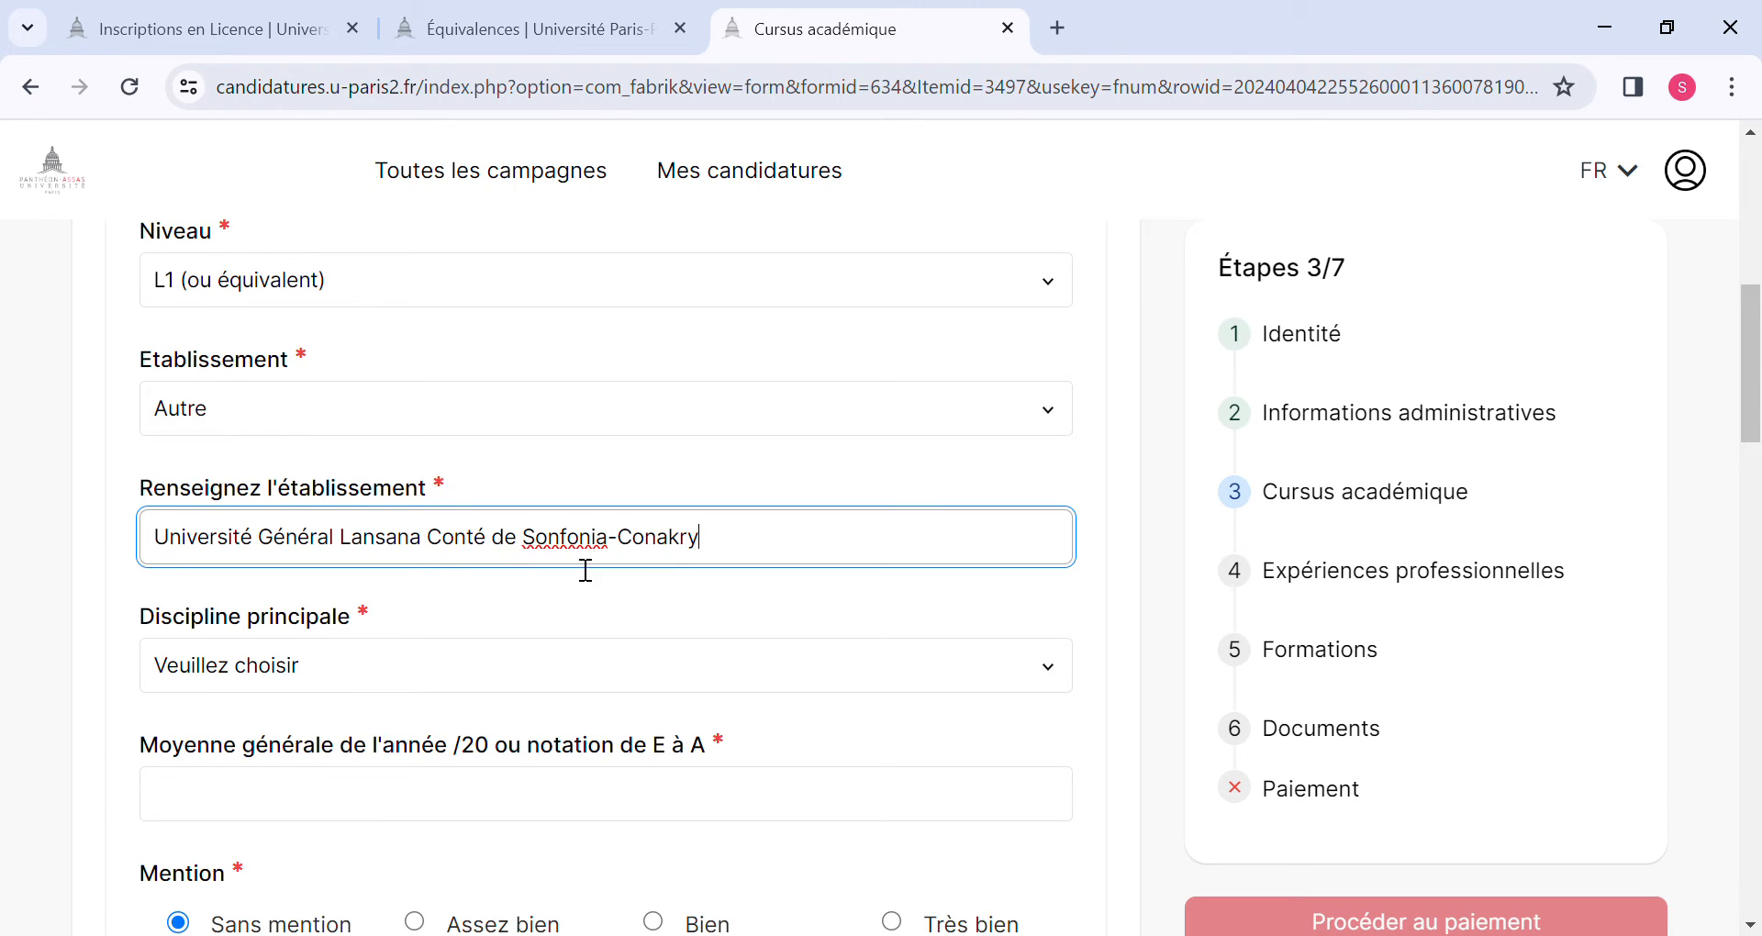
Set the main discipline to Autre (champ à renseigner) and specify it as "Sciences Politiques".
{"action": "key", "text": "Tab"}
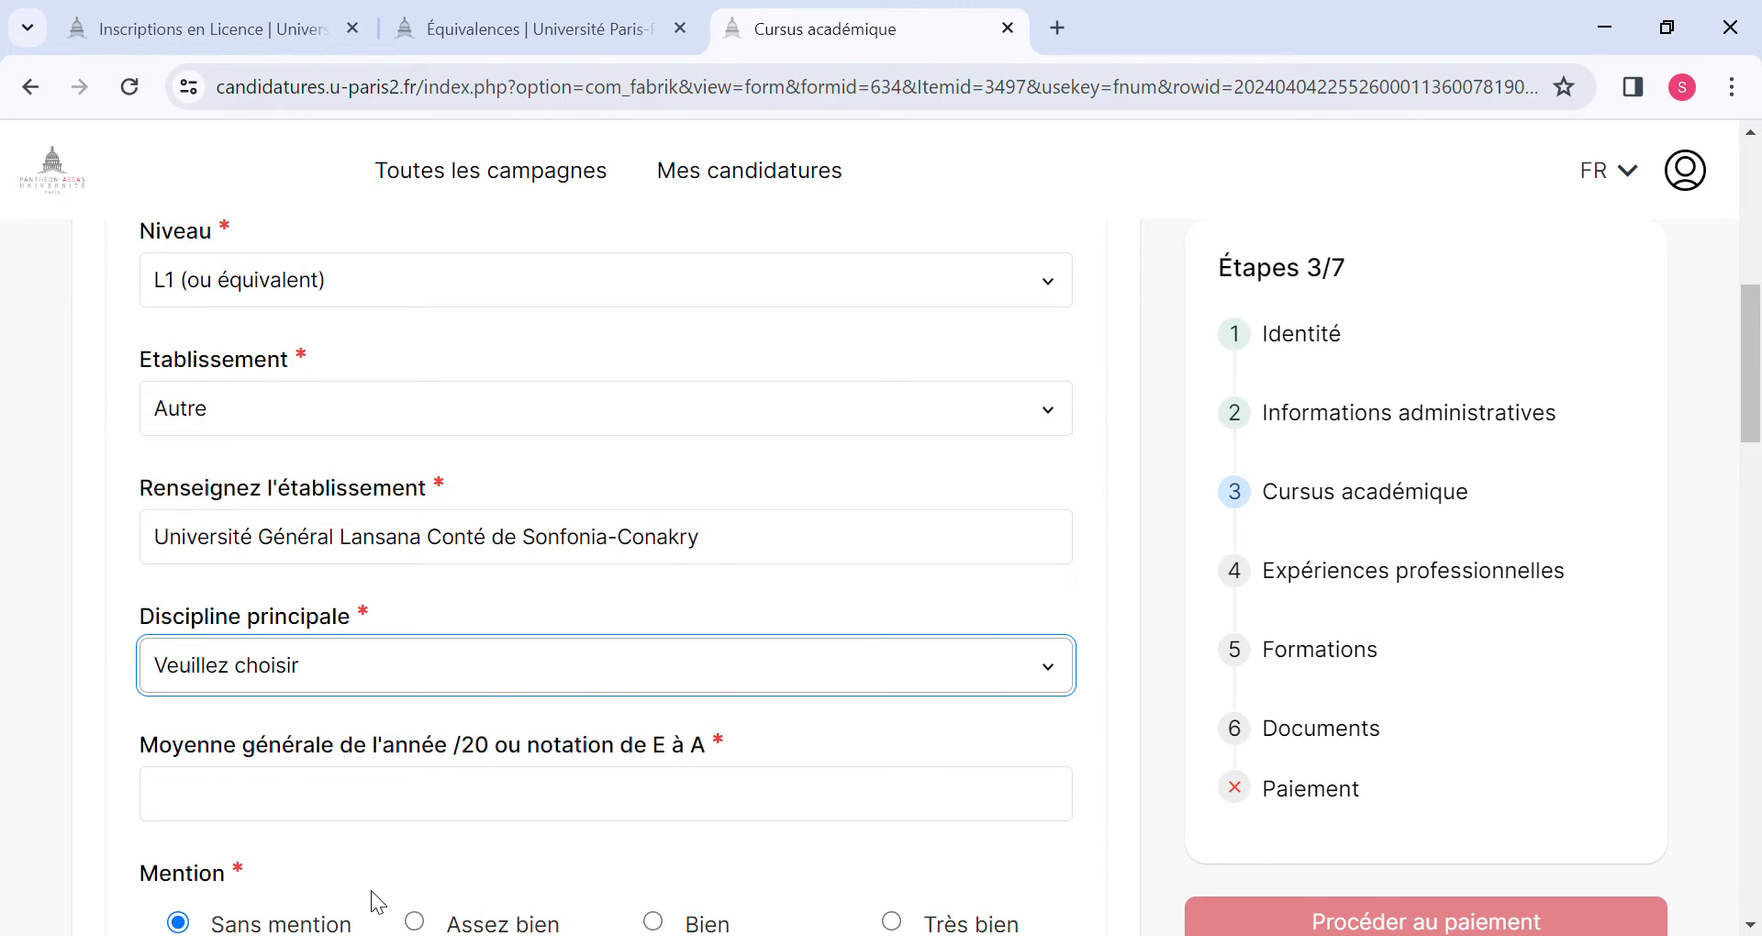
{"action": "key", "text": "a"}
{"action": "left_click", "coordinate": [306, 802]}
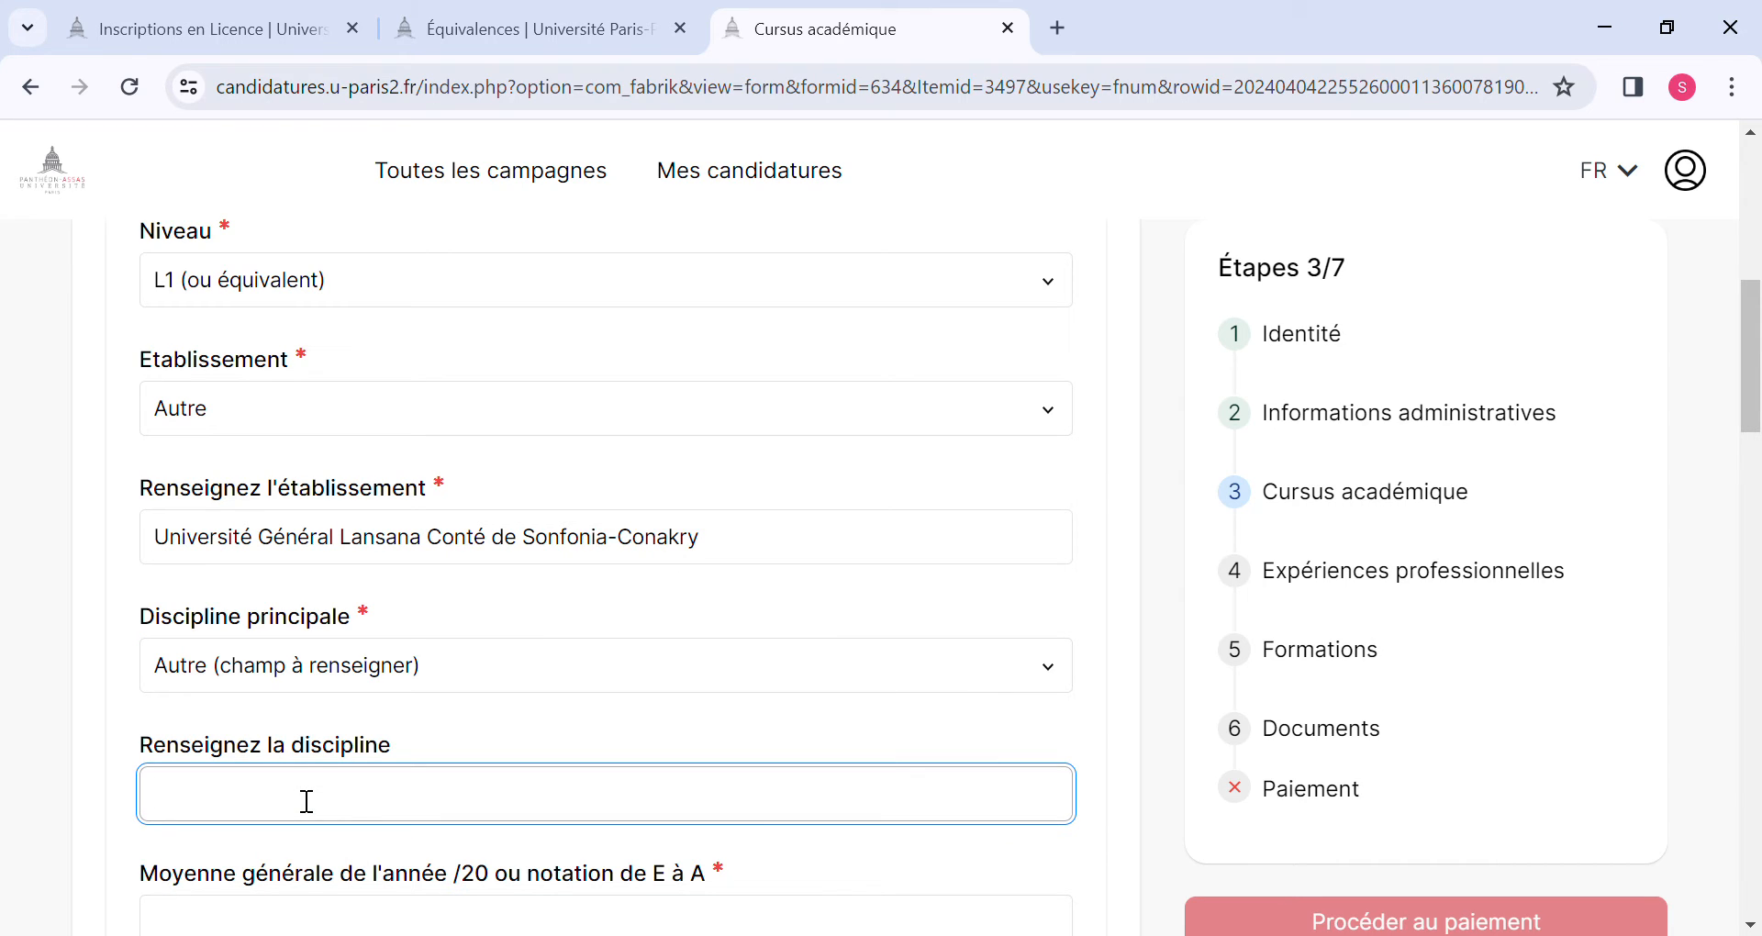
{"action": "type", "text": "Sciences PO"}
{"action": "key", "text": "BackSpace"}
{"action": "type", "text": "olitiques"}
Enter 12,06 as the general average for the 2019-2020 year.
{"action": "scroll", "coordinate": [306, 800], "scroll_direction": "down", "scroll_amount": 2}
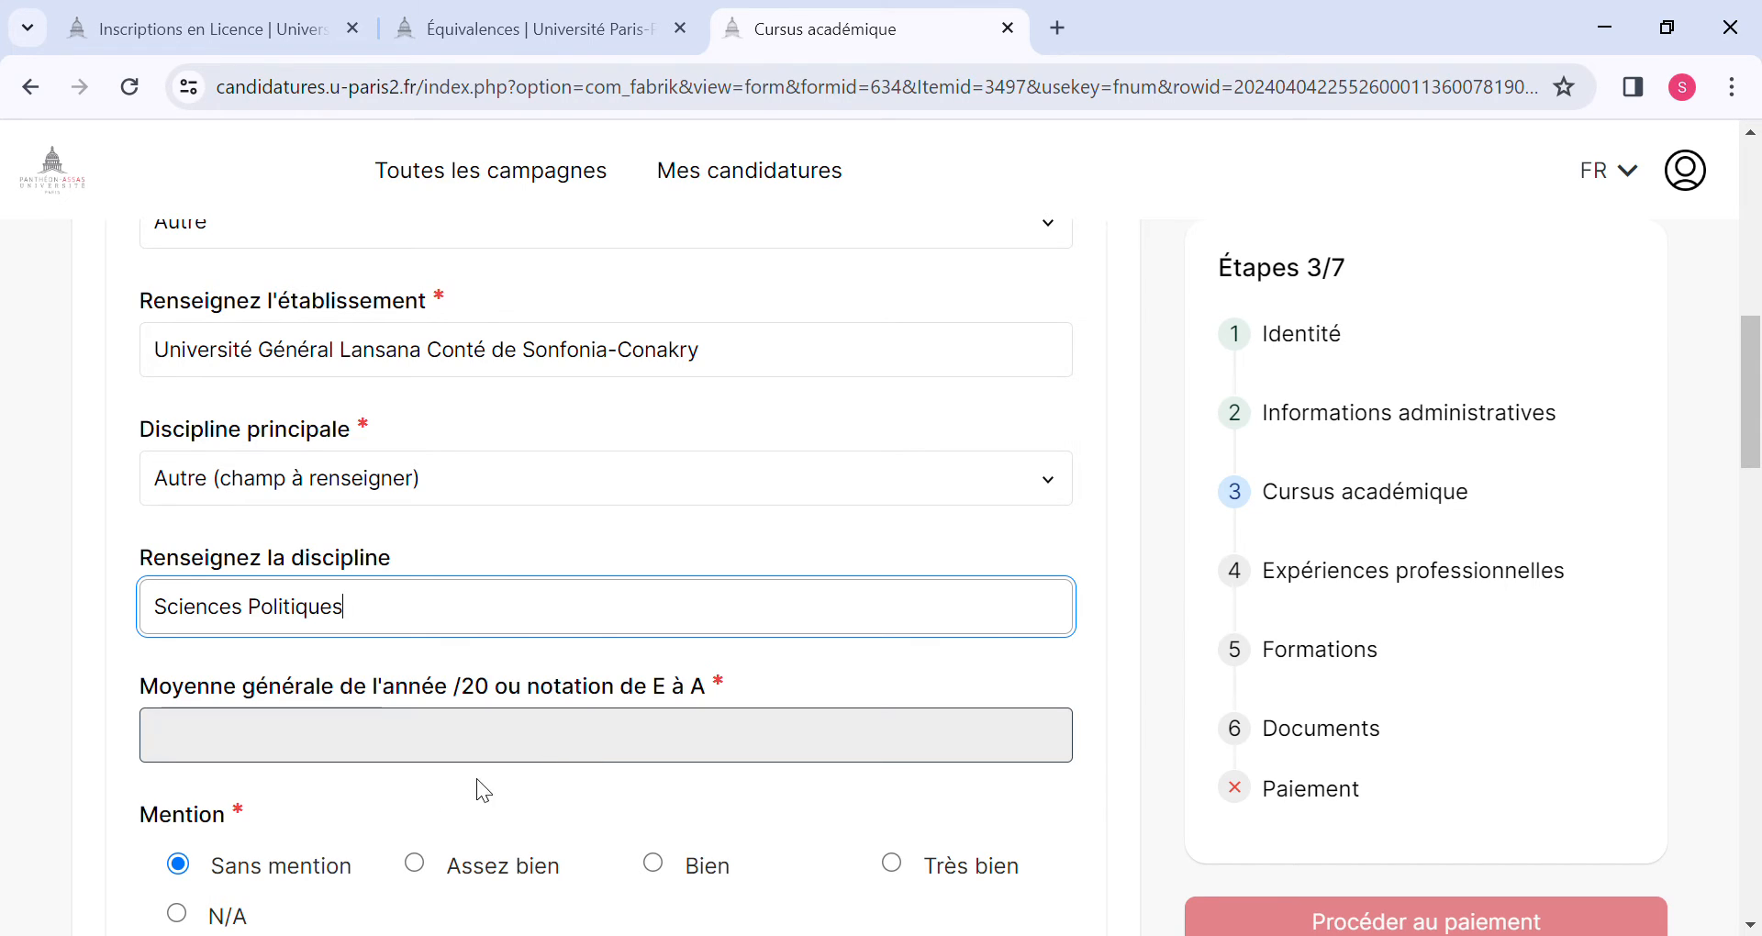
{"action": "left_click", "coordinate": [386, 765]}
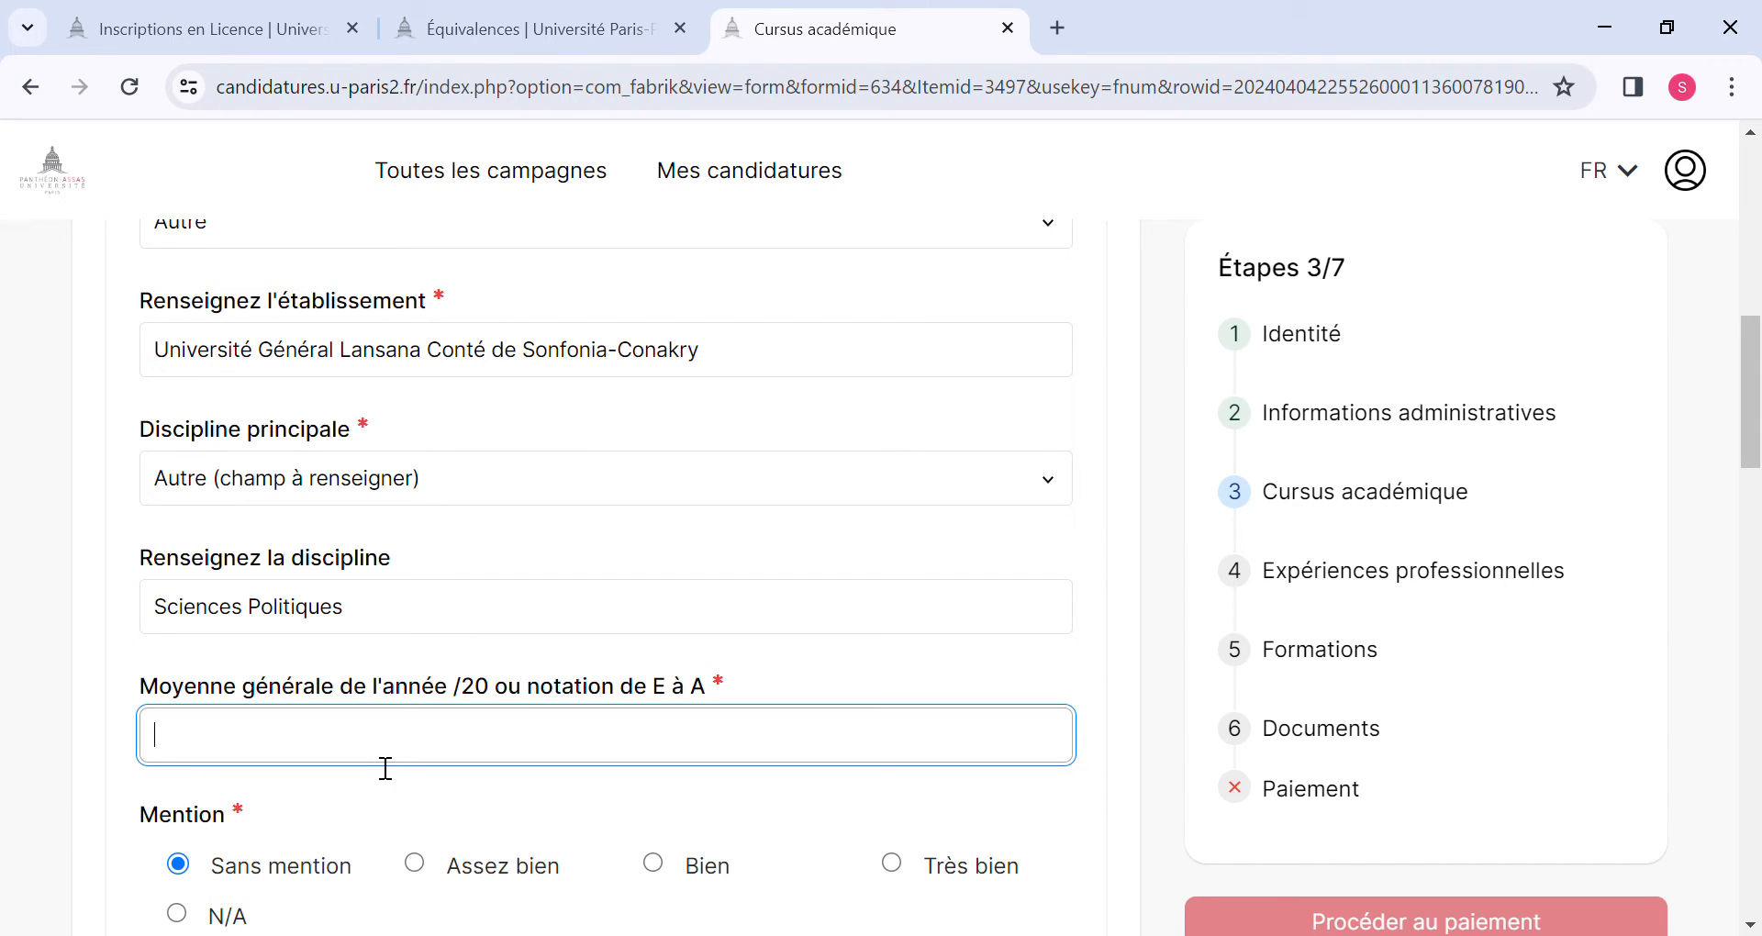
{"action": "type", "text": "12,06"}
Set the mention for the 2019-2020 year to Assez bien.
{"action": "scroll", "coordinate": [386, 768], "scroll_direction": "down", "scroll_amount": 1}
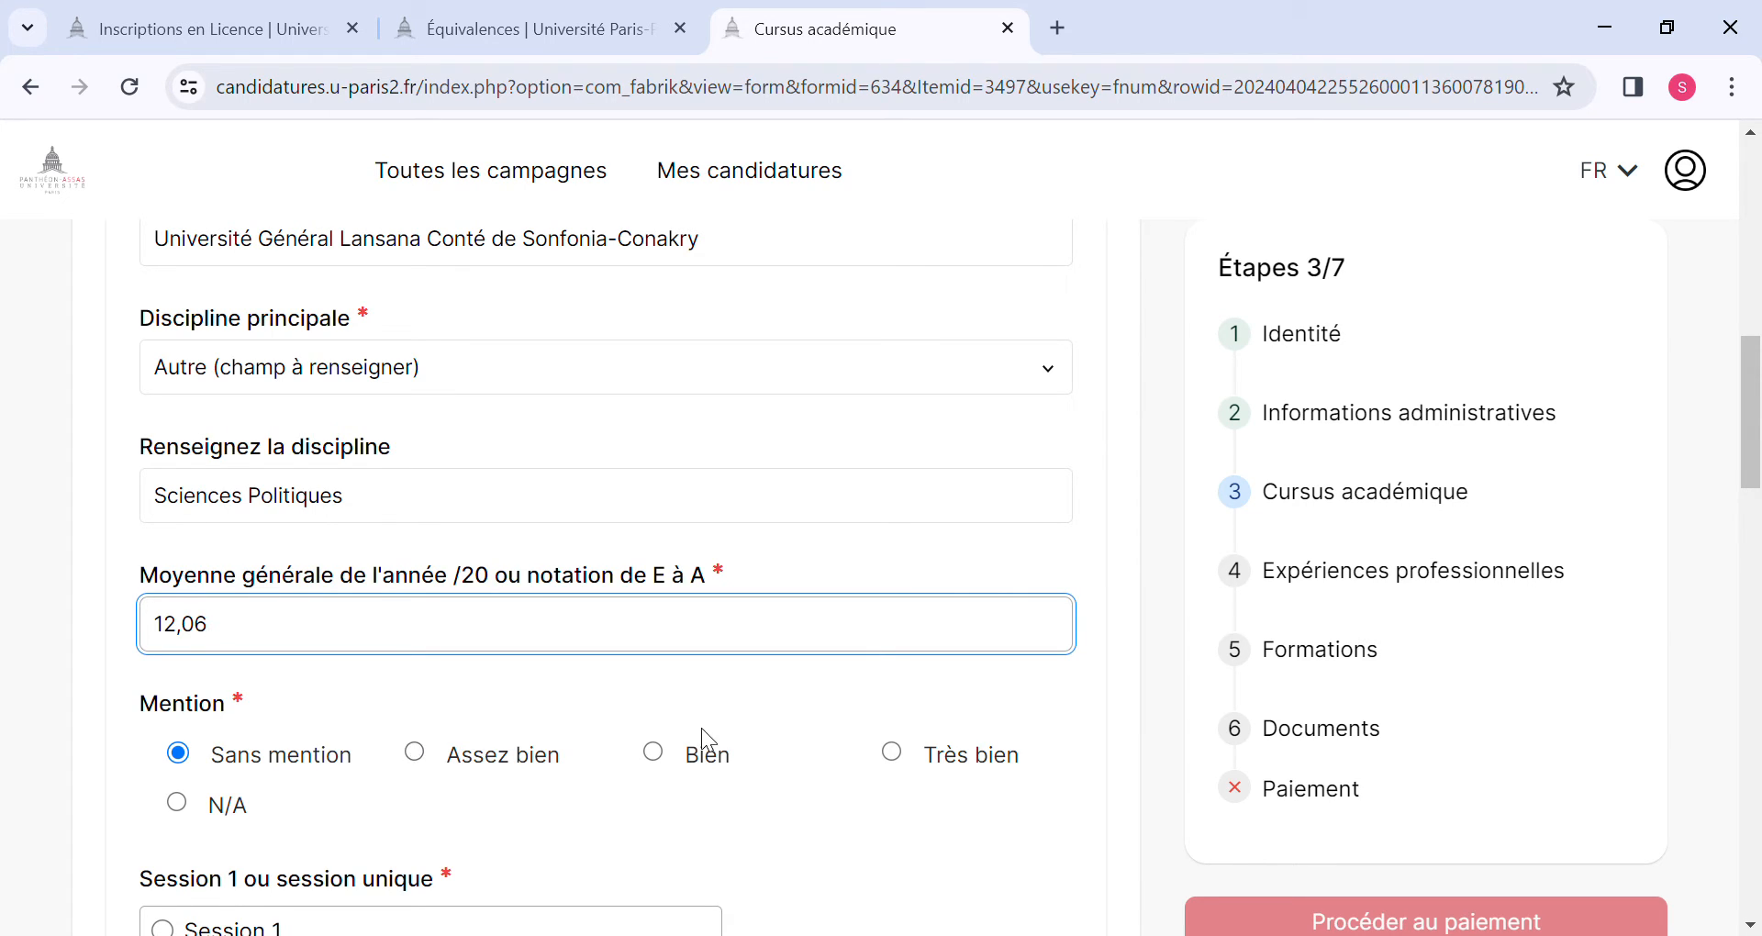
{"action": "left_click", "coordinate": [424, 755]}
{"action": "scroll", "coordinate": [430, 758], "scroll_direction": "down", "scroll_amount": 3}
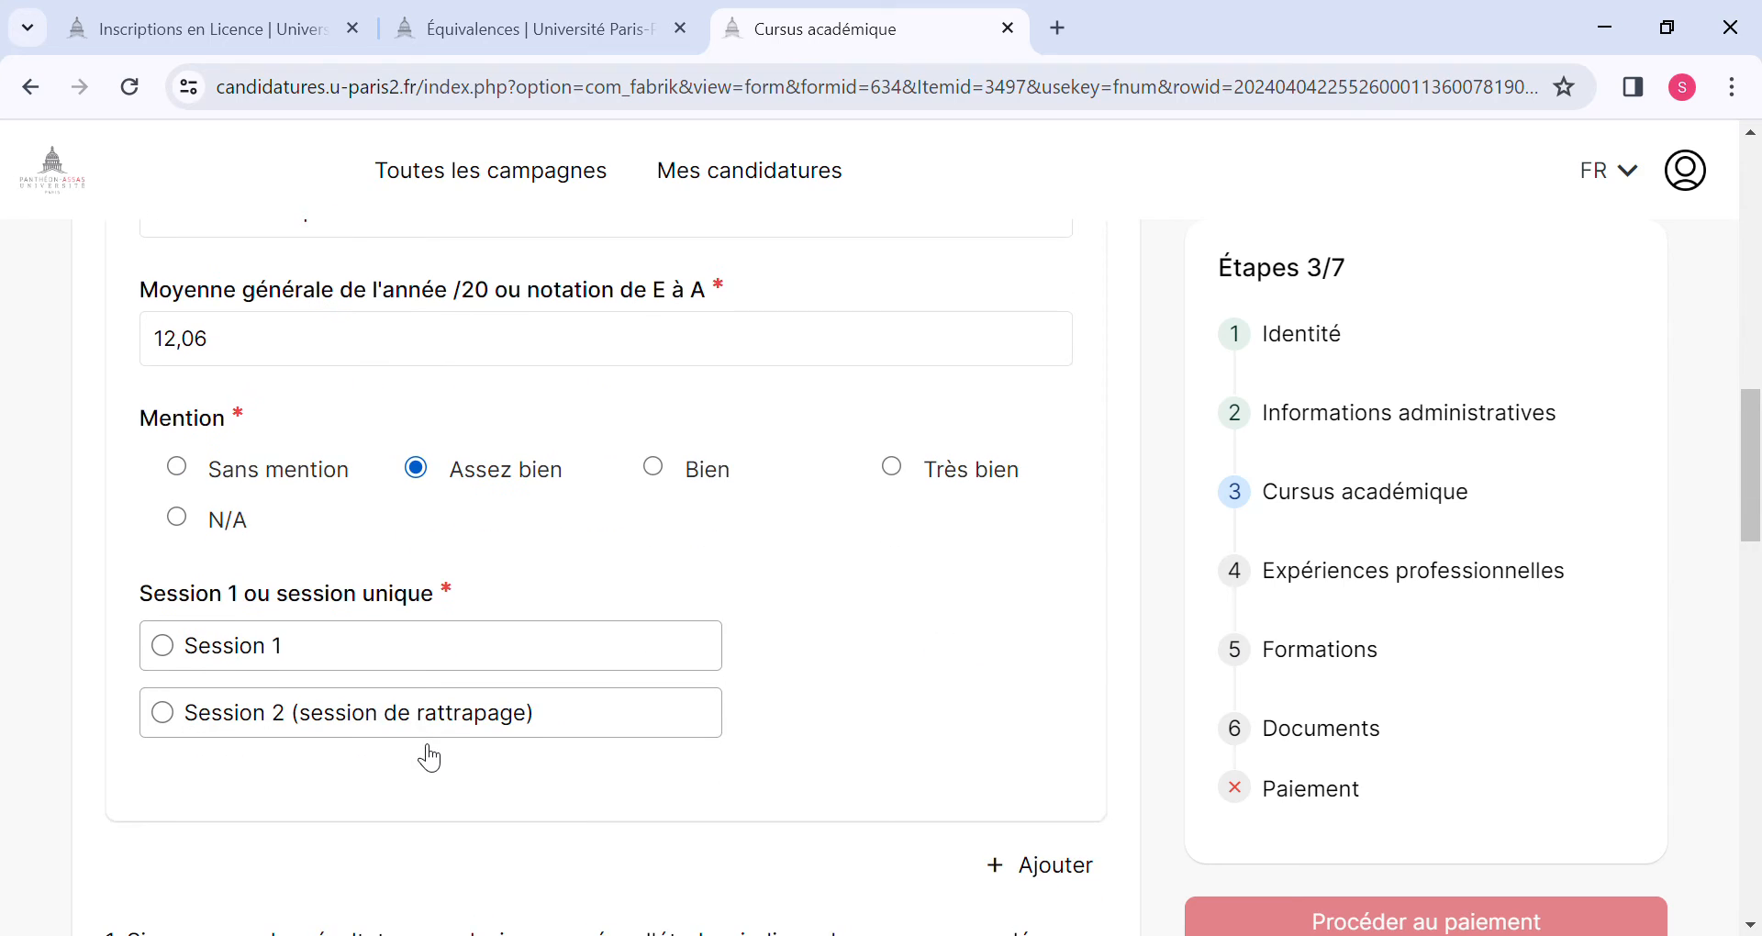
{"action": "left_click", "coordinate": [177, 470]}
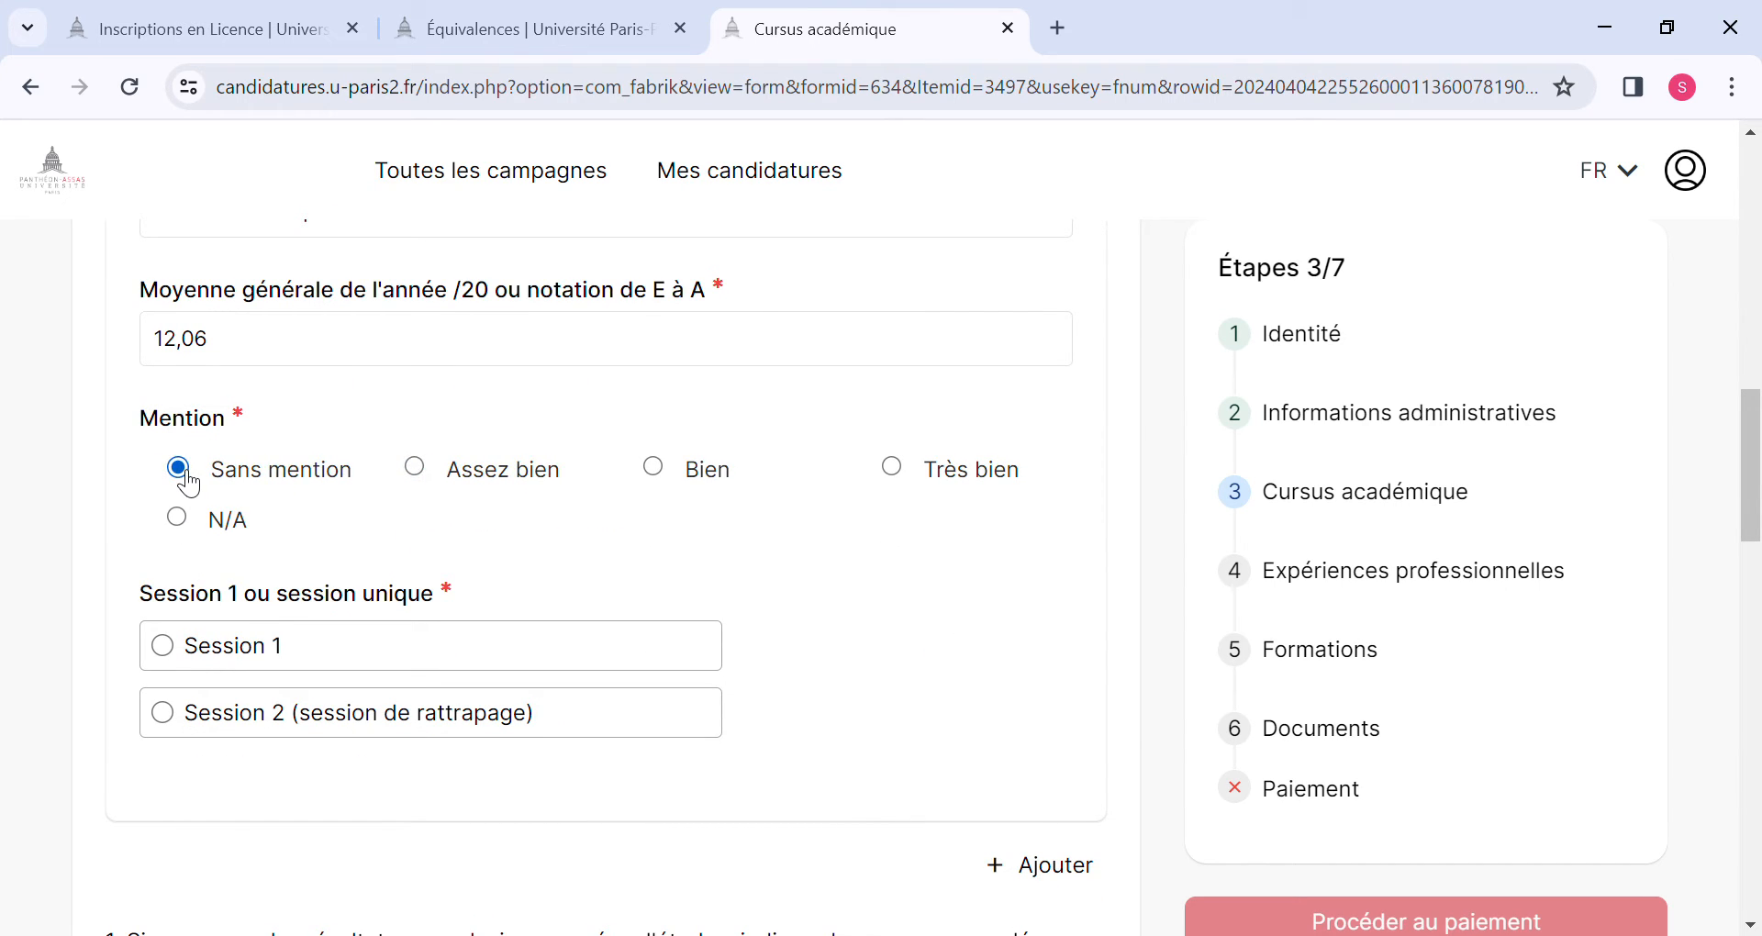
{"action": "left_click", "coordinate": [430, 475]}
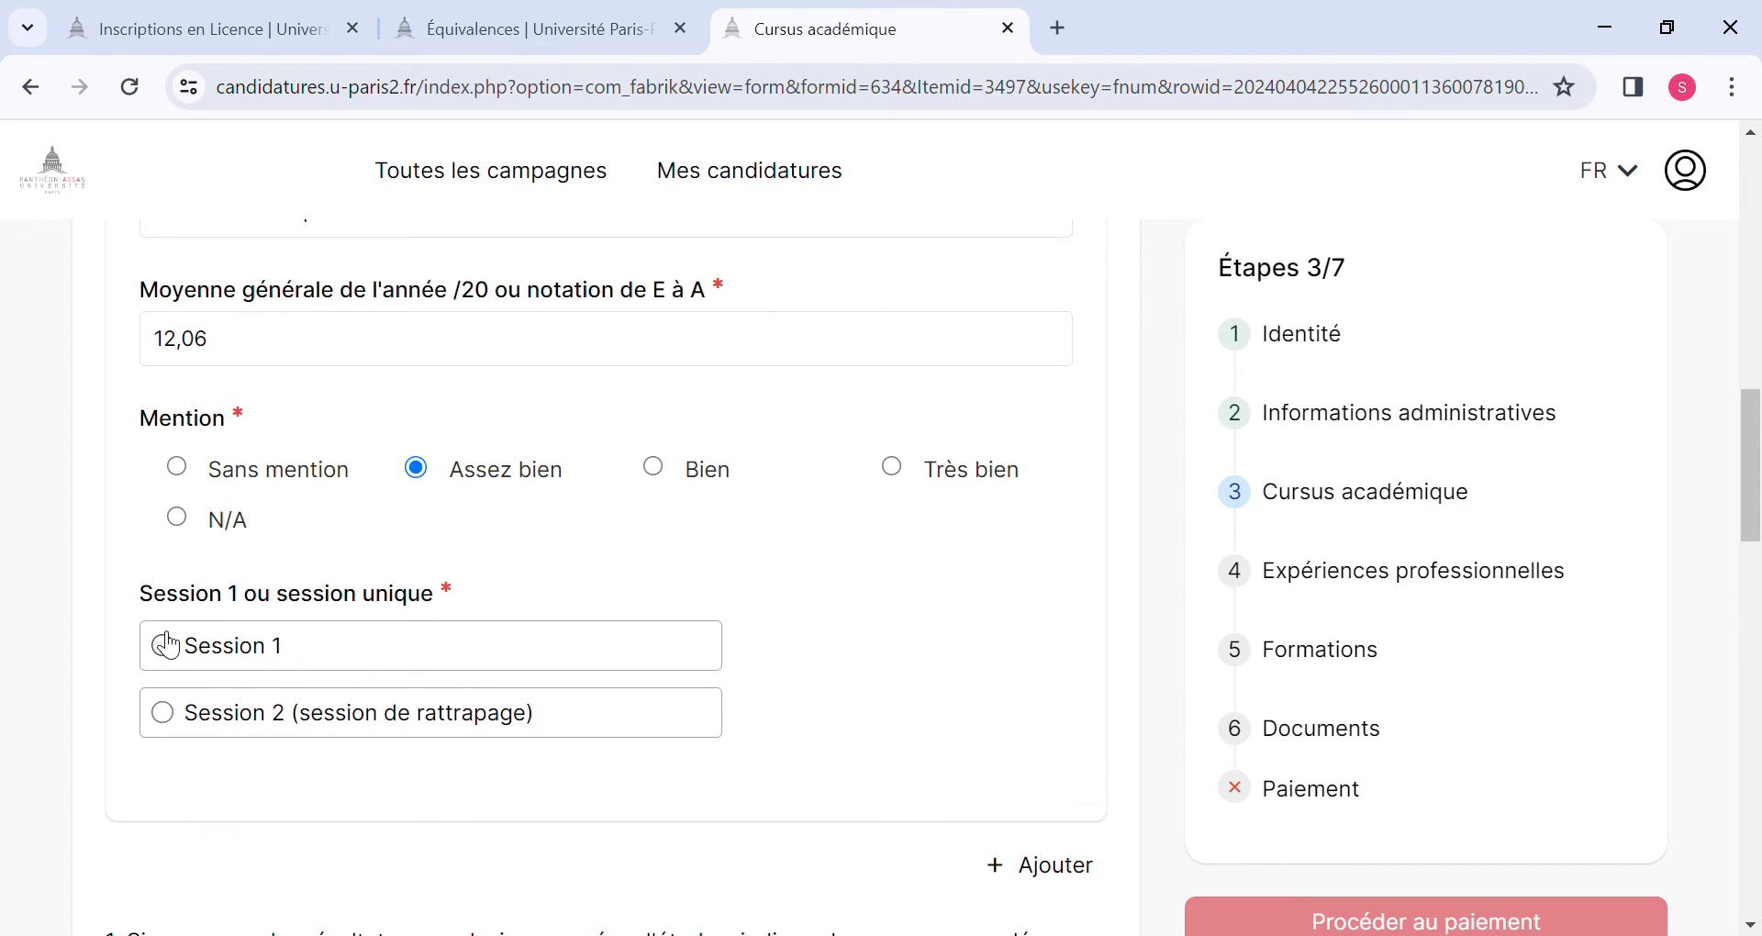
Choose Session 1 as the exam session for the 2019-2020 year.
{"action": "left_click", "coordinate": [180, 659]}
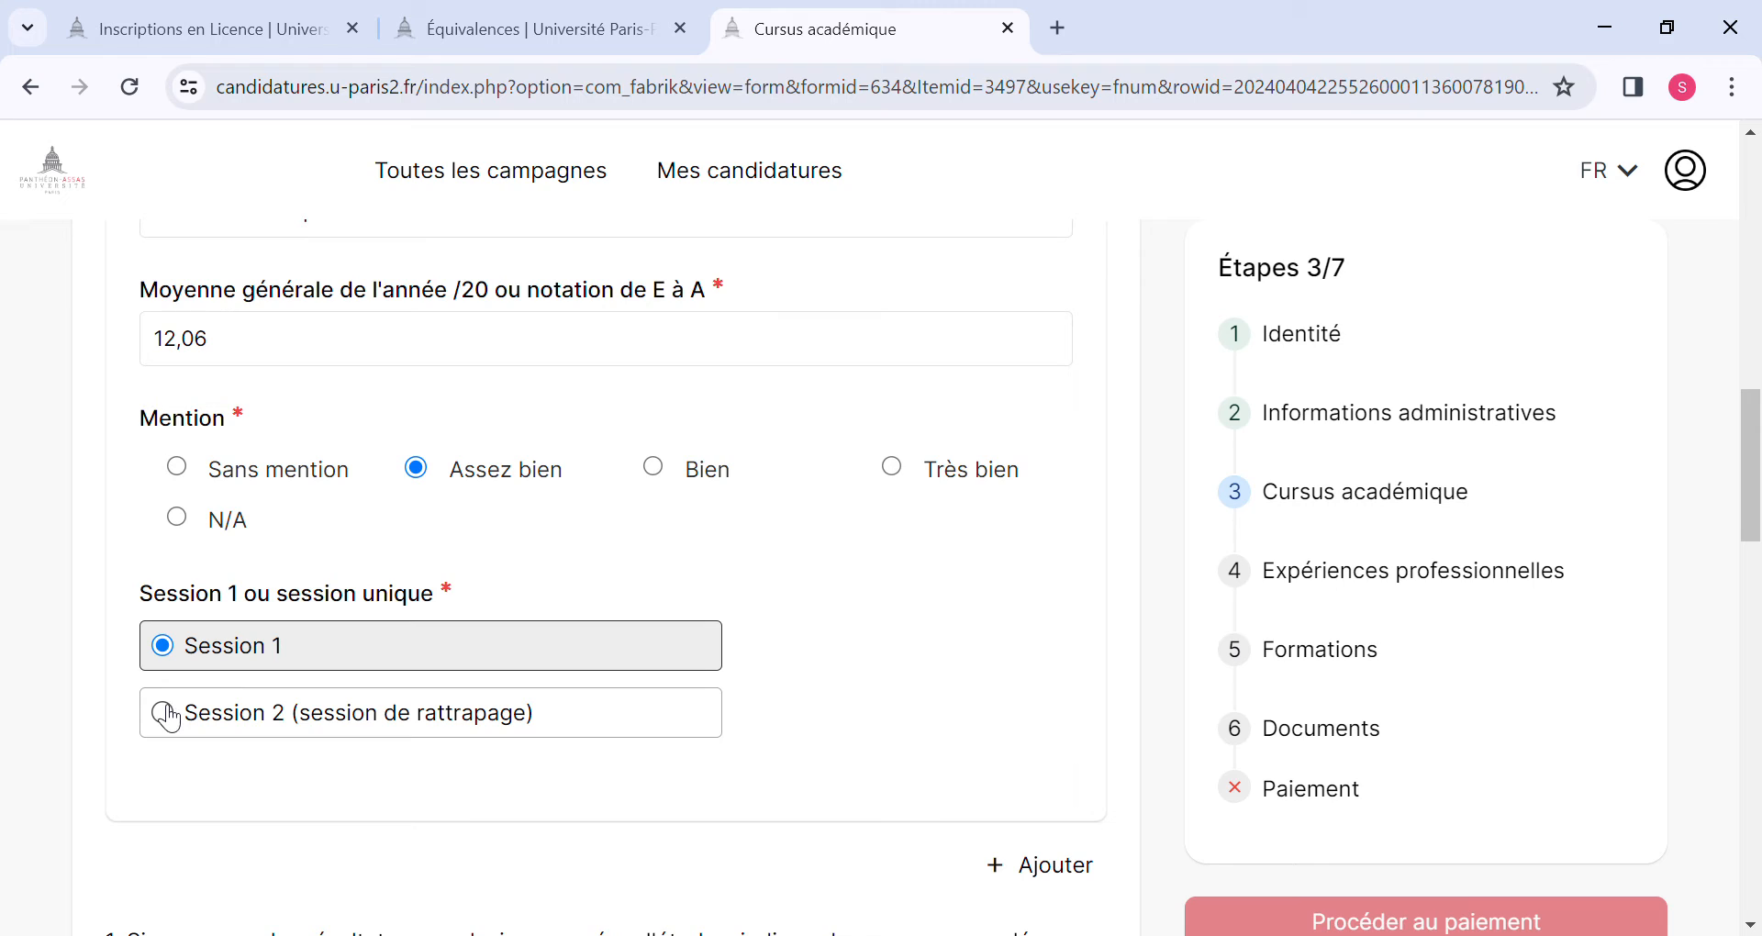
{"action": "left_click", "coordinate": [160, 713]}
{"action": "left_click", "coordinate": [162, 645]}
{"action": "scroll", "coordinate": [449, 649], "scroll_direction": "down", "scroll_amount": 3}
{"action": "scroll", "coordinate": [451, 650], "scroll_direction": "down", "scroll_amount": 1}
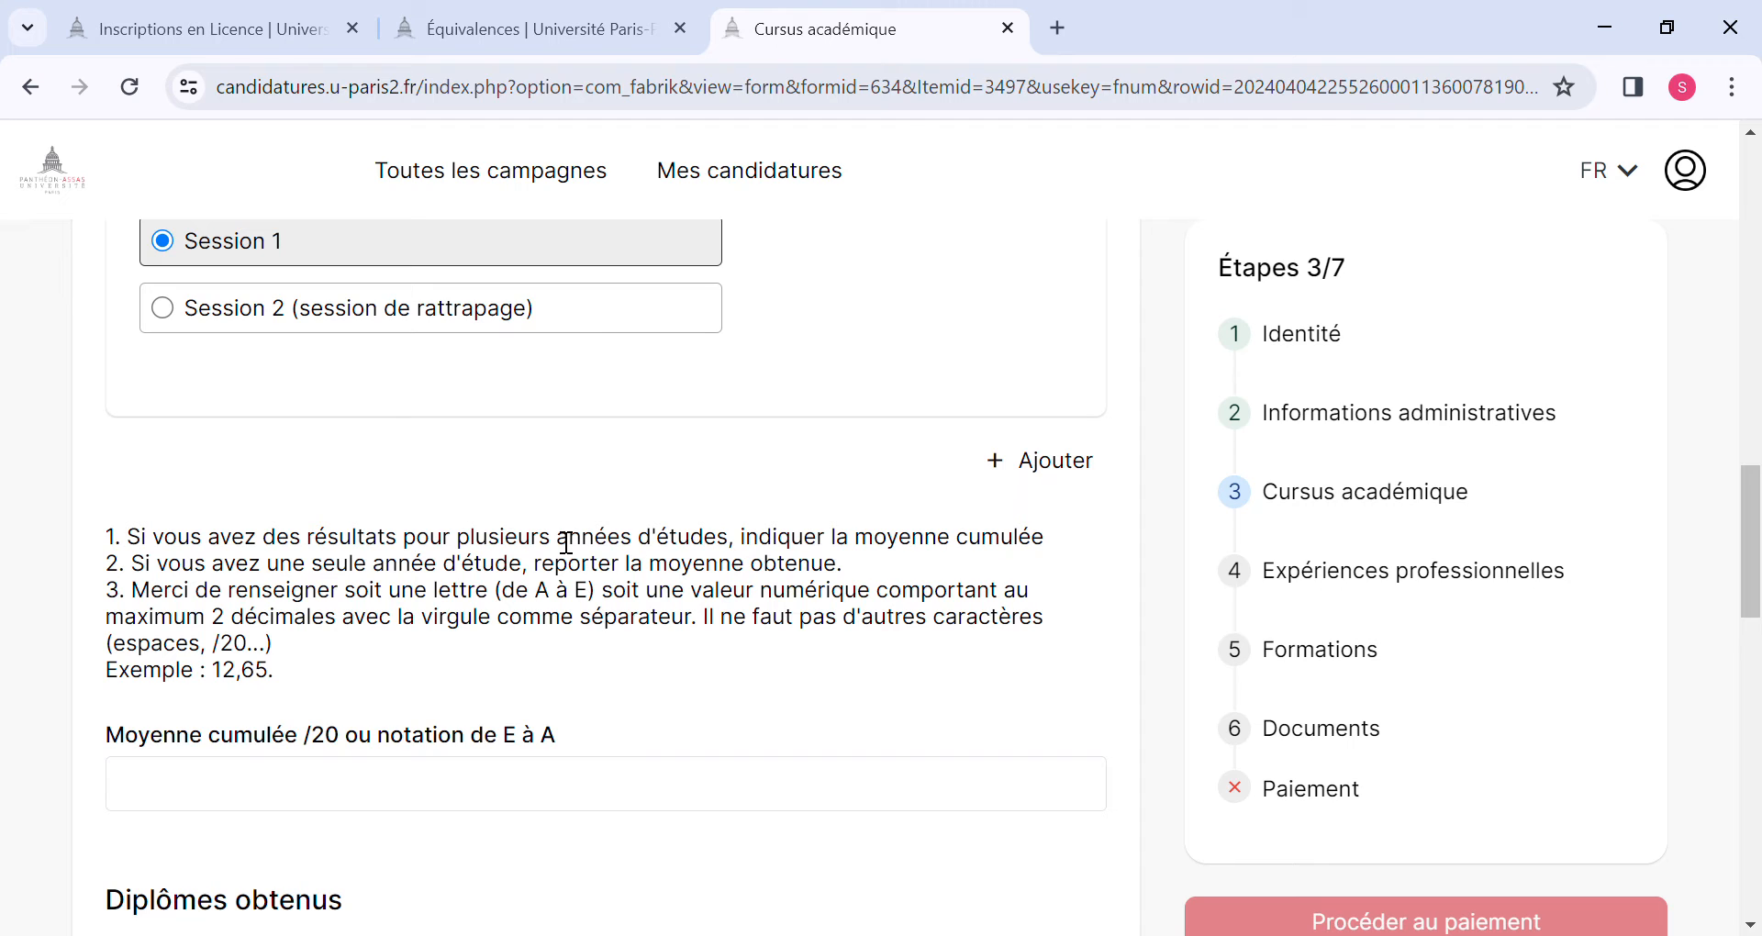
Add a second study-year entry to the academic record below the 2019-2020 year.
{"action": "scroll", "coordinate": [567, 541], "scroll_direction": "down", "scroll_amount": 6}
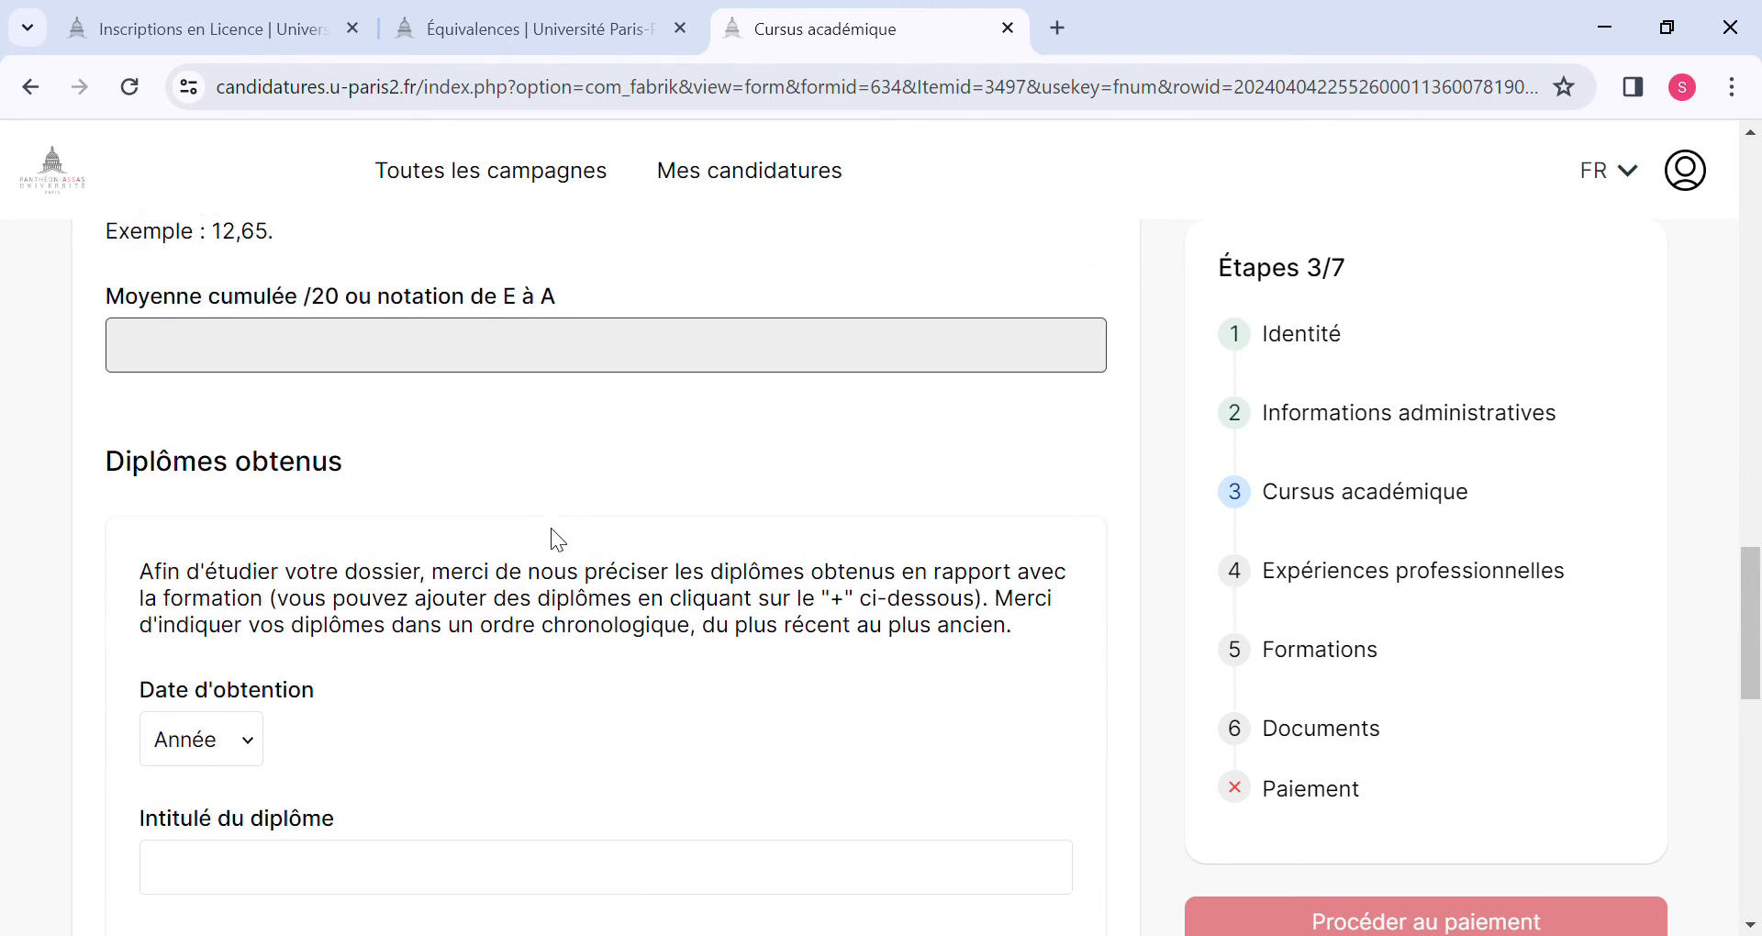
{"action": "scroll", "coordinate": [558, 540], "scroll_direction": "up", "scroll_amount": 1}
{"action": "scroll", "coordinate": [558, 539], "scroll_direction": "down", "scroll_amount": 4}
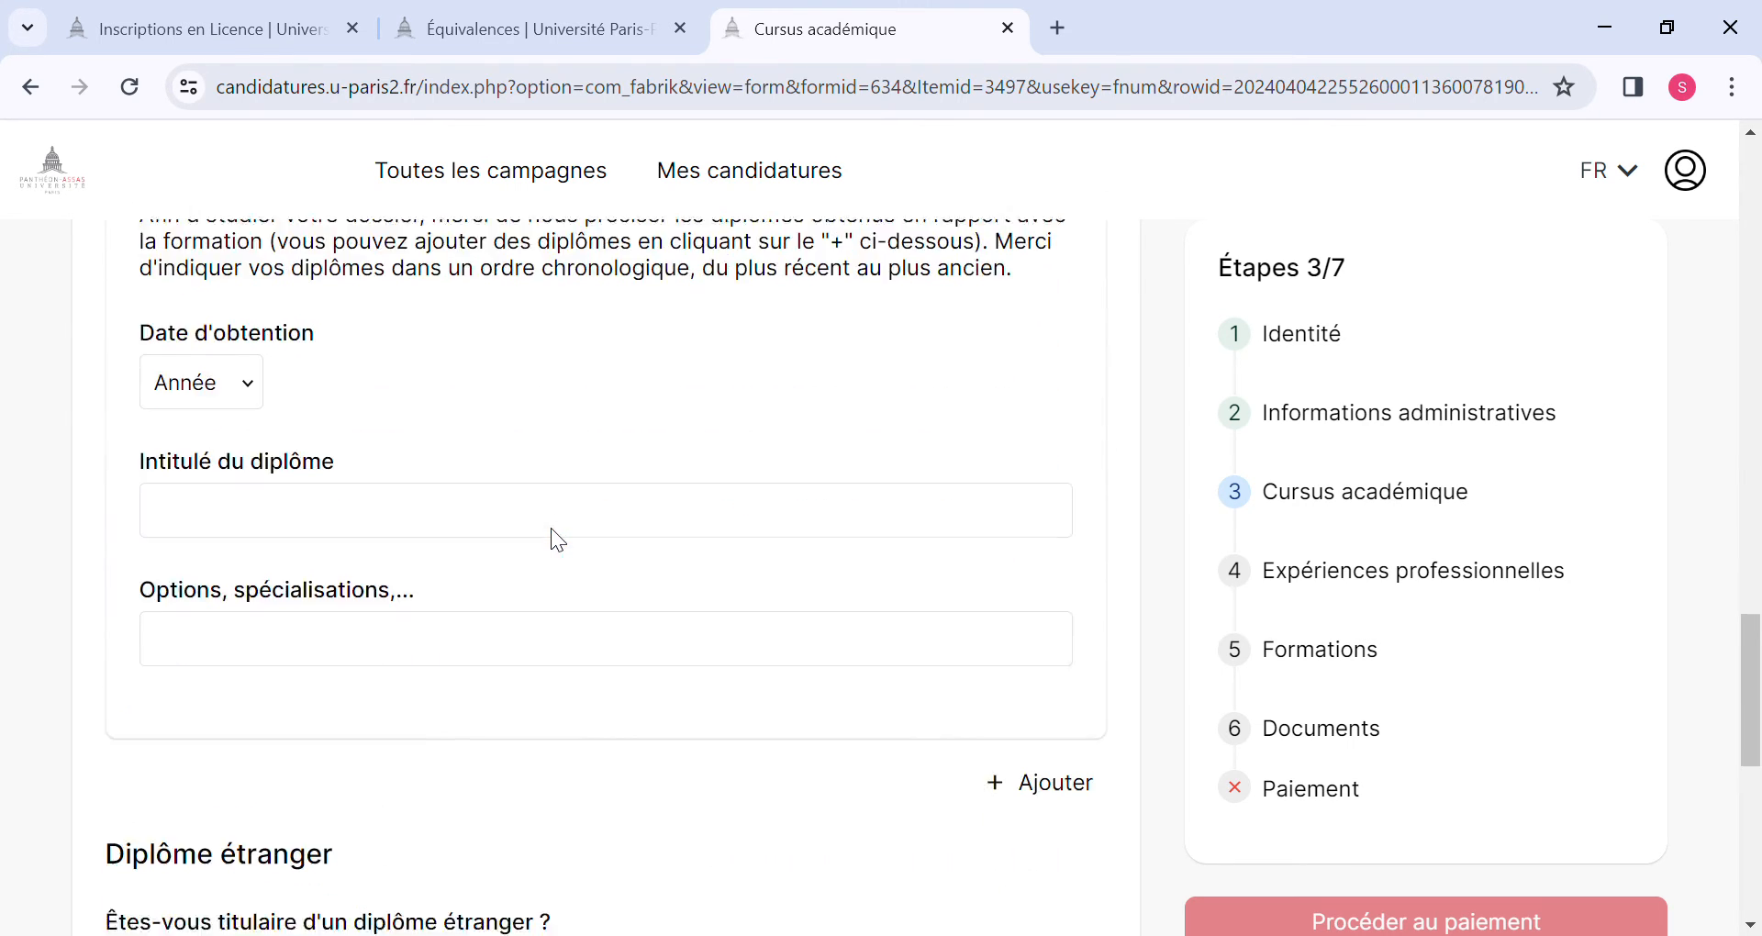
{"action": "scroll", "coordinate": [558, 539], "scroll_direction": "down", "scroll_amount": 3}
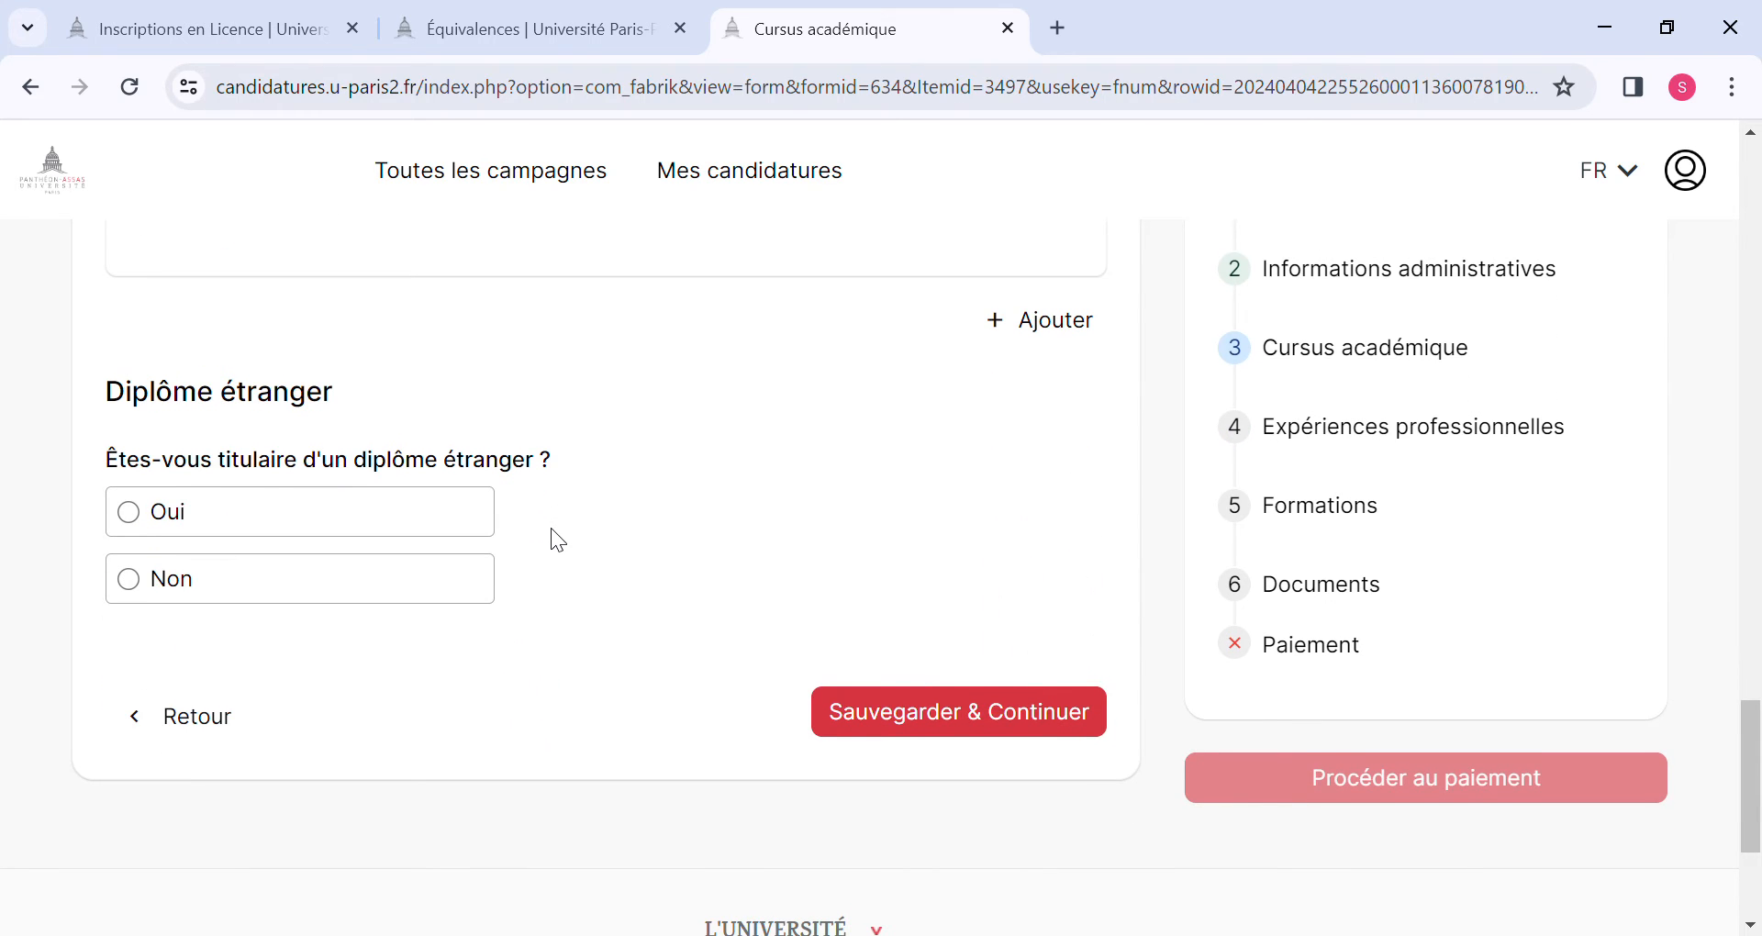
{"action": "scroll", "coordinate": [551, 530], "scroll_direction": "up", "scroll_amount": 8}
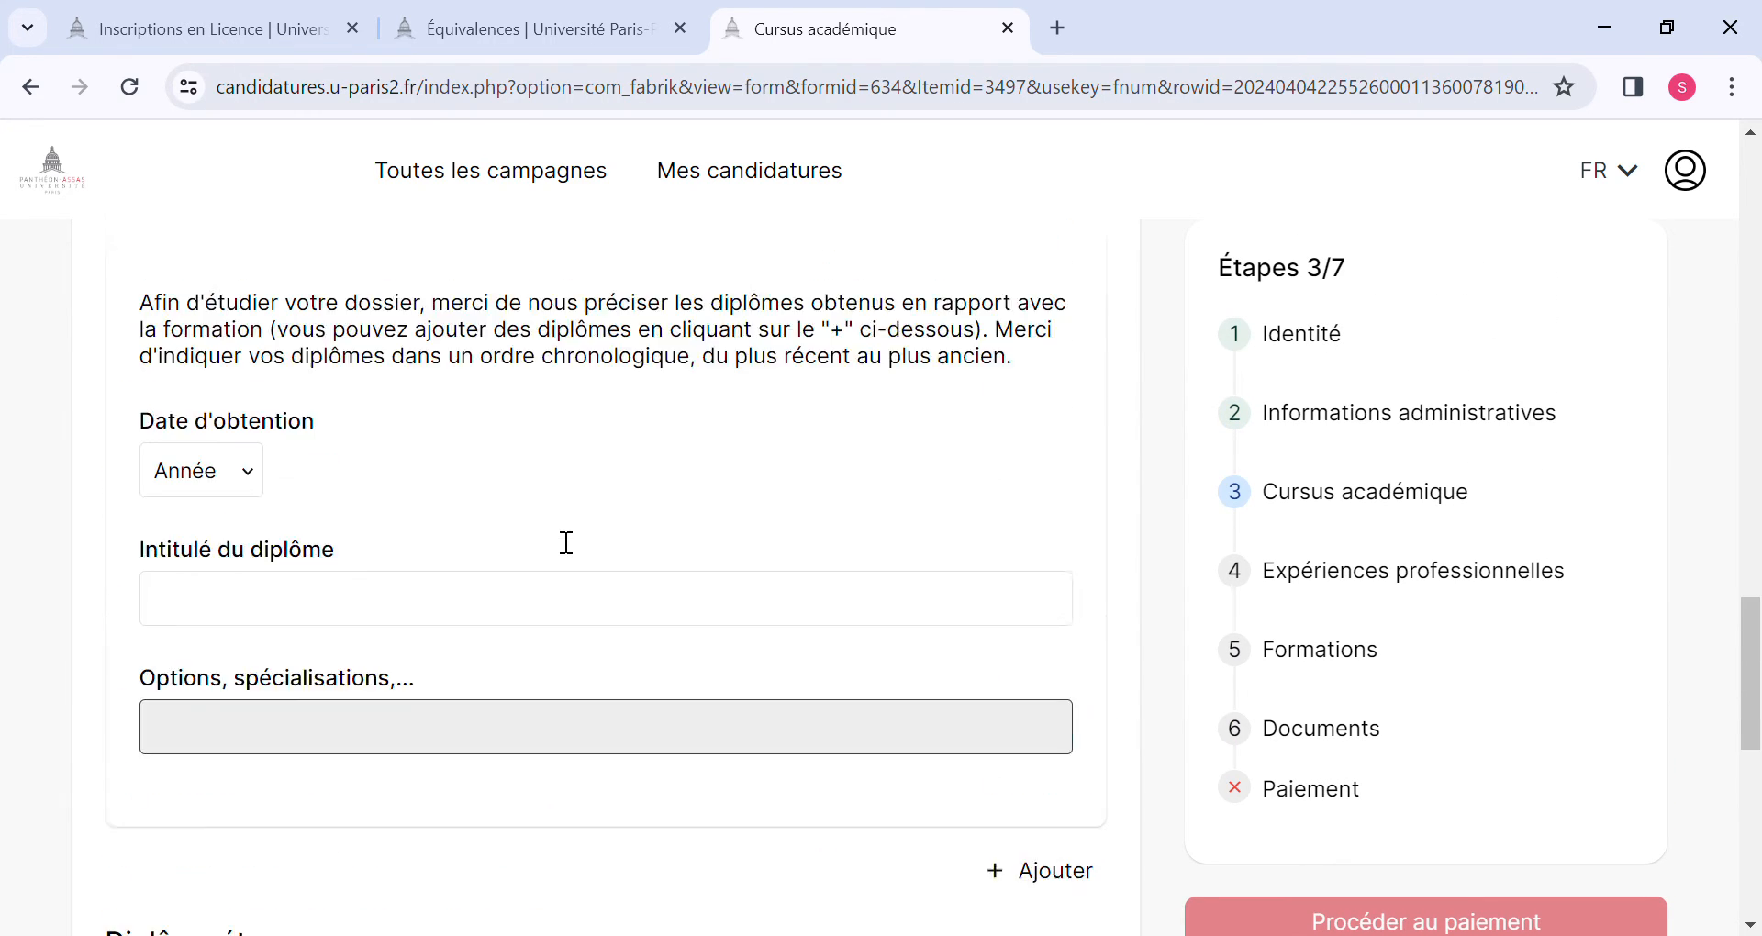
{"action": "scroll", "coordinate": [566, 541], "scroll_direction": "up", "scroll_amount": 6}
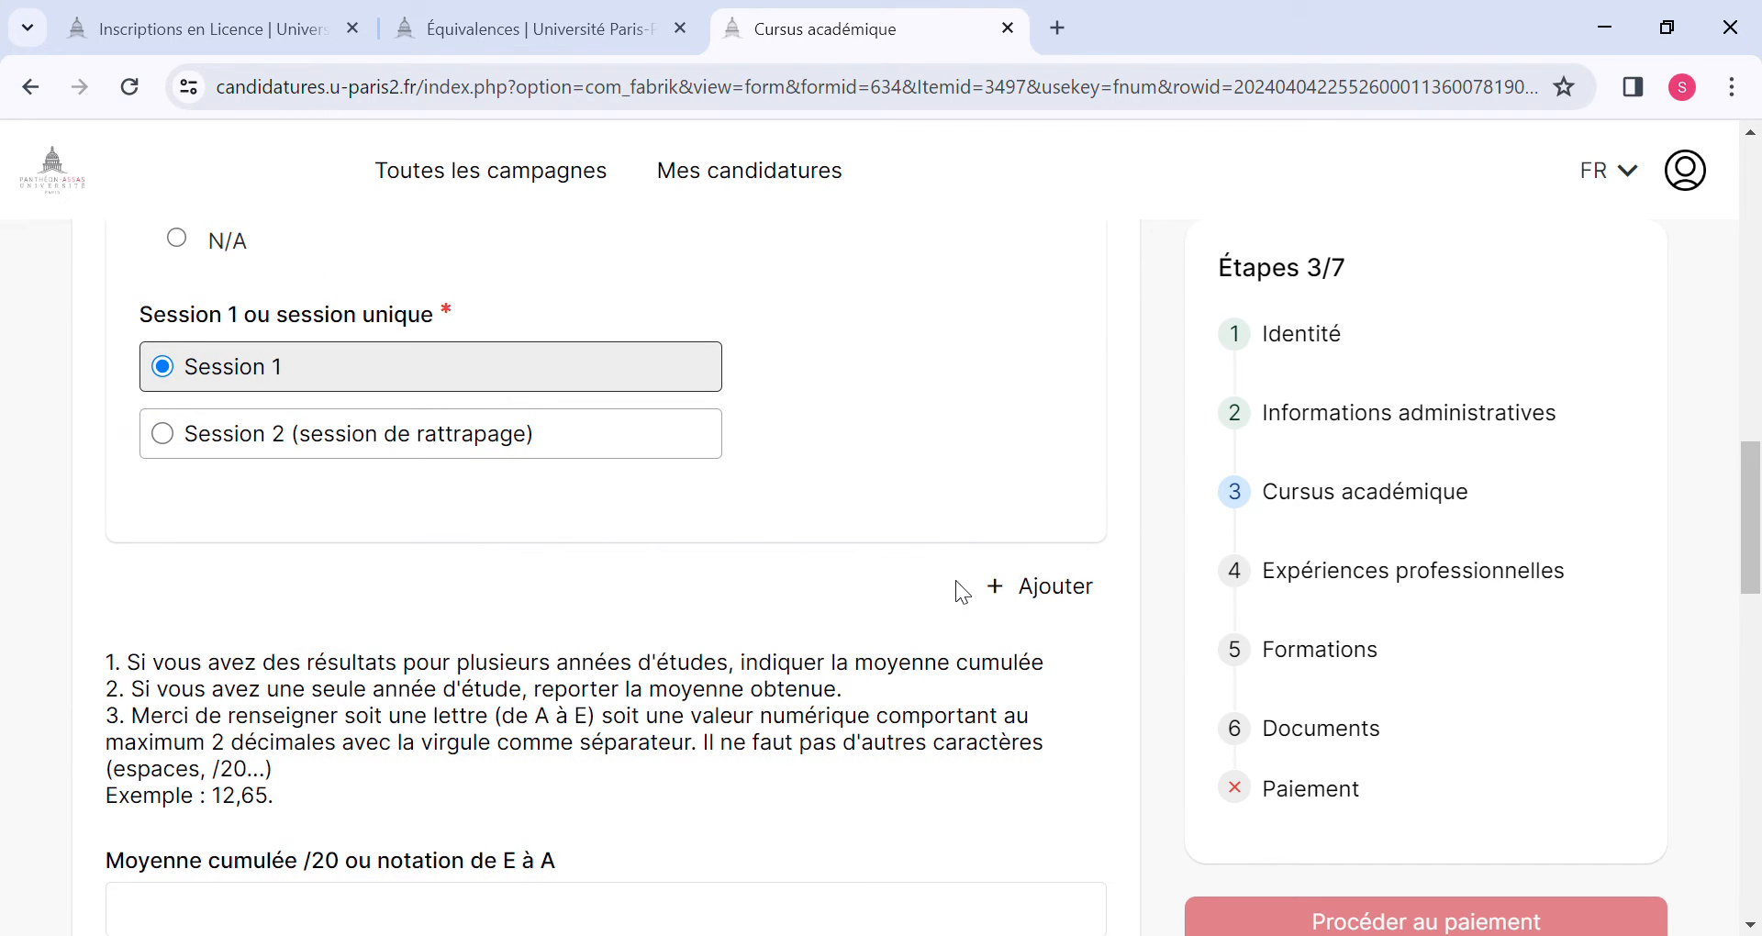
{"action": "left_click", "coordinate": [1030, 588]}
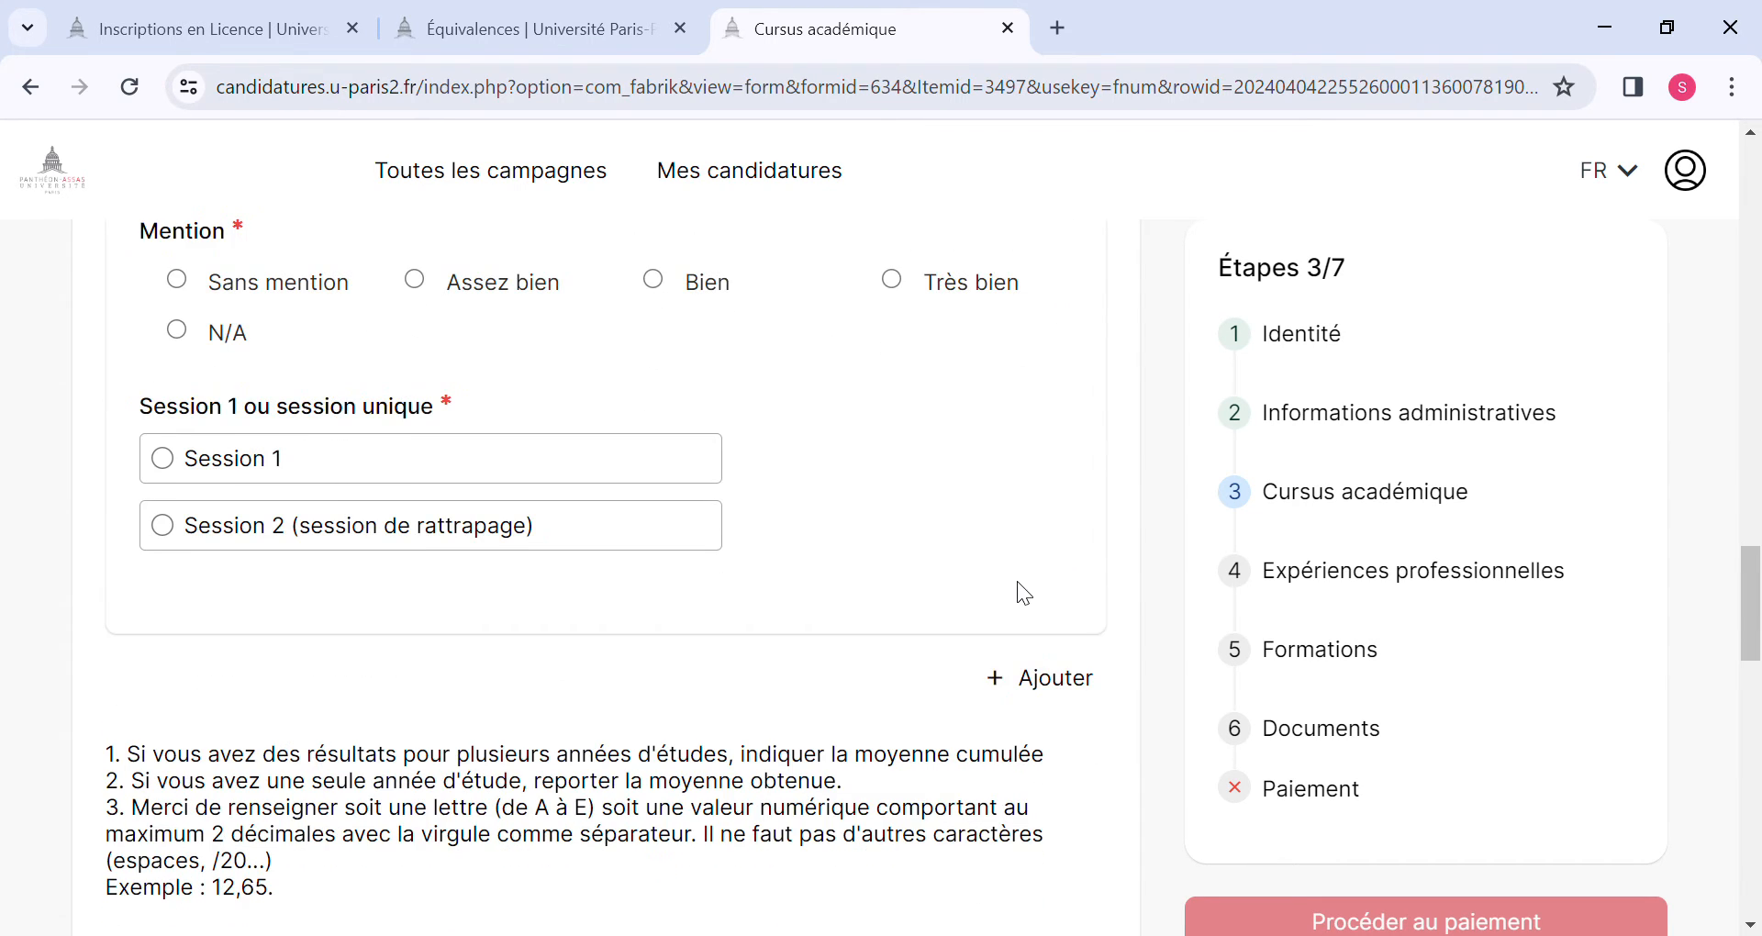
Set the second entry's school year to 2020-2021 and its level to L2 (ou équivalent).
{"action": "scroll", "coordinate": [1016, 581], "scroll_direction": "up", "scroll_amount": 10}
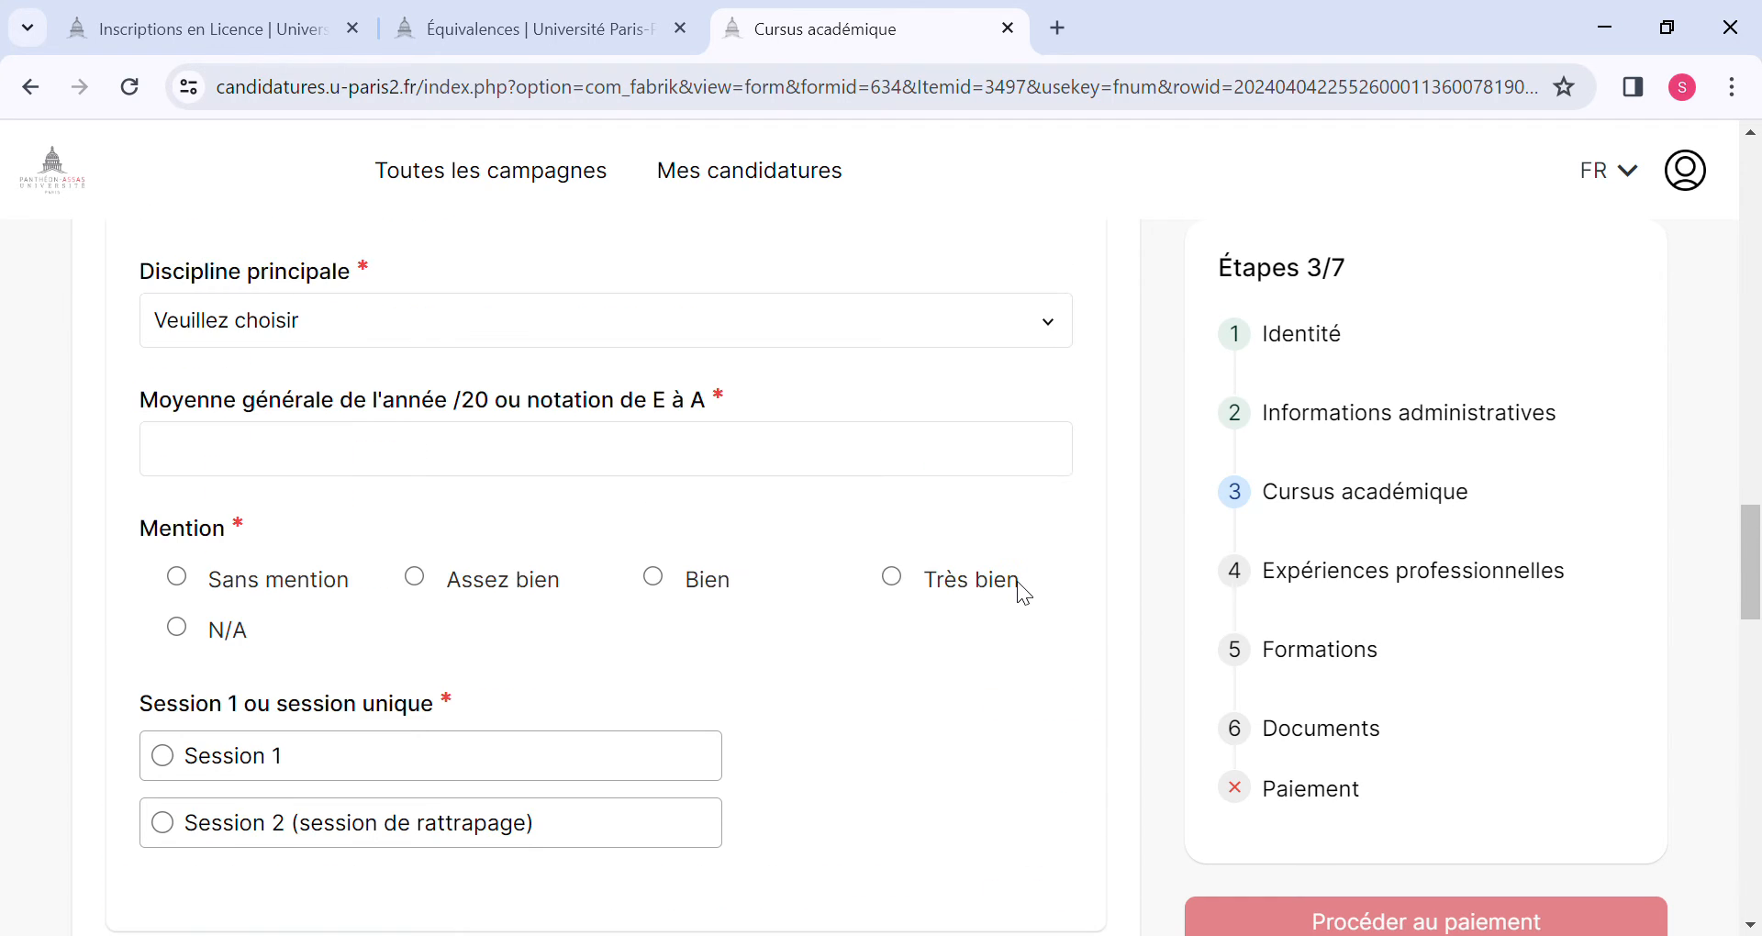
{"action": "scroll", "coordinate": [1028, 594], "scroll_direction": "up", "scroll_amount": 4}
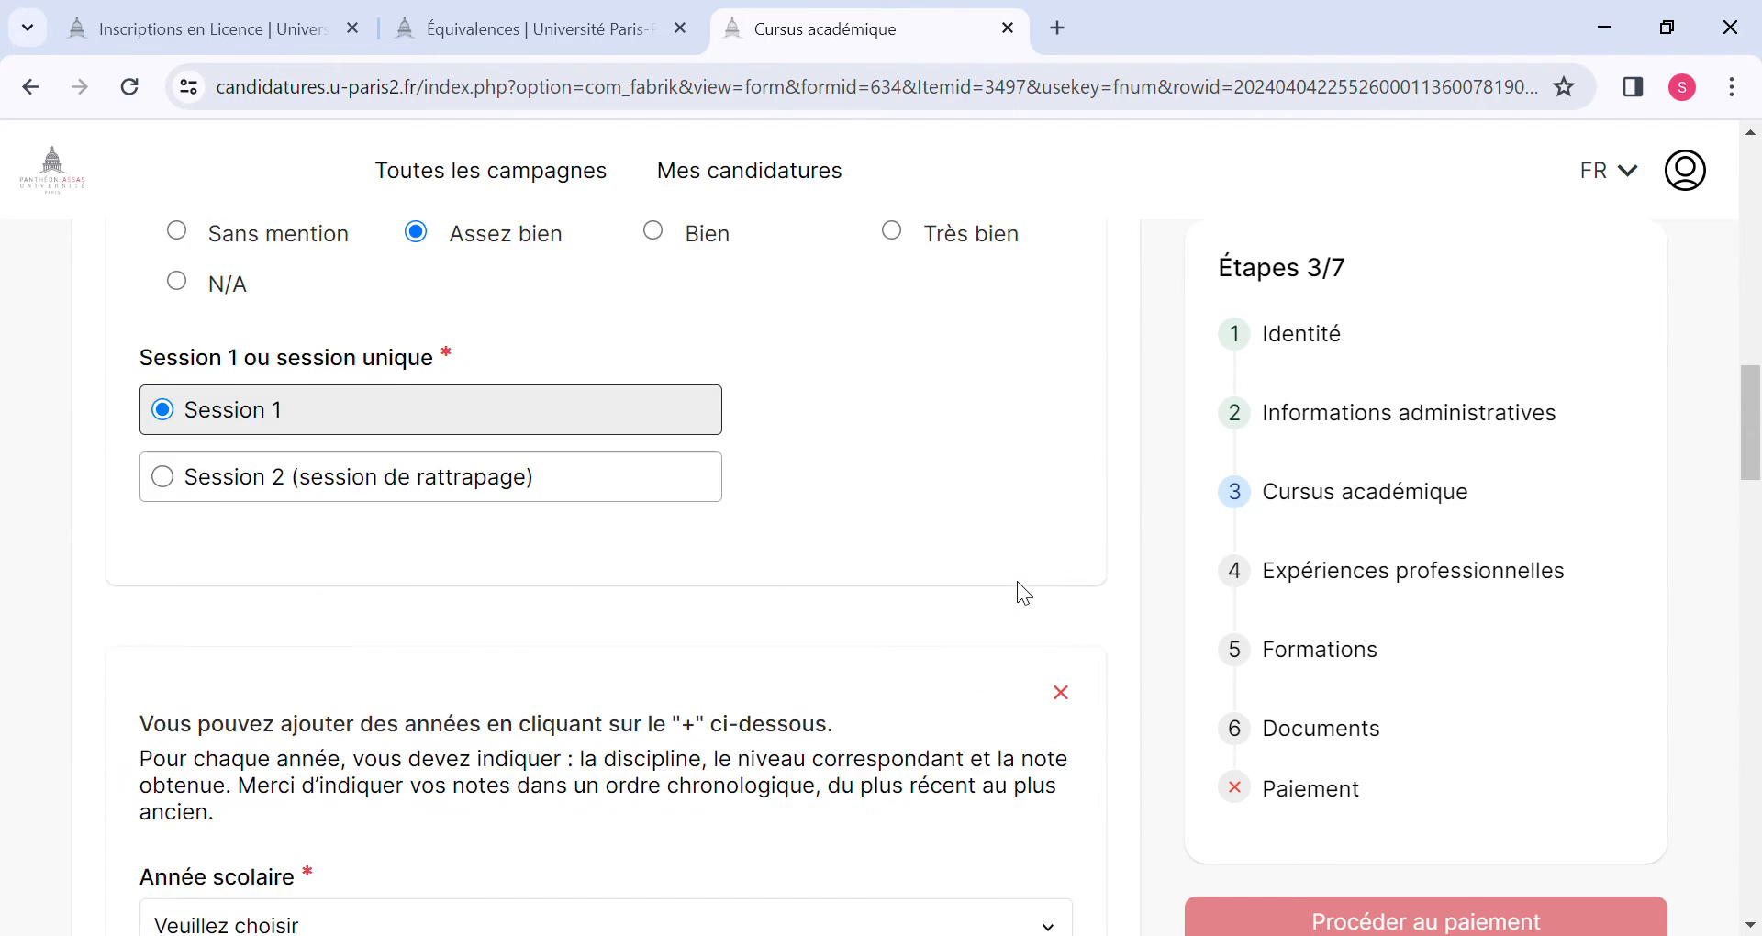
{"action": "scroll", "coordinate": [1018, 583], "scroll_direction": "down", "scroll_amount": 4}
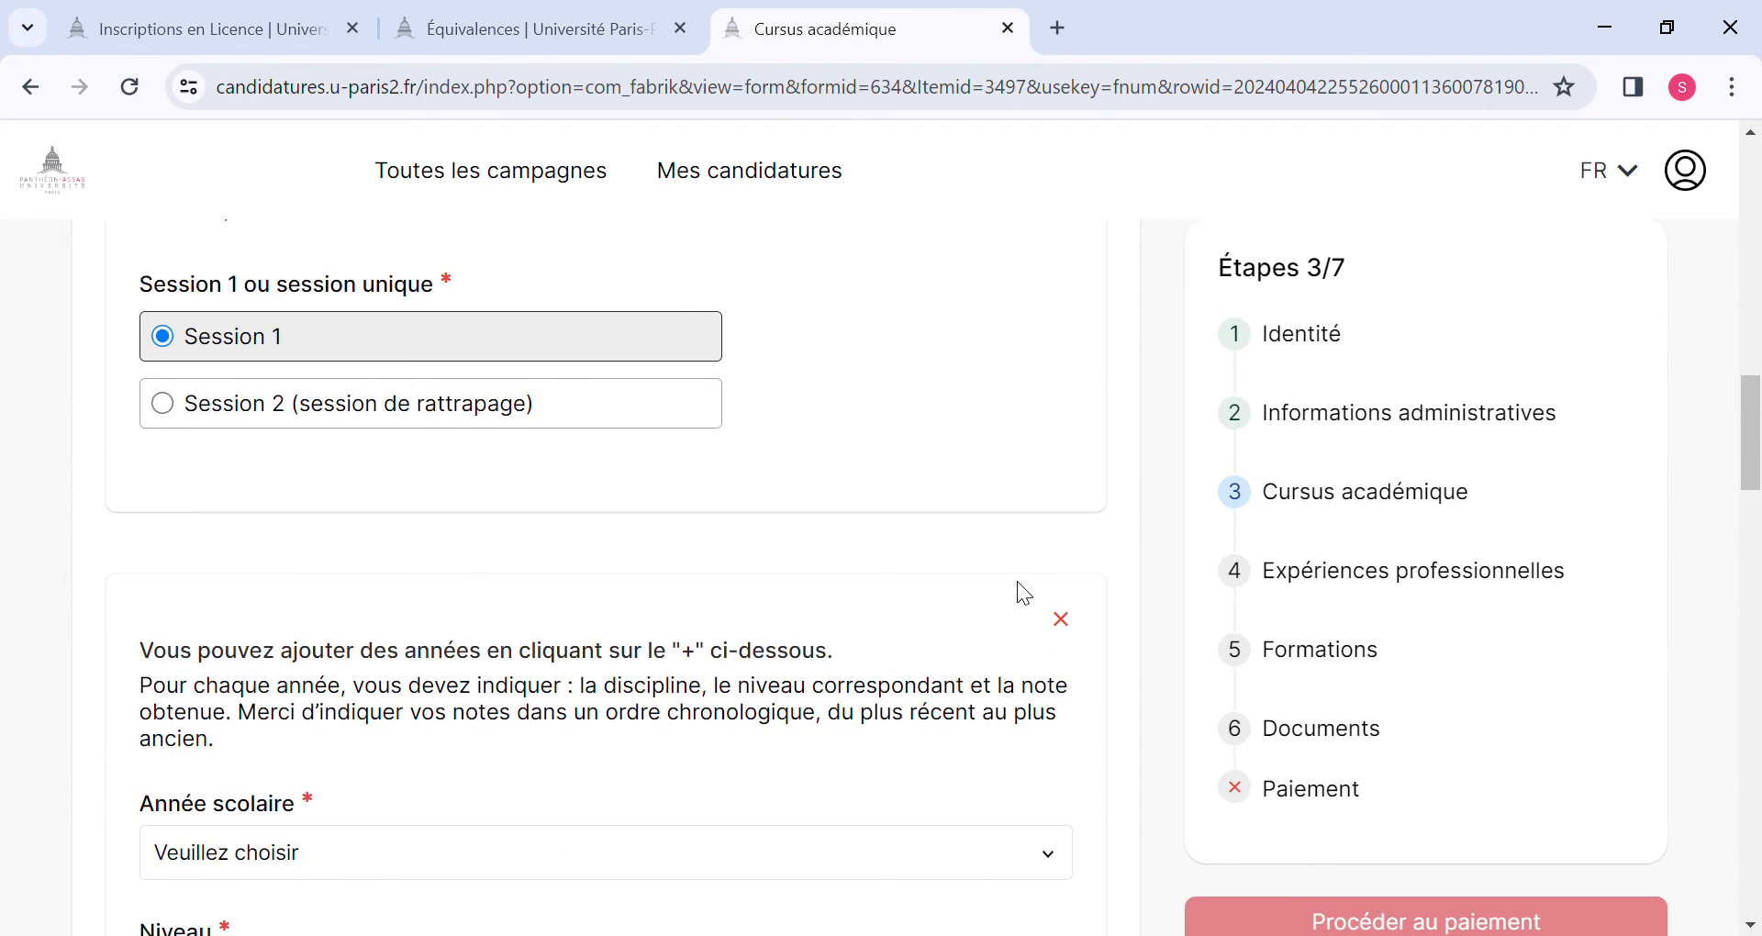
{"action": "scroll", "coordinate": [1018, 583], "scroll_direction": "up", "scroll_amount": 9}
{"action": "scroll", "coordinate": [1017, 583], "scroll_direction": "up", "scroll_amount": 10}
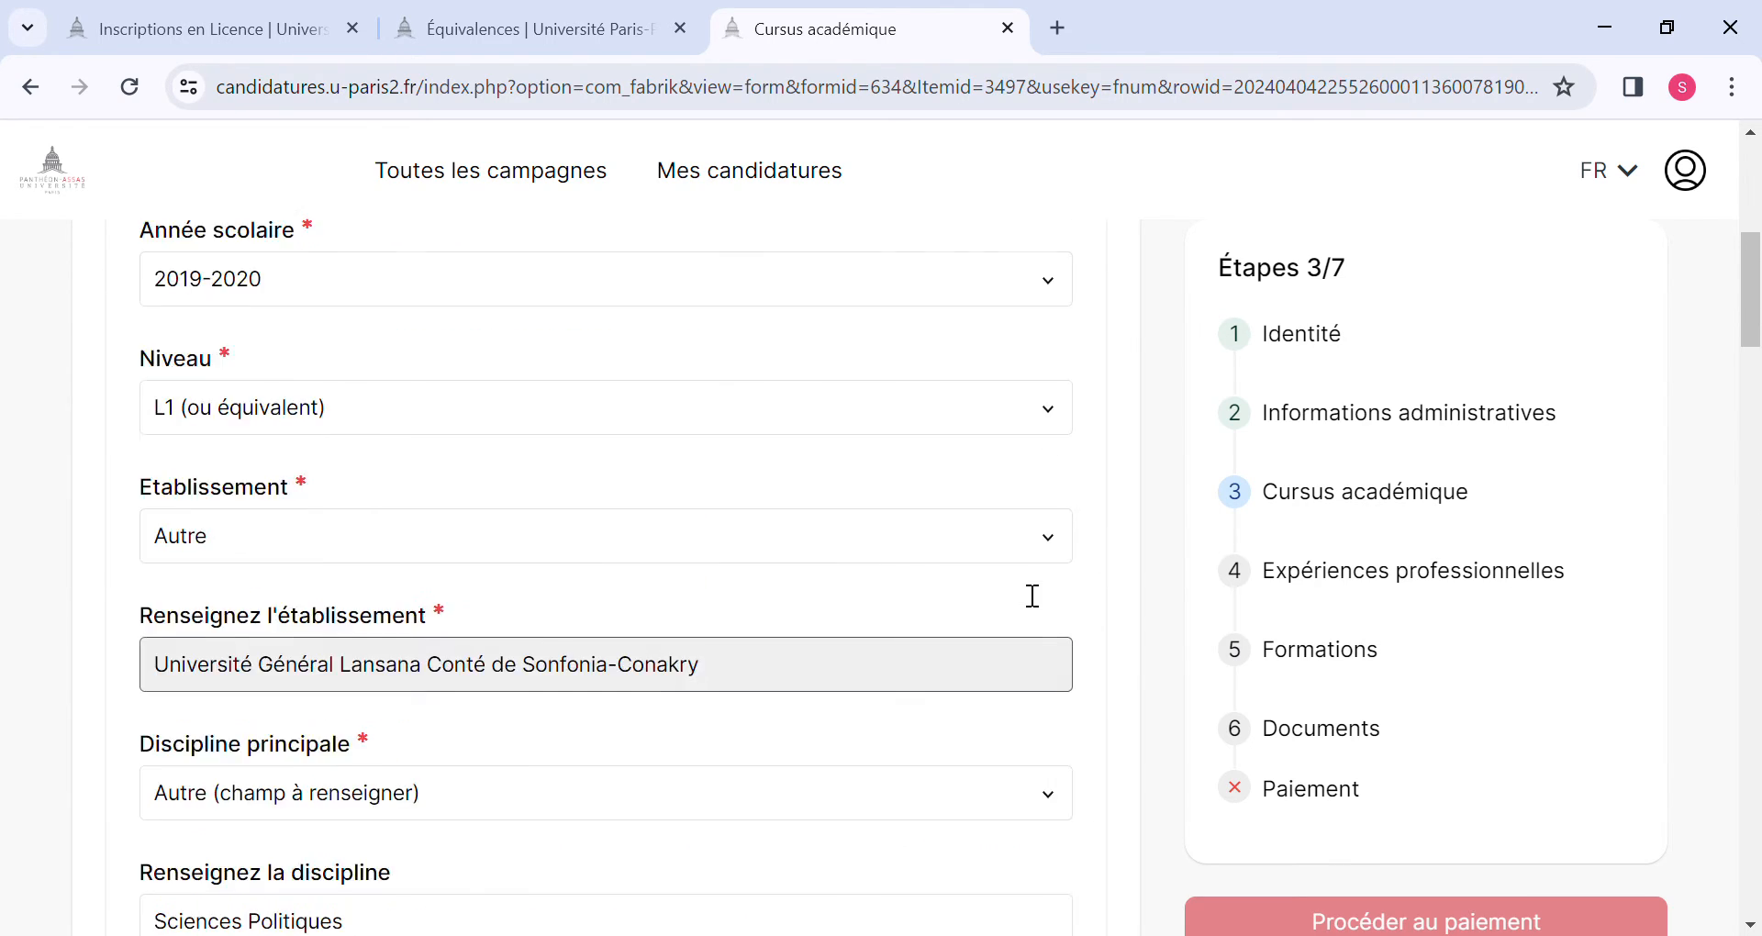
{"action": "scroll", "coordinate": [1028, 595], "scroll_direction": "down", "scroll_amount": 15}
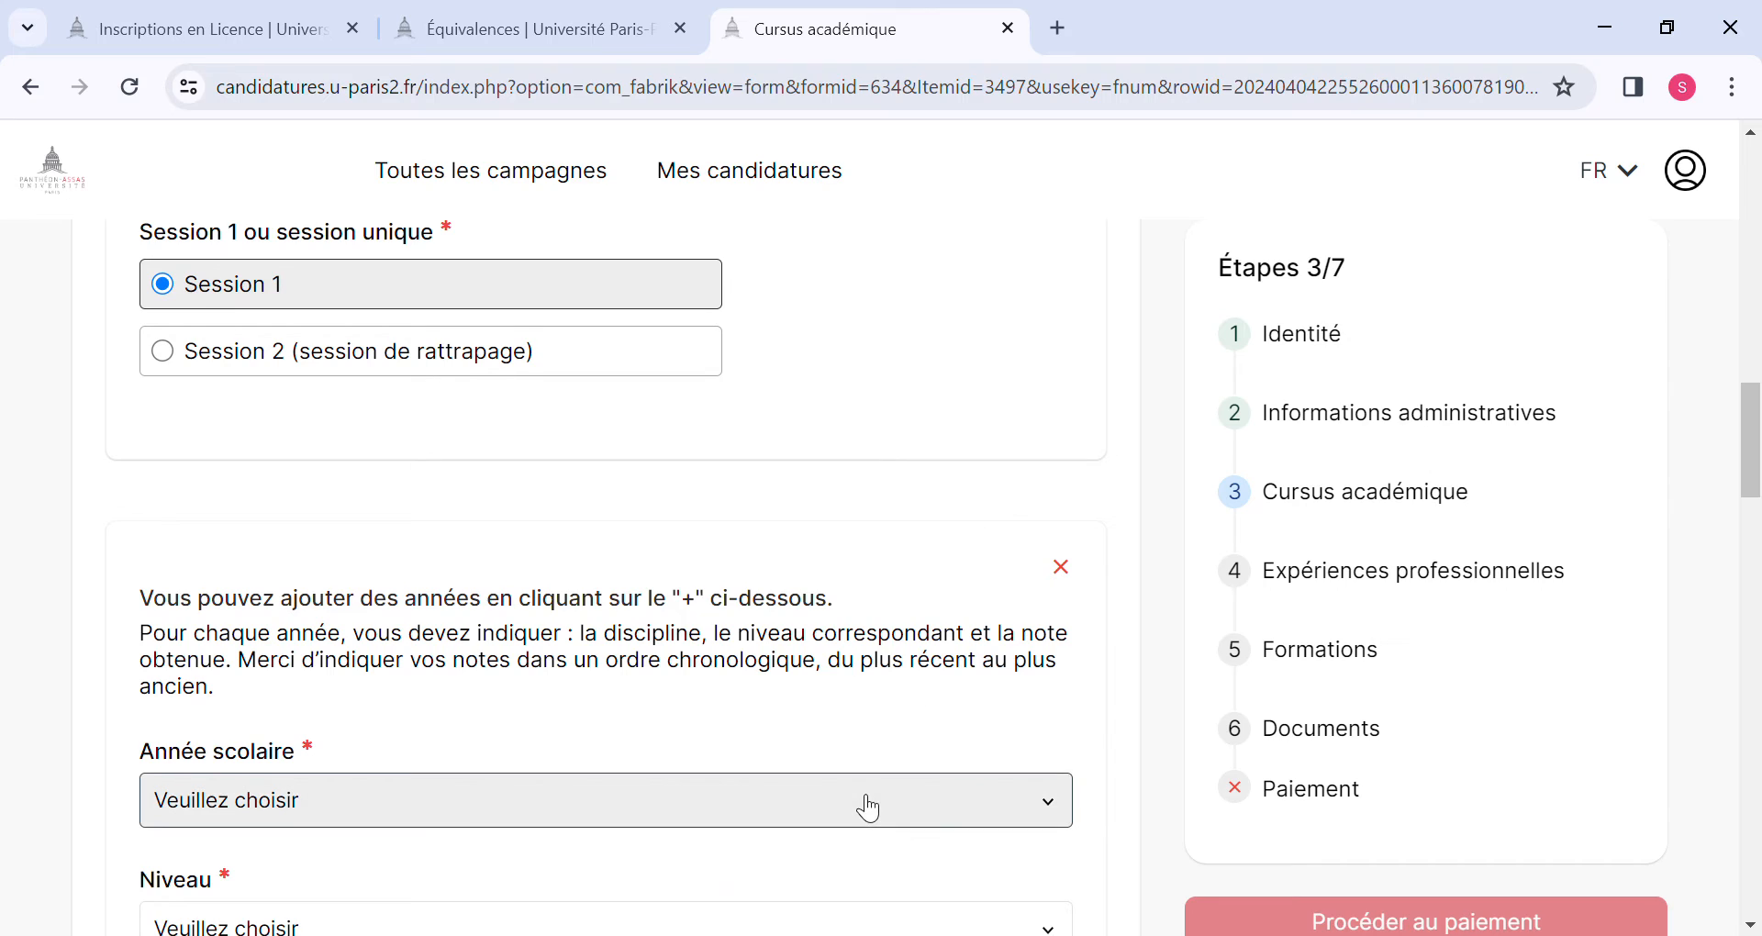
{"action": "scroll", "coordinate": [869, 810], "scroll_direction": "down", "scroll_amount": 1}
{"action": "left_click", "coordinate": [1017, 721]}
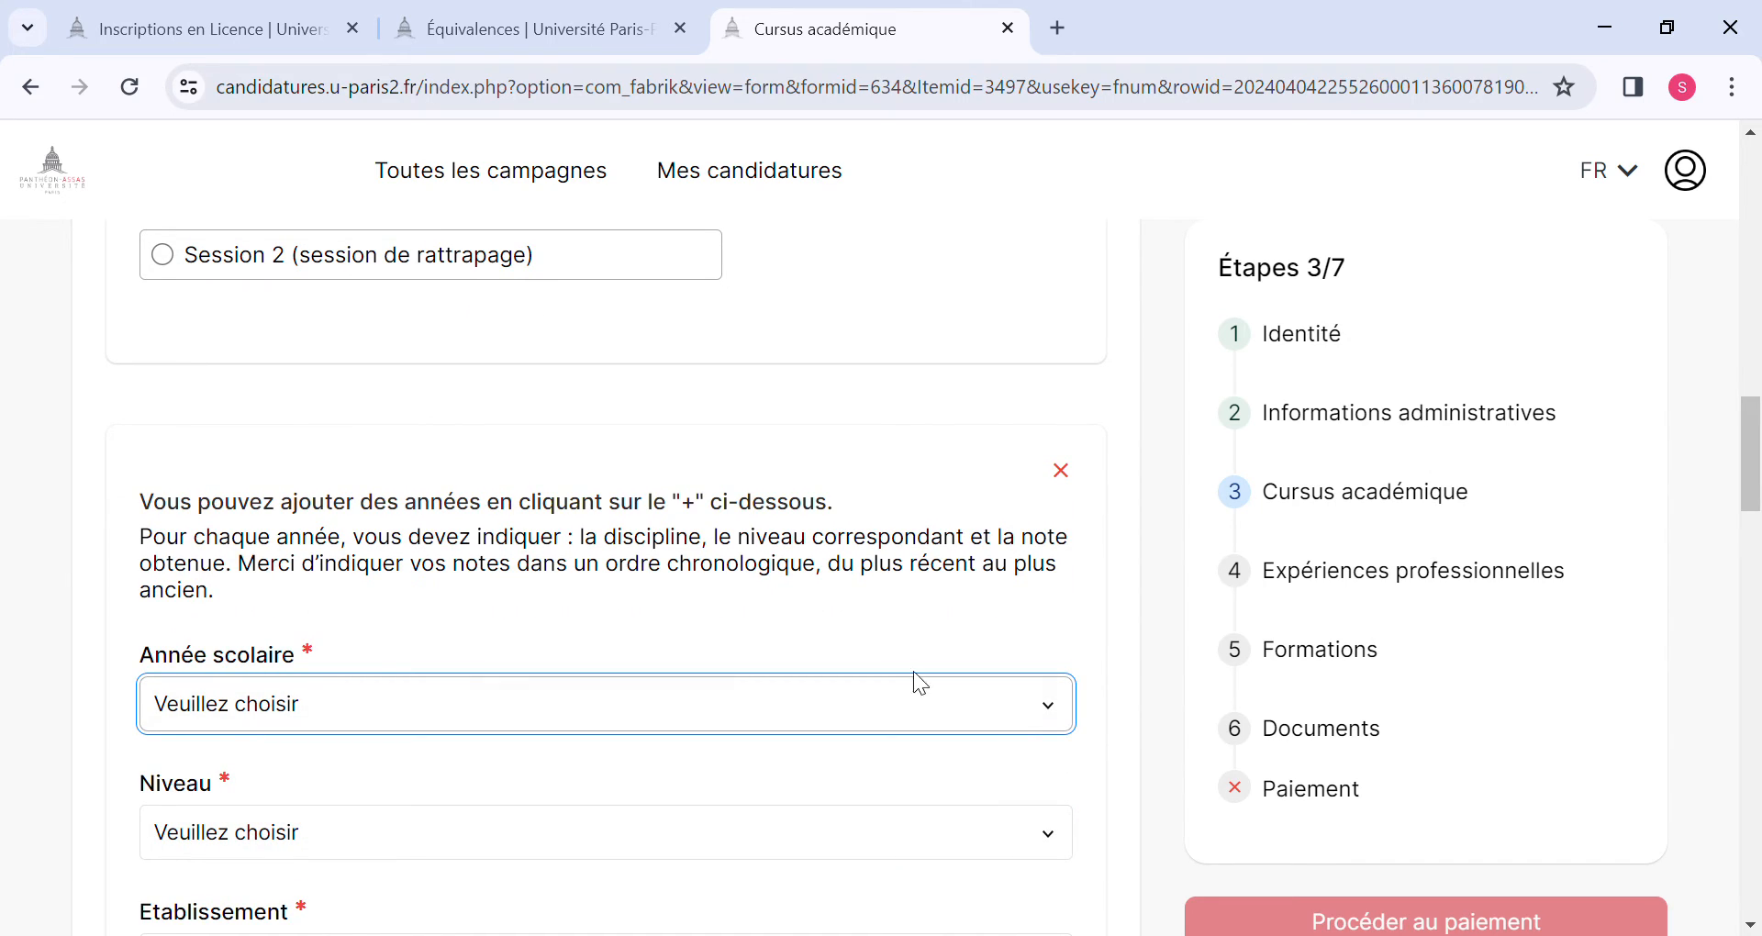
{"action": "left_click", "coordinate": [281, 262]}
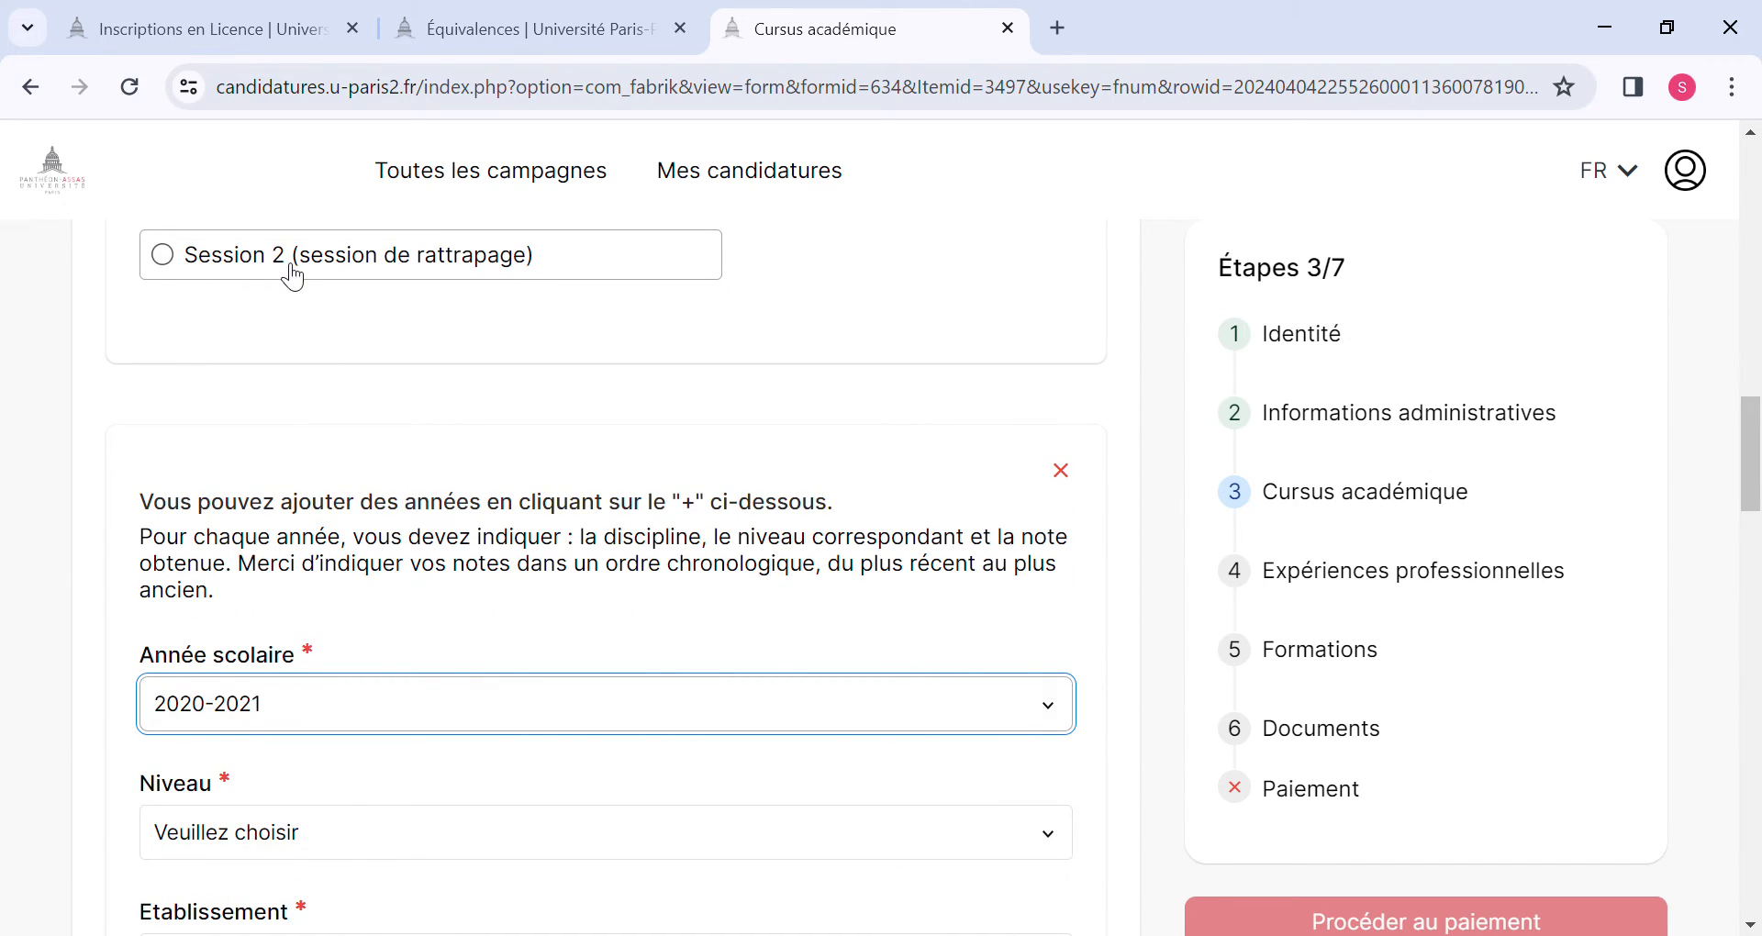
{"action": "scroll", "coordinate": [312, 725], "scroll_direction": "down", "scroll_amount": 3}
{"action": "left_click", "coordinate": [301, 554]}
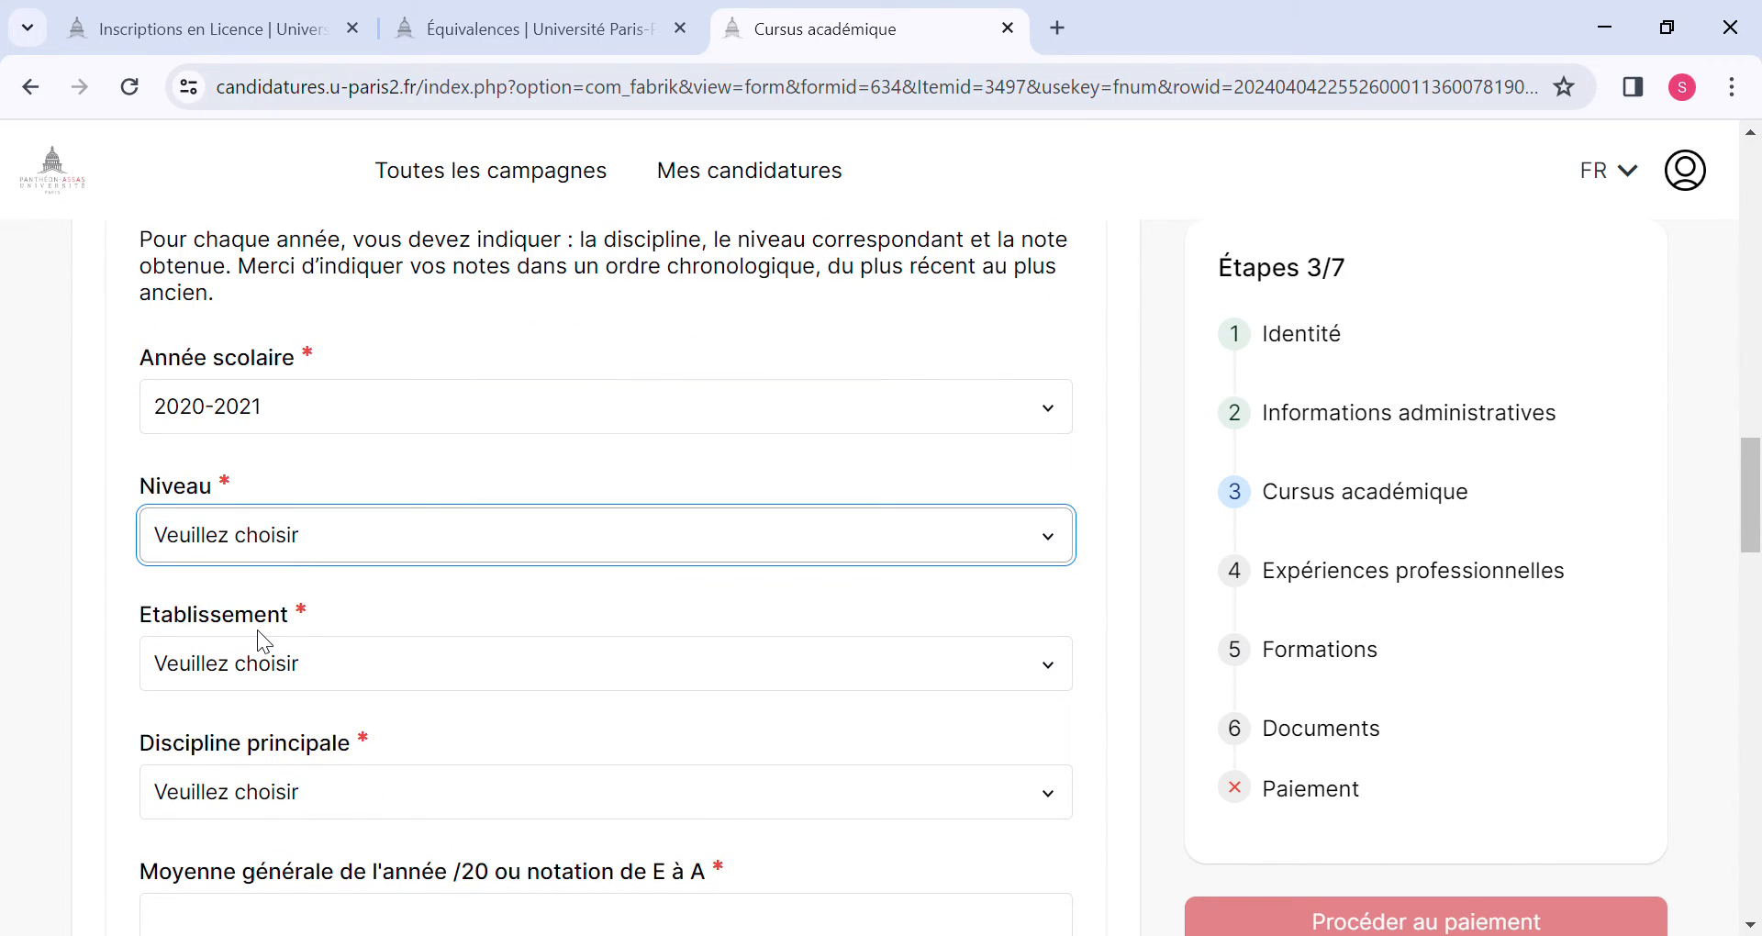
{"action": "left_click", "coordinate": [259, 720]}
Set the establishment for the 2020-2021 year to Autre.
{"action": "left_click", "coordinate": [262, 659]}
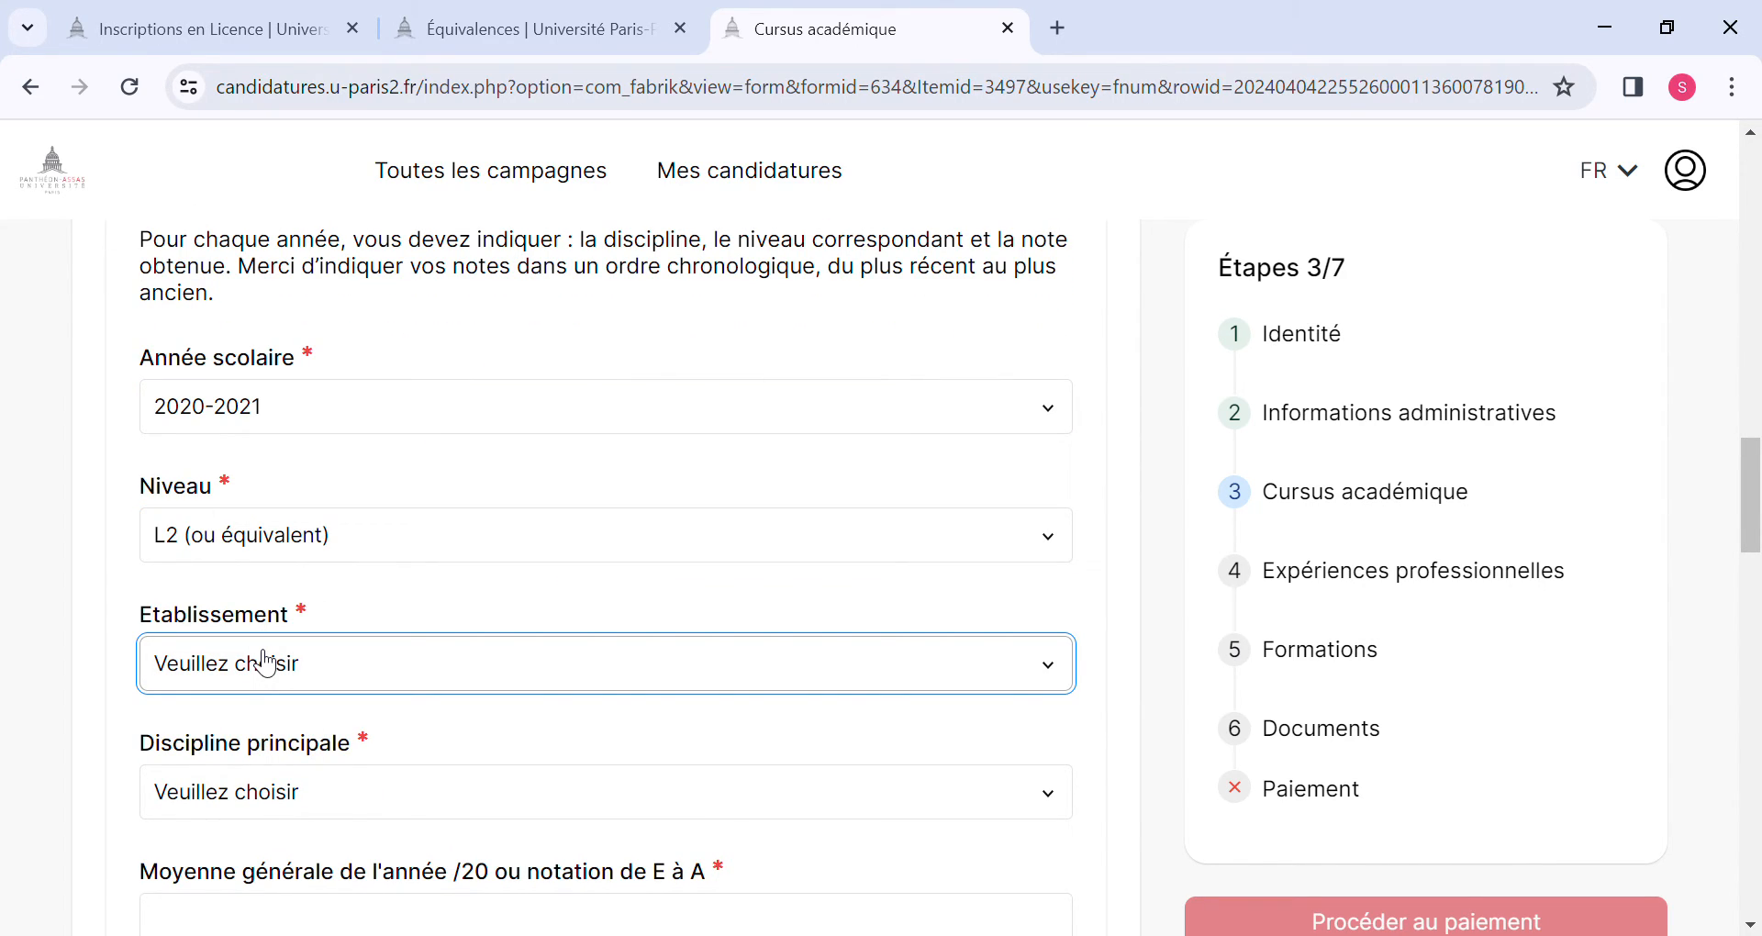
{"action": "left_click", "coordinate": [229, 920]}
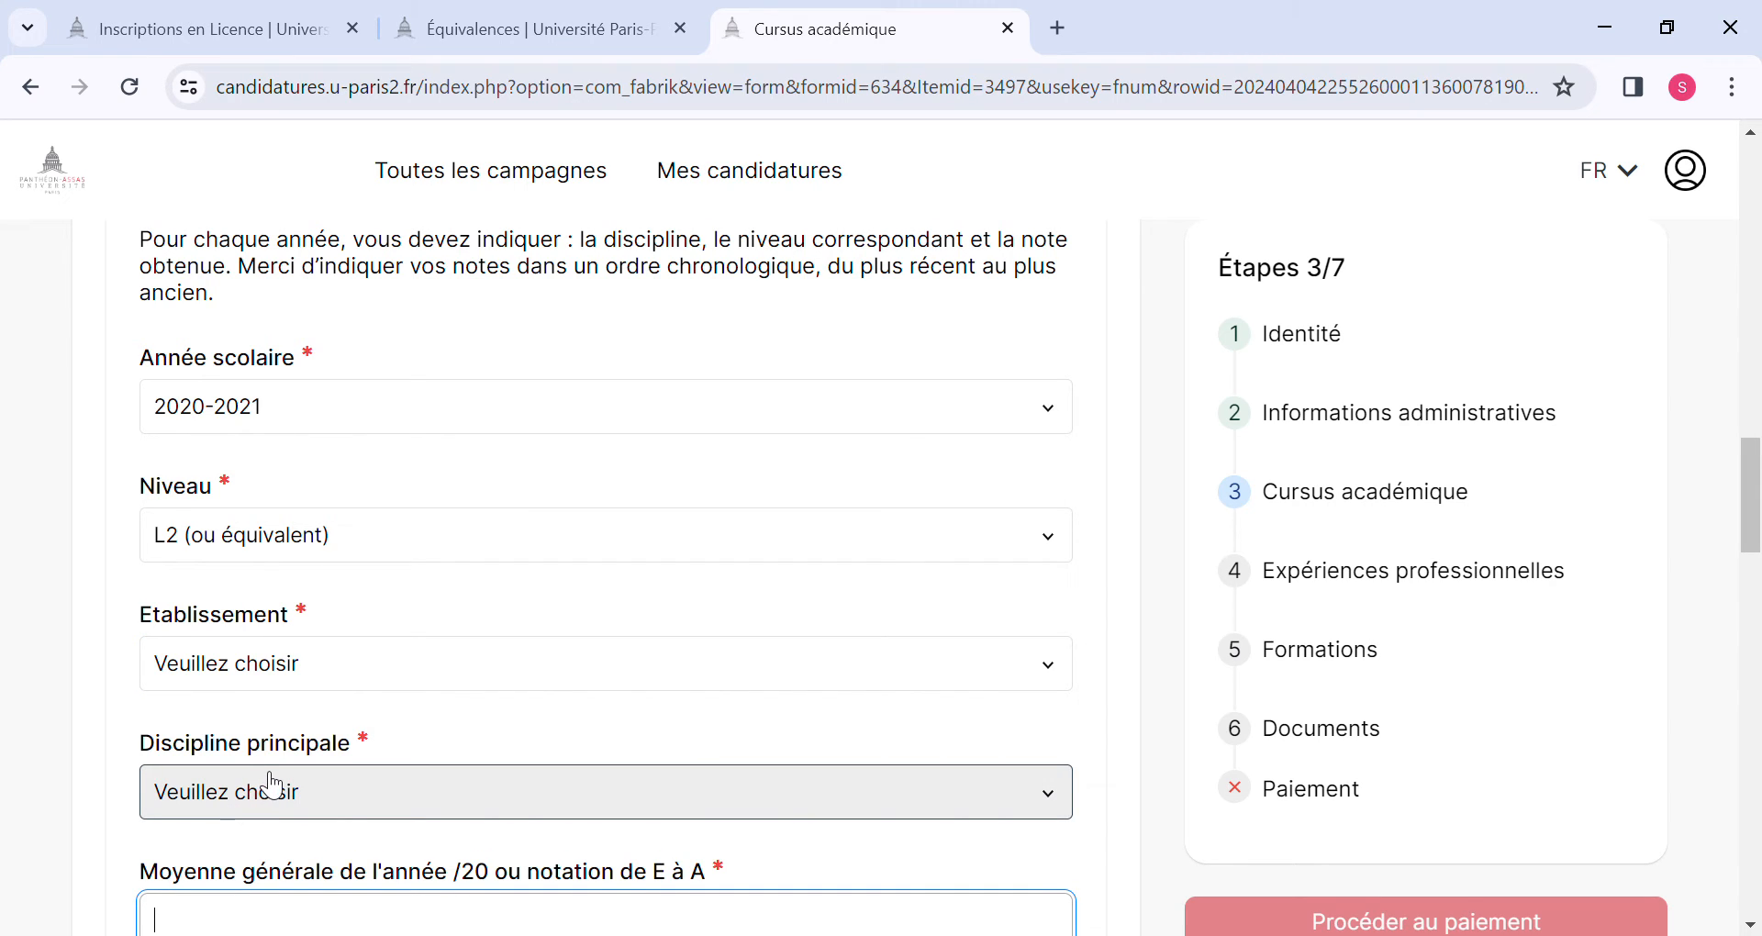
{"action": "scroll", "coordinate": [272, 784], "scroll_direction": "down", "scroll_amount": 3}
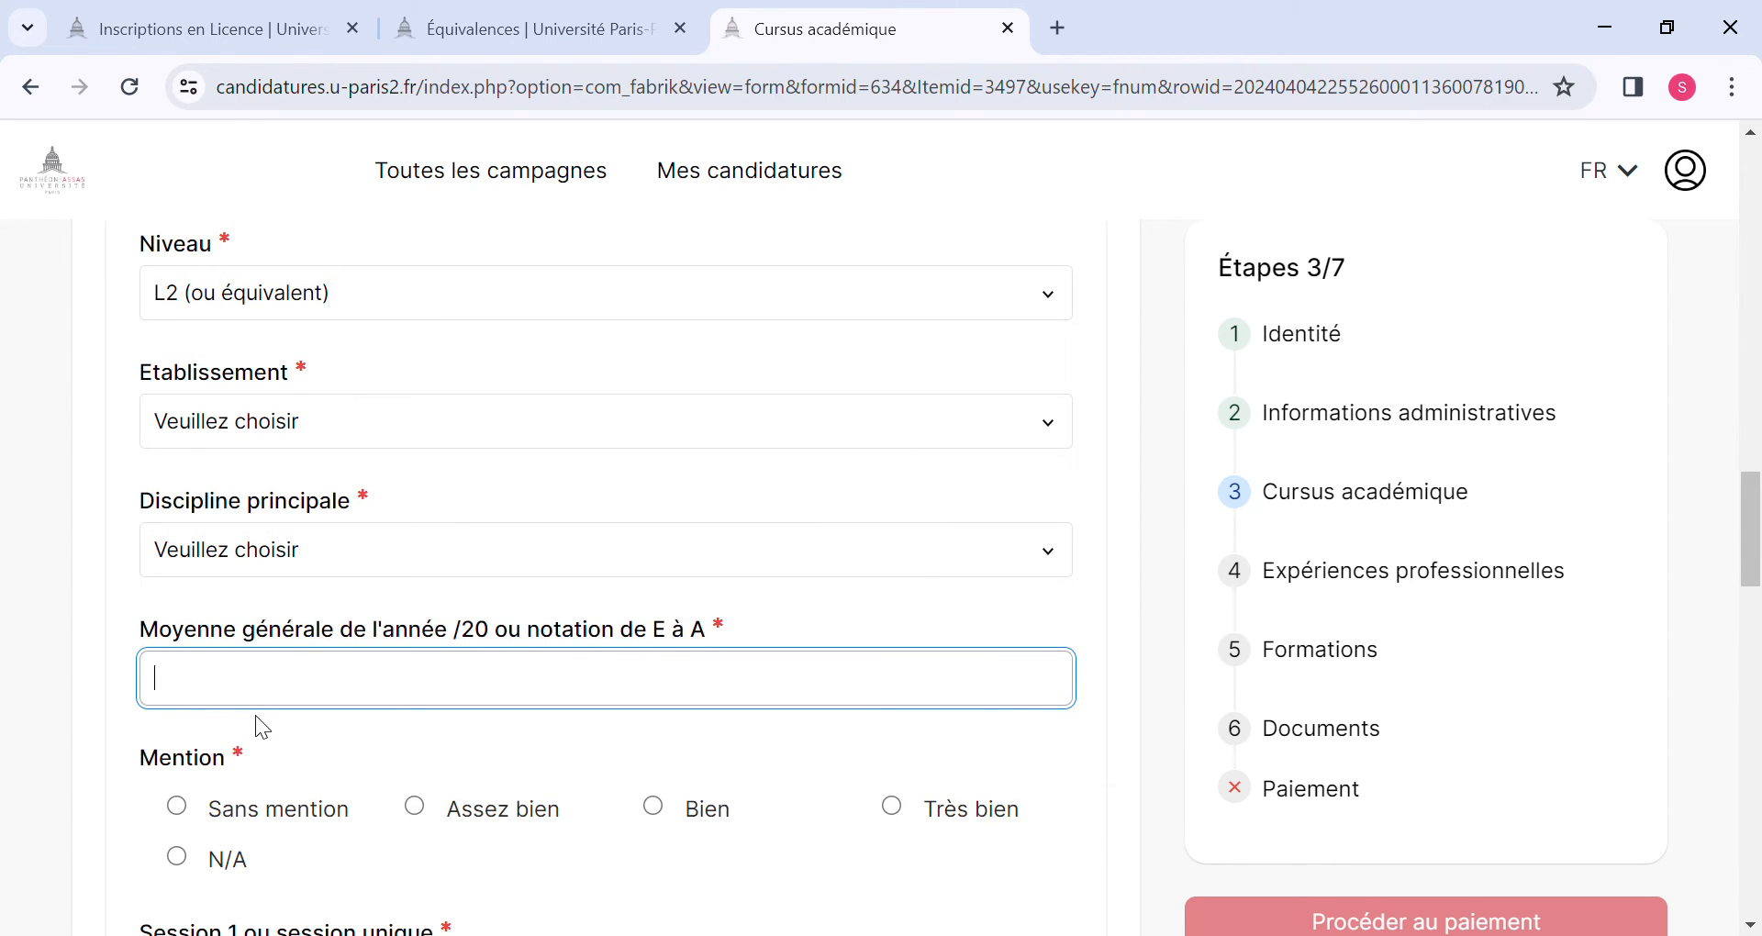
{"action": "left_click", "coordinate": [285, 425]}
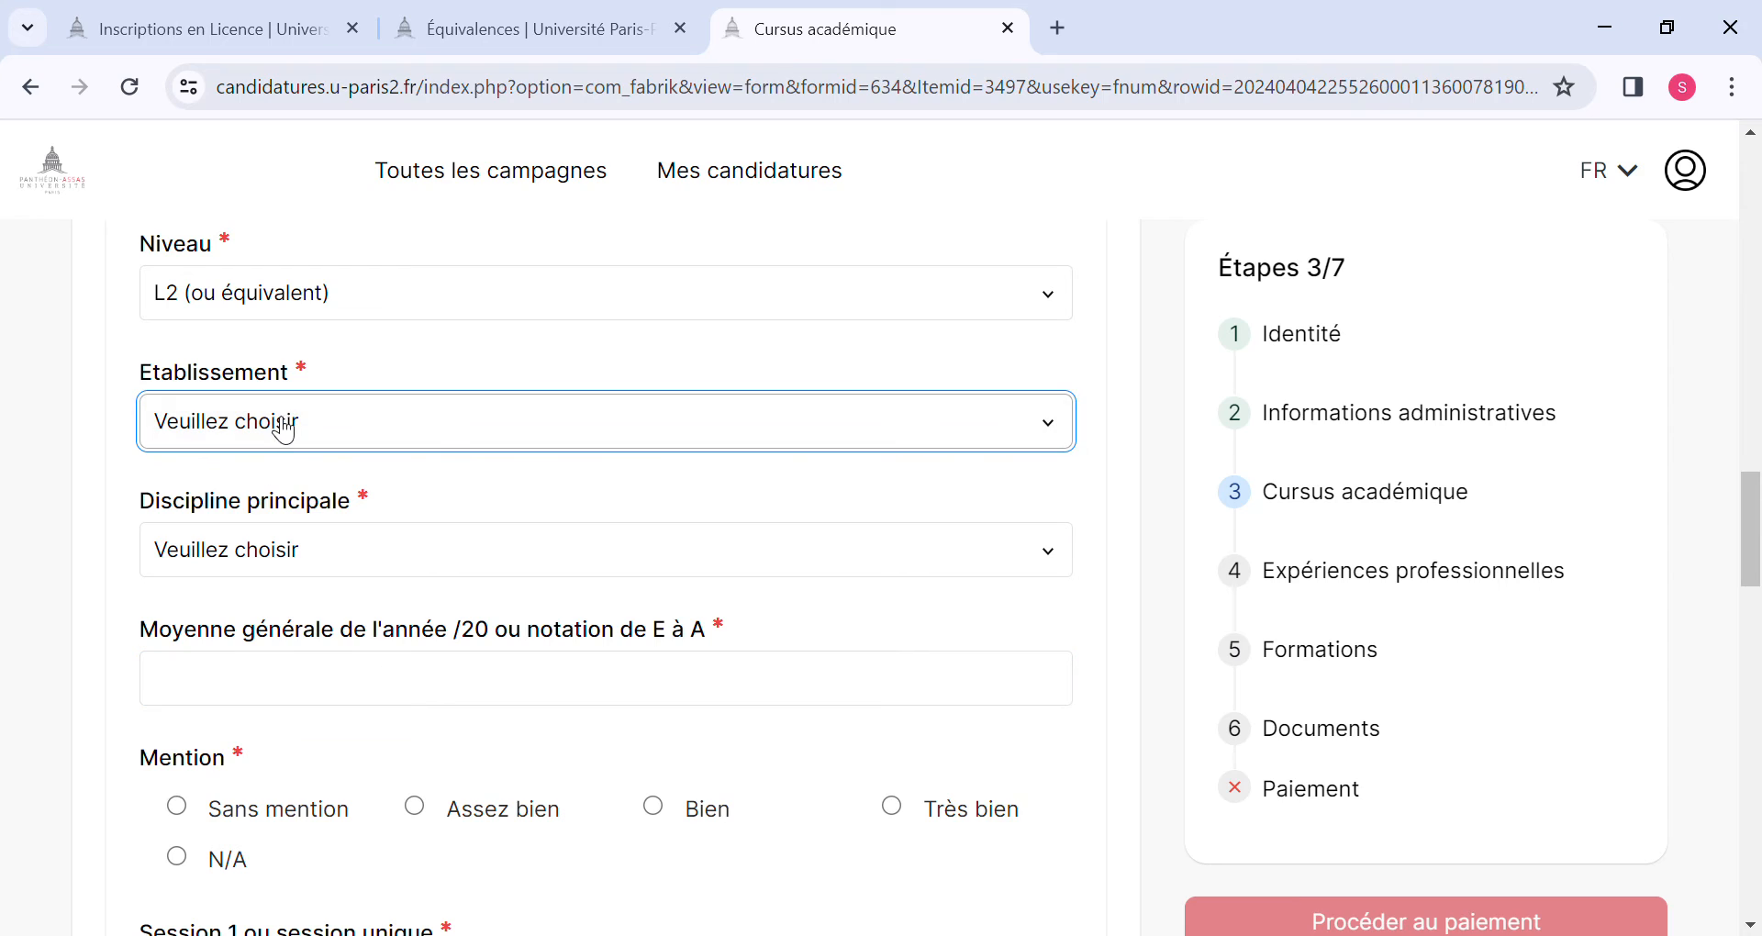
{"action": "left_click", "coordinate": [226, 636]}
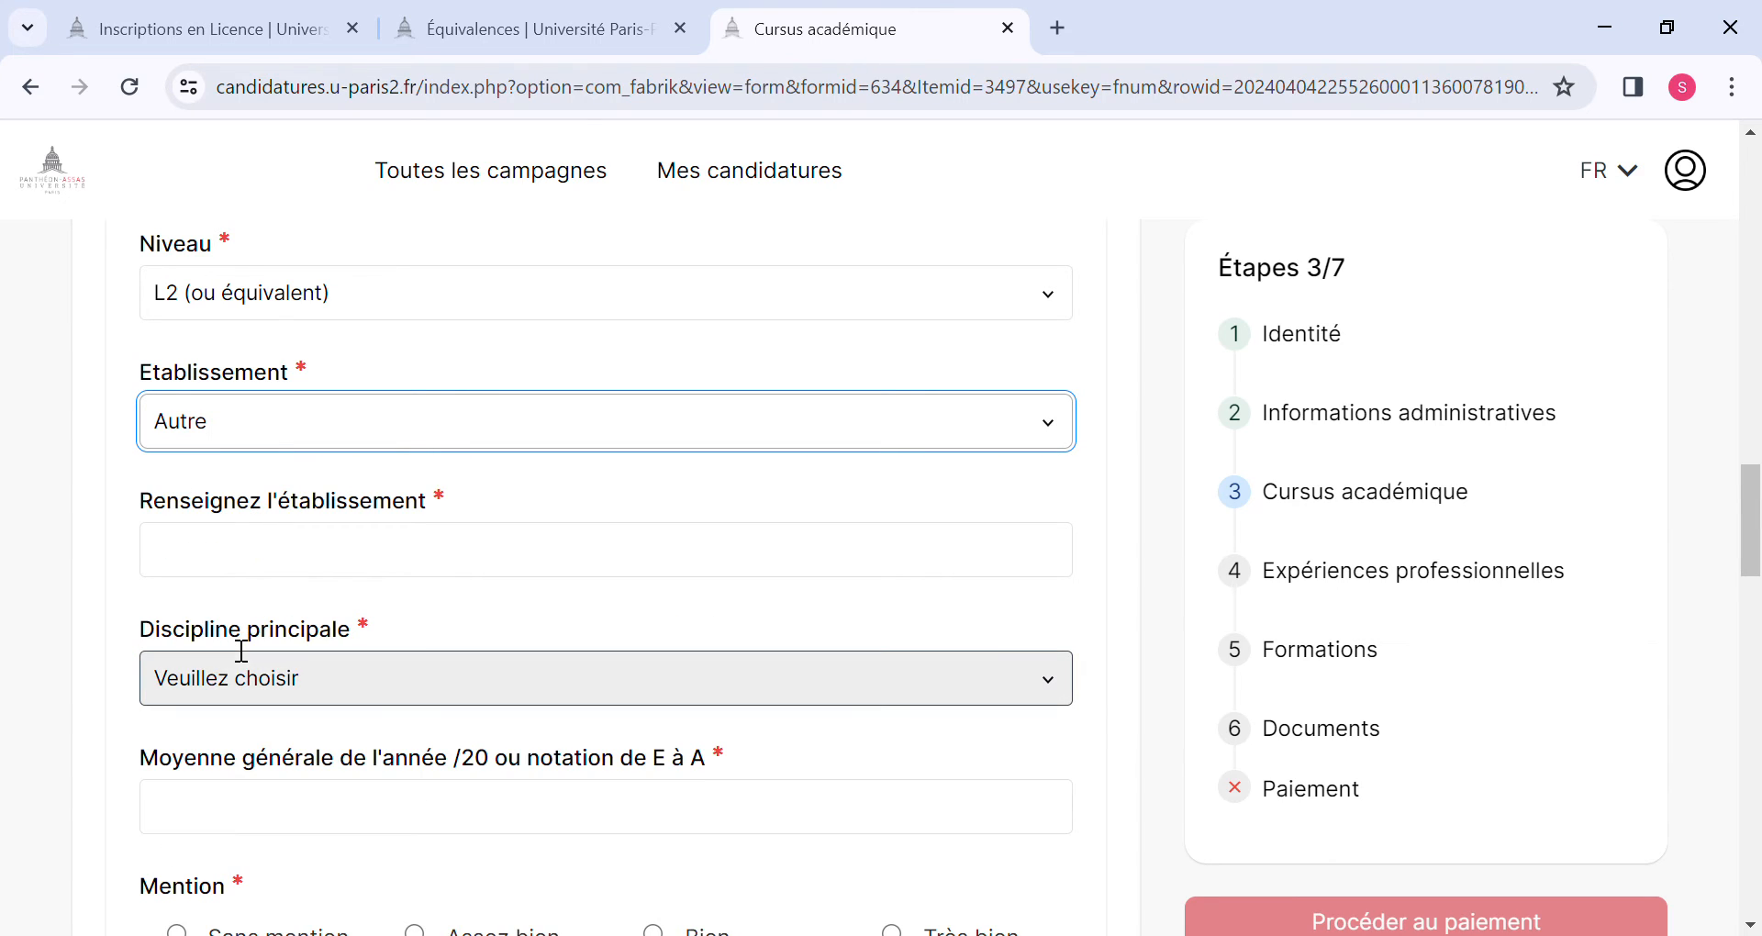
Specify the establishment for the 2020-2021 year as "UGLC-SC".
{"action": "left_click", "coordinate": [238, 569]}
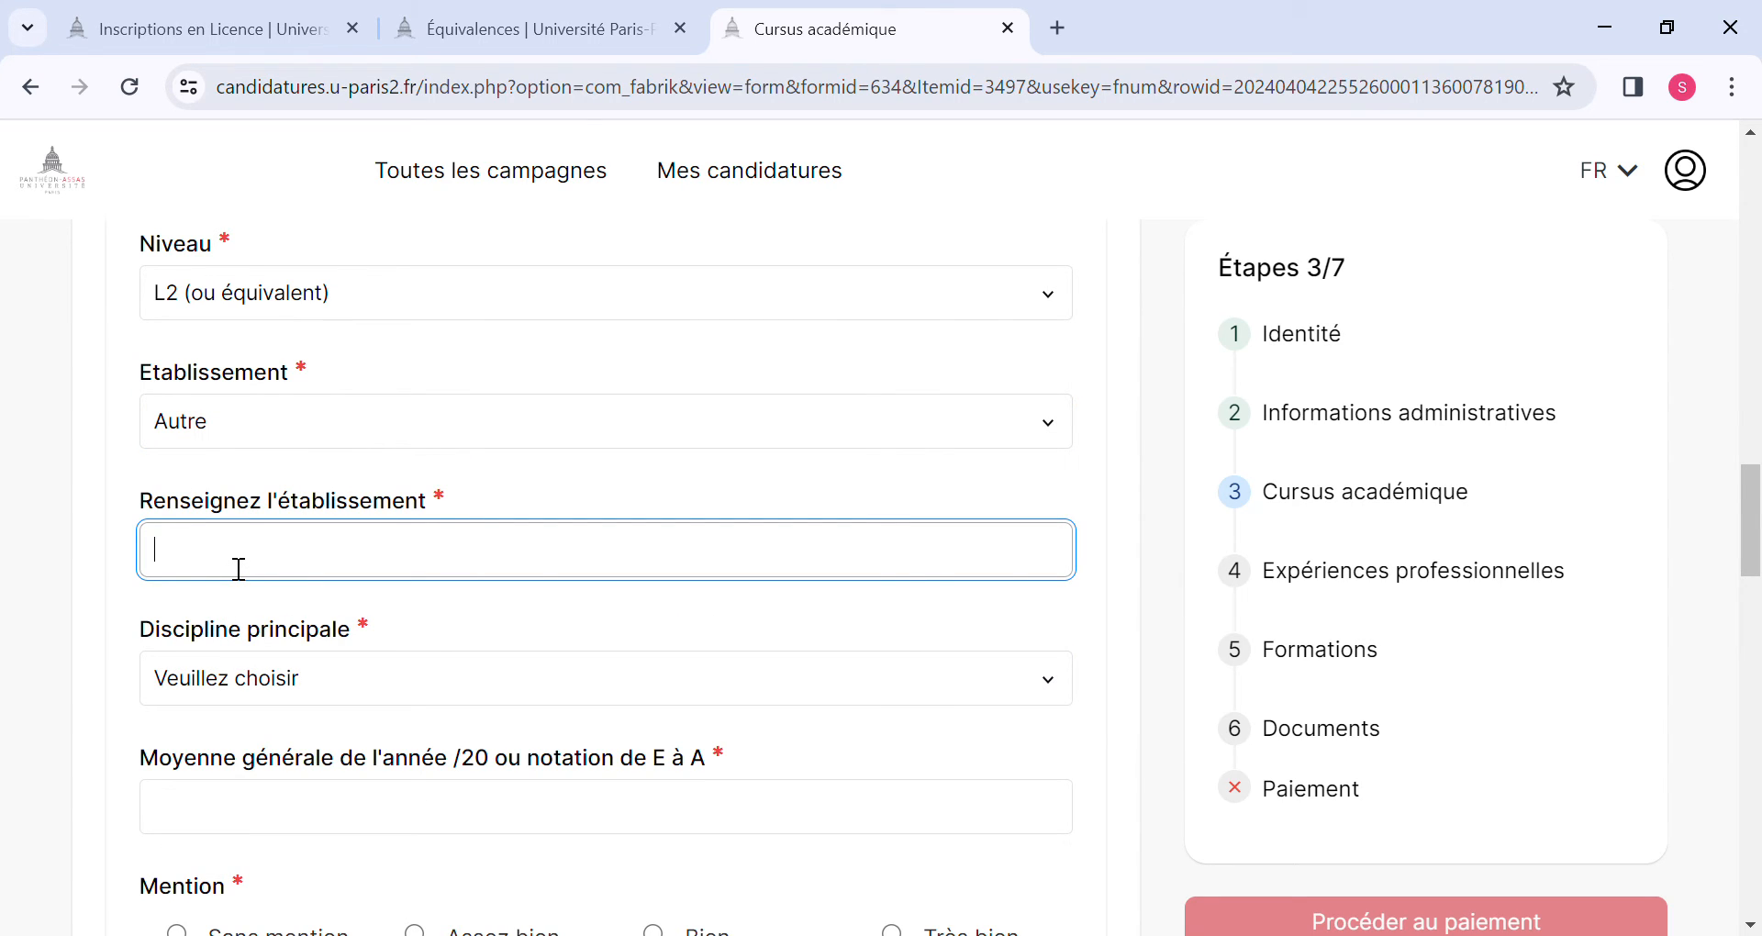
{"action": "type", "text": "UGK"}
{"action": "key", "text": "BackSpace"}
{"action": "type", "text": "LC-CC"}
{"action": "key", "text": "BackSpace"}
{"action": "type", "text": "S"}
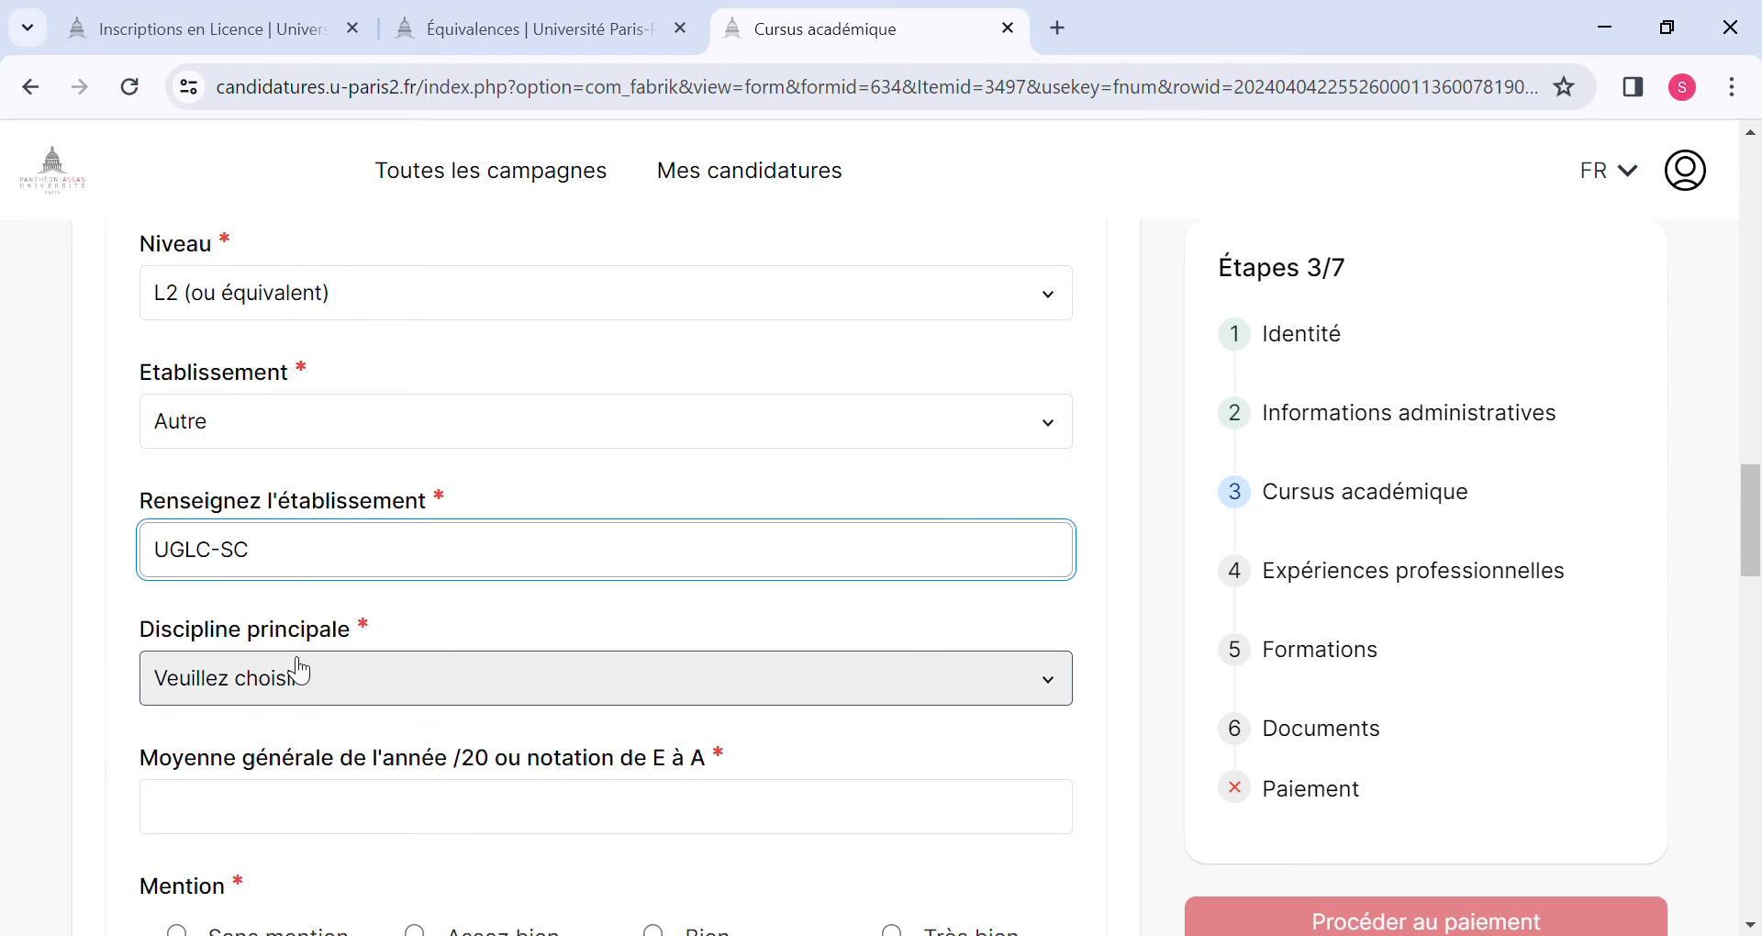
Set the 2020-2021 main discipline to Autre (champ à renseigner) and specify it as "Sciences Politiques".
{"action": "left_click", "coordinate": [313, 695]}
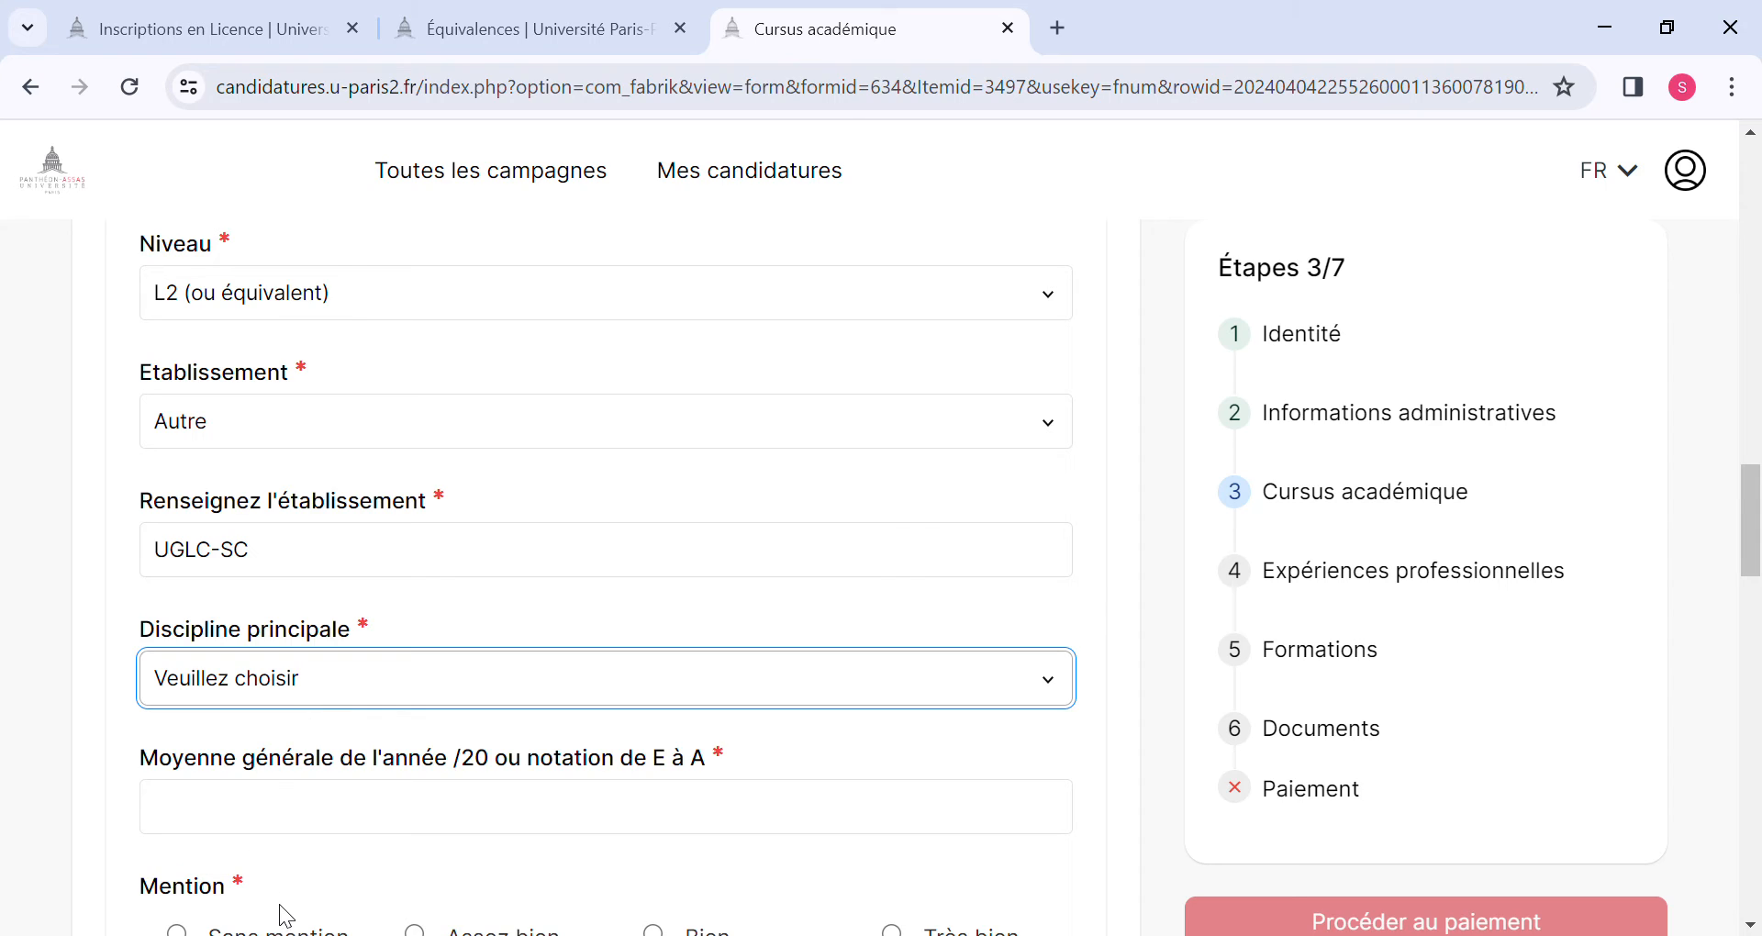
{"action": "key", "text": "a"}
{"action": "left_click", "coordinate": [272, 820]}
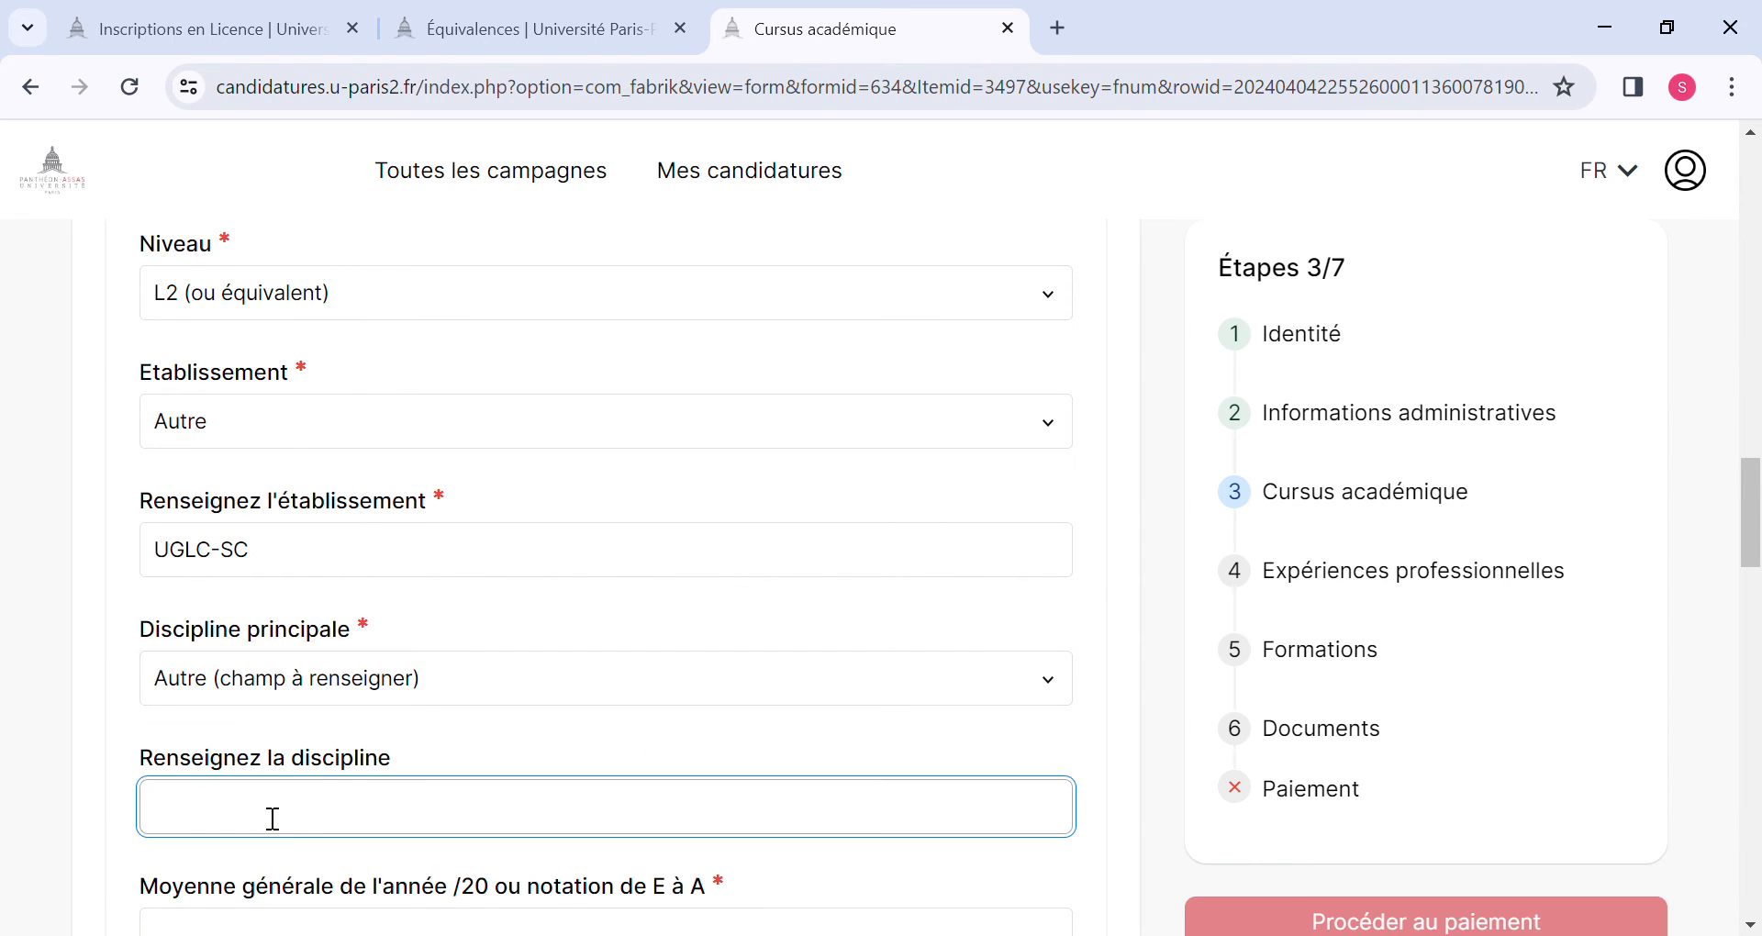
{"action": "type", "text": "Sciences Politiques"}
Enter 13,63 as the general average for the 2020-2021 year.
{"action": "scroll", "coordinate": [270, 817], "scroll_direction": "down", "scroll_amount": 2}
{"action": "left_click", "coordinate": [276, 795]}
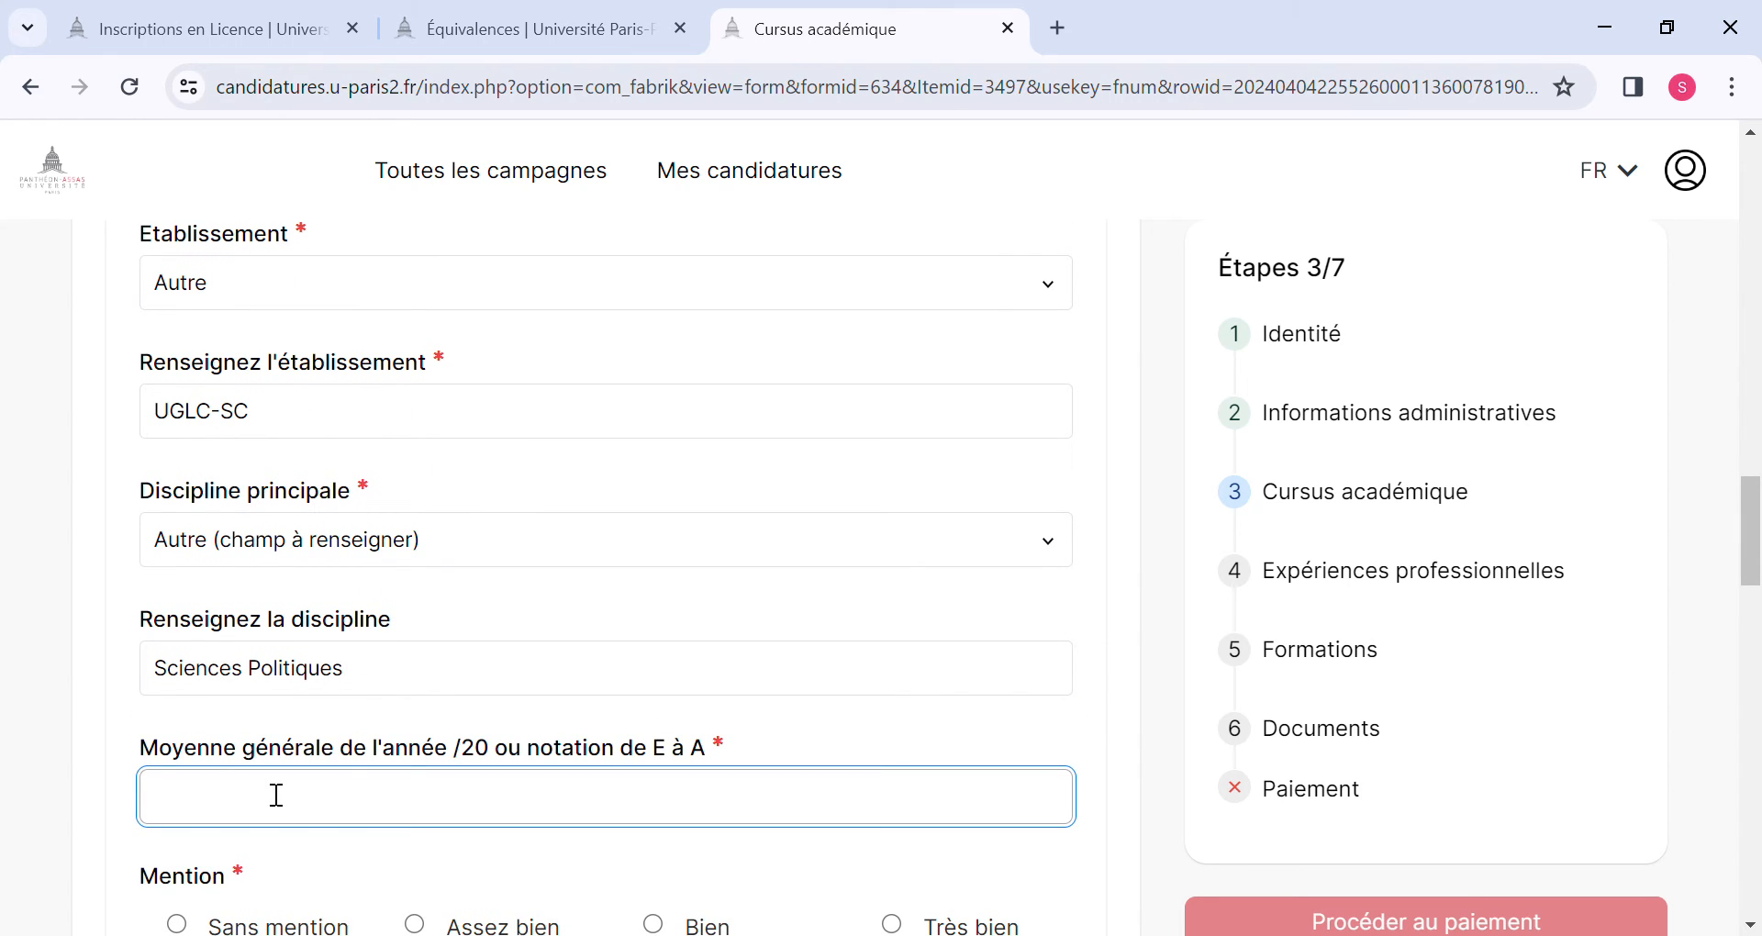
{"action": "type", "text": "13,"}
{"action": "type", "text": "63"}
Set the 2020-2021 mention to Bien and choose Session 1 as its exam session.
{"action": "scroll", "coordinate": [275, 795], "scroll_direction": "down", "scroll_amount": 3}
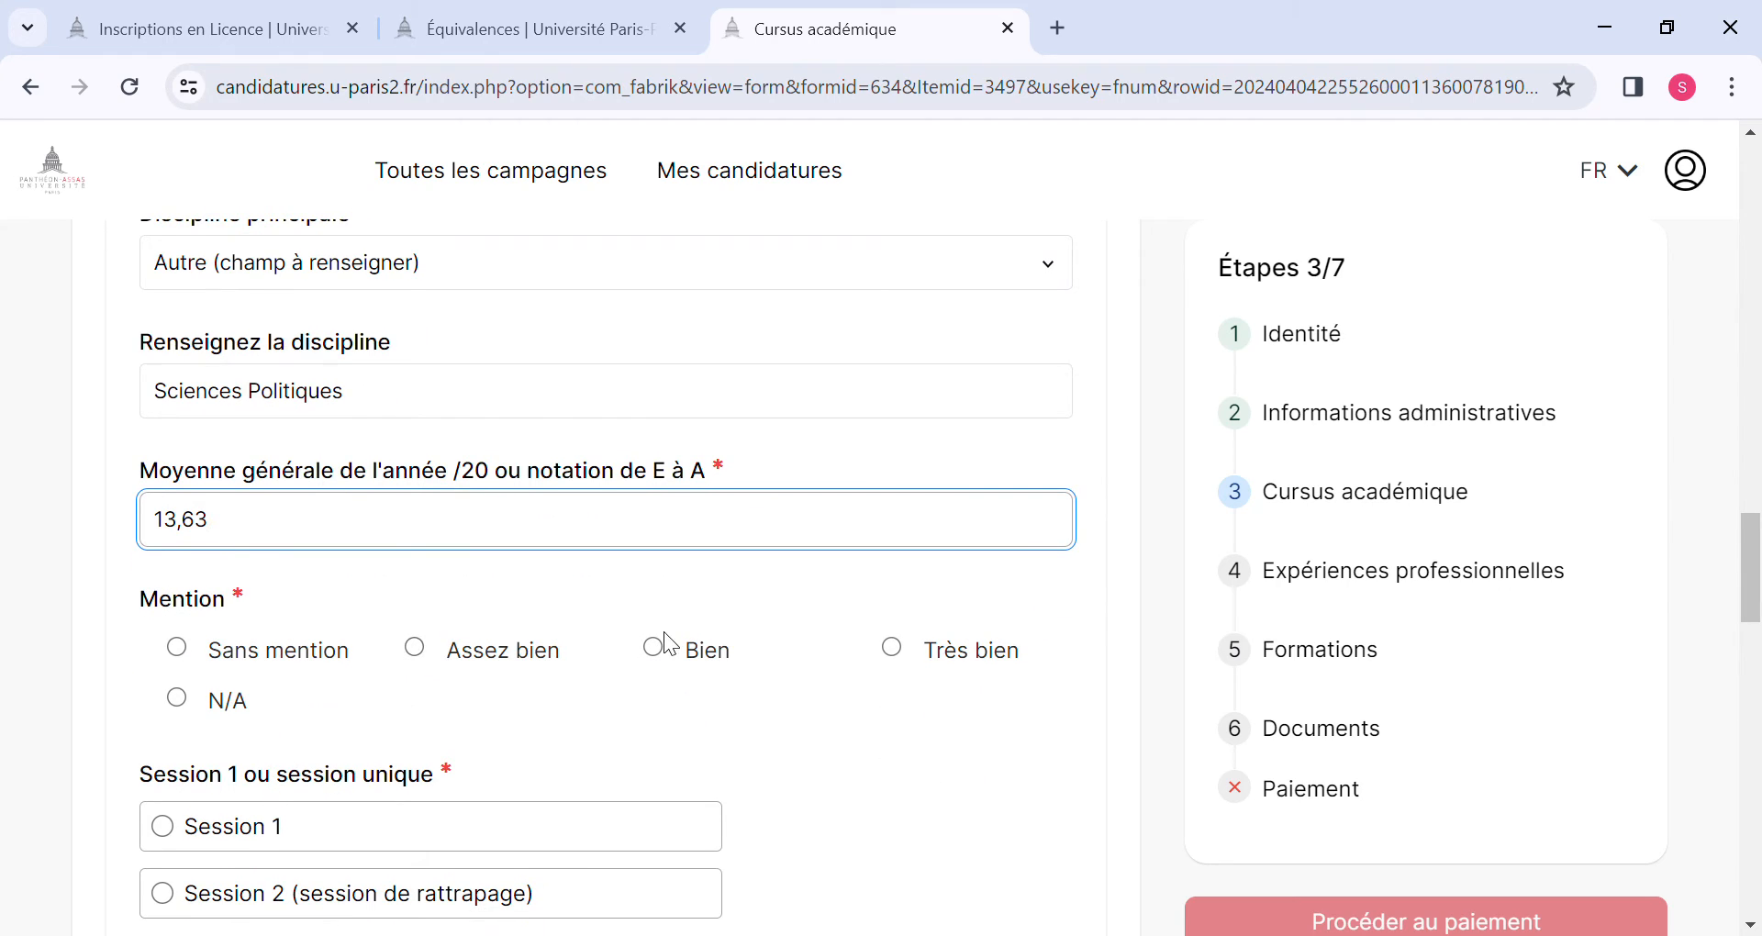
{"action": "left_click", "coordinate": [664, 644]}
{"action": "scroll", "coordinate": [659, 647], "scroll_direction": "down", "scroll_amount": 2}
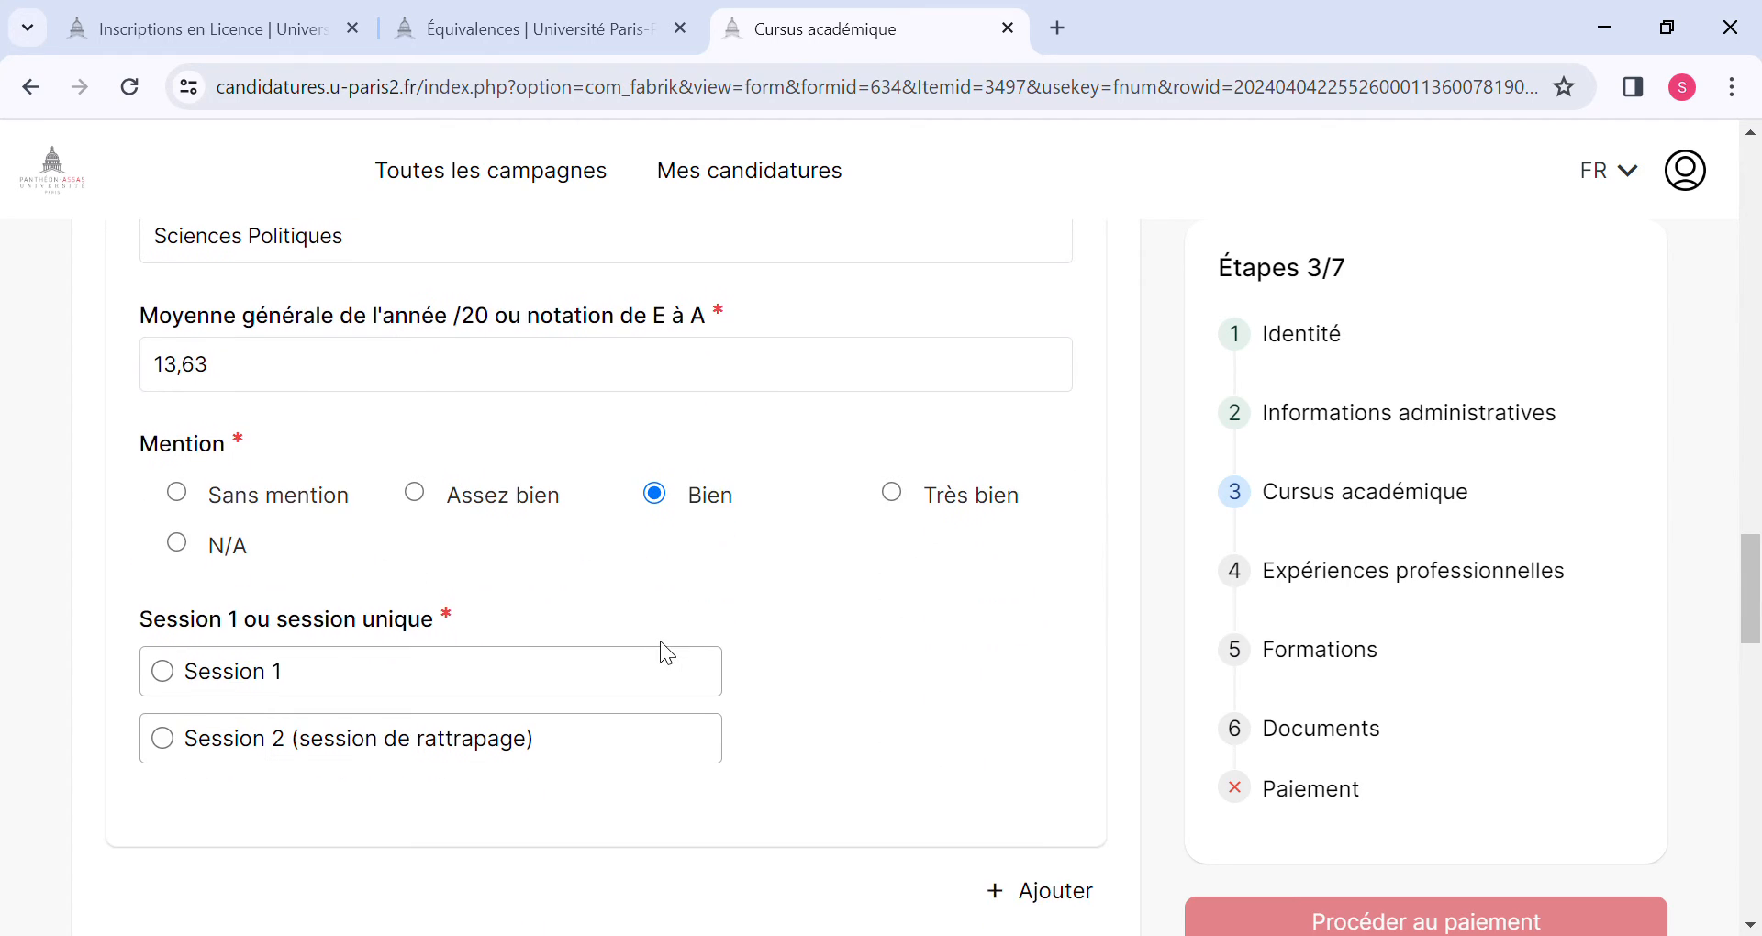
{"action": "left_click", "coordinate": [167, 672]}
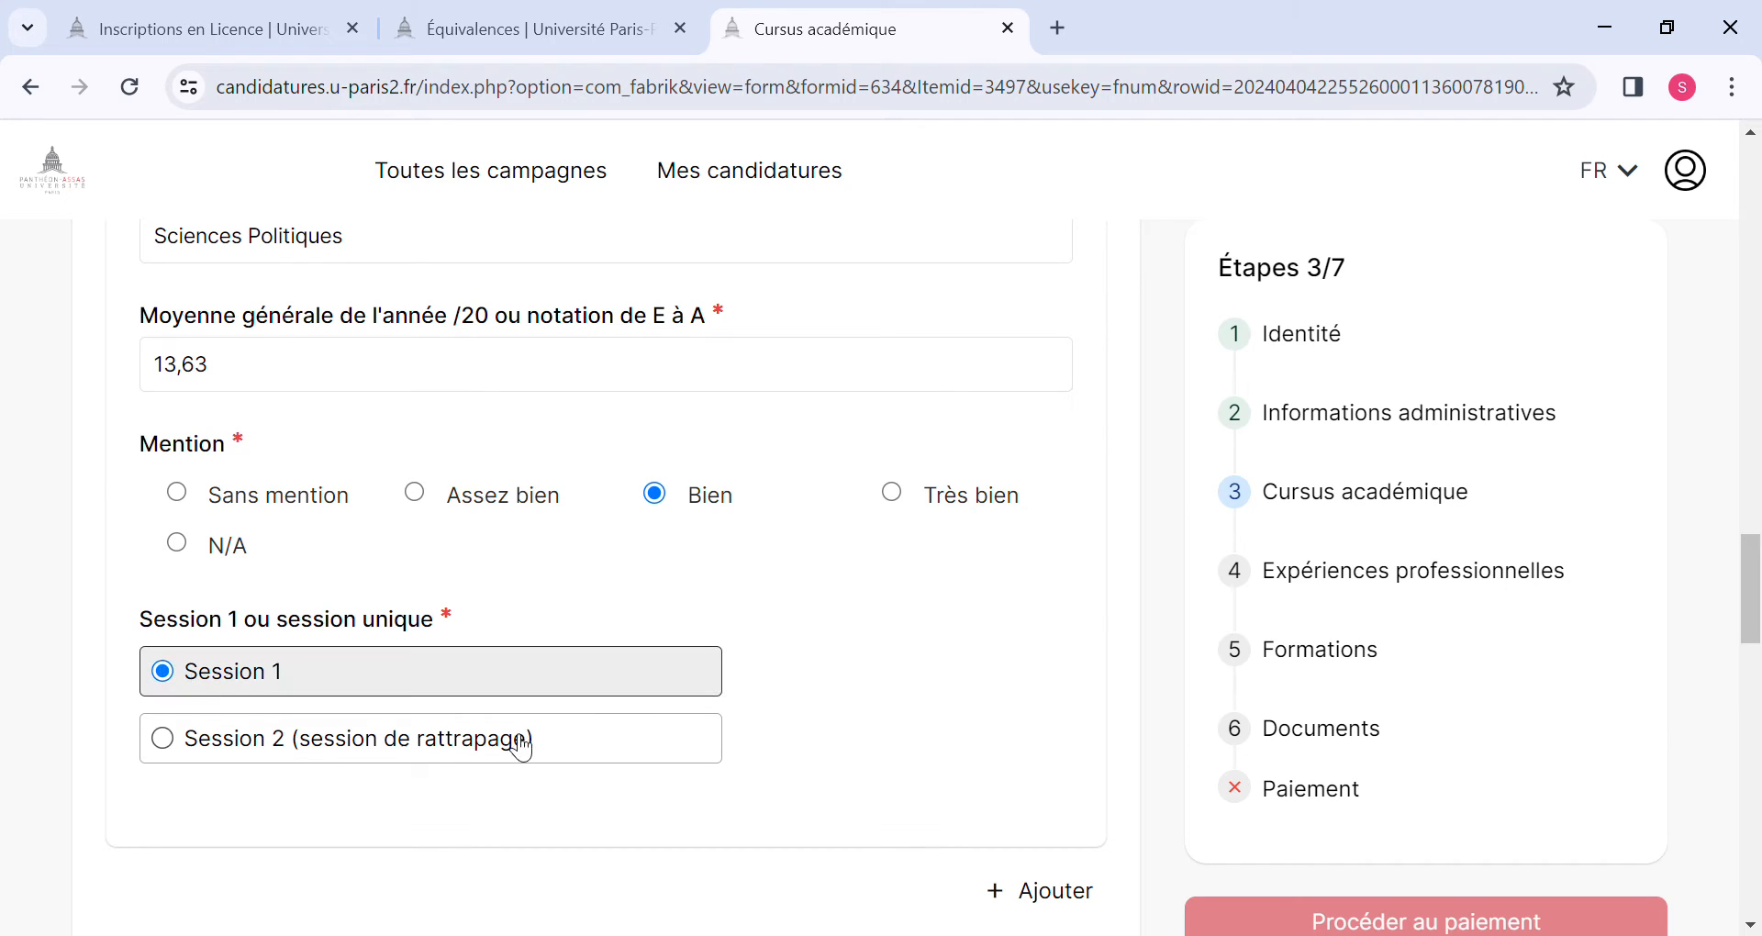
Add a third study-year entry to the academic record below the 2020-2021 year.
{"action": "scroll", "coordinate": [525, 748], "scroll_direction": "down", "scroll_amount": 4}
{"action": "scroll", "coordinate": [525, 748], "scroll_direction": "down", "scroll_amount": 1}
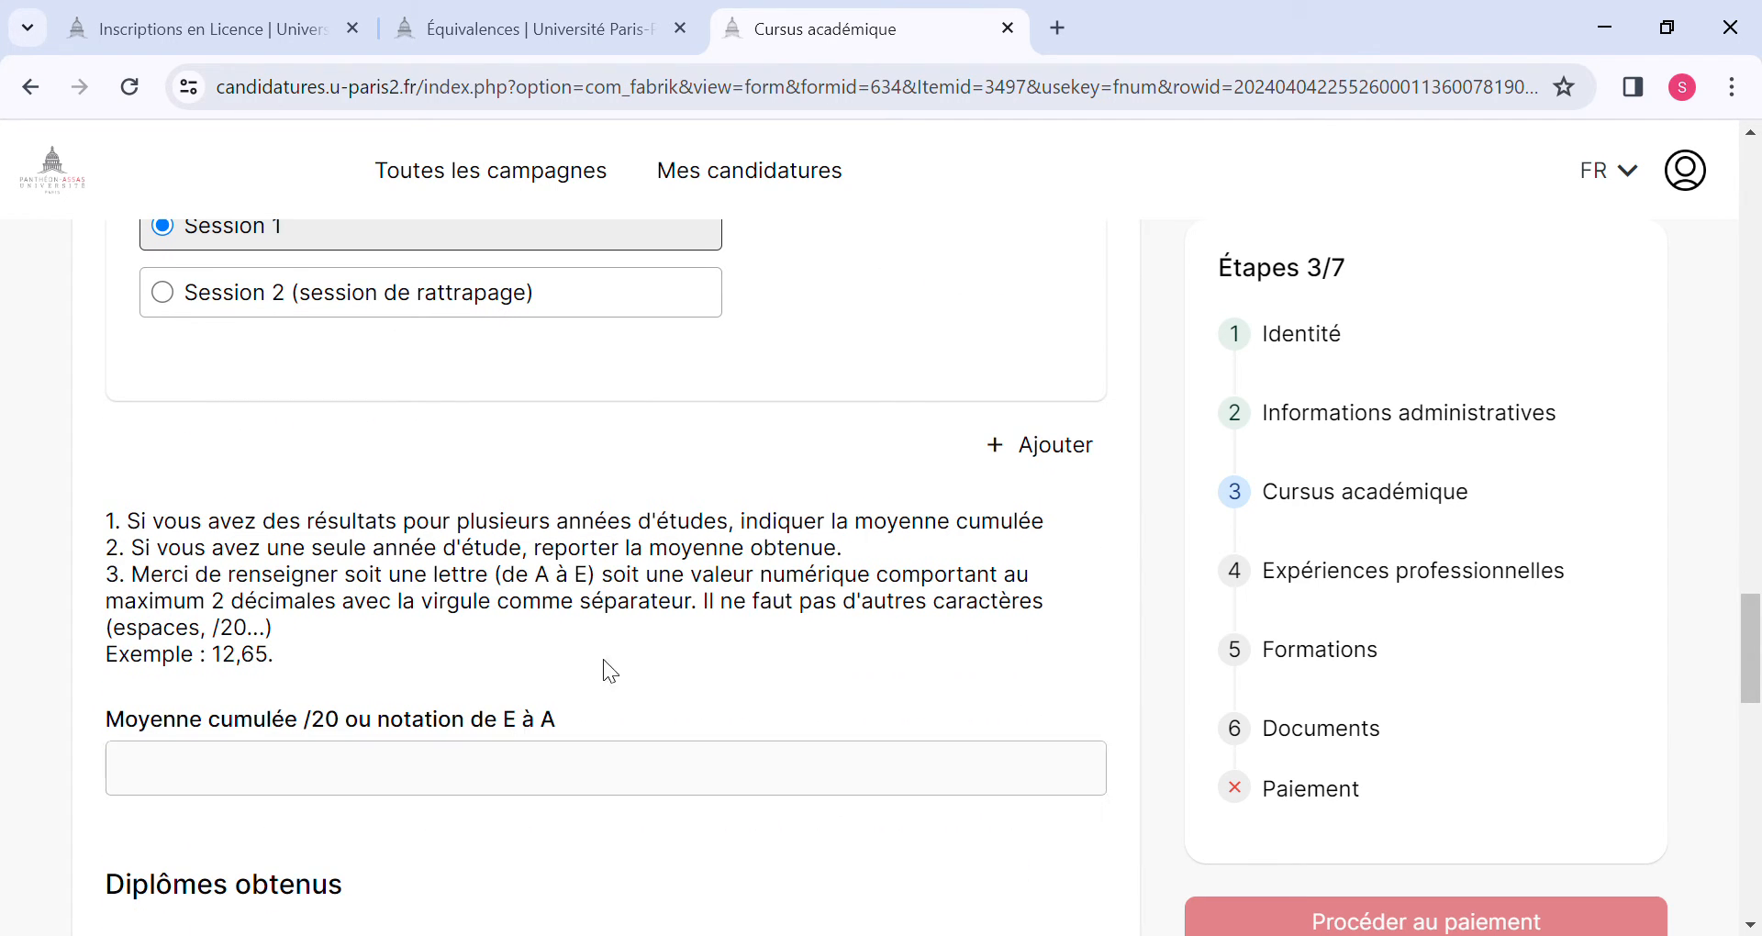
{"action": "left_click", "coordinate": [1007, 446]}
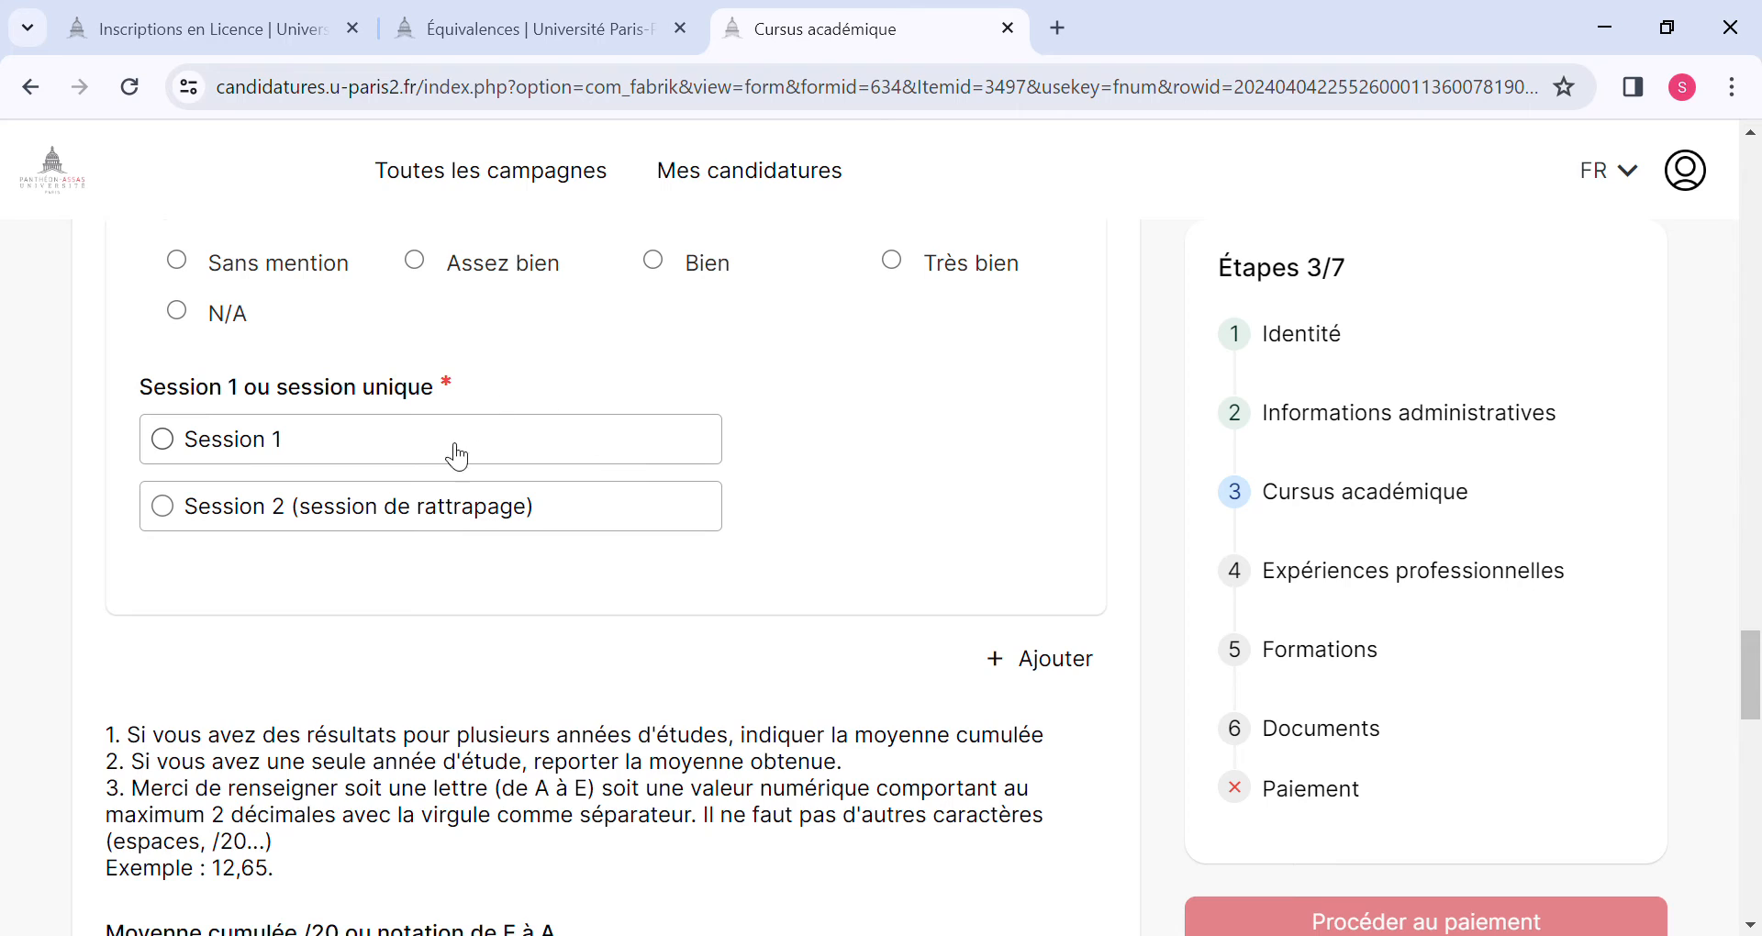
Set the third entry's school year to 2021-2022 and its level to L3 (ou équivalent).
{"action": "scroll", "coordinate": [481, 664], "scroll_direction": "up", "scroll_amount": 5}
{"action": "scroll", "coordinate": [487, 670], "scroll_direction": "up", "scroll_amount": 5}
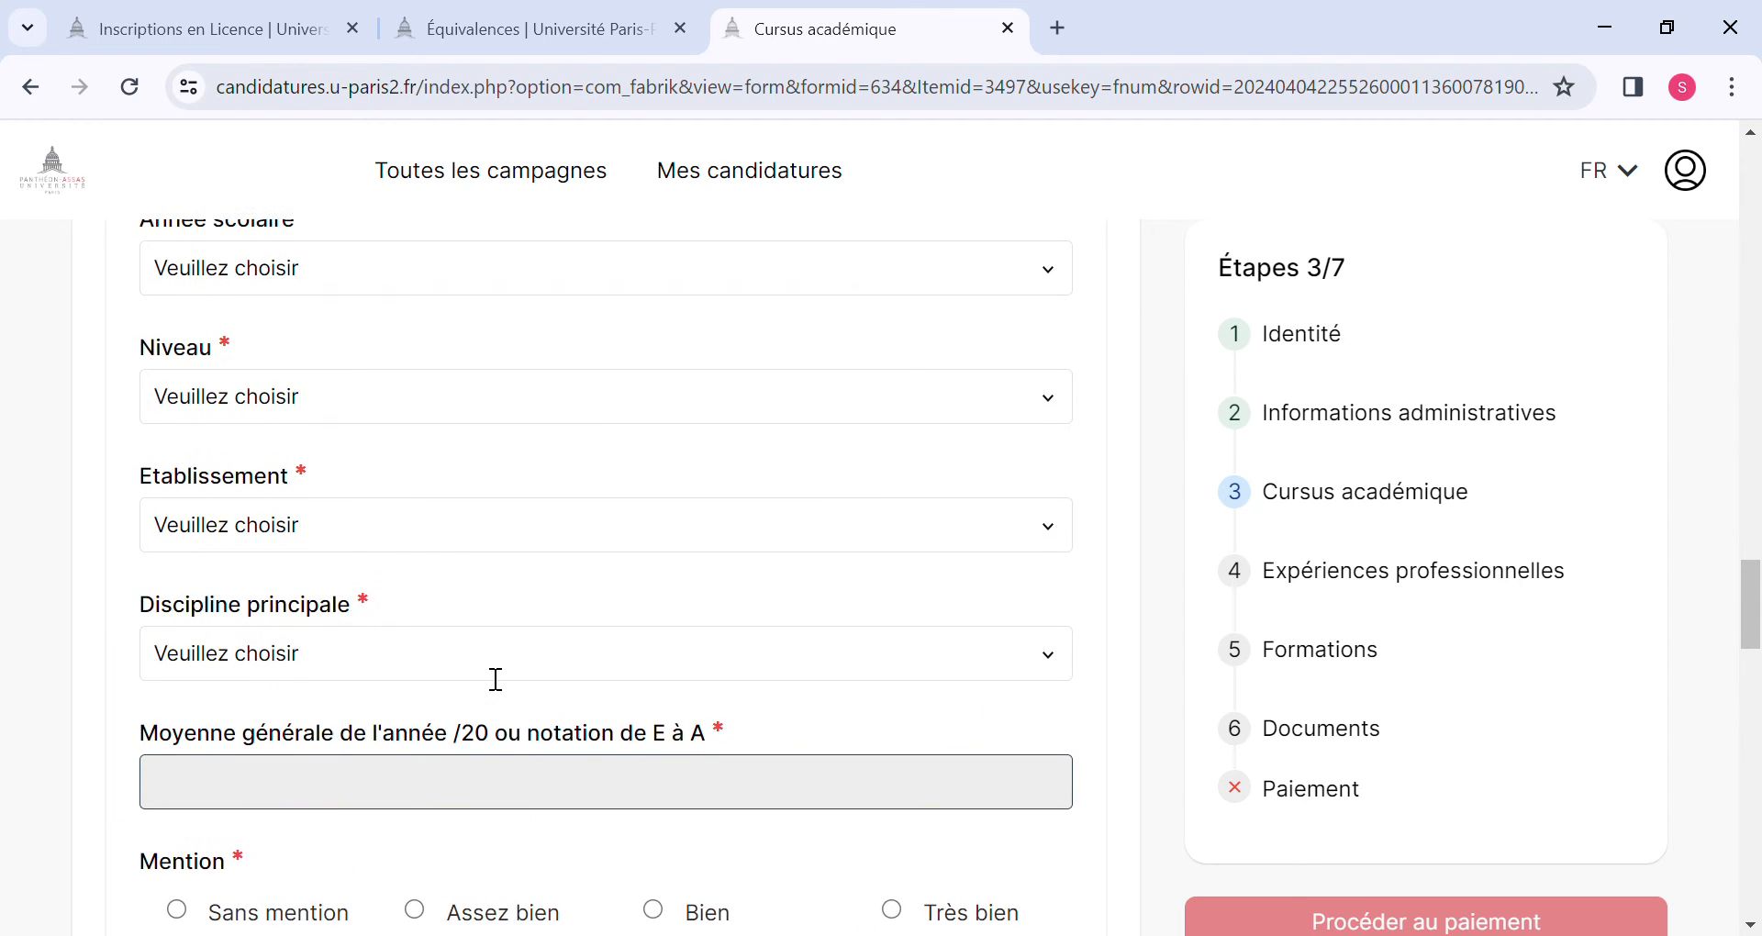
{"action": "left_click", "coordinate": [838, 564]}
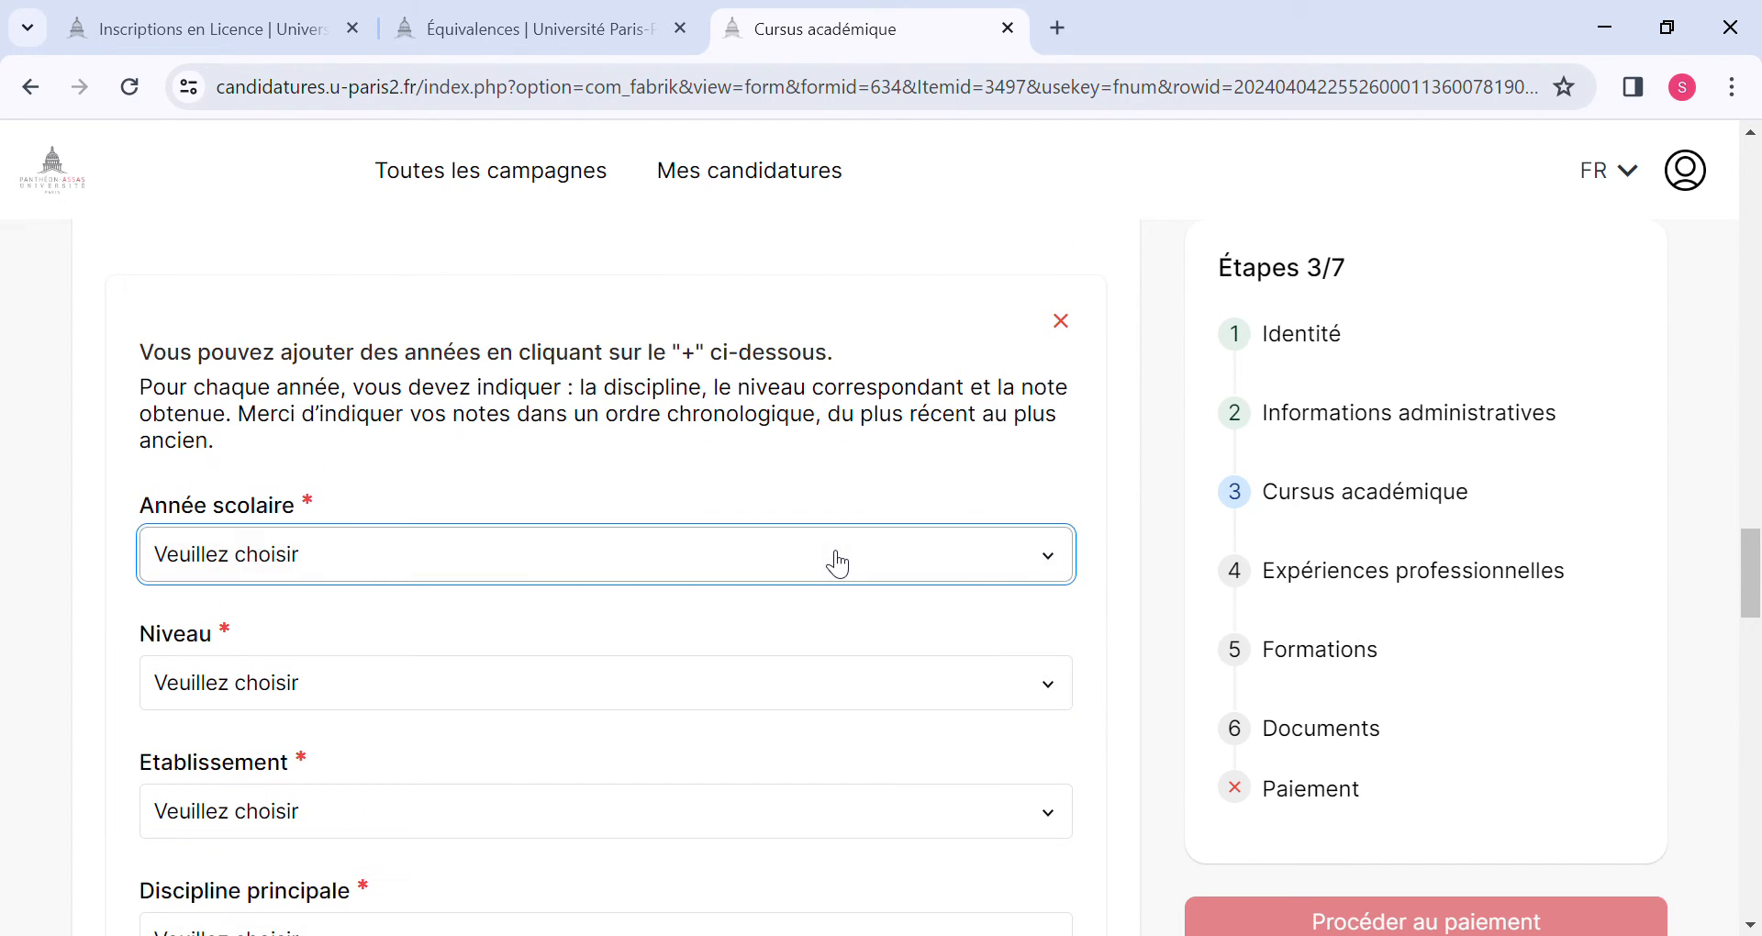
{"action": "left_click", "coordinate": [271, 90]}
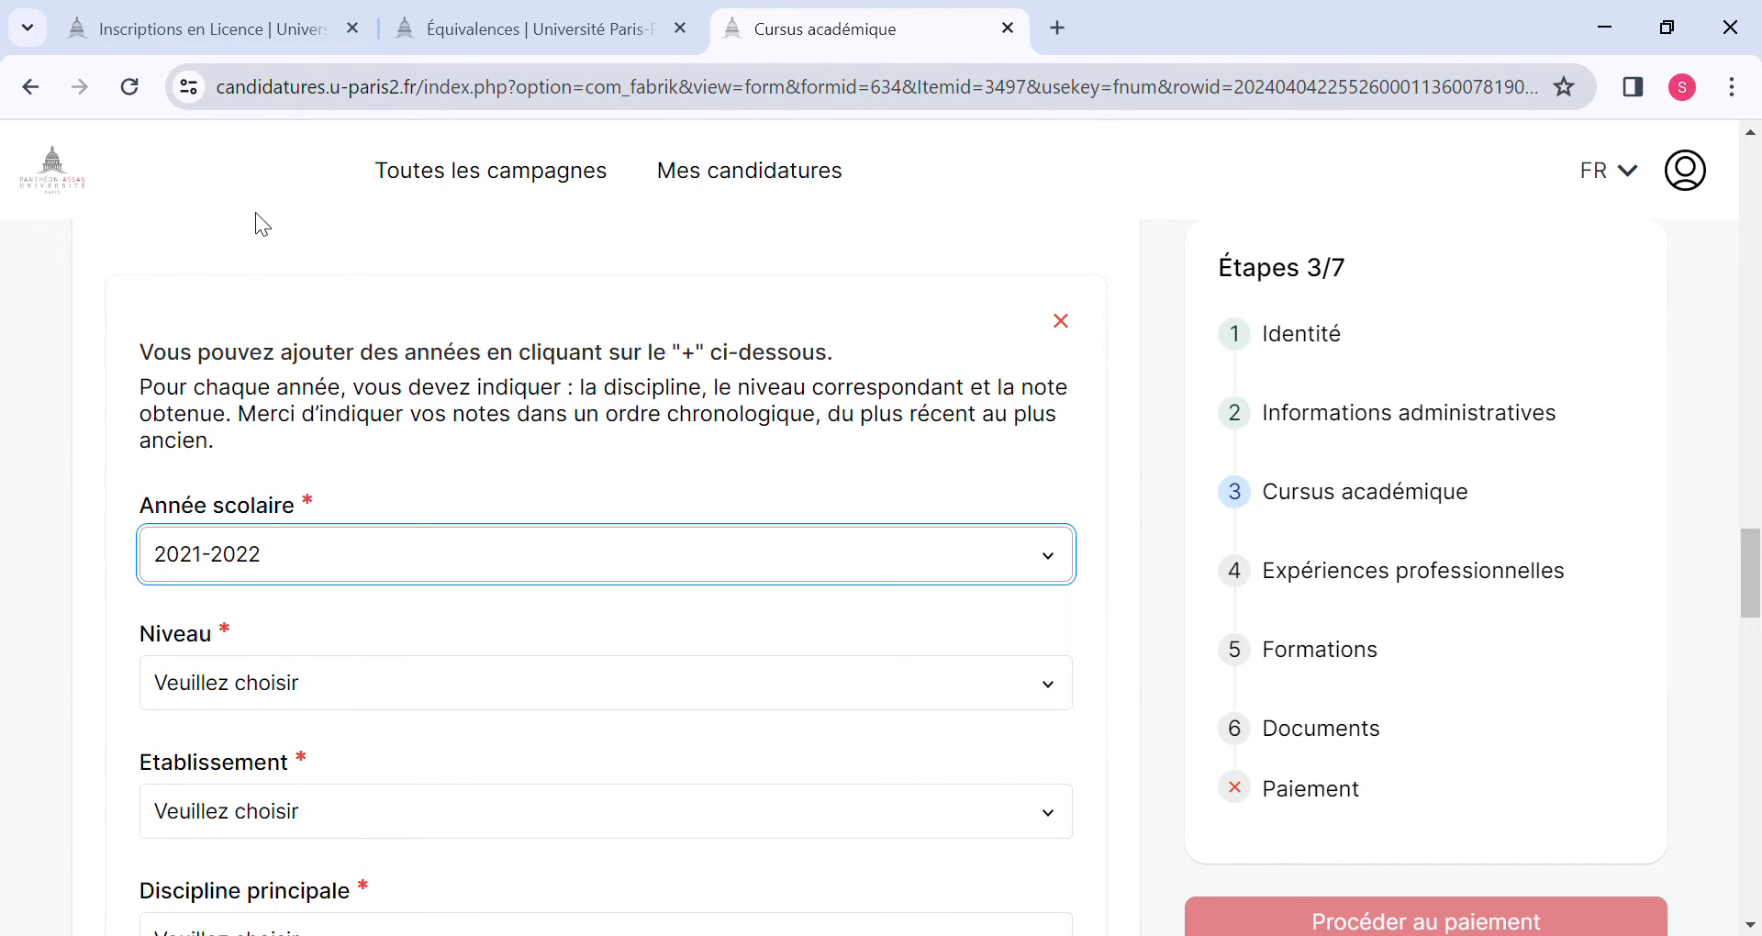
{"action": "left_click", "coordinate": [332, 674]}
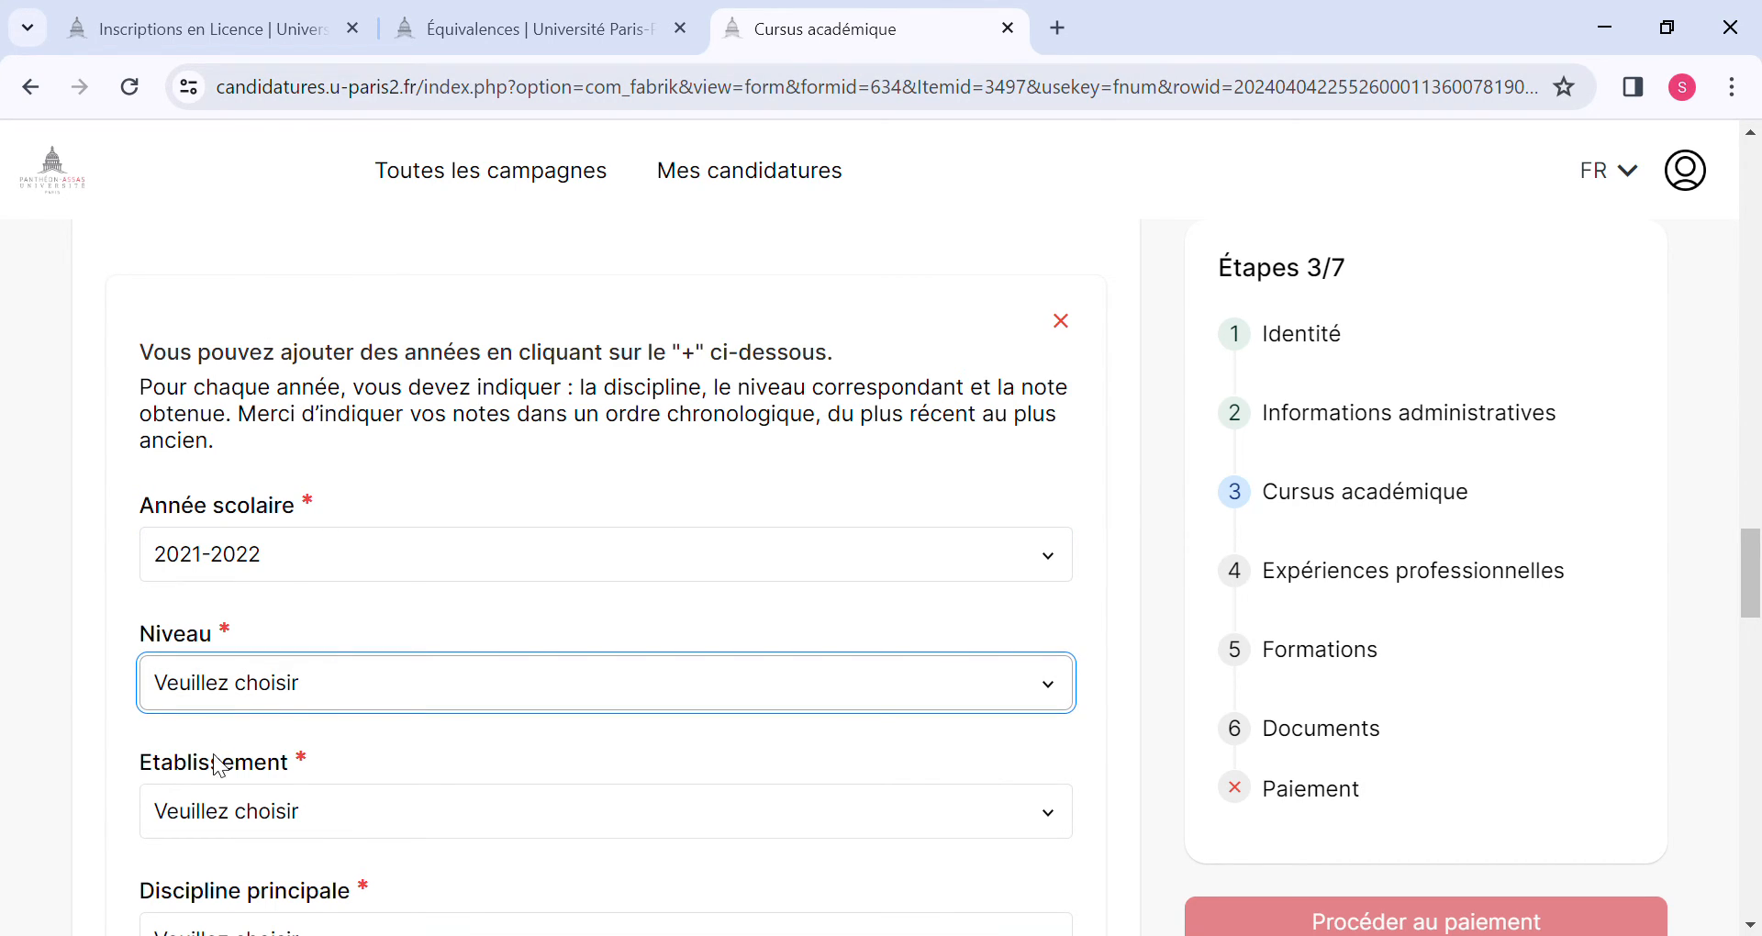
{"action": "left_click", "coordinate": [208, 812]}
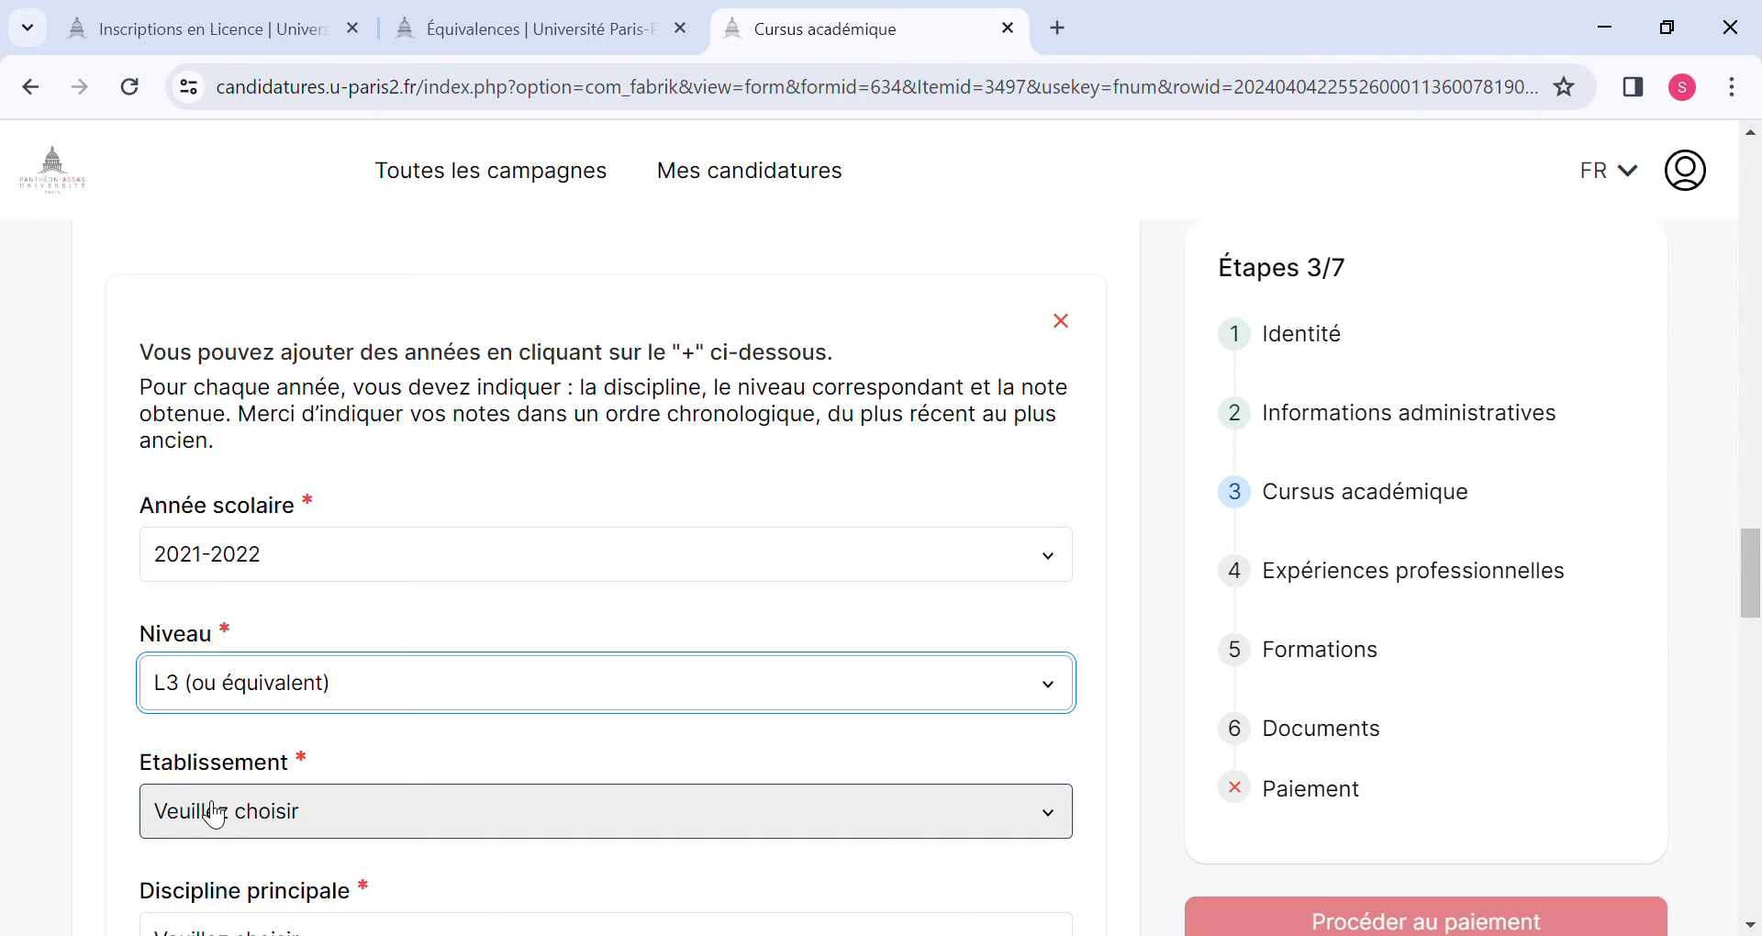
Set the 2021-2022 entry's institution to Autre and enter UGLC-SC as its name.
{"action": "left_click", "coordinate": [255, 824]}
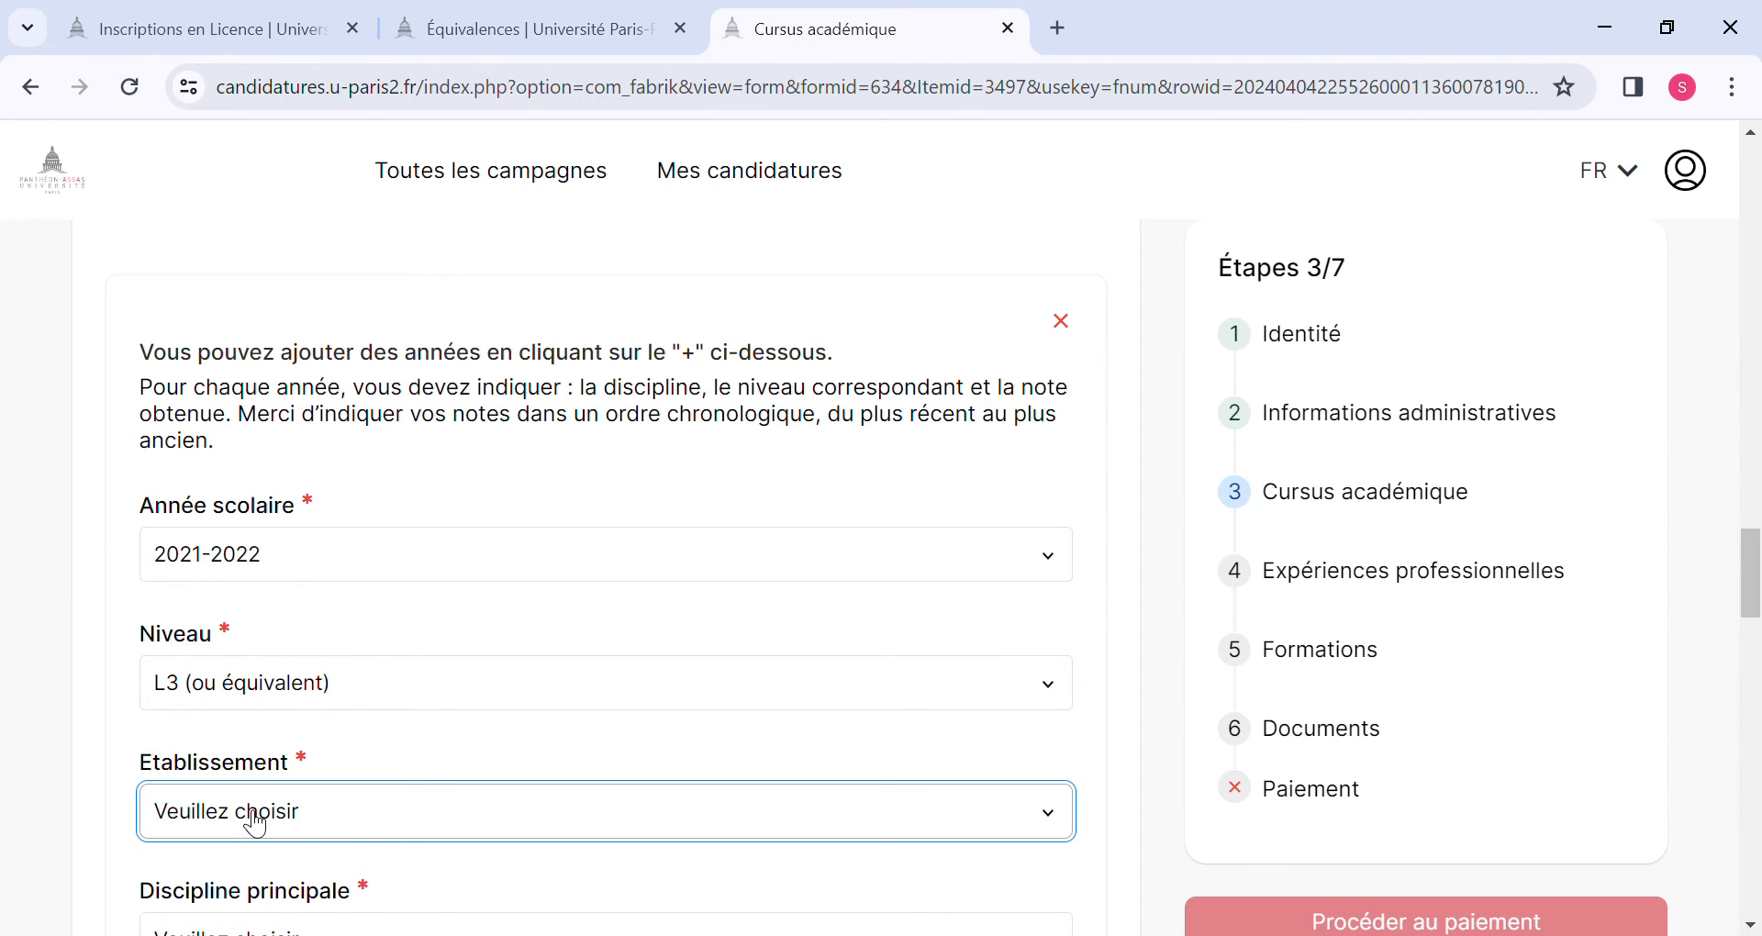
{"action": "left_click", "coordinate": [193, 777]}
{"action": "scroll", "coordinate": [209, 850], "scroll_direction": "down", "scroll_amount": 2}
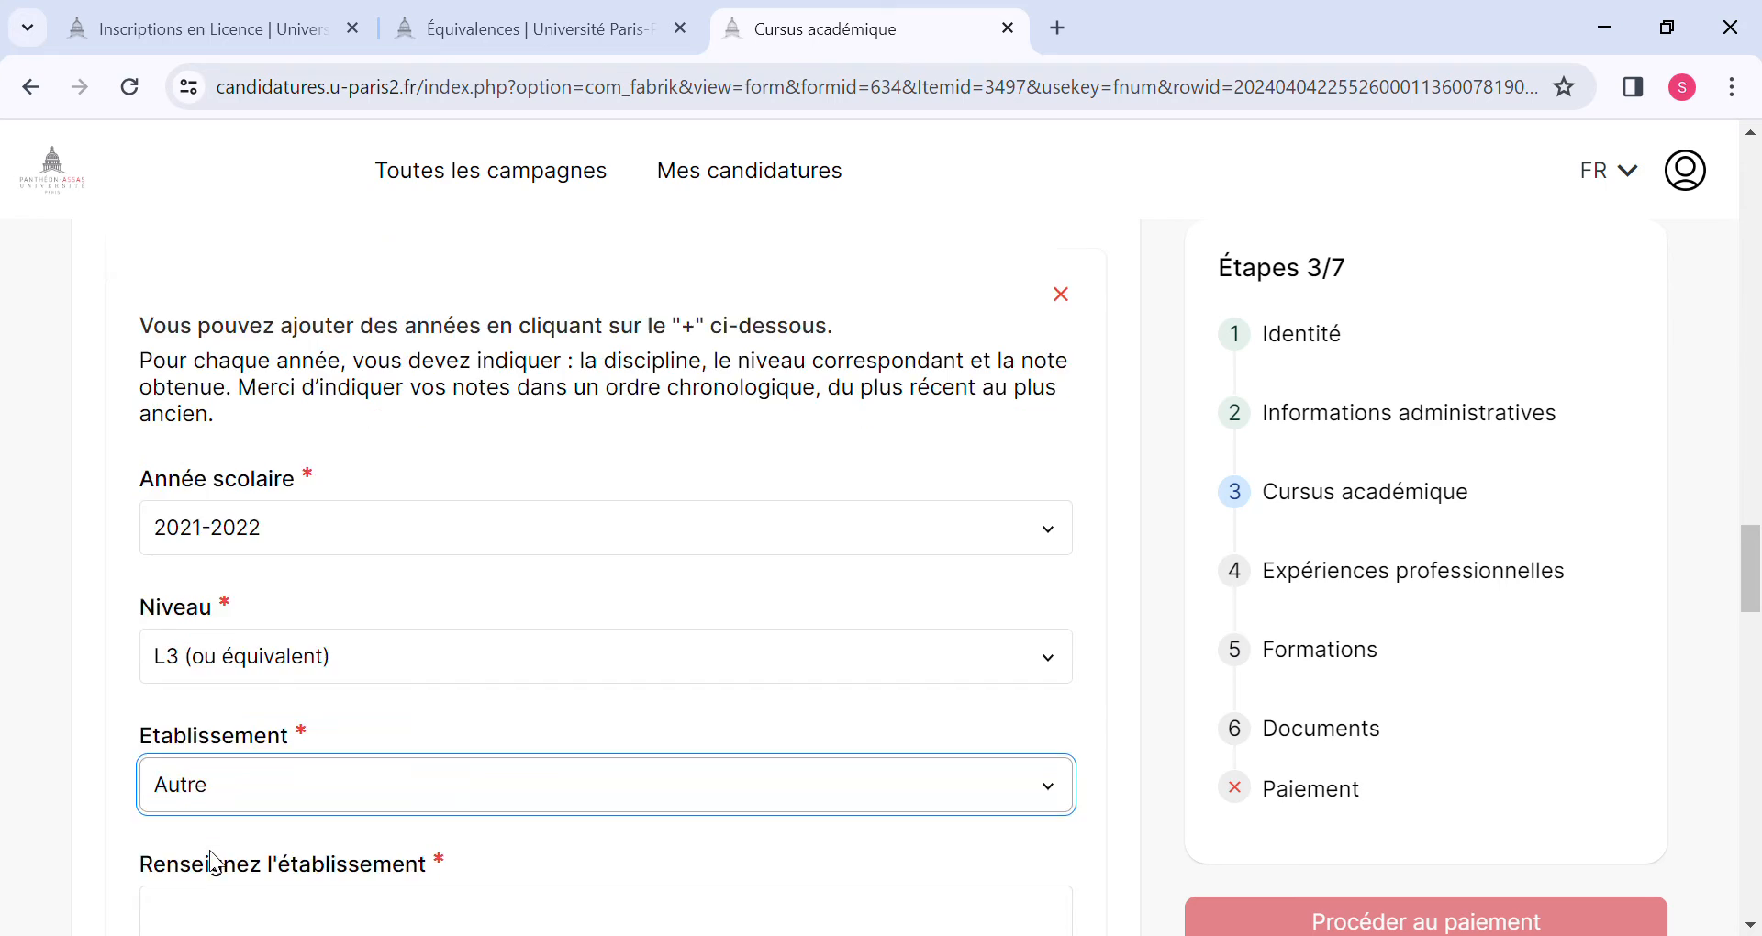
{"action": "left_click", "coordinate": [215, 793]}
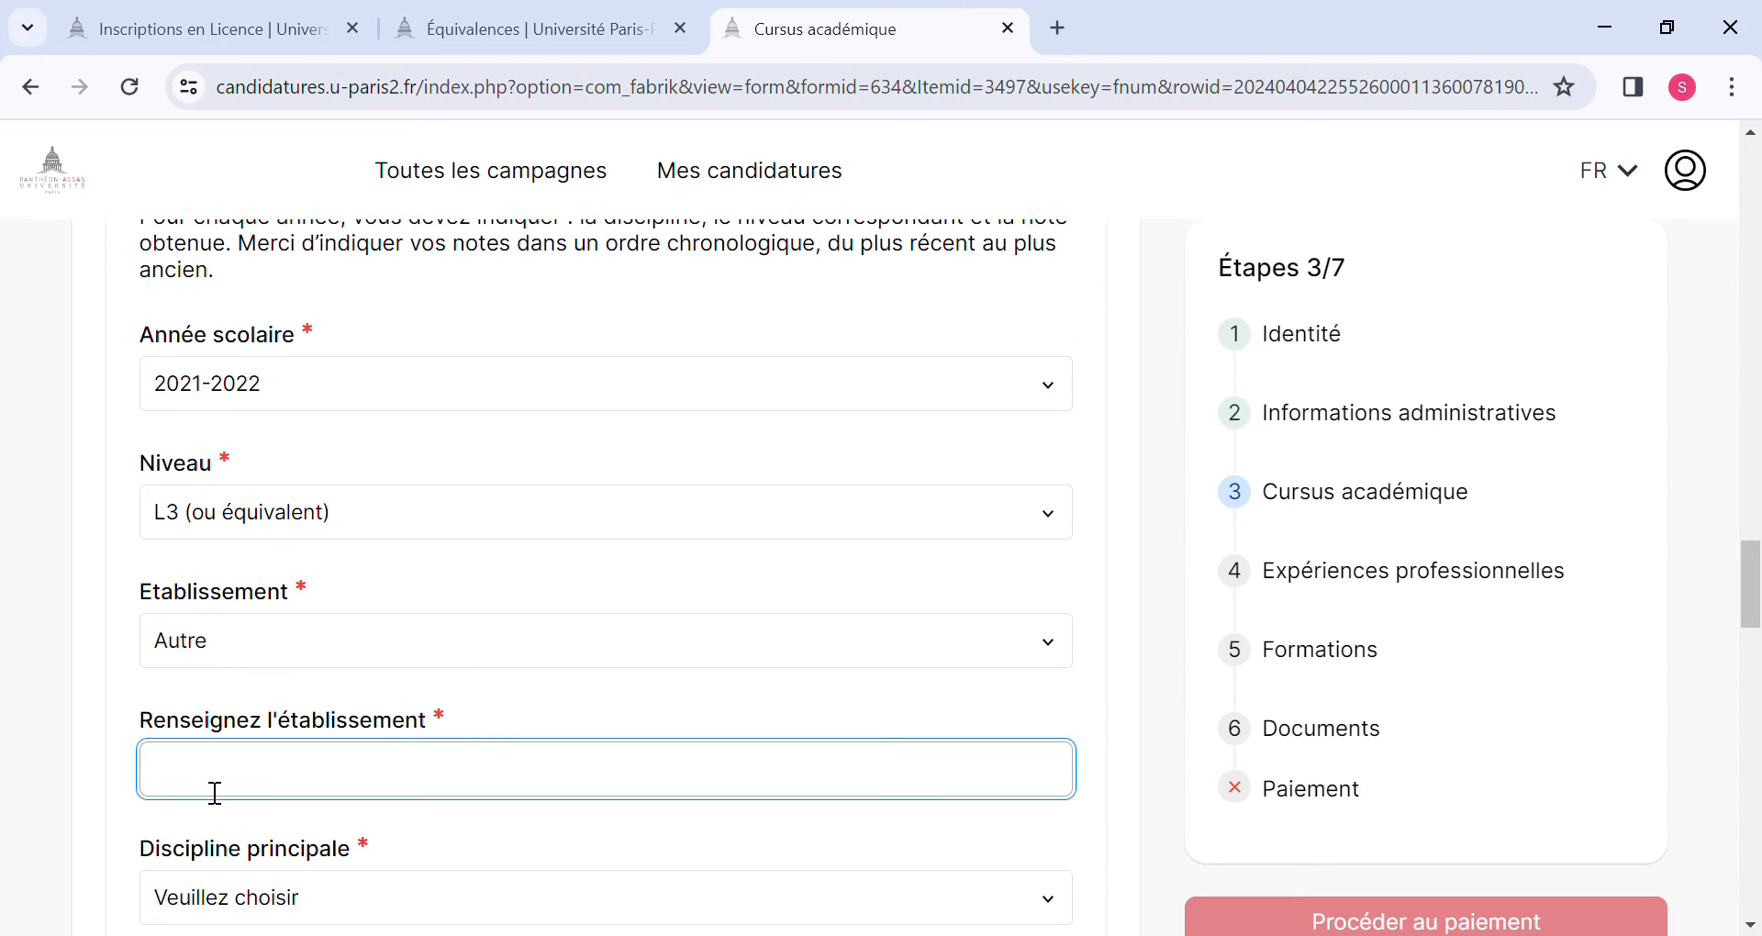
{"action": "type", "text": "UGLC-SC"}
Set the 2021-2022 main discipline to Autre (champ à renseigner) and specify it as Sciences Politiques.
{"action": "scroll", "coordinate": [215, 793], "scroll_direction": "down", "scroll_amount": 2}
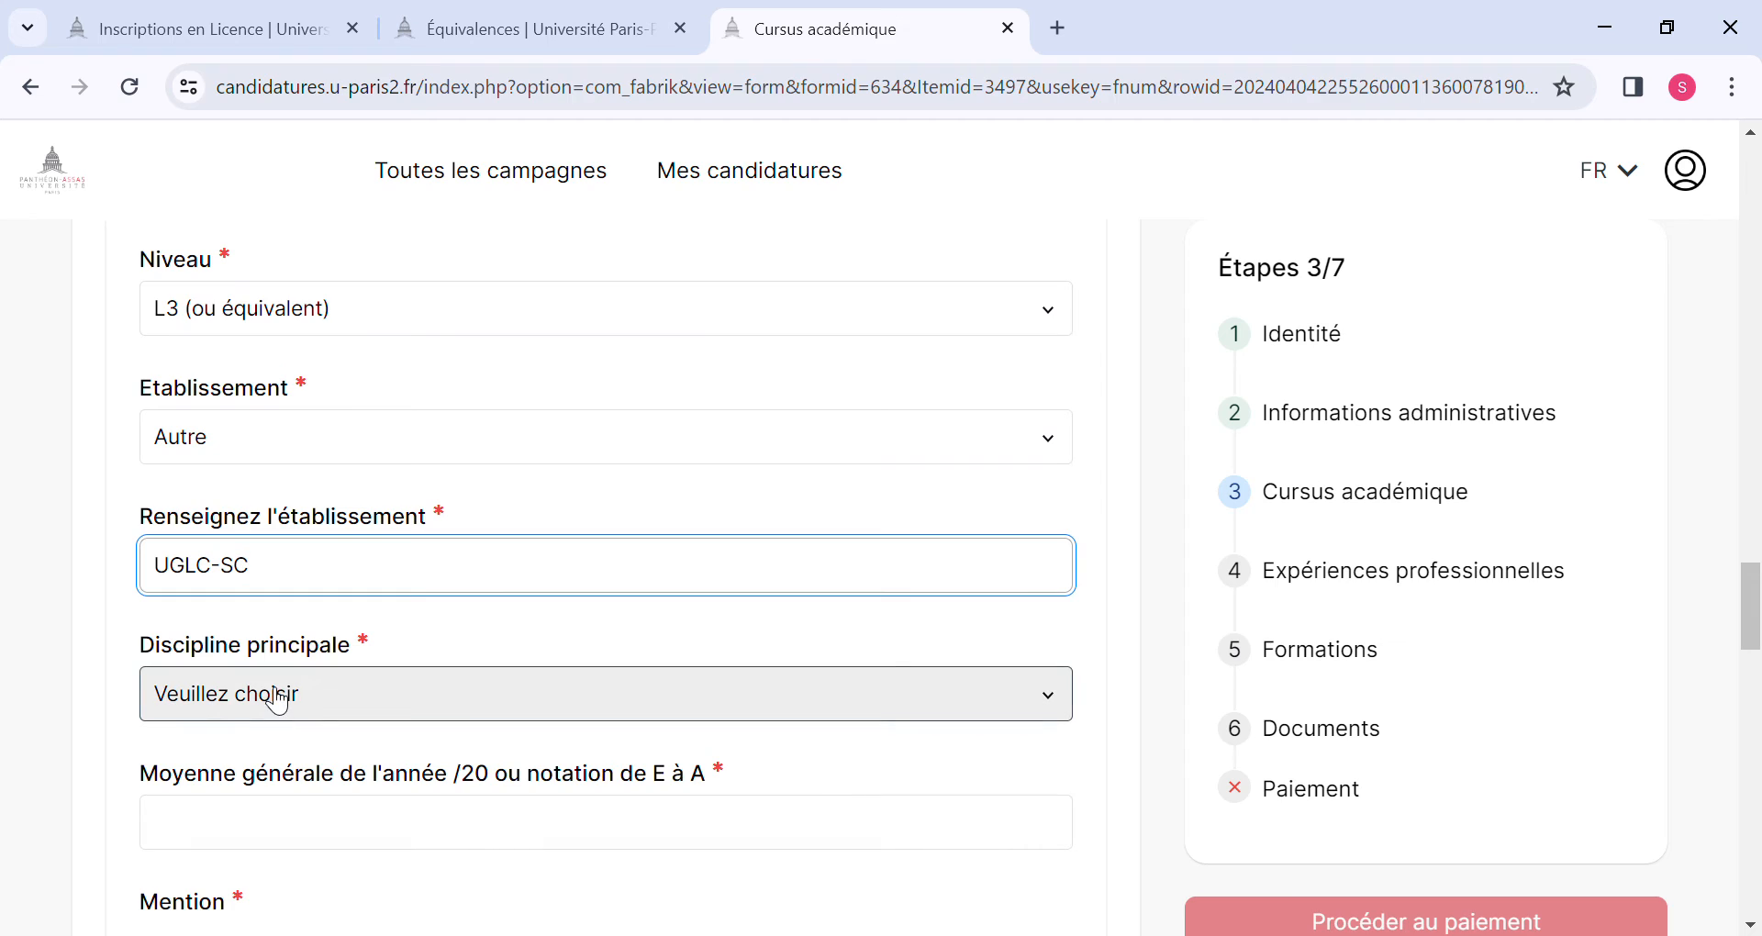
{"action": "key", "text": "Tab"}
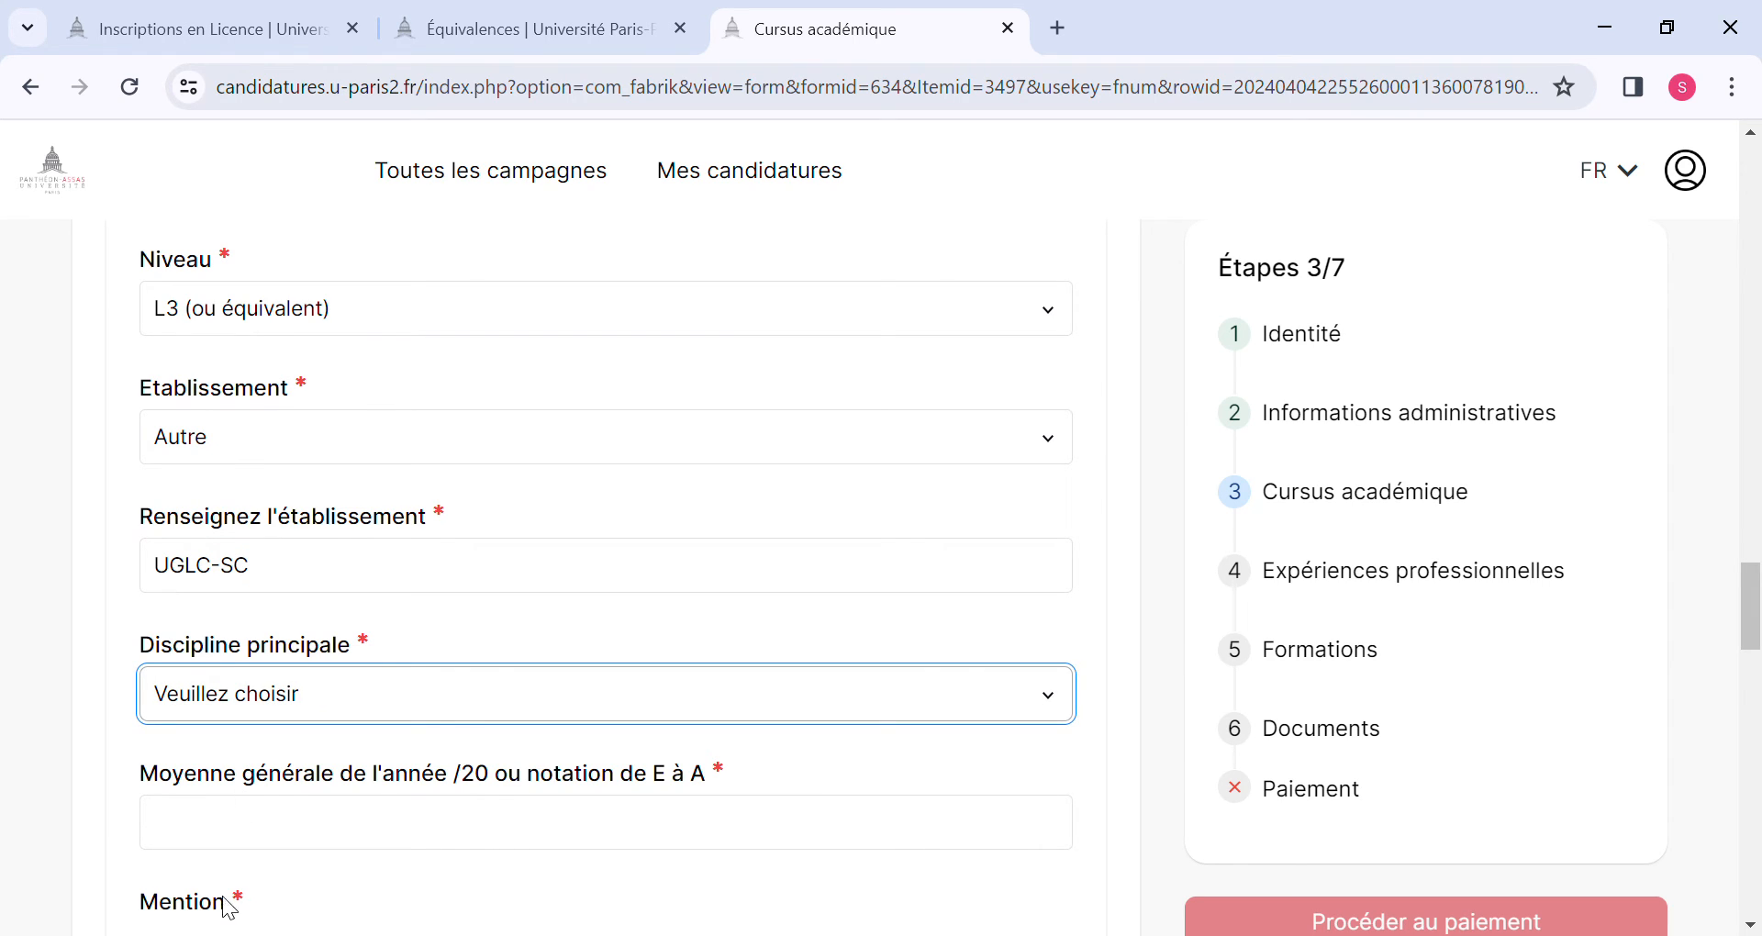
{"action": "key", "text": "a"}
{"action": "left_click", "coordinate": [247, 842]}
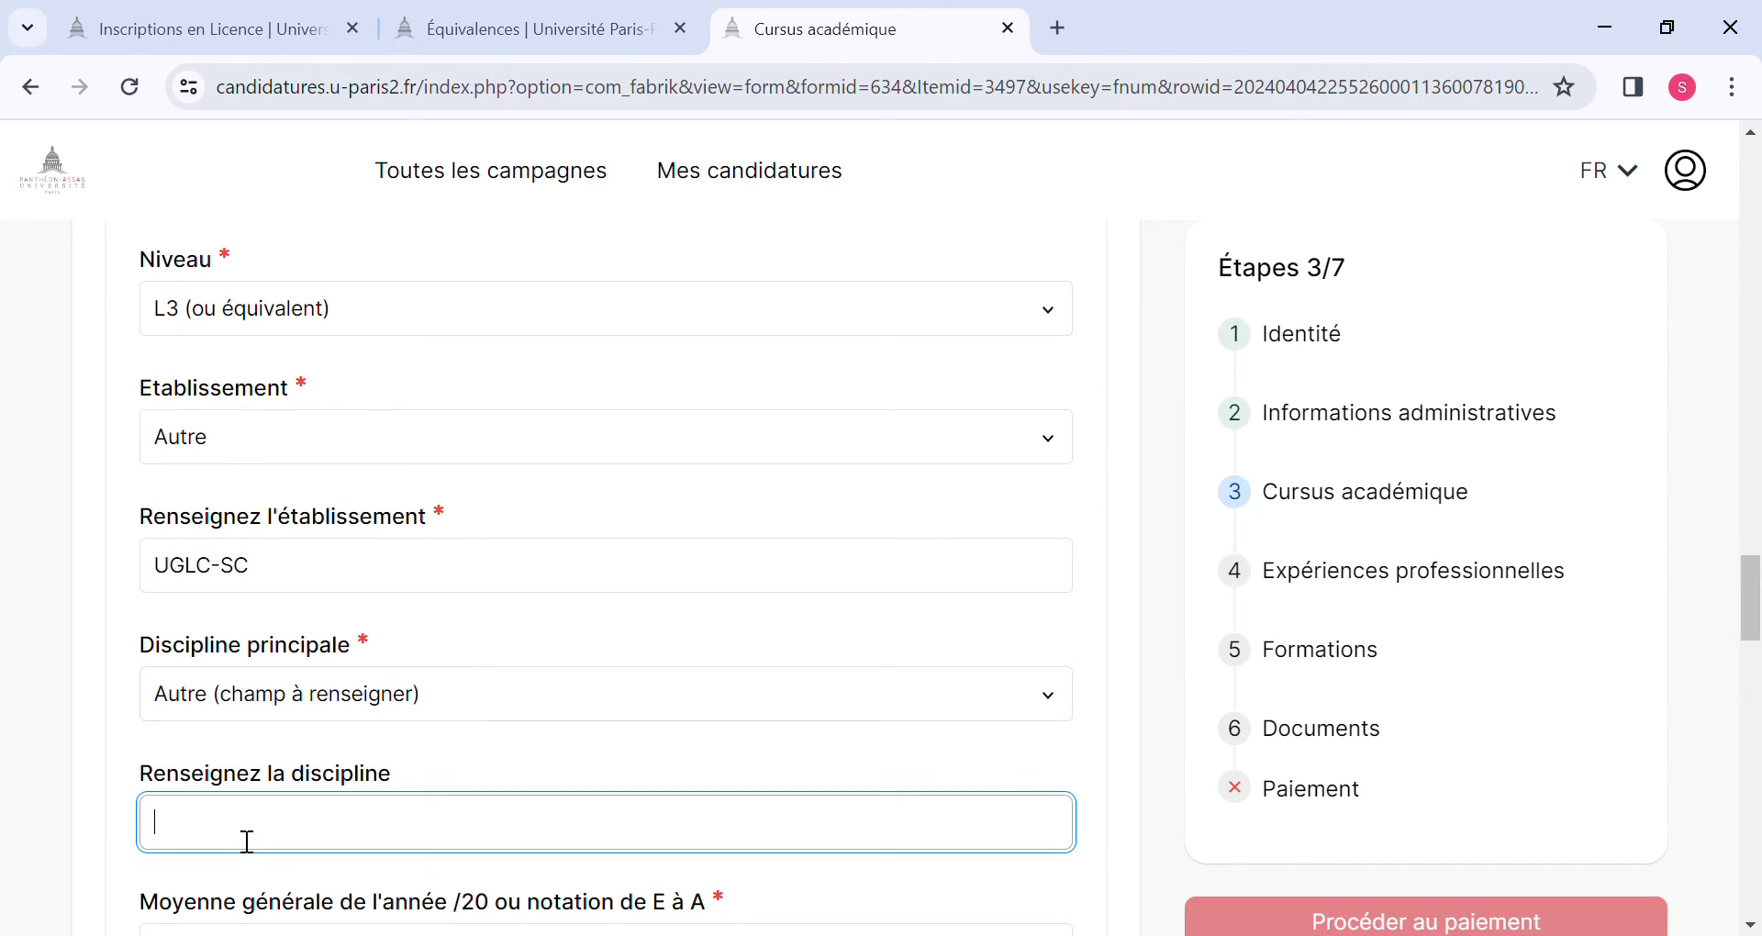
{"action": "type", "text": "Sciences Politiques"}
Enter 11,32 as the general average for the 2021-2022 year.
{"action": "scroll", "coordinate": [247, 842], "scroll_direction": "down", "scroll_amount": 2}
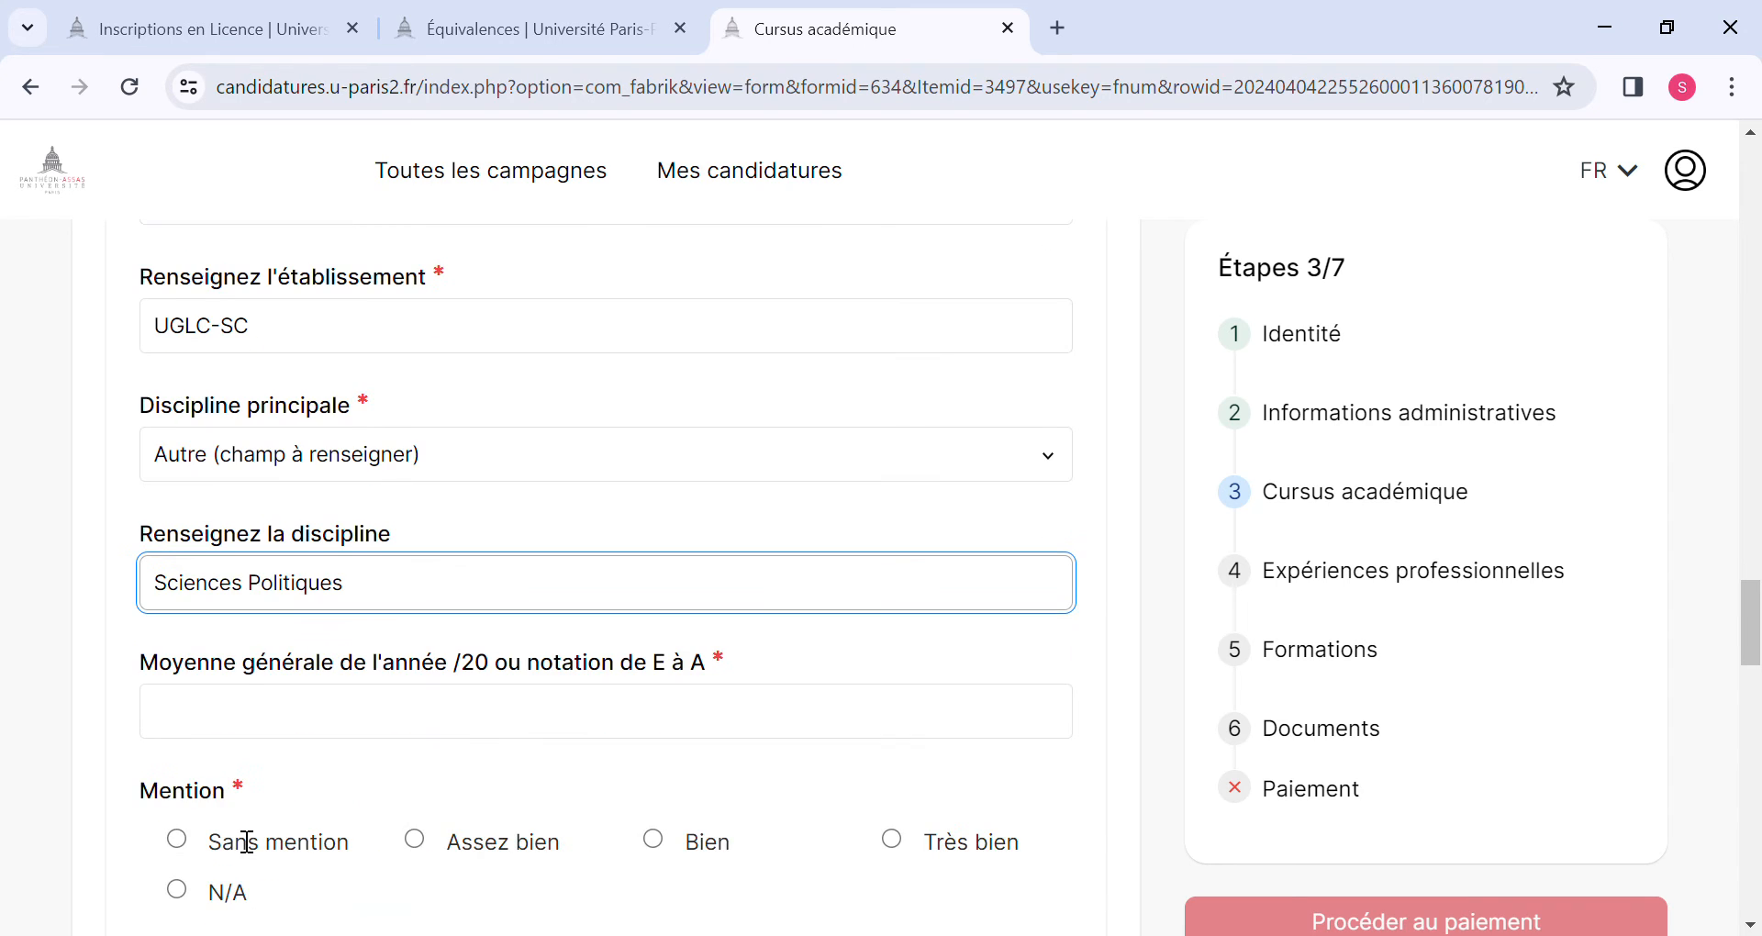
{"action": "left_click", "coordinate": [420, 709]}
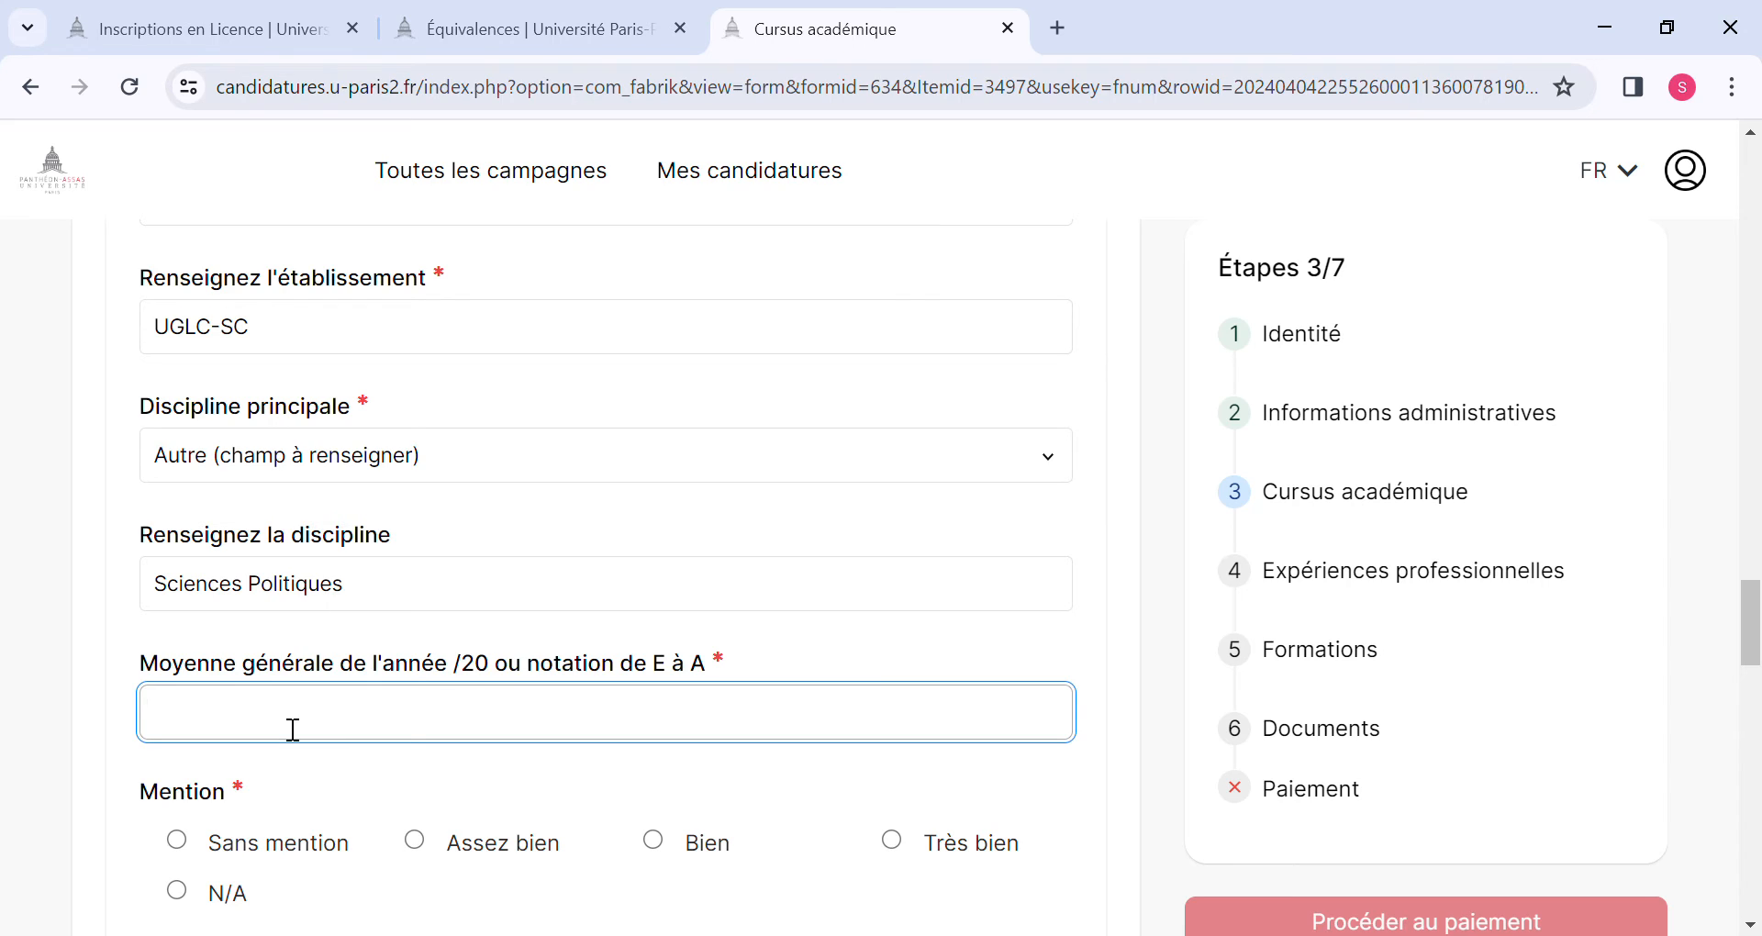
{"action": "type", "text": "11,32"}
Set the 2021-2022 mention to Sans mention and choose Session 1 as its exam session.
{"action": "left_click", "coordinate": [437, 853]}
{"action": "scroll", "coordinate": [429, 853], "scroll_direction": "down", "scroll_amount": 3}
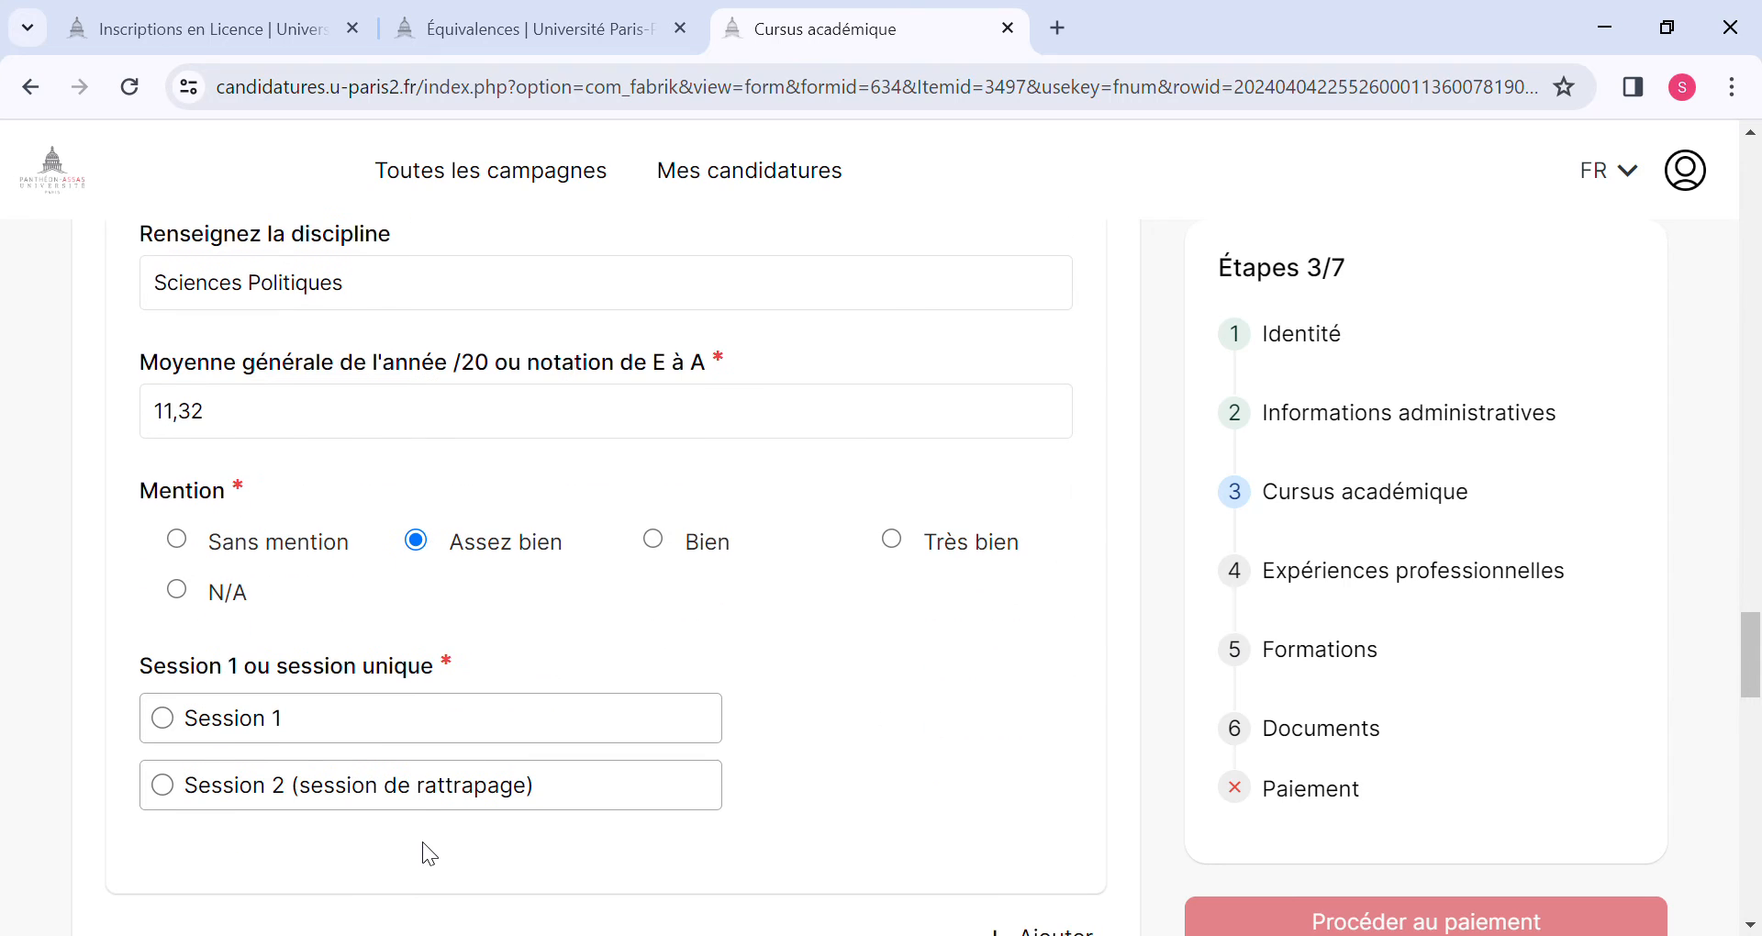
{"action": "left_click", "coordinate": [179, 543]}
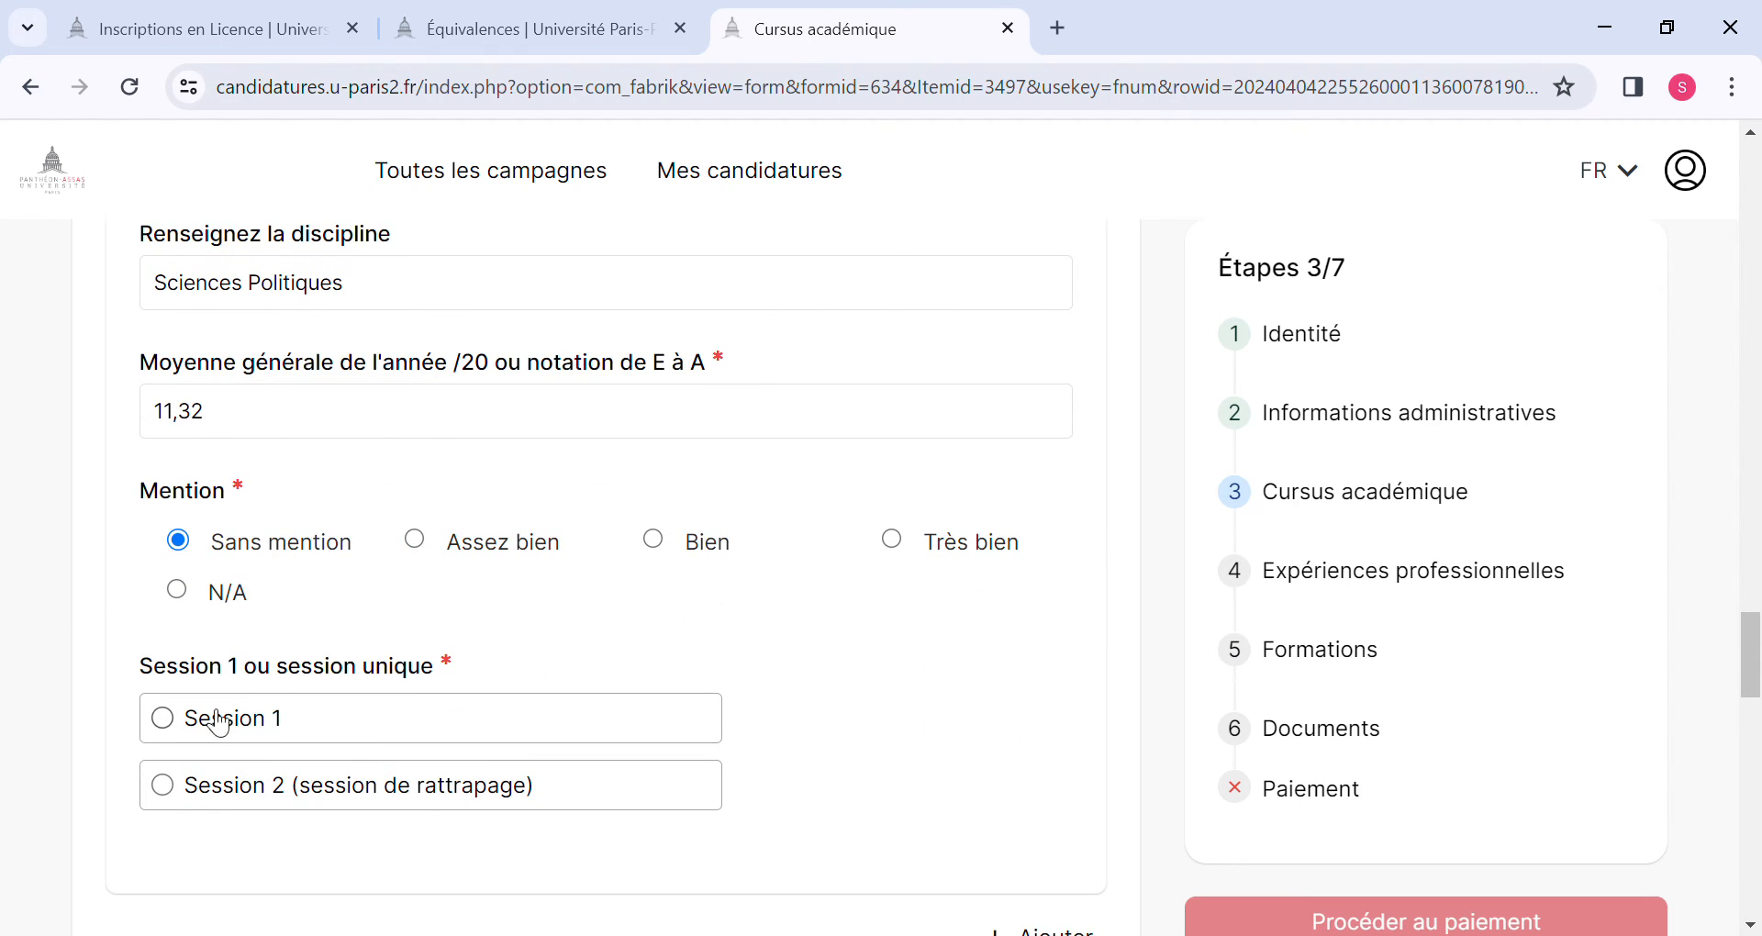
{"action": "left_click", "coordinate": [165, 722]}
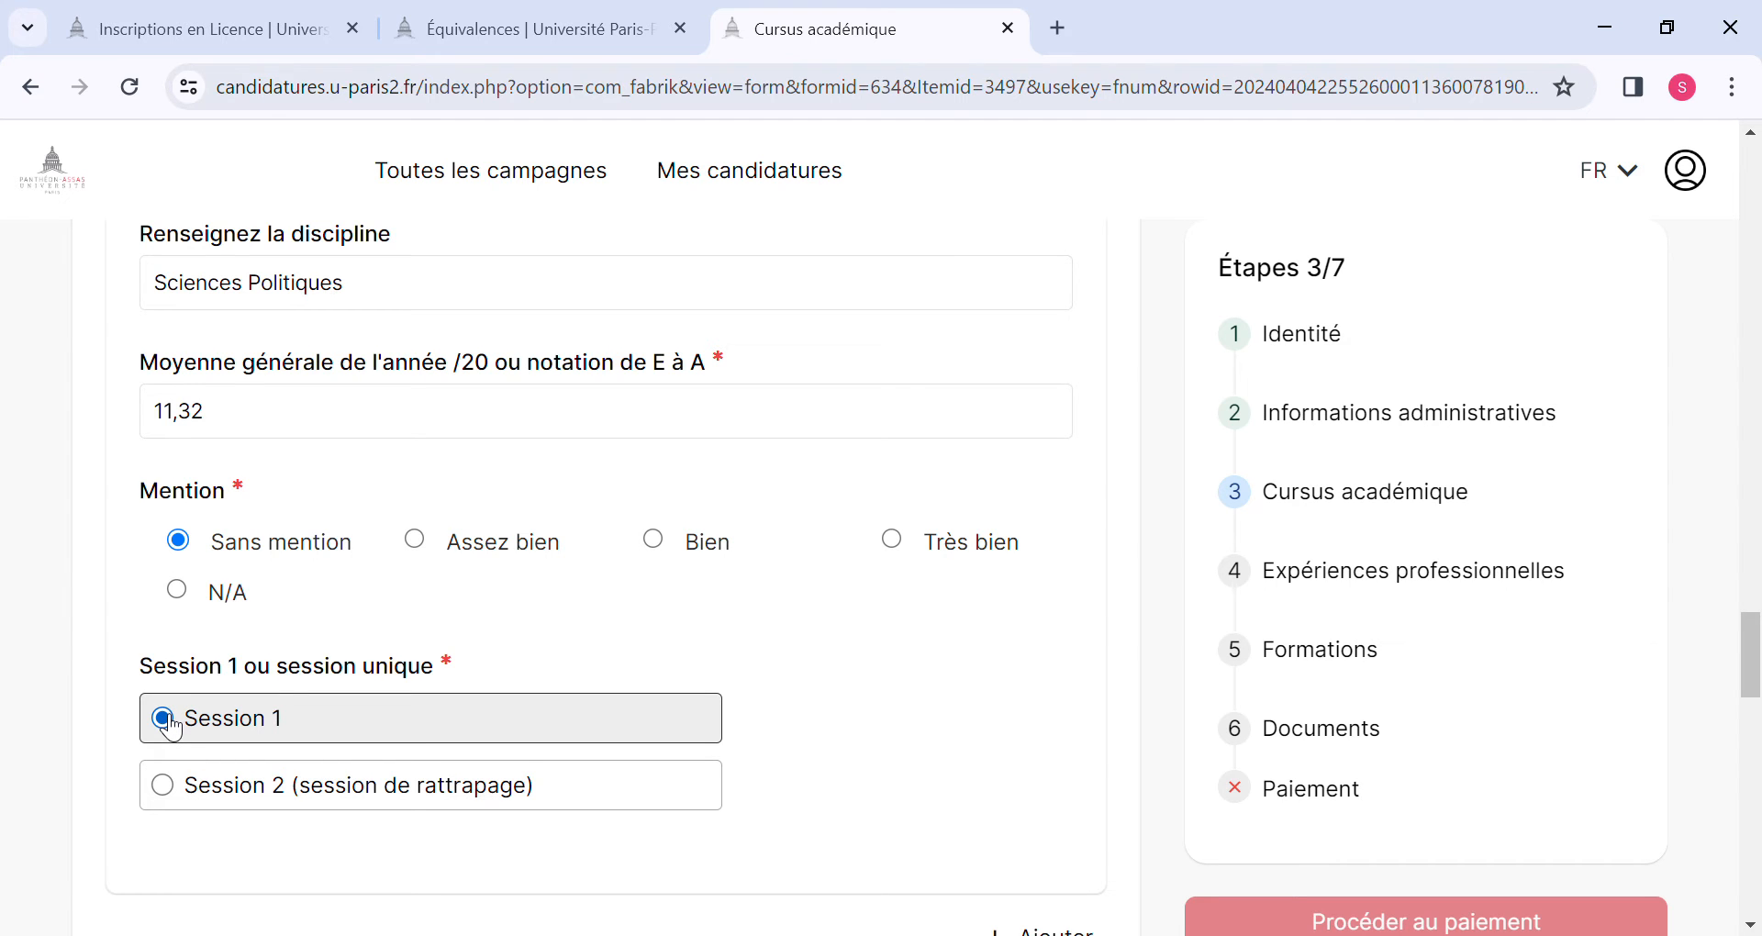
Enter 13,02 as the cumulative average below the study-year entries.
{"action": "scroll", "coordinate": [170, 727], "scroll_direction": "down", "scroll_amount": 5}
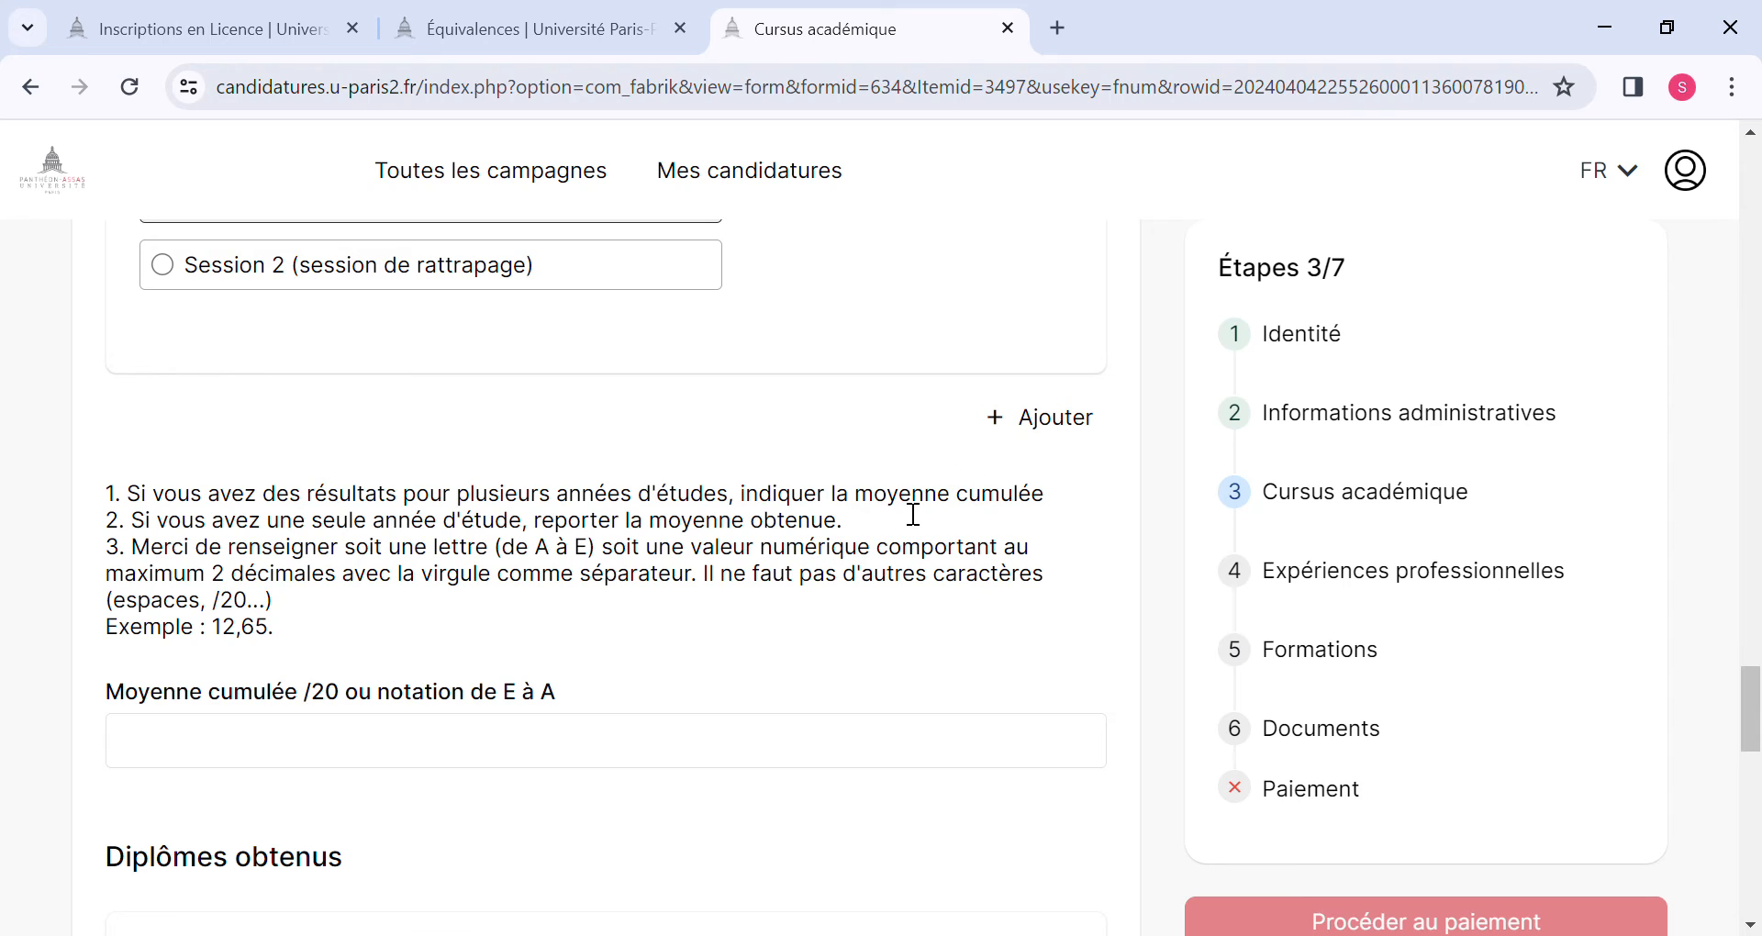
{"action": "scroll", "coordinate": [642, 622], "scroll_direction": "down", "scroll_amount": 2}
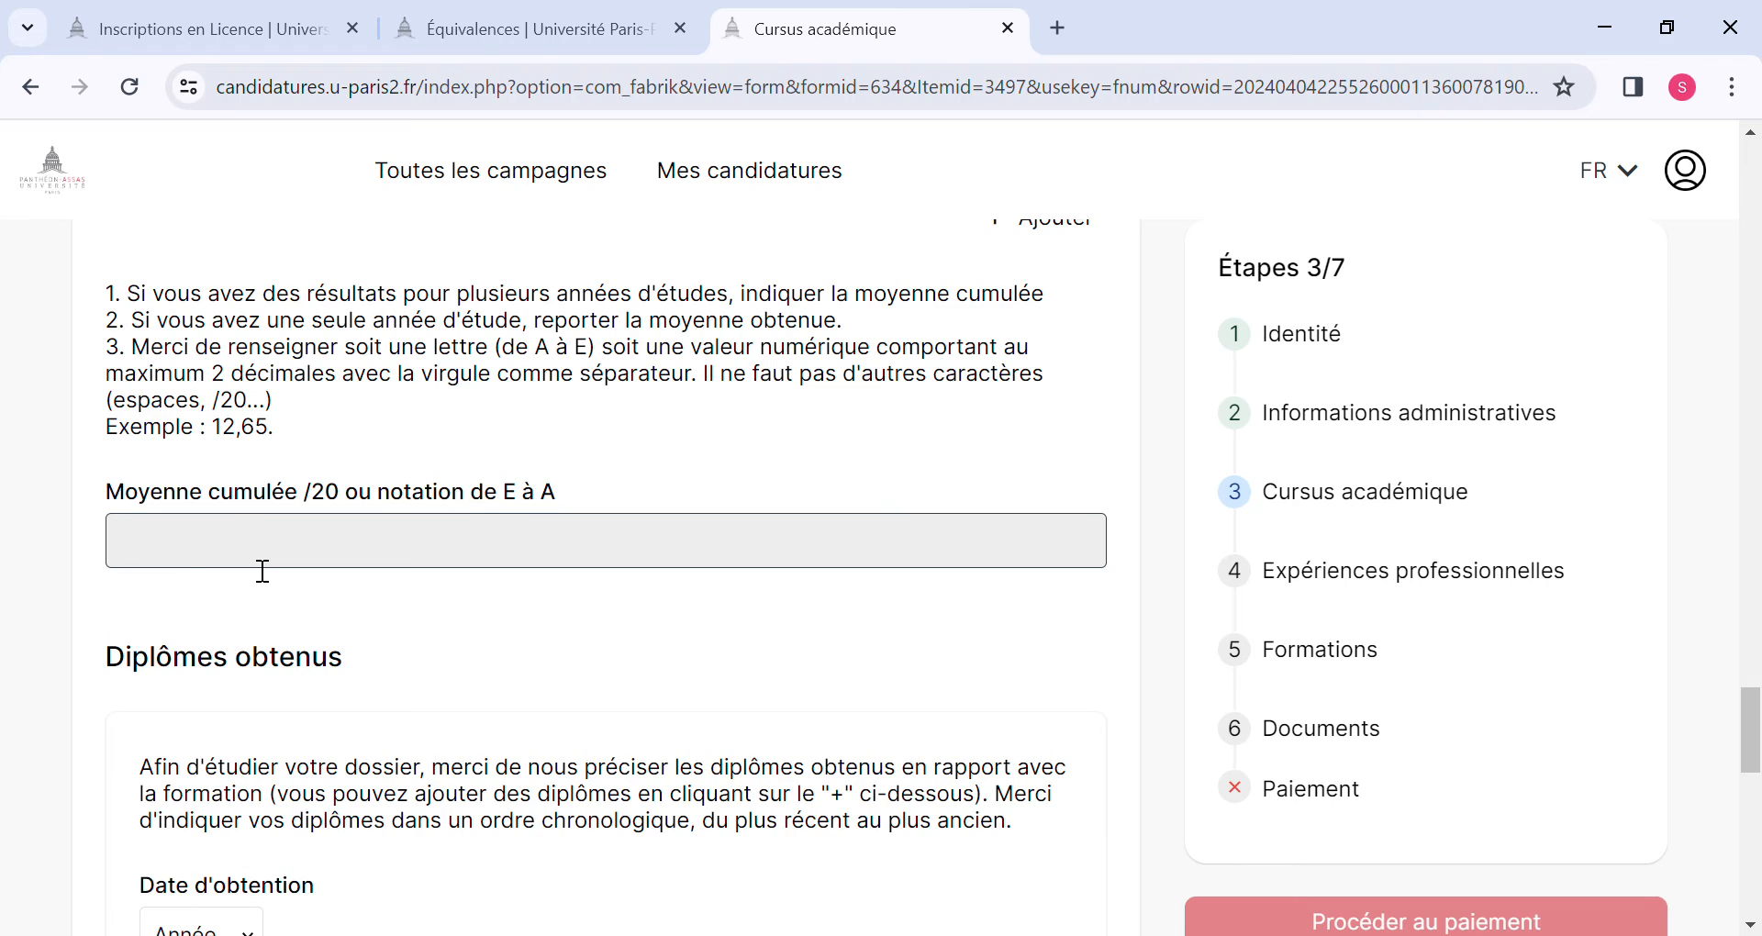
{"action": "left_click", "coordinate": [175, 567]}
{"action": "type", "text": "&"}
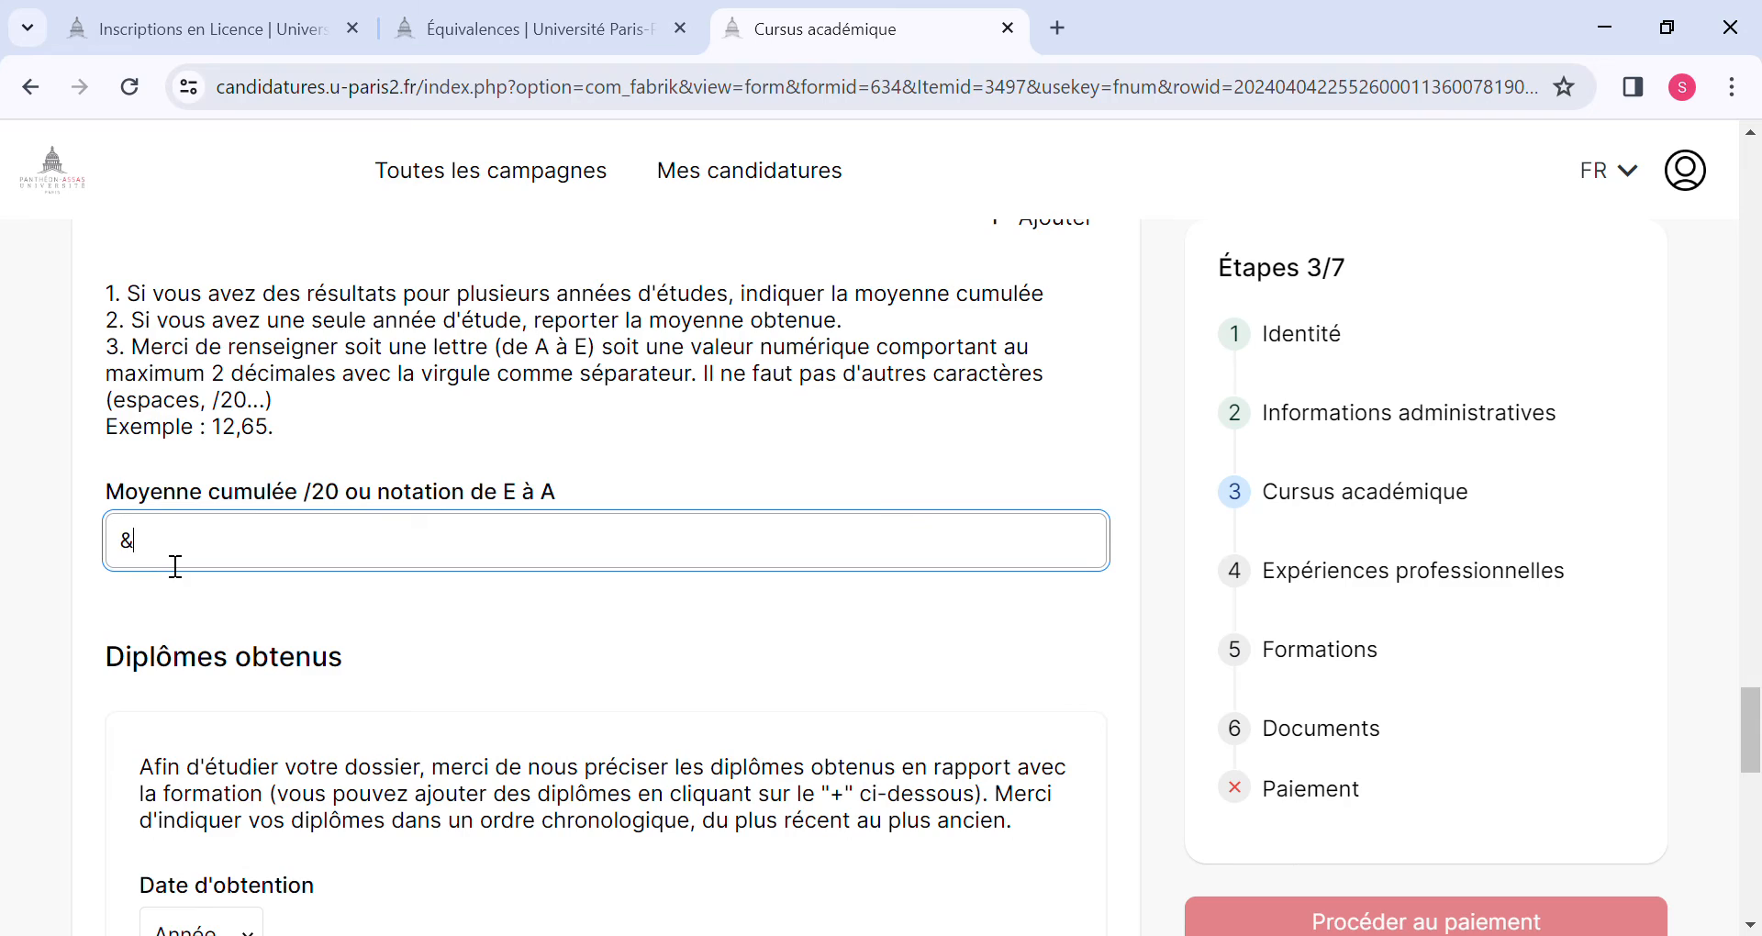
{"action": "key", "text": "BackSpace"}
{"action": "type", "text": "13,02"}
Set the year of obtention of the first diploma under Diplômes obtenus to 2022.
{"action": "scroll", "coordinate": [253, 677], "scroll_direction": "down", "scroll_amount": 3}
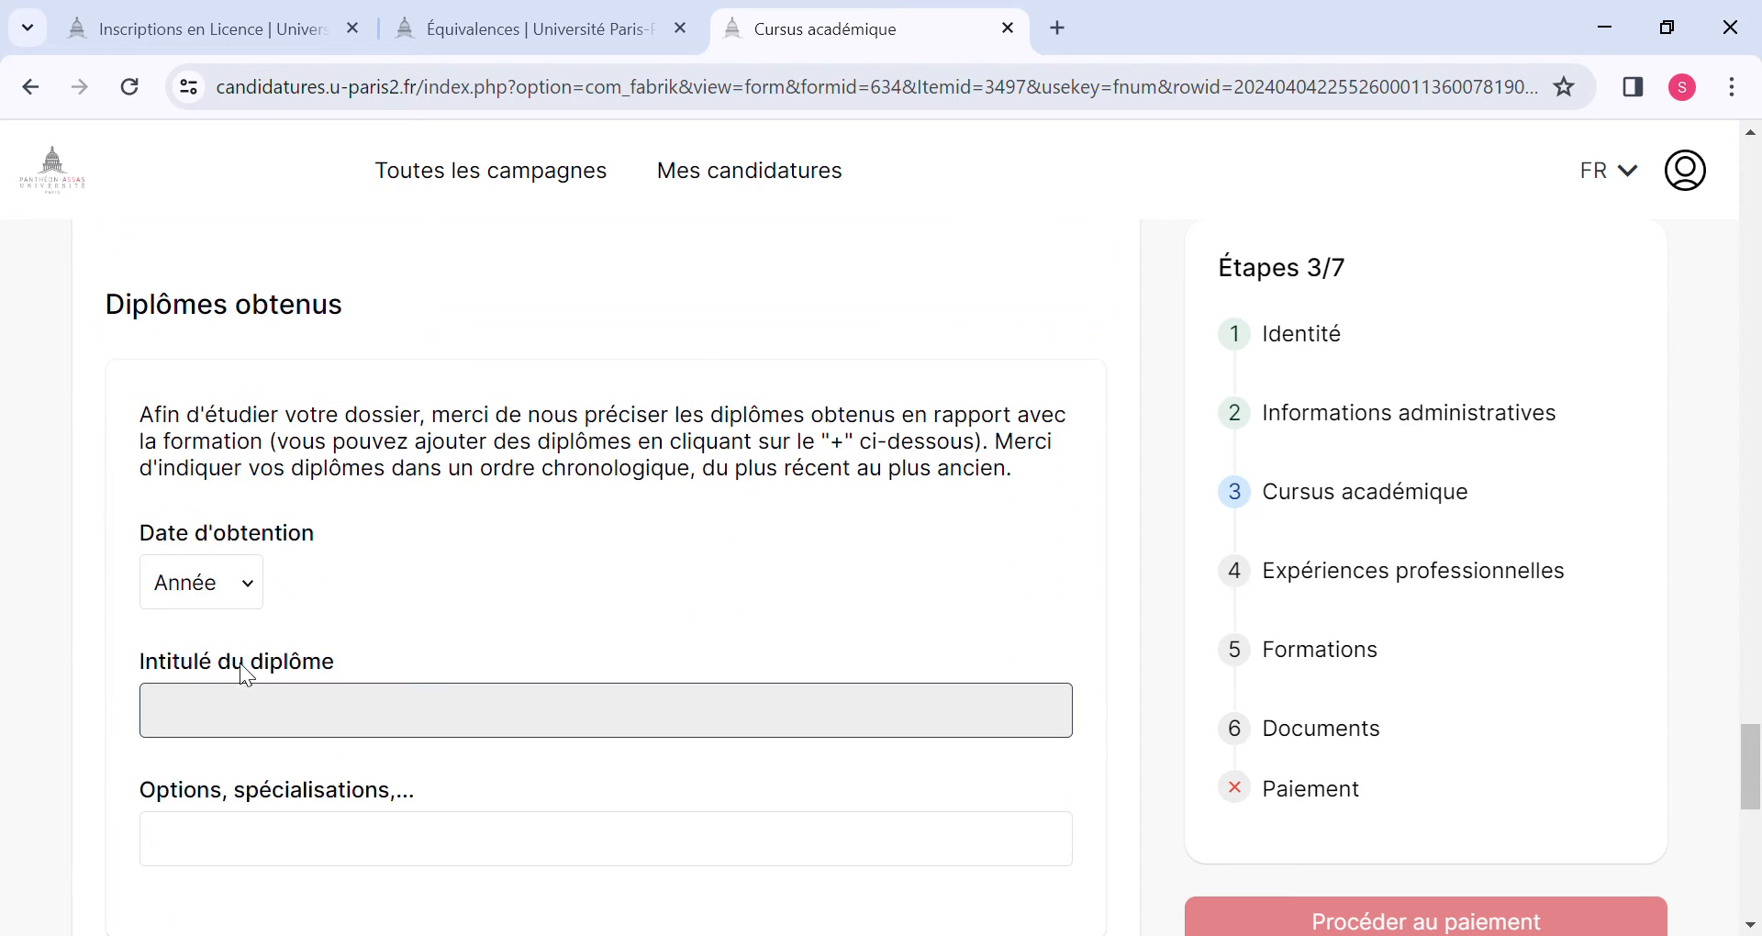
{"action": "left_click", "coordinate": [250, 585]}
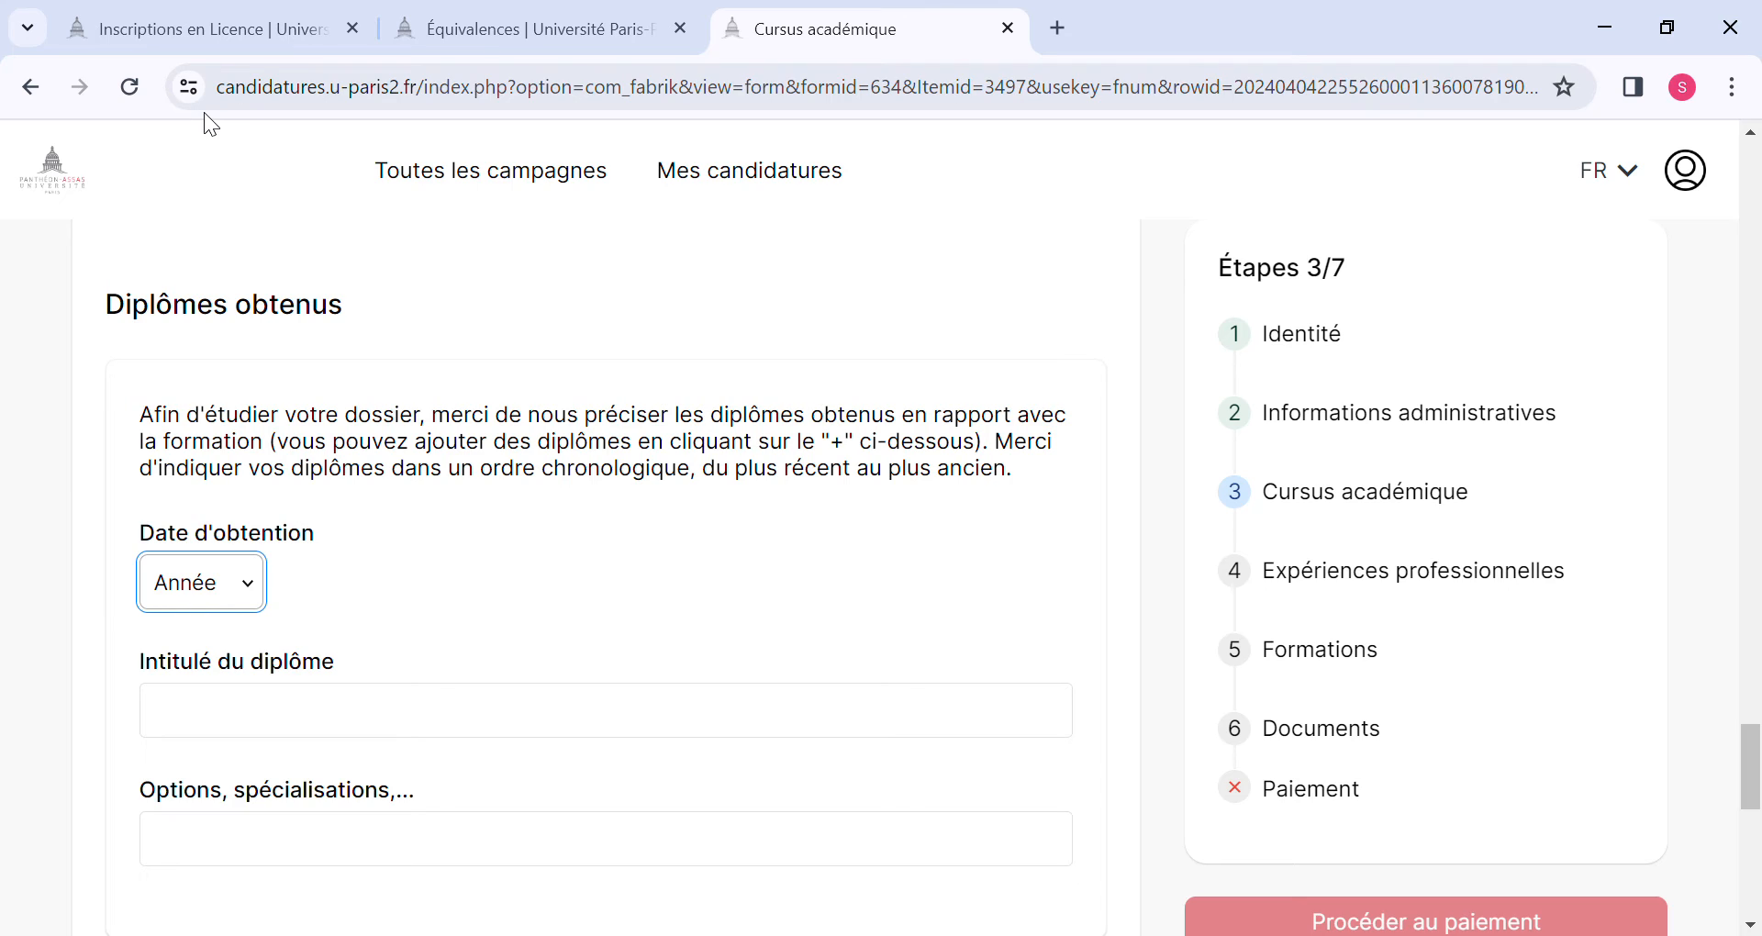
{"action": "type", "text": "2022"}
Enter Diplôme de Licence as the title of the 2022 diploma.
{"action": "left_click", "coordinate": [225, 700]}
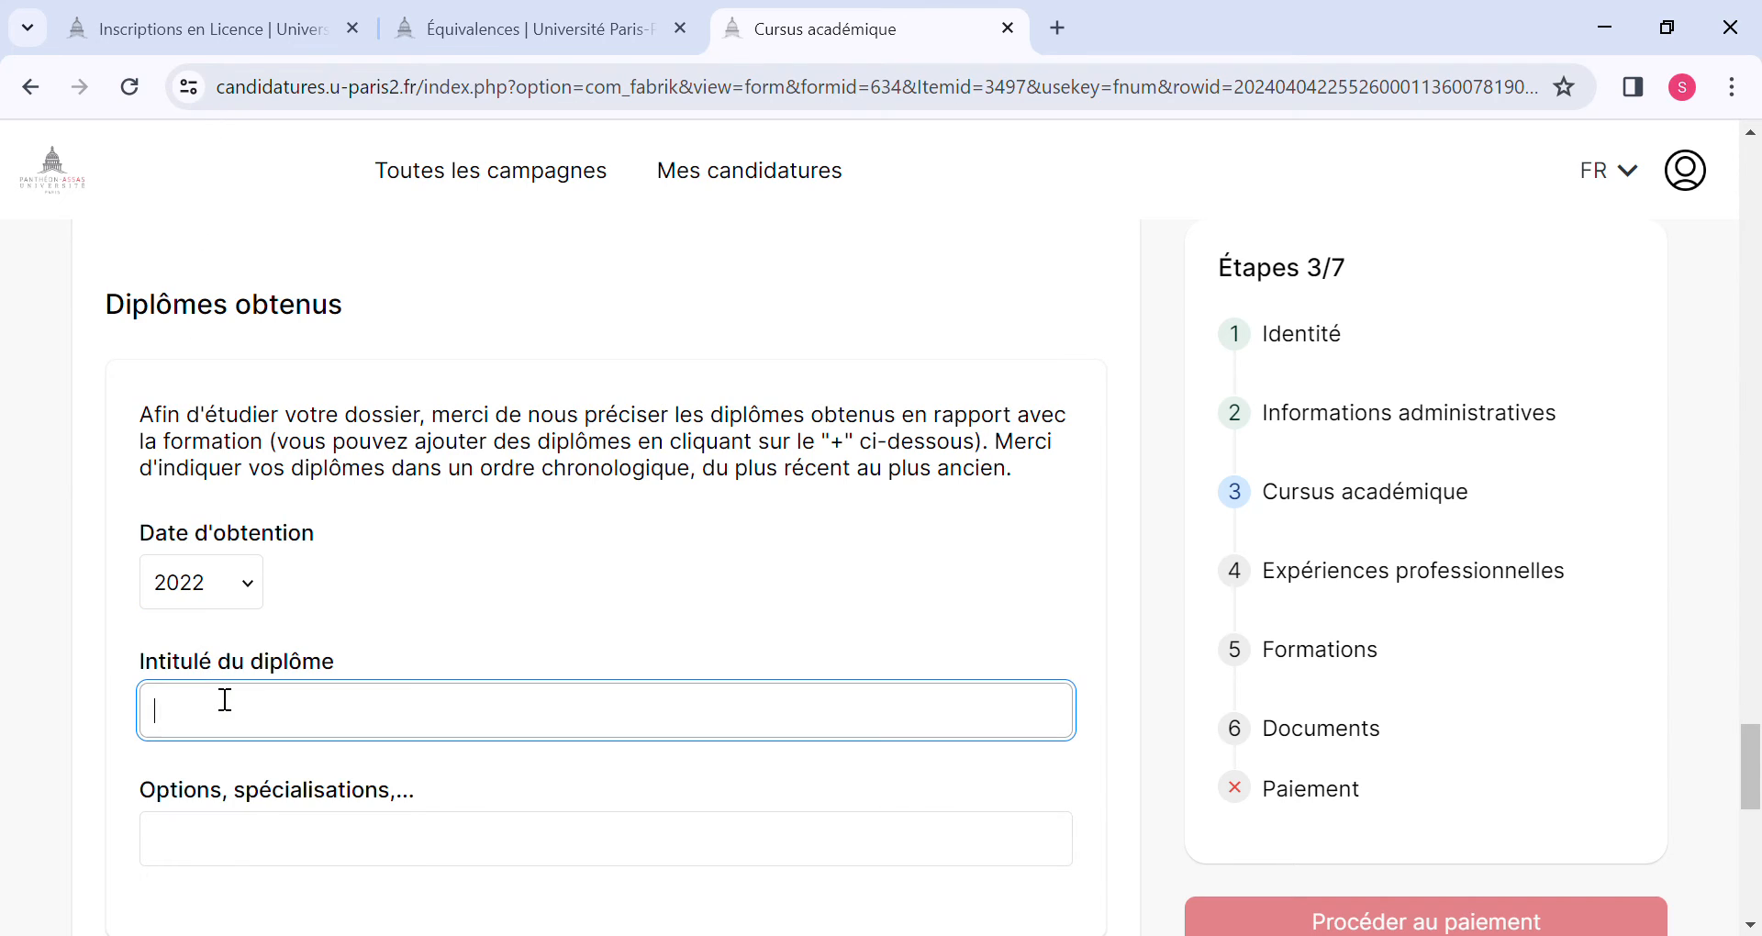
{"action": "type", "text": "Diplome de Licence"}
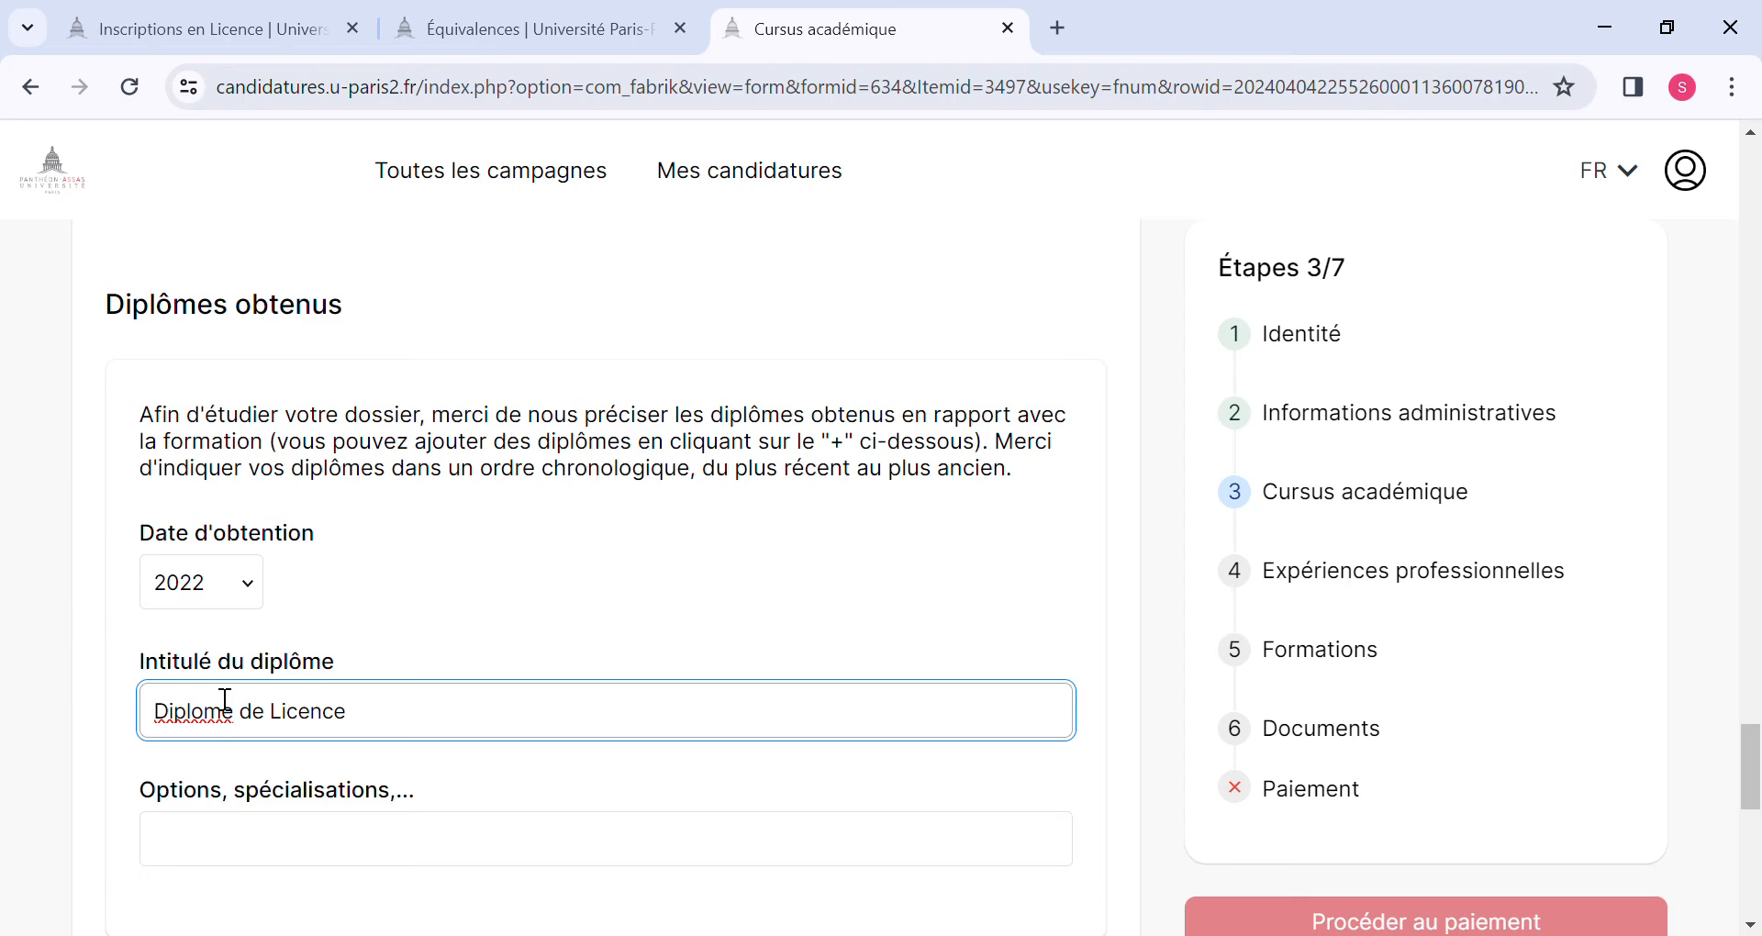
{"action": "left_click", "coordinate": [213, 738]}
{"action": "type", "text": "Diplôme"}
Enter Sciences Politiques as the option or specialisation of the 2022 diploma.
{"action": "scroll", "coordinate": [257, 588], "scroll_direction": "down", "scroll_amount": 2}
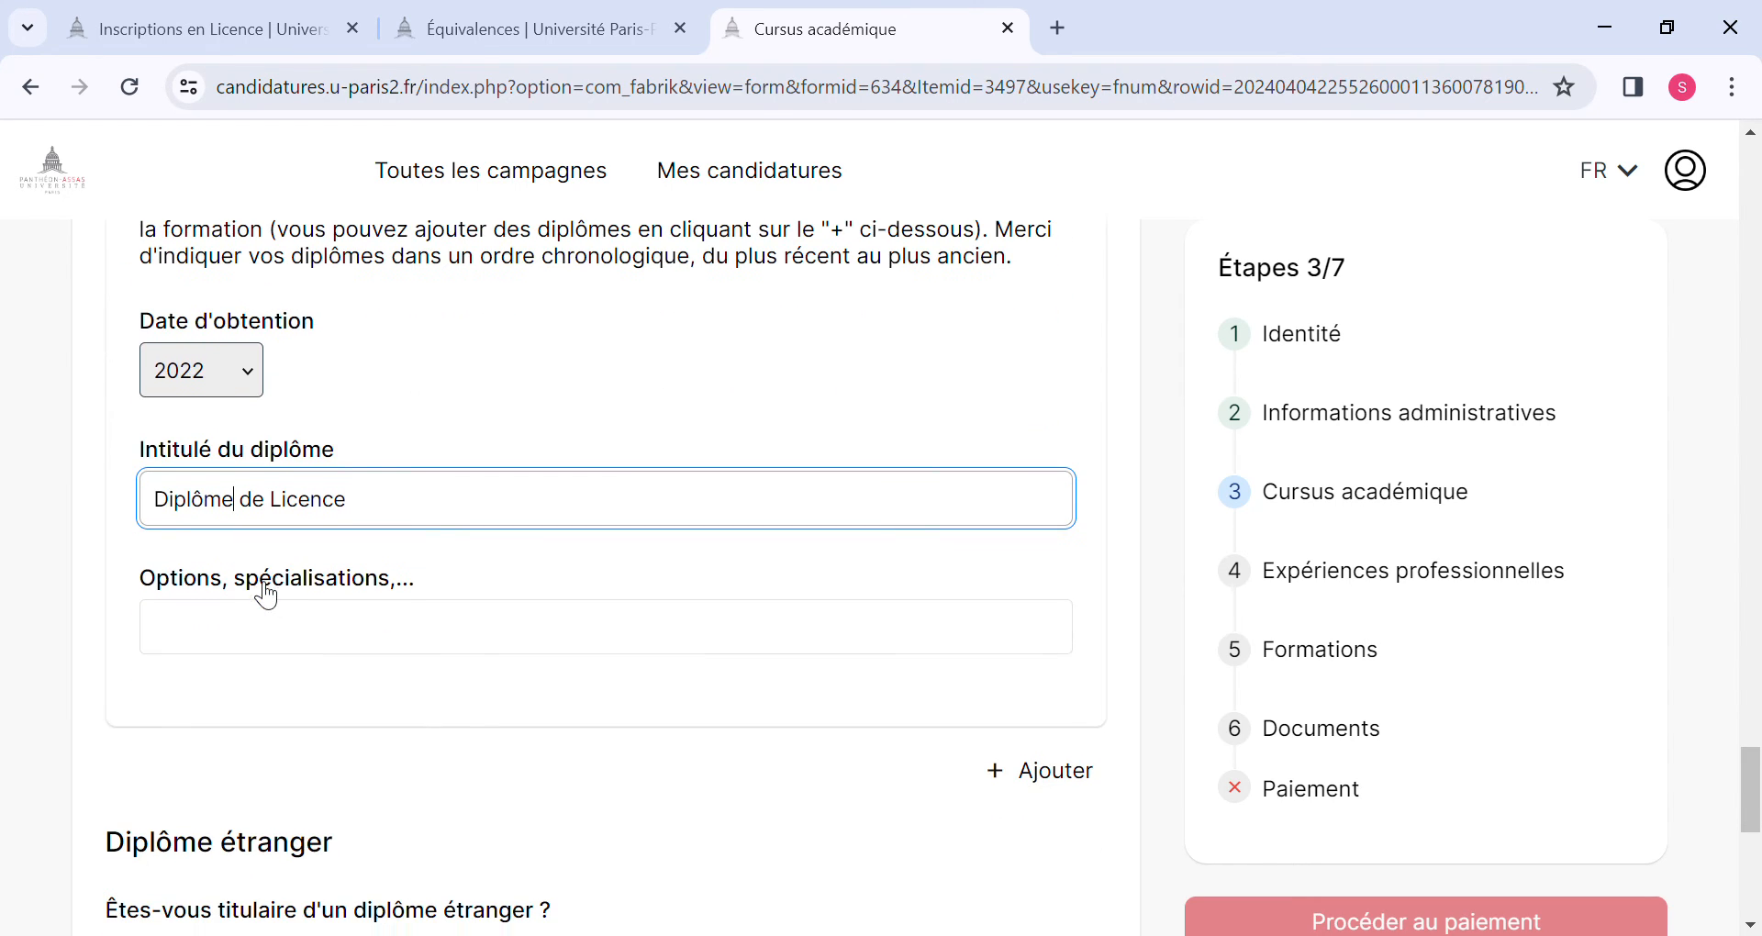
{"action": "left_click", "coordinate": [256, 621]}
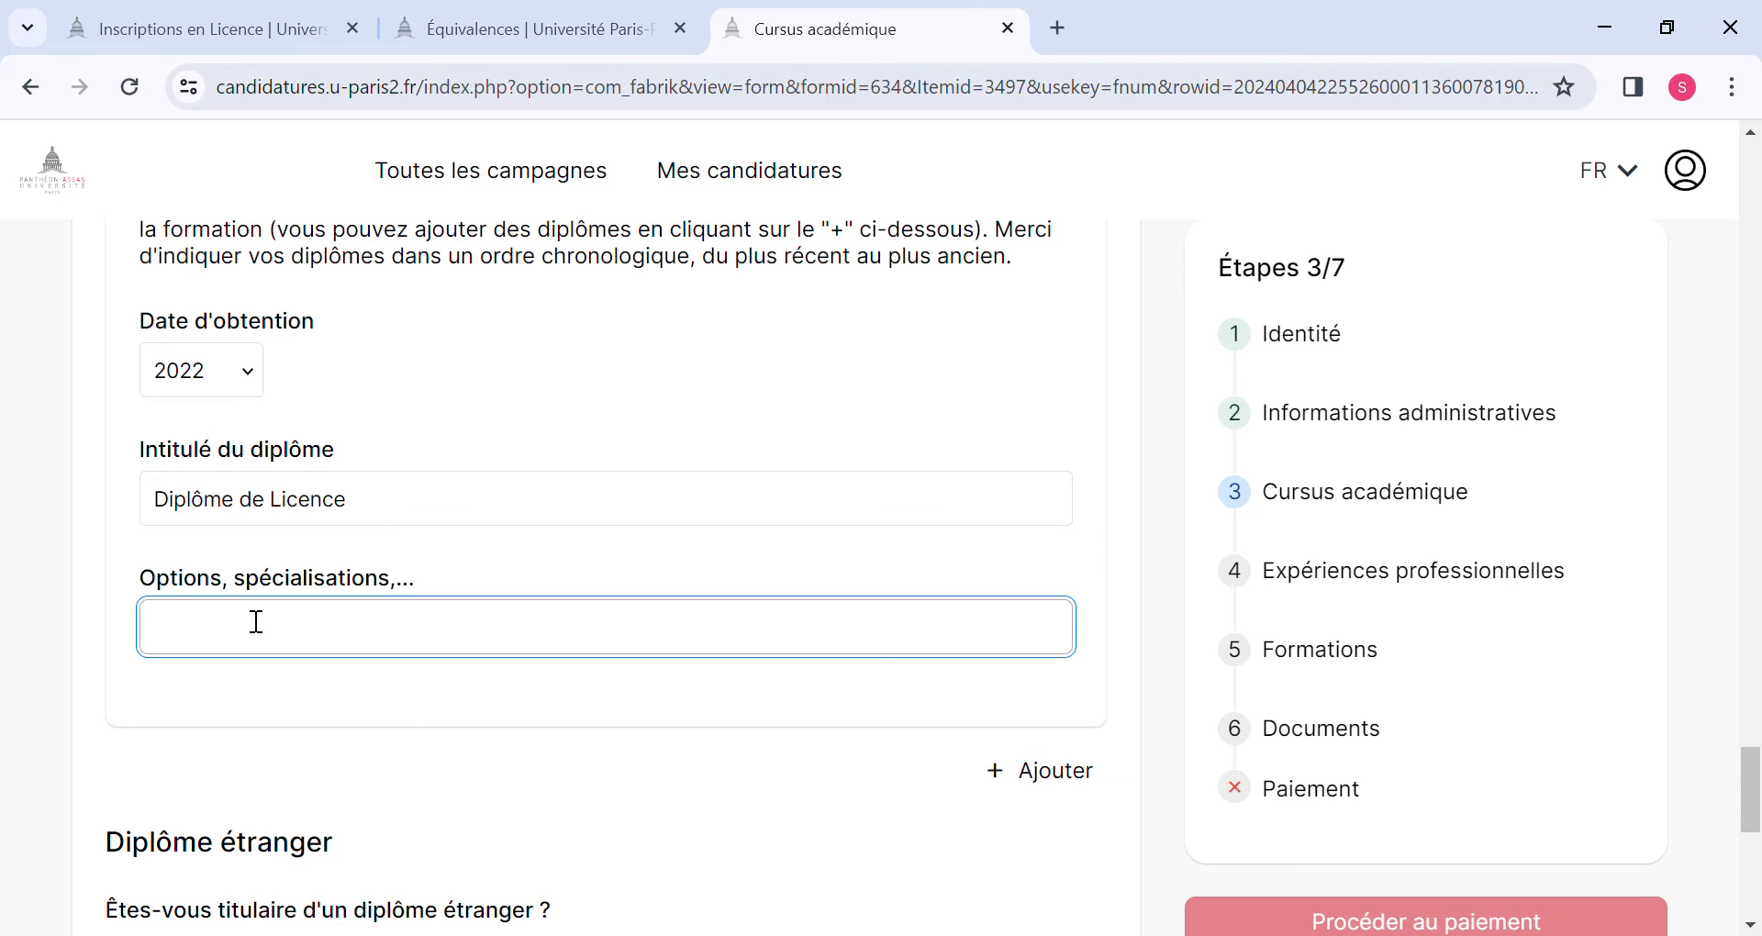
{"action": "type", "text": "Rela"}
{"action": "key", "text": "BackSpace"}
{"action": "key", "text": "BackSpace"}
{"action": "key", "text": "BackSpace"}
{"action": "key", "text": "BackSpace"}
{"action": "type", "text": "Sciences Politiques"}
Answer Oui to holding a foreign diploma, then save the Cursus académique section and continue.
{"action": "scroll", "coordinate": [256, 623], "scroll_direction": "down", "scroll_amount": 5}
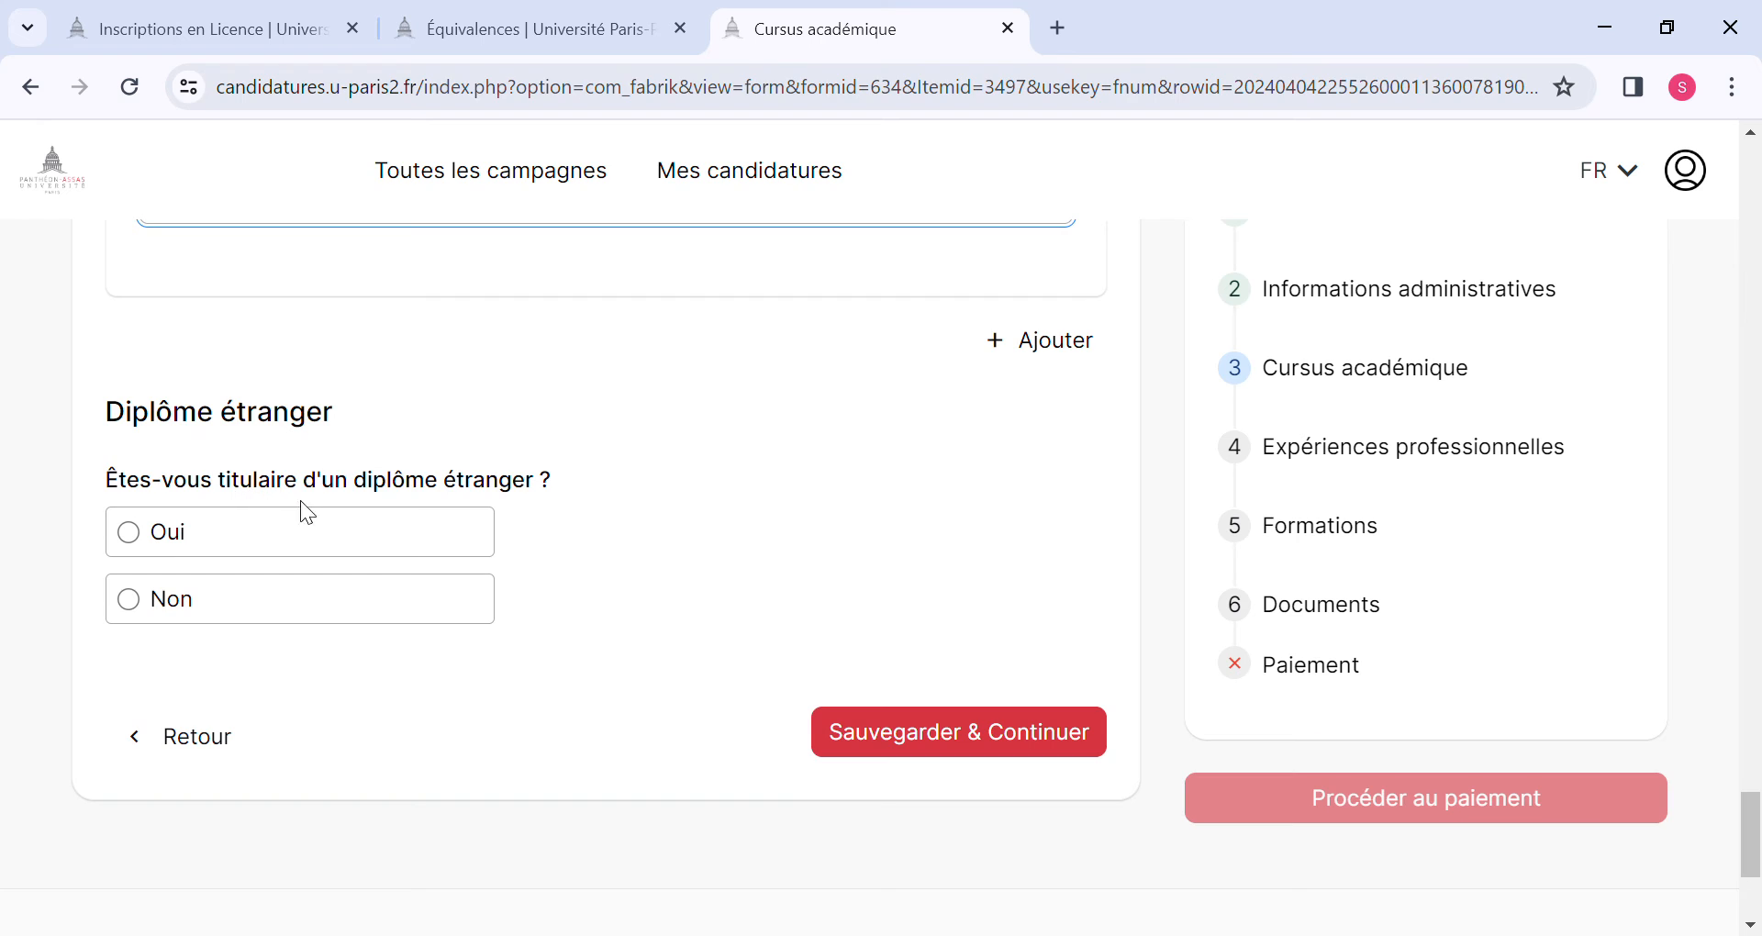
{"action": "left_click", "coordinate": [133, 536]}
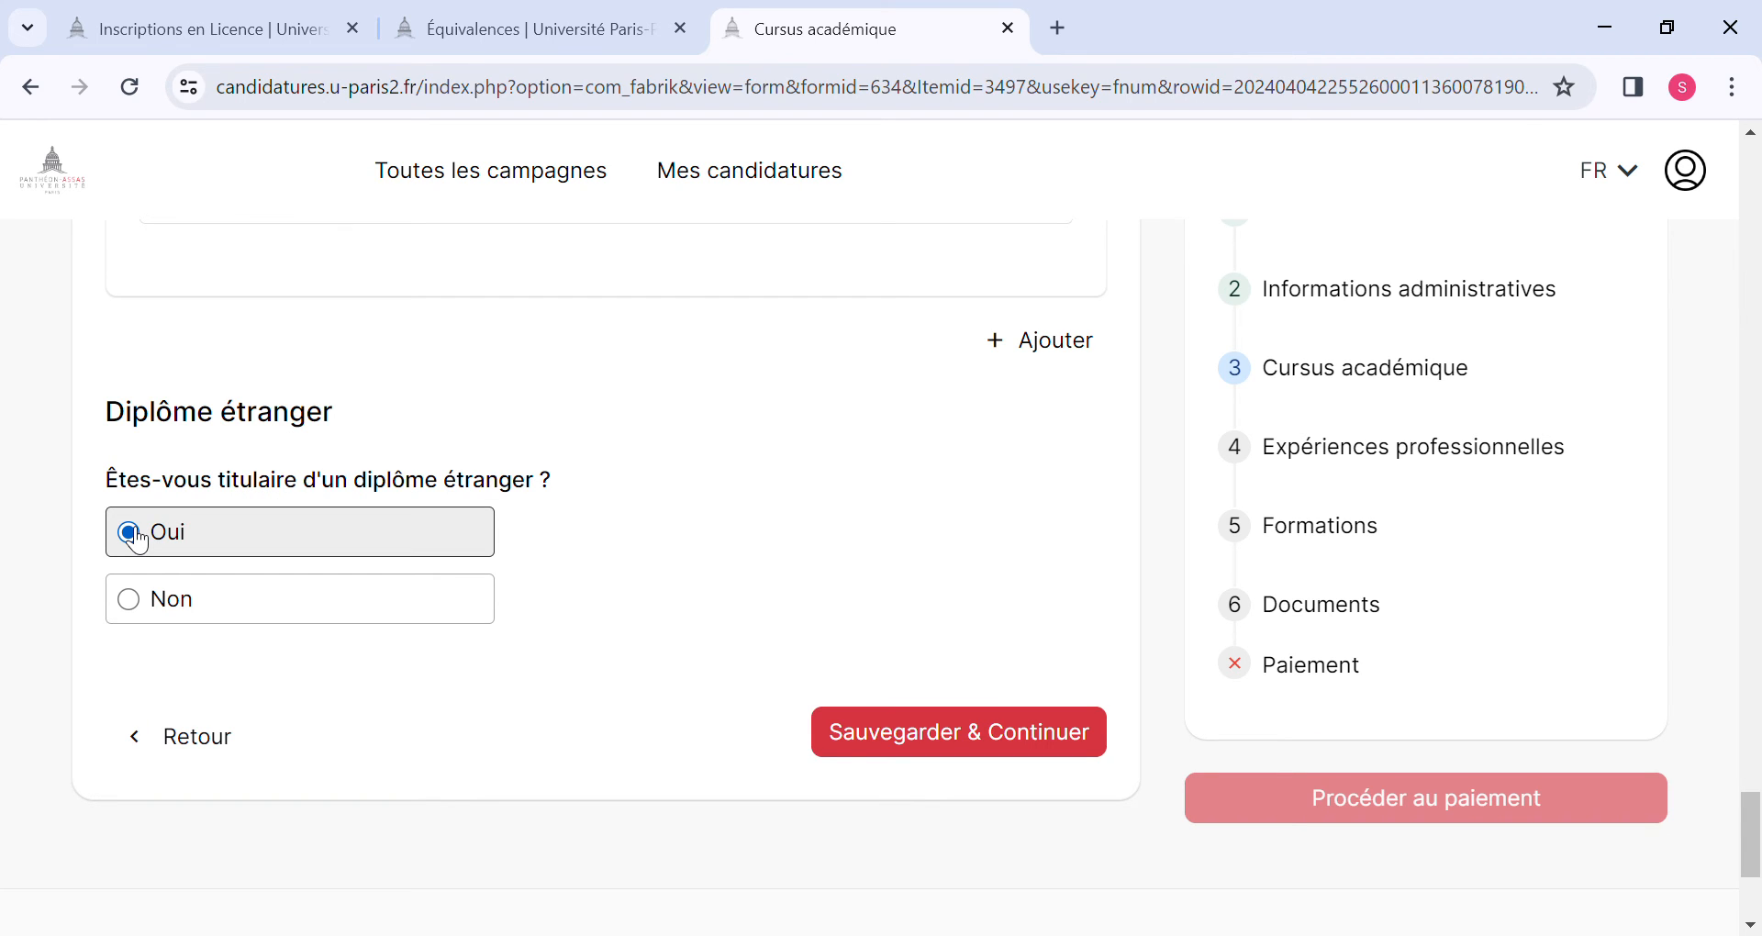
{"action": "scroll", "coordinate": [301, 554], "scroll_direction": "down", "scroll_amount": 3}
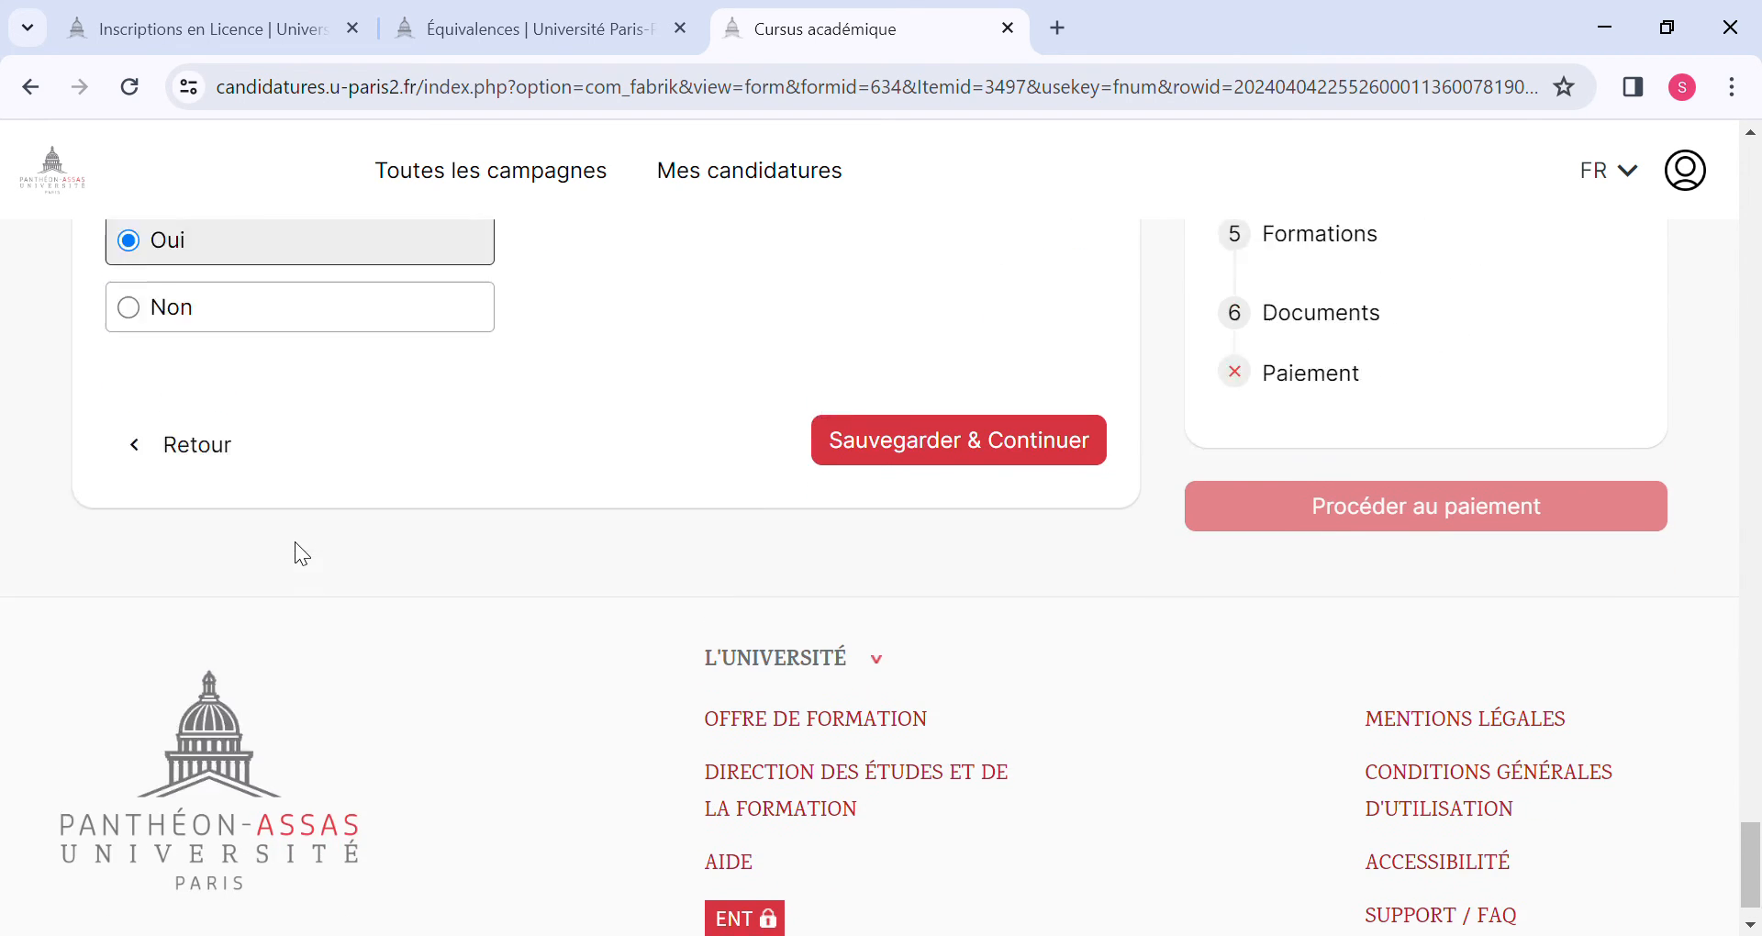
{"action": "scroll", "coordinate": [294, 553], "scroll_direction": "up", "scroll_amount": 13}
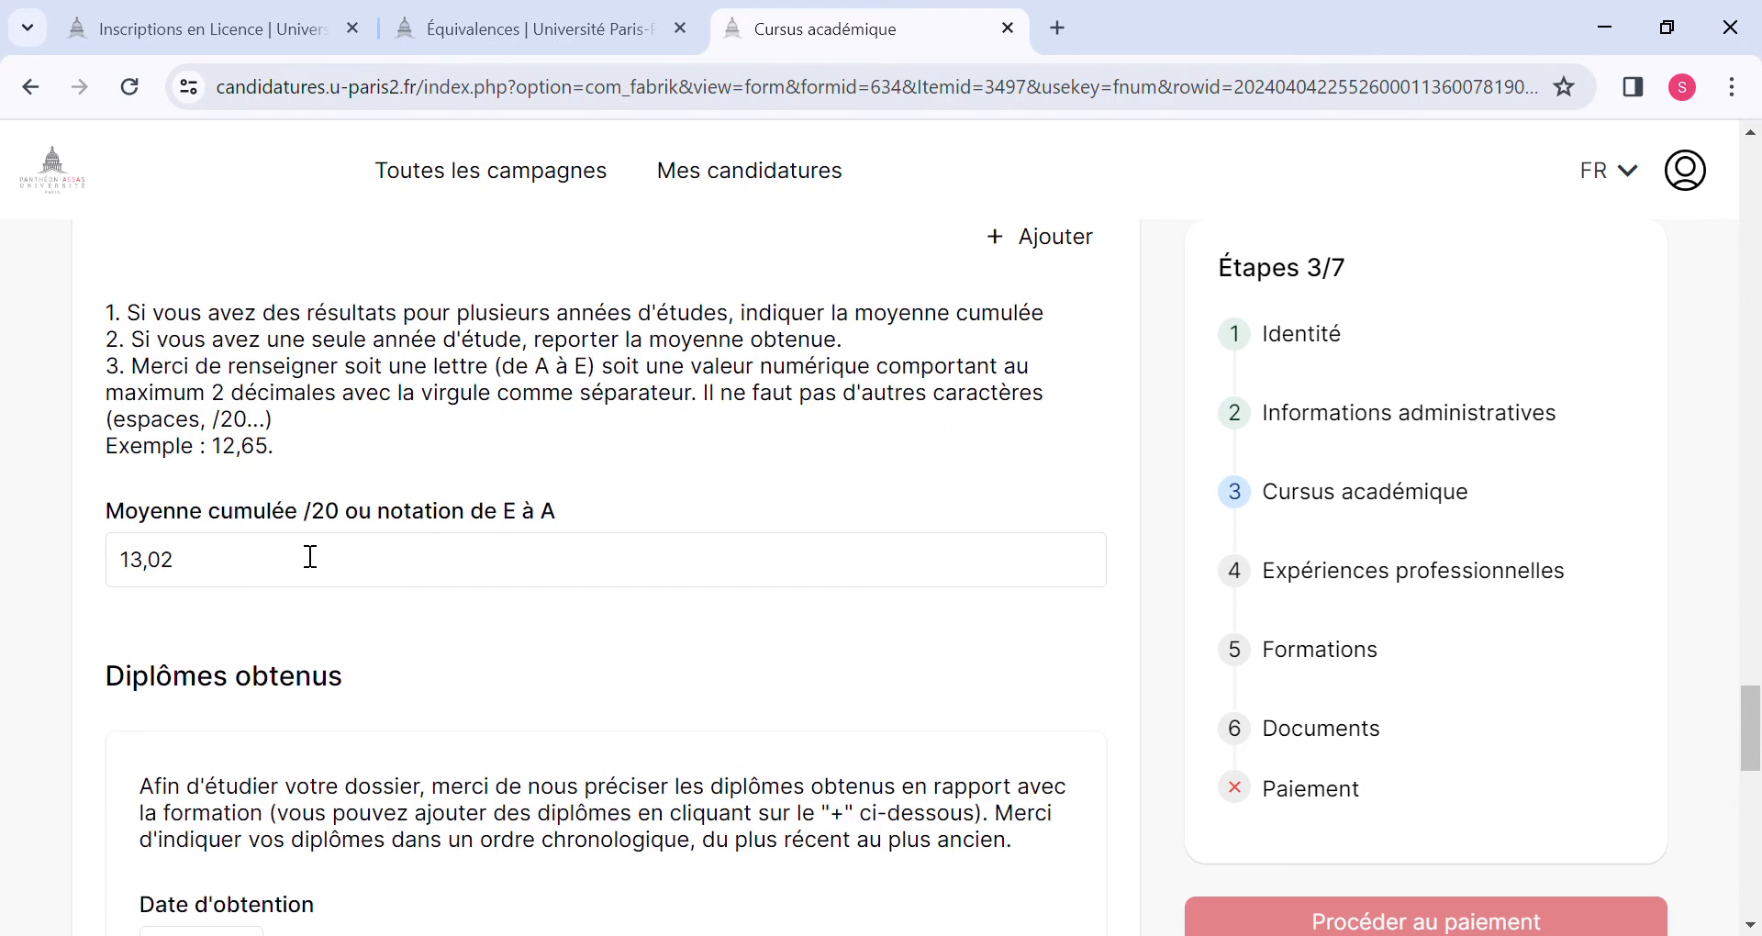
{"action": "scroll", "coordinate": [310, 556], "scroll_direction": "up", "scroll_amount": 11}
{"action": "scroll", "coordinate": [308, 556], "scroll_direction": "down", "scroll_amount": 5}
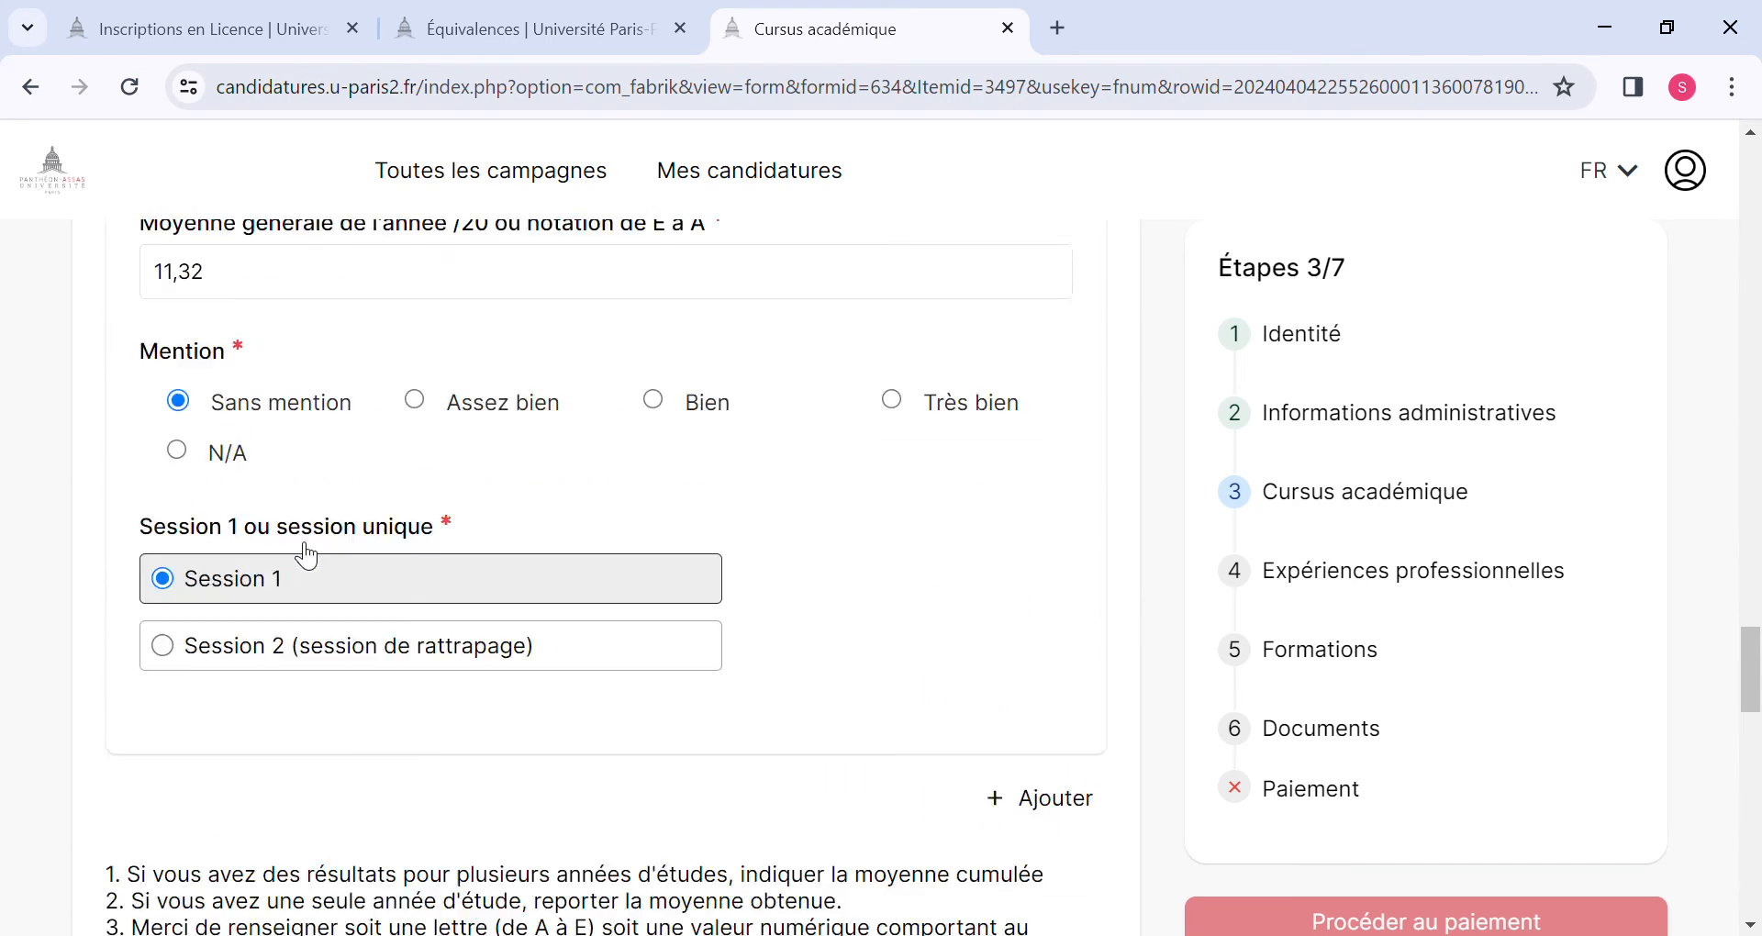
{"action": "scroll", "coordinate": [308, 555], "scroll_direction": "down", "scroll_amount": 15}
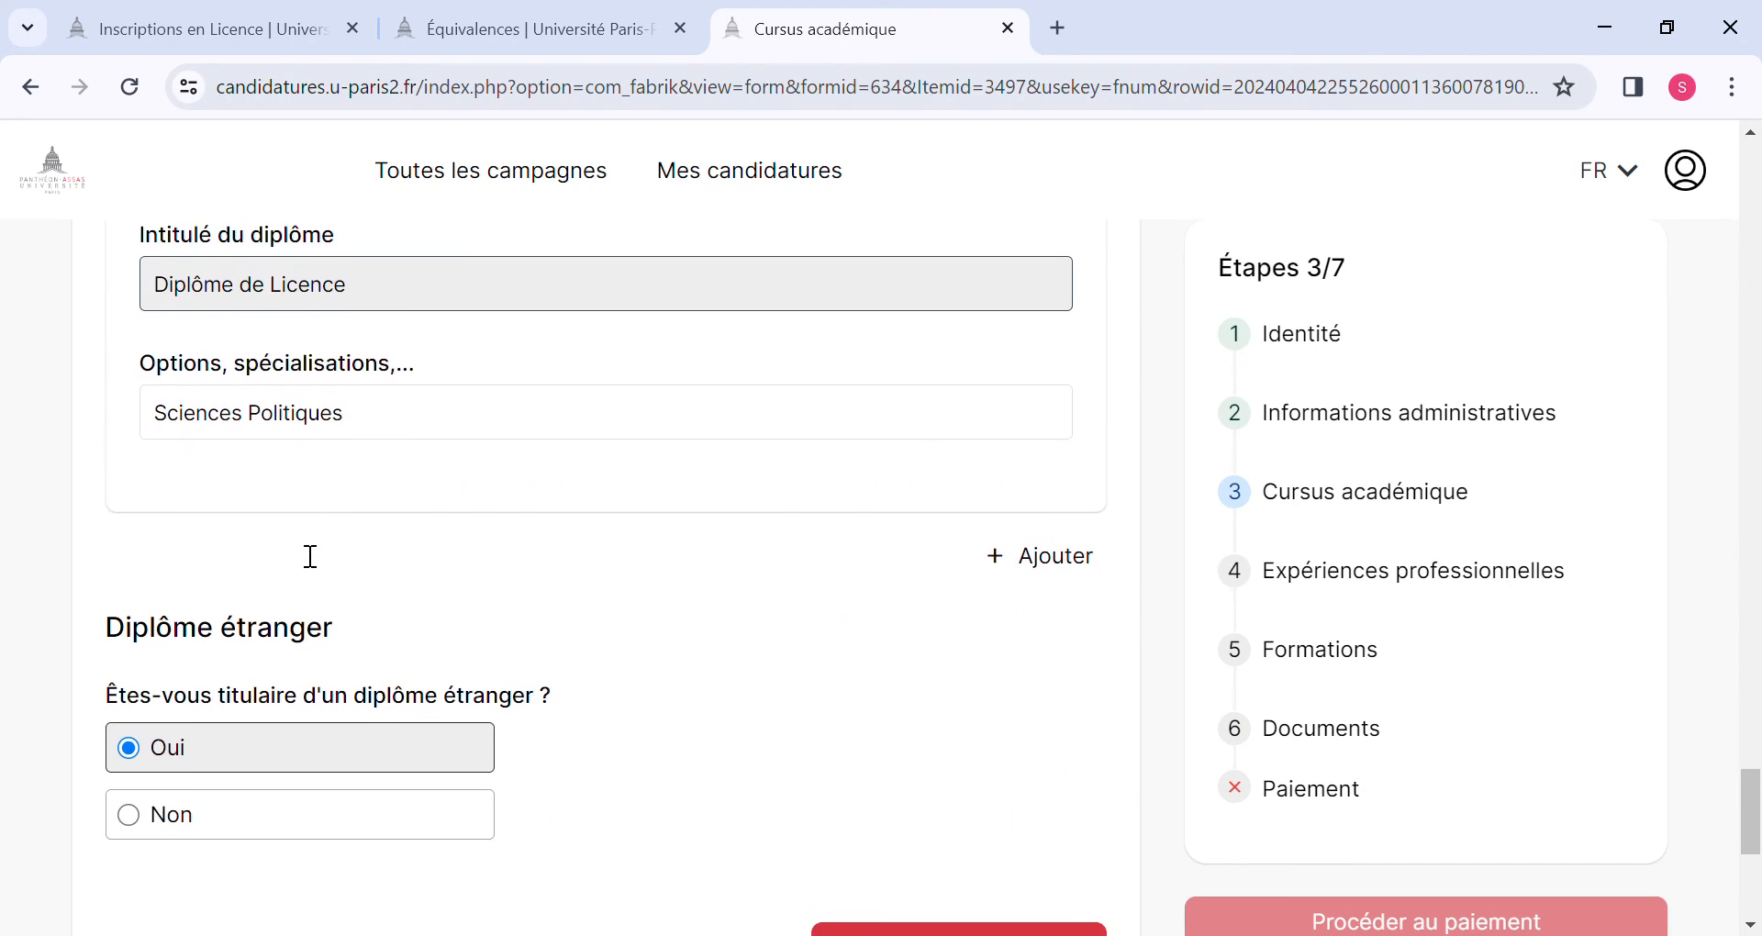
{"action": "scroll", "coordinate": [307, 553], "scroll_direction": "down", "scroll_amount": 3}
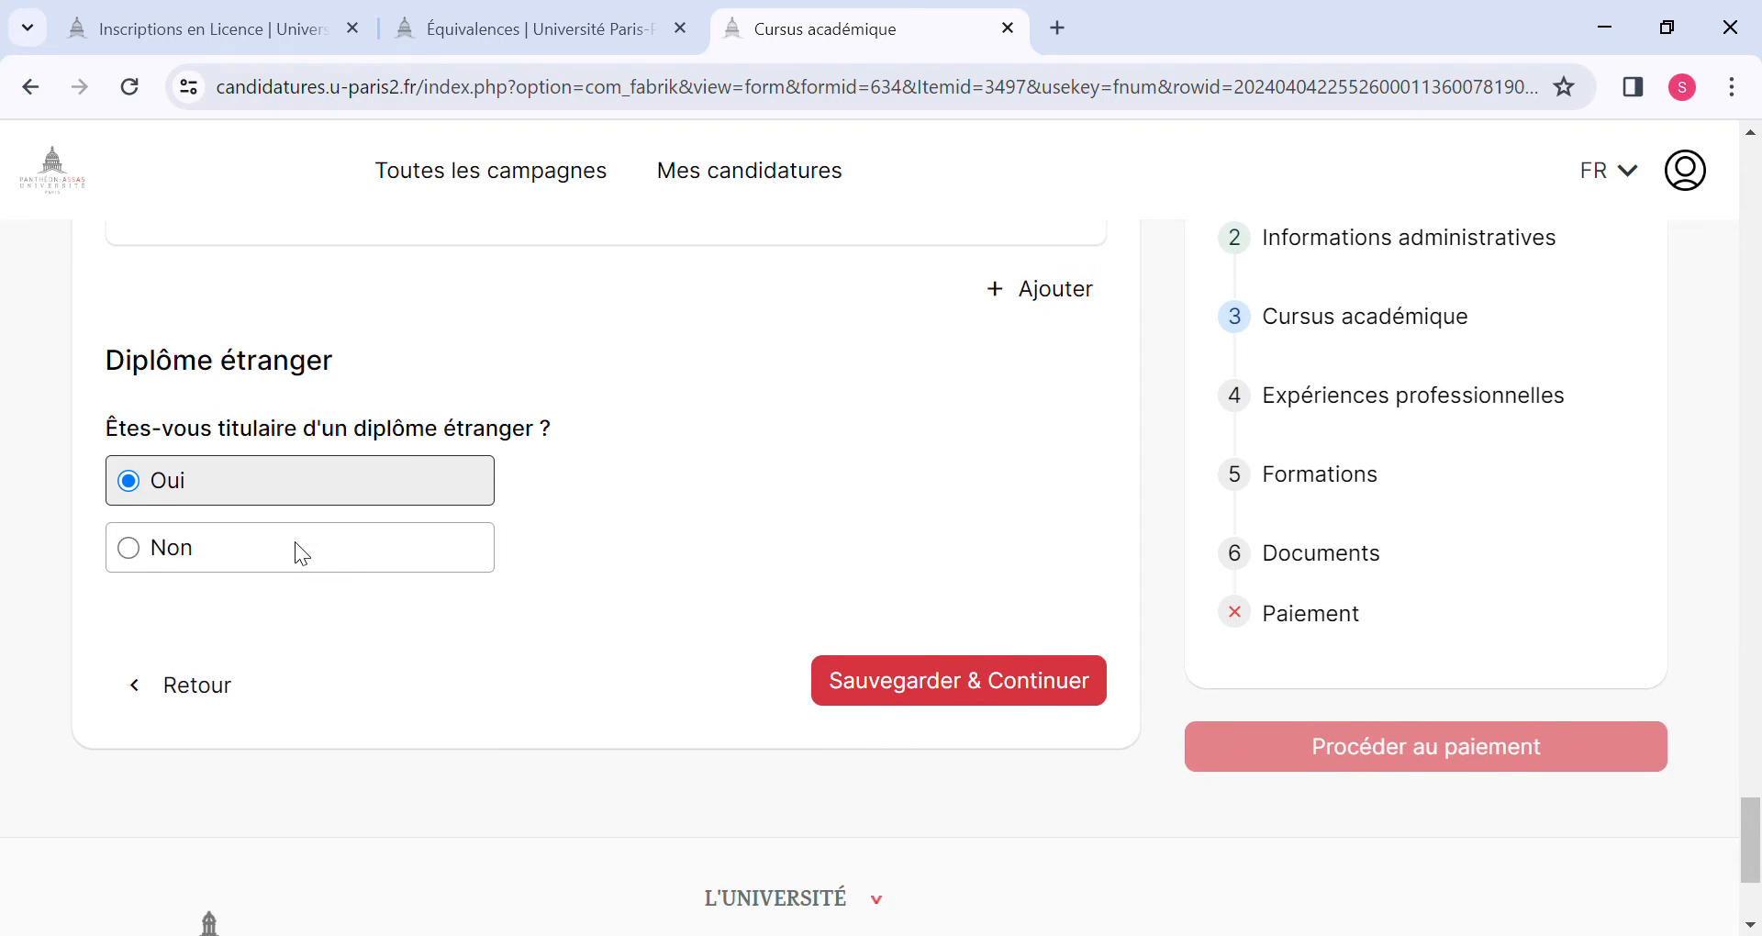
{"action": "left_click", "coordinate": [940, 693]}
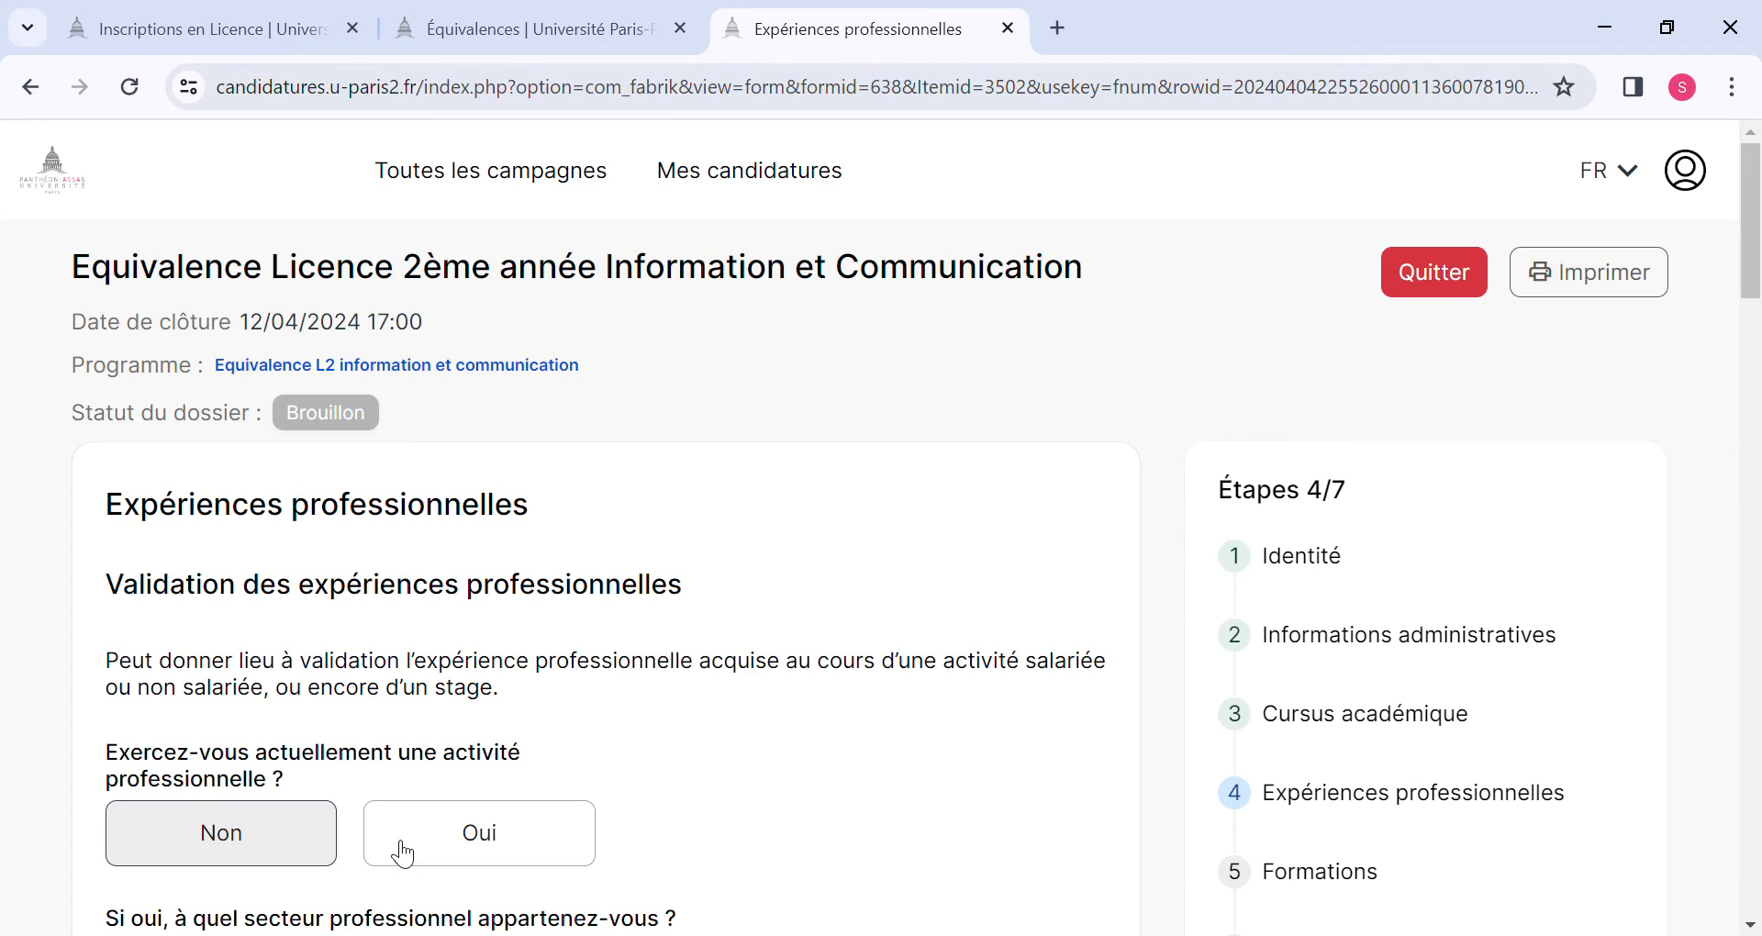
Answer Oui to currently having a professional activity and select Secteur privé as the sector.
{"action": "scroll", "coordinate": [389, 790], "scroll_direction": "down", "scroll_amount": 2}
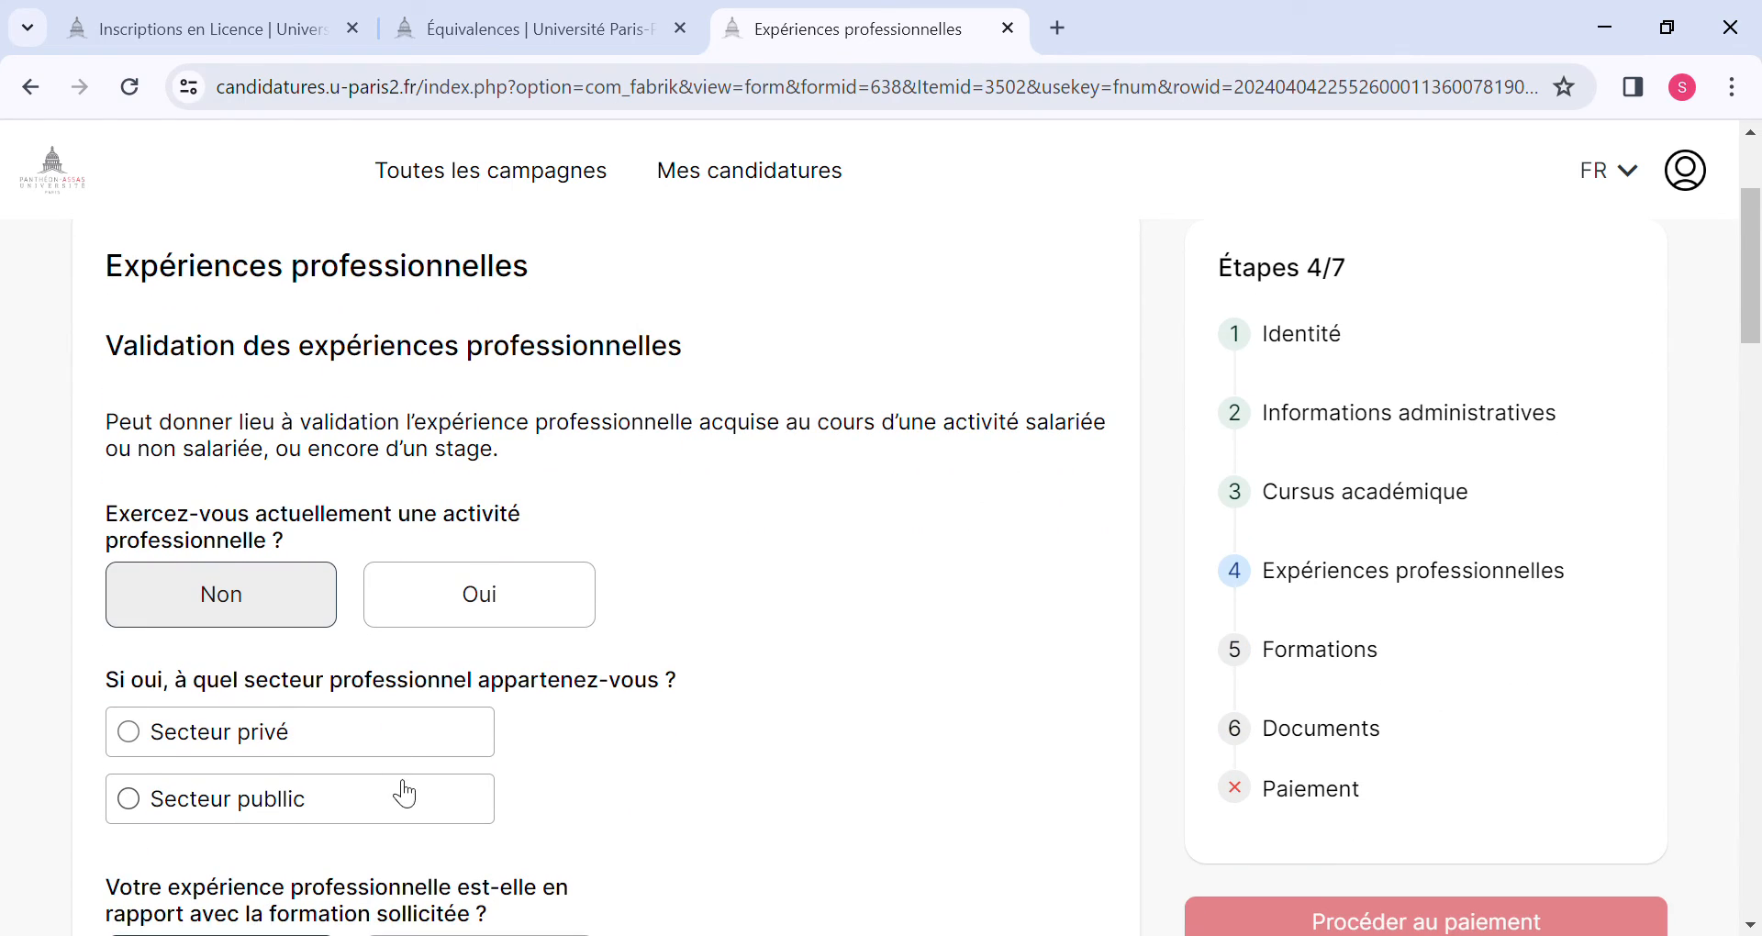
{"action": "left_click", "coordinate": [480, 620]}
{"action": "left_click", "coordinate": [311, 617]}
{"action": "left_click", "coordinate": [476, 605]}
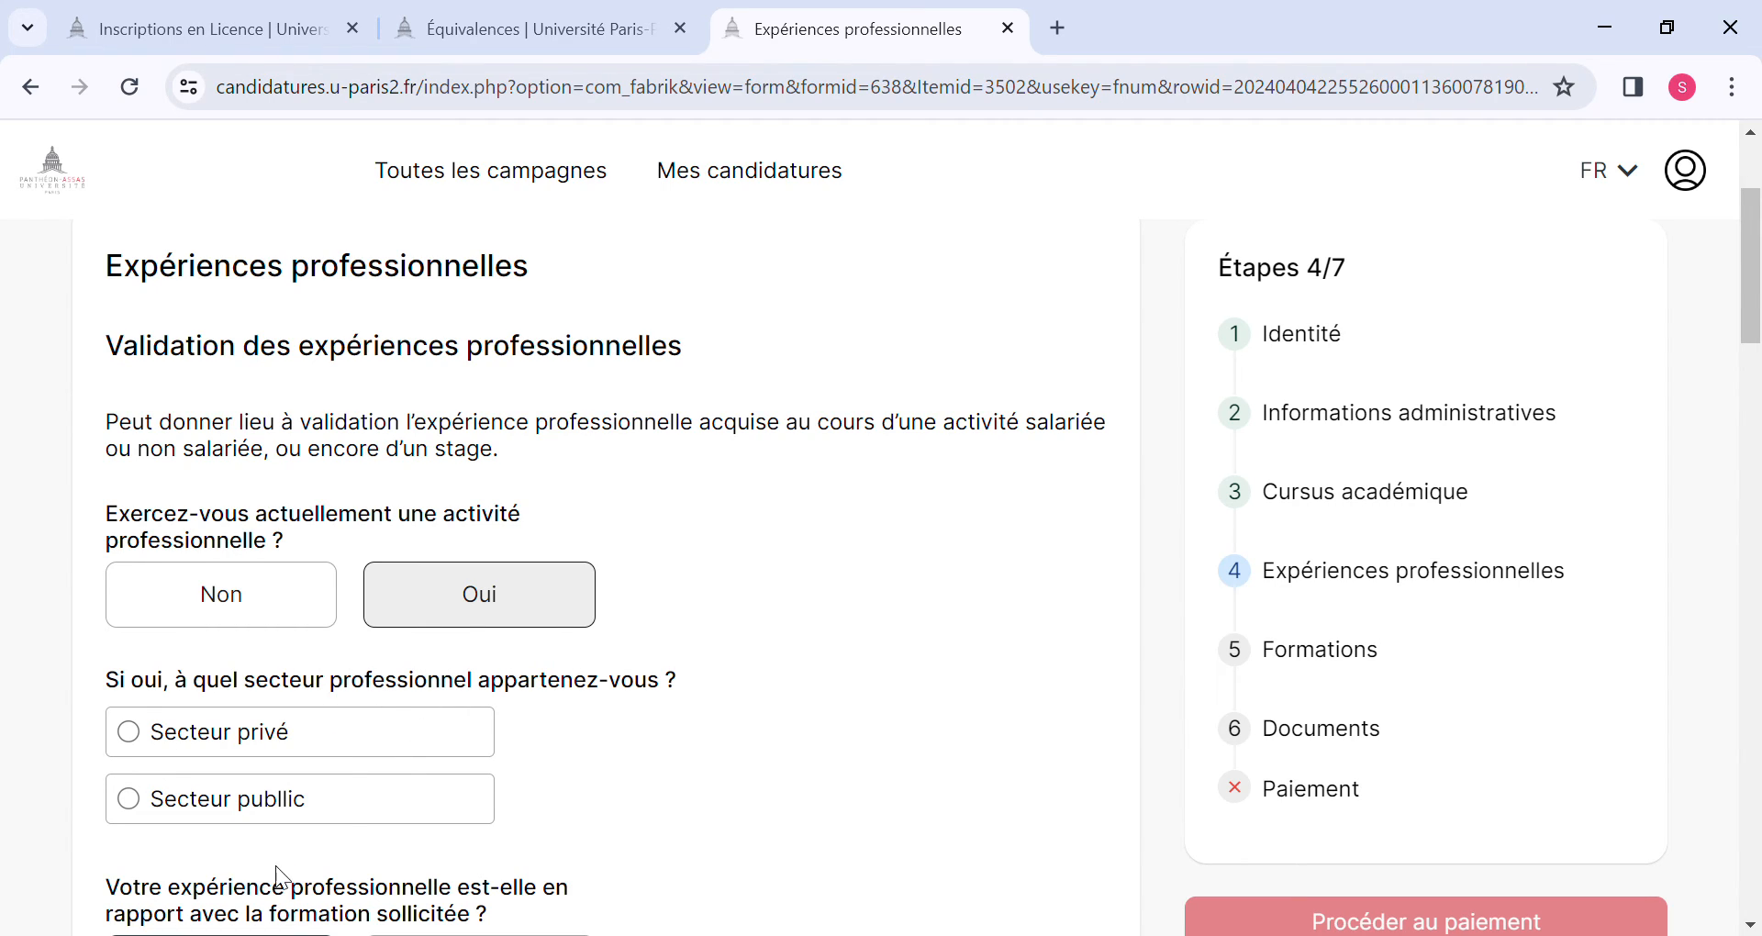
{"action": "left_click", "coordinate": [142, 804]}
{"action": "left_click", "coordinate": [130, 730]}
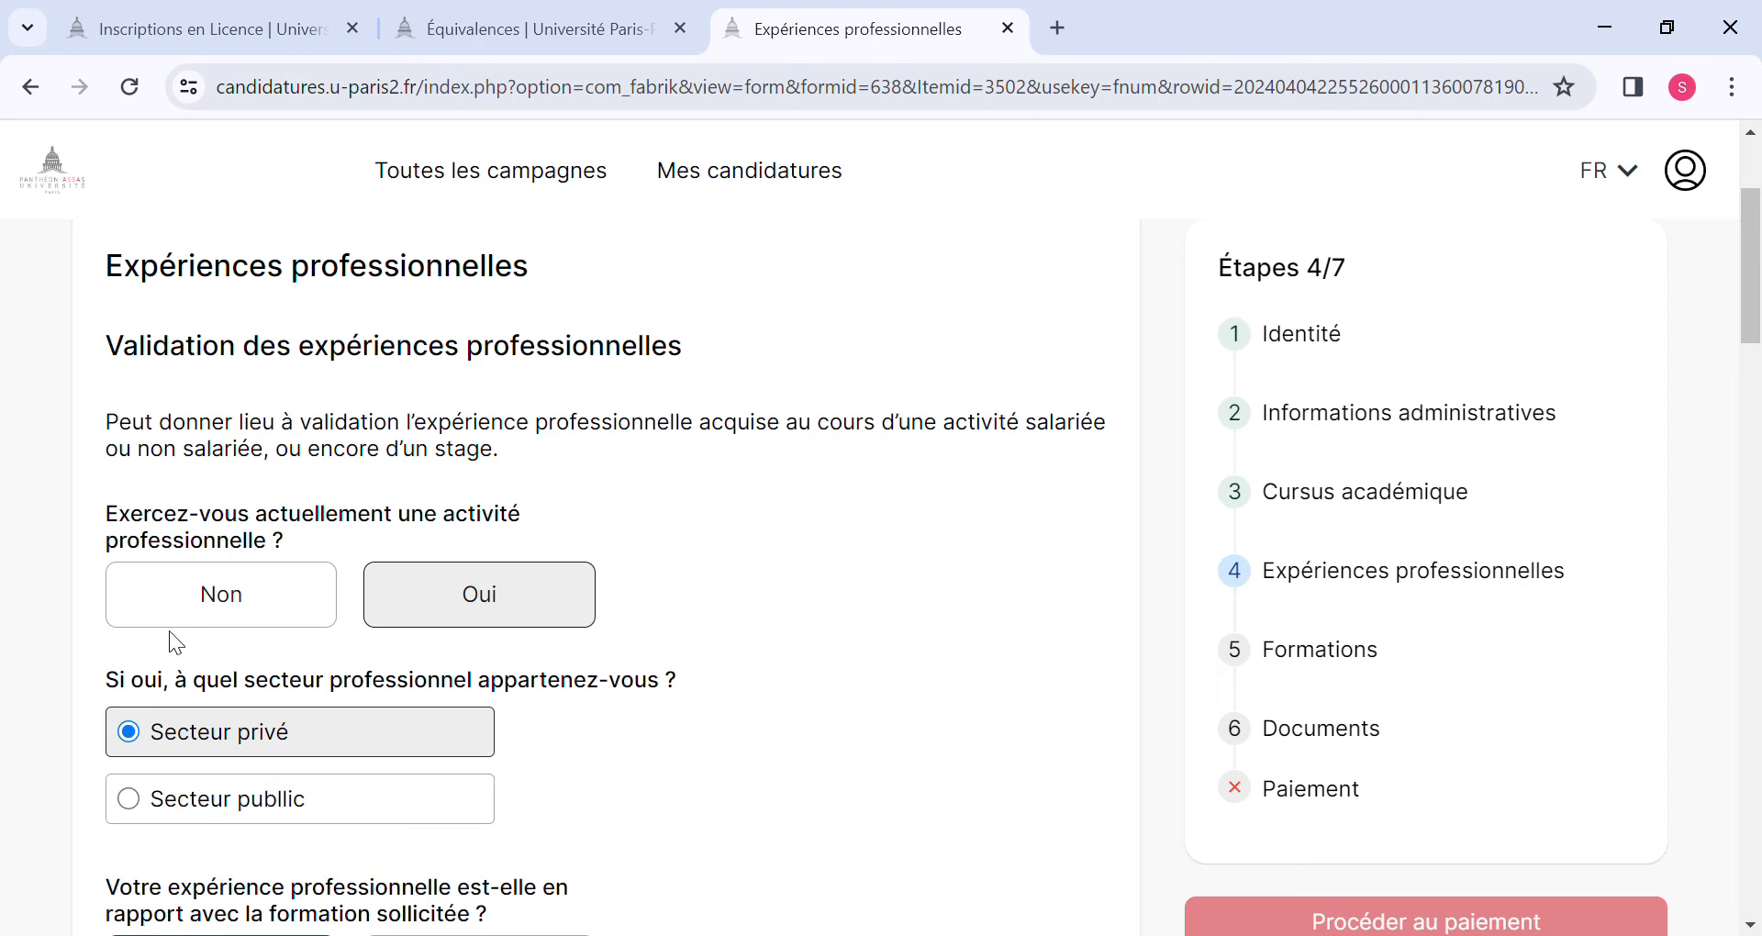
{"action": "scroll", "coordinate": [292, 741], "scroll_direction": "down", "scroll_amount": 3}
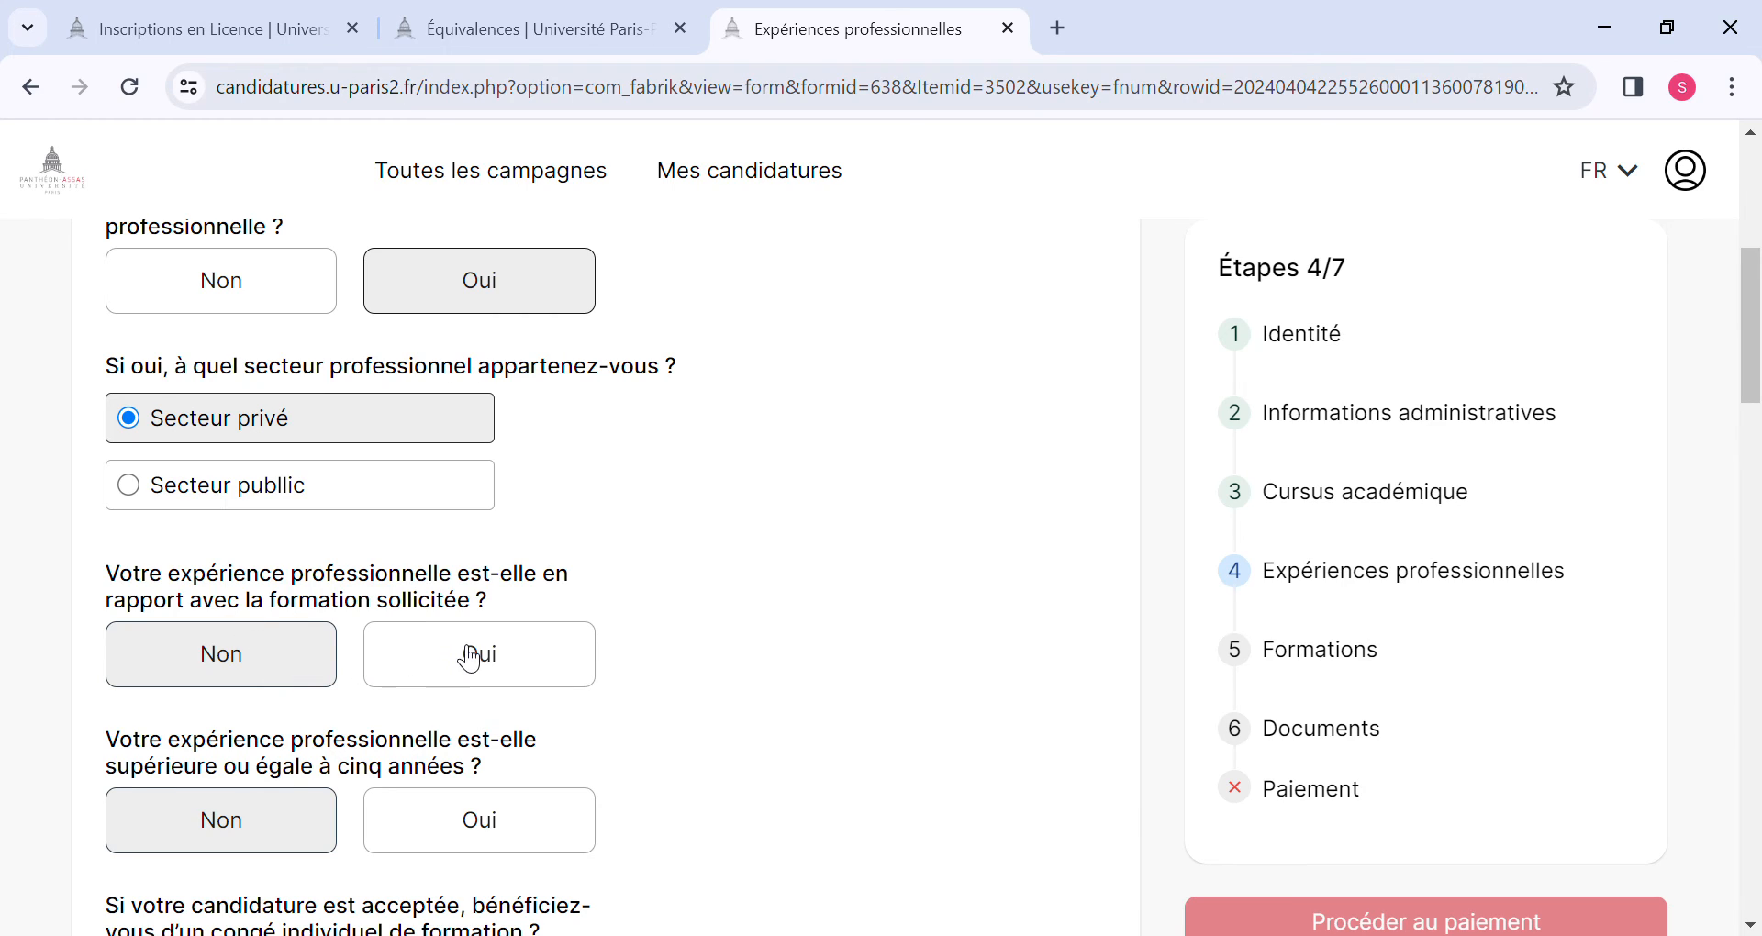
{"action": "left_click", "coordinate": [470, 658]}
{"action": "left_click", "coordinate": [225, 640]}
{"action": "scroll", "coordinate": [441, 773], "scroll_direction": "down", "scroll_amount": 2}
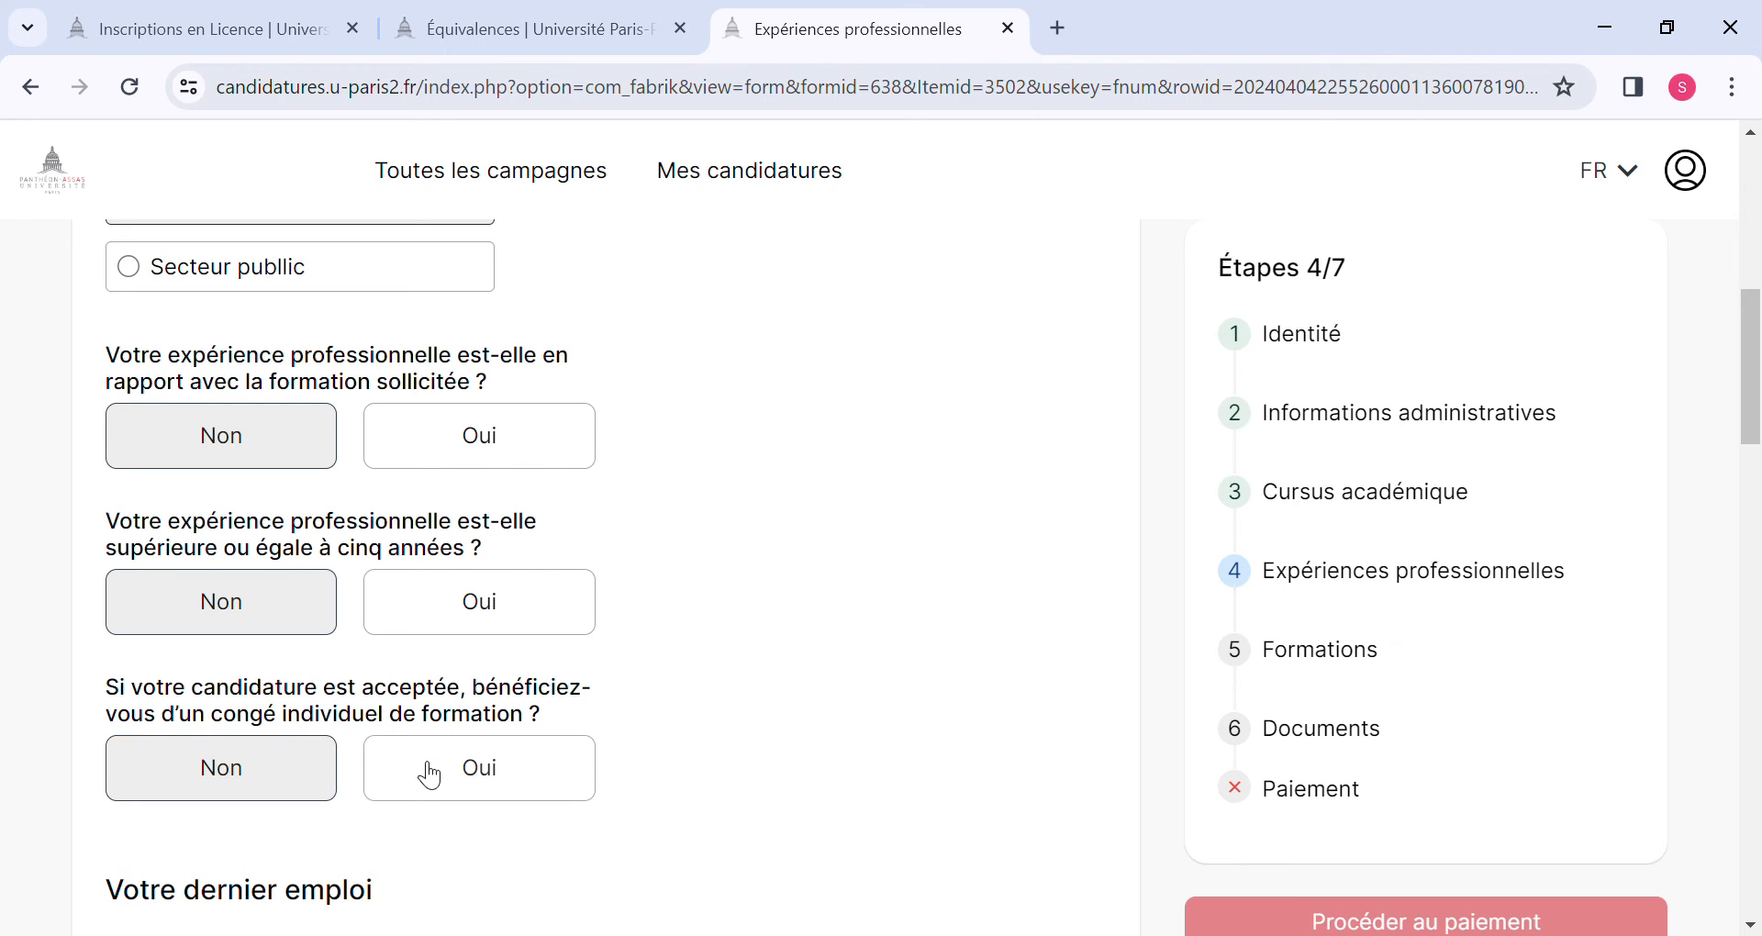
Change the answer about currently having a professional activity to Non.
{"action": "scroll", "coordinate": [349, 643], "scroll_direction": "up", "scroll_amount": 5}
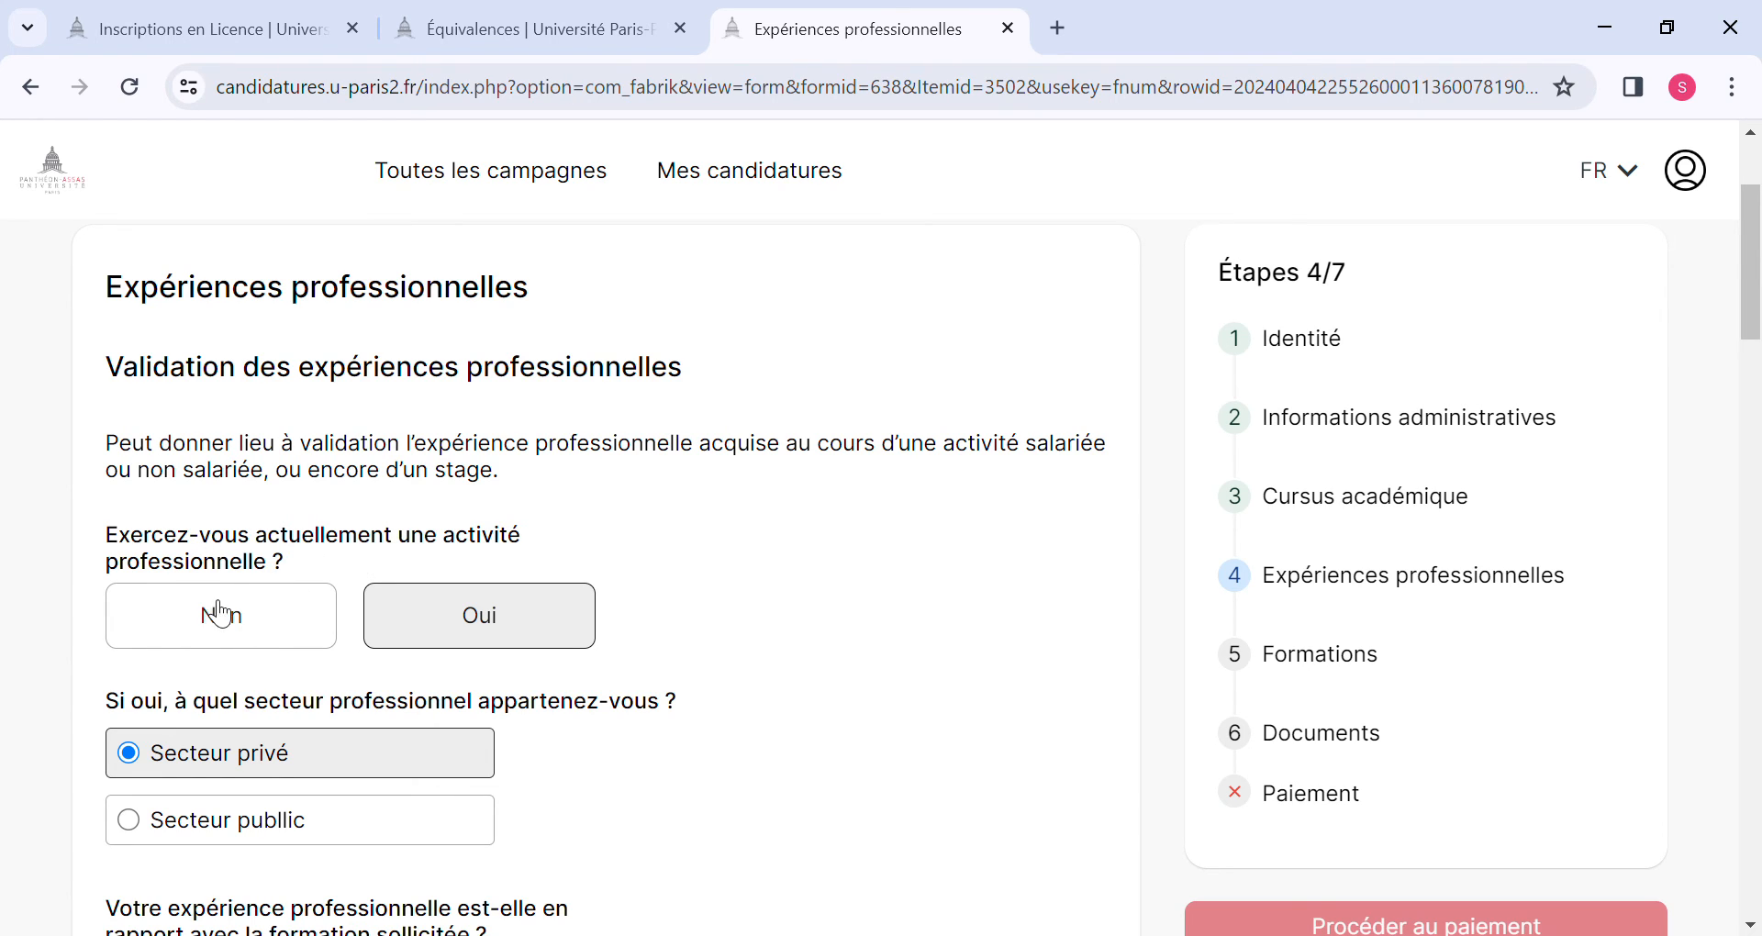
{"action": "left_click", "coordinate": [191, 632]}
{"action": "scroll", "coordinate": [183, 679], "scroll_direction": "down", "scroll_amount": 4}
{"action": "scroll", "coordinate": [193, 688], "scroll_direction": "down", "scroll_amount": 6}
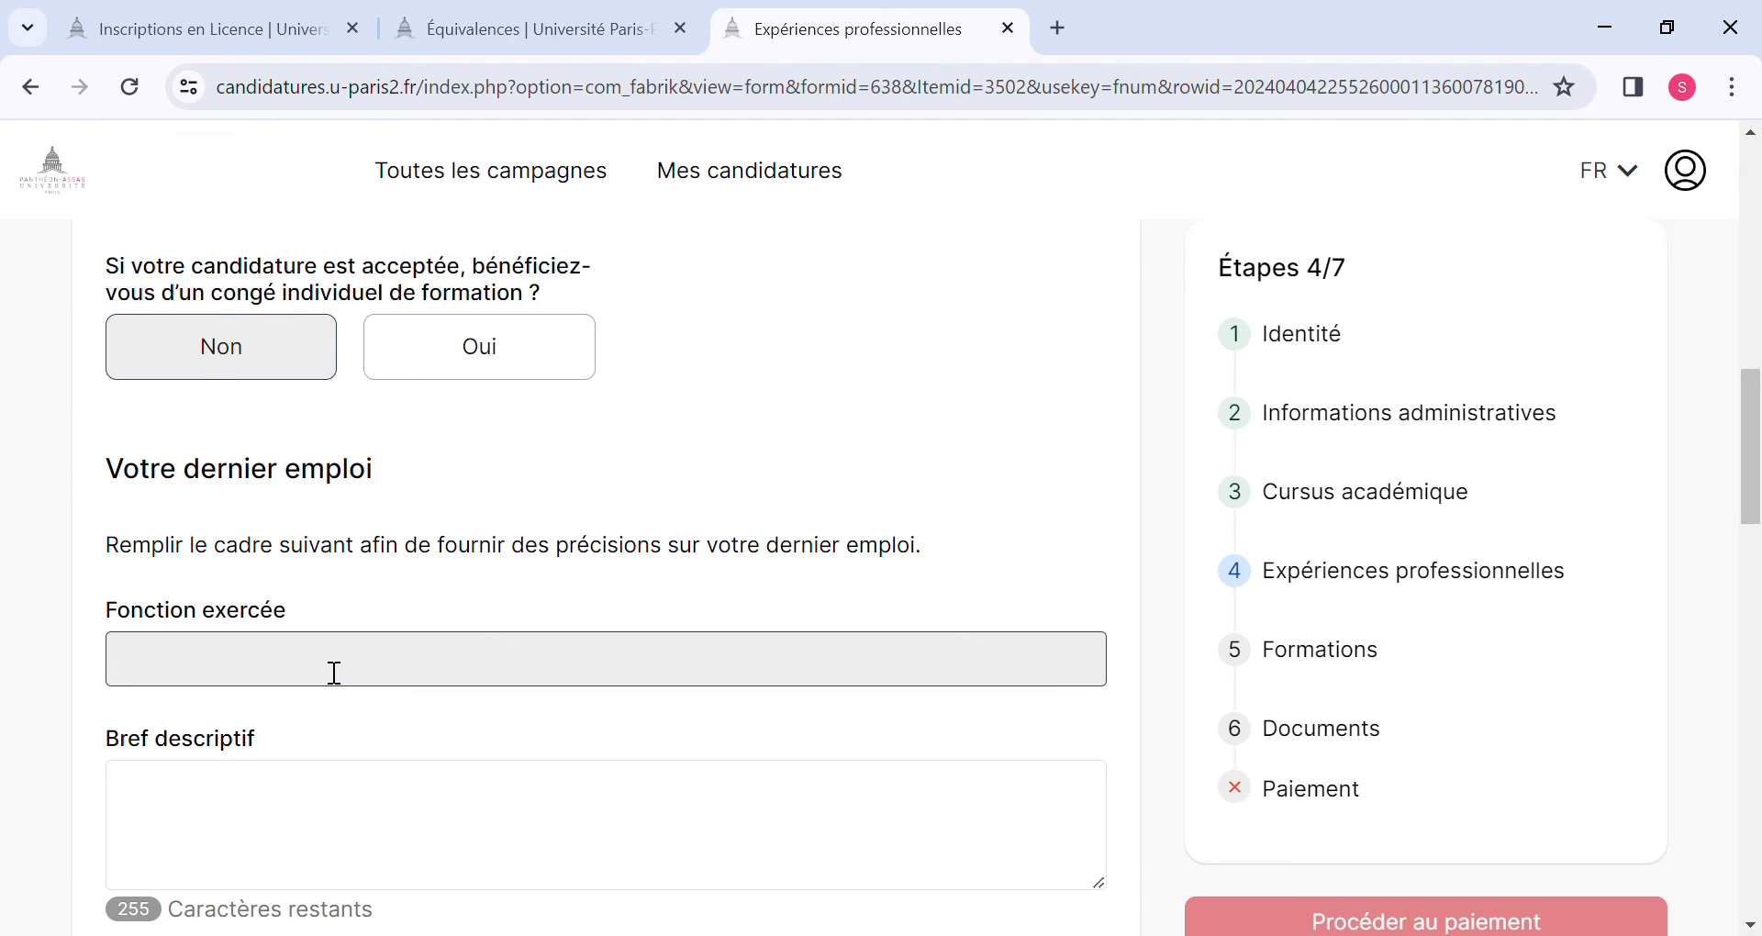
Examine the Votre dernier emploi fields and the date, Fonction and Entreprise fields for previous professional experiences.
{"action": "scroll", "coordinate": [332, 672], "scroll_direction": "down", "scroll_amount": 3}
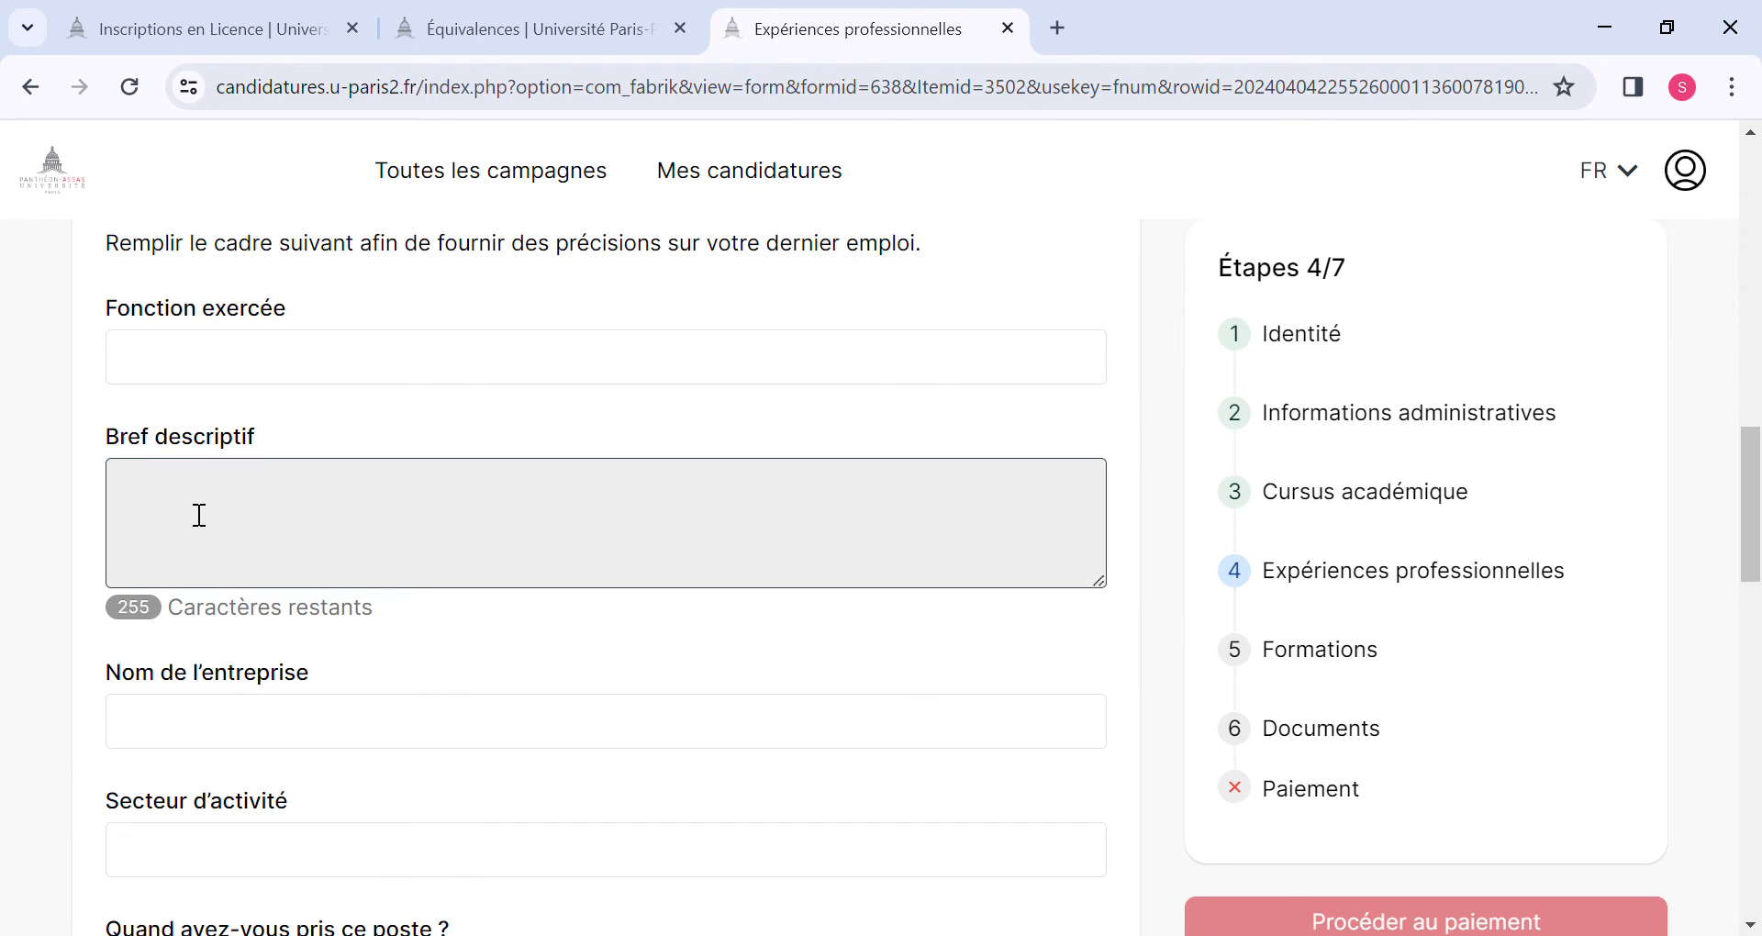
{"action": "scroll", "coordinate": [199, 515], "scroll_direction": "down", "scroll_amount": 3}
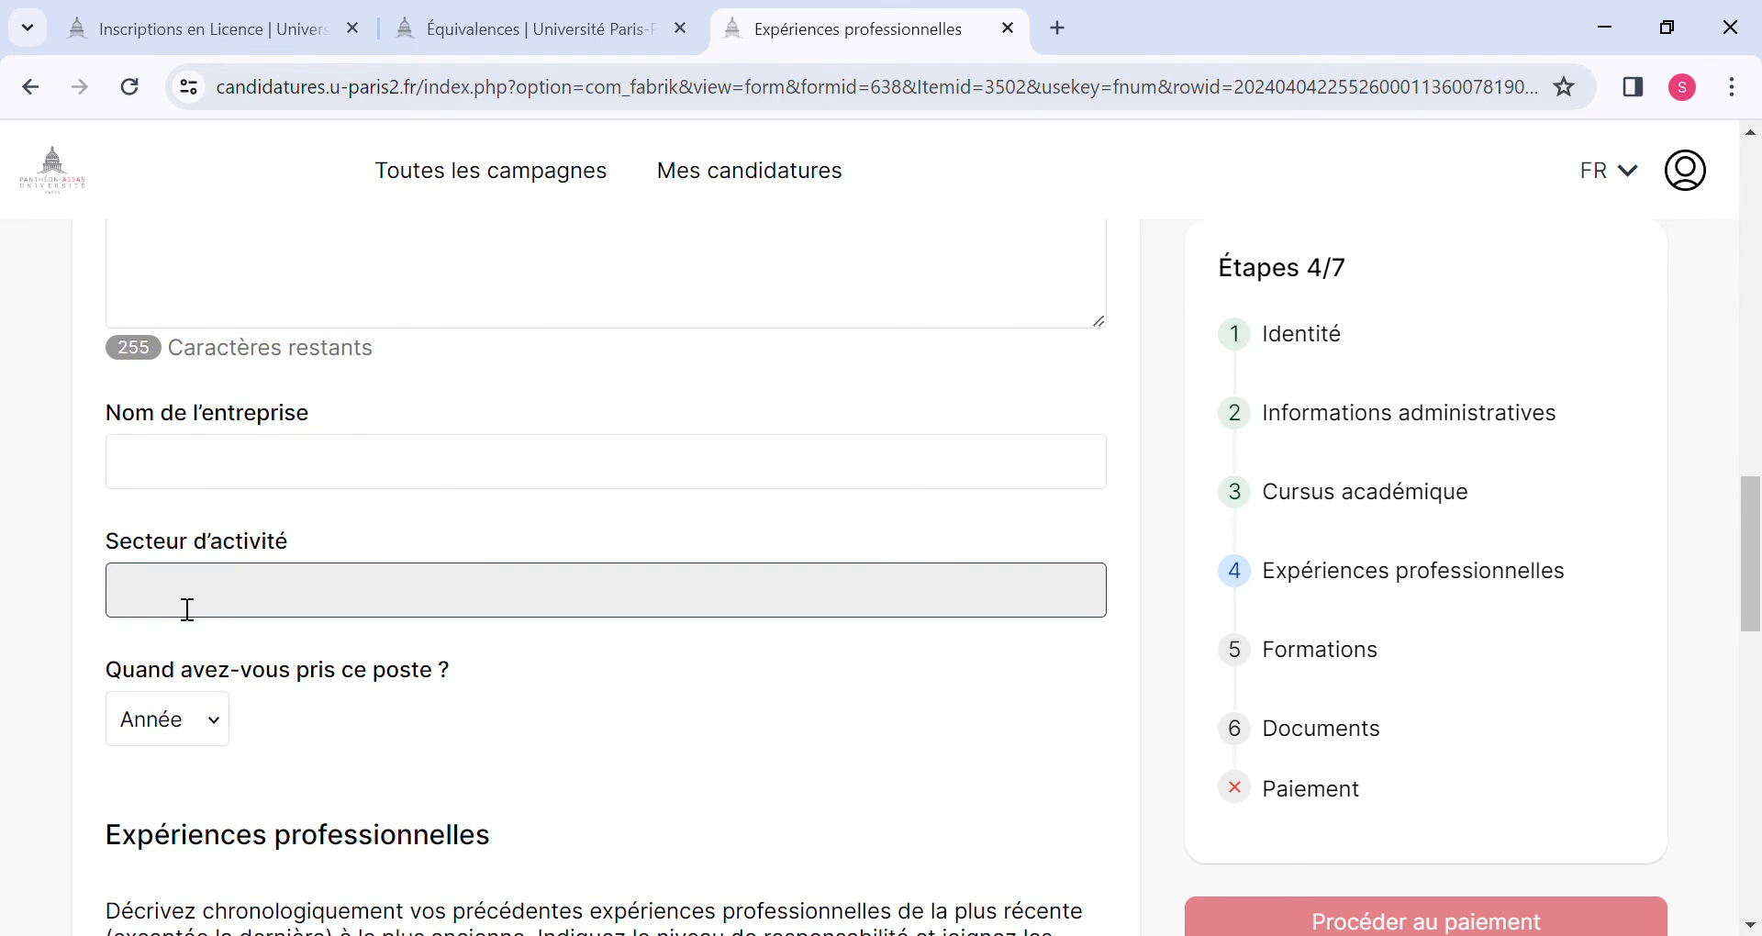
{"action": "scroll", "coordinate": [187, 609], "scroll_direction": "down", "scroll_amount": 3}
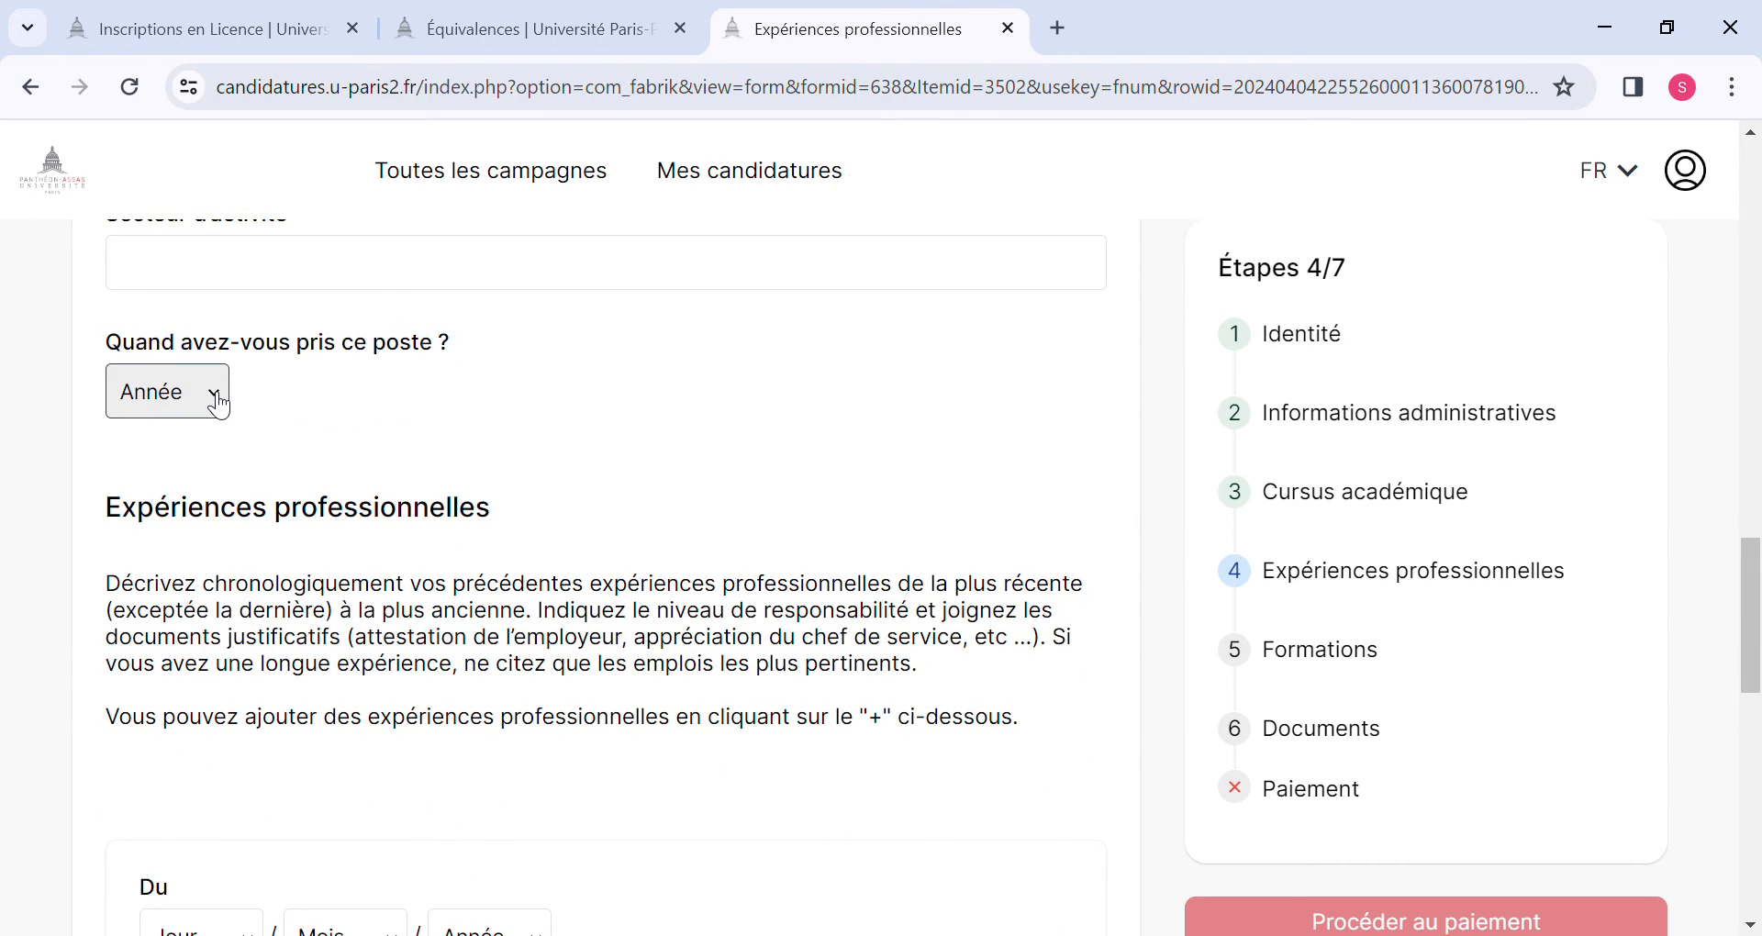
{"action": "scroll", "coordinate": [218, 403], "scroll_direction": "down", "scroll_amount": 3}
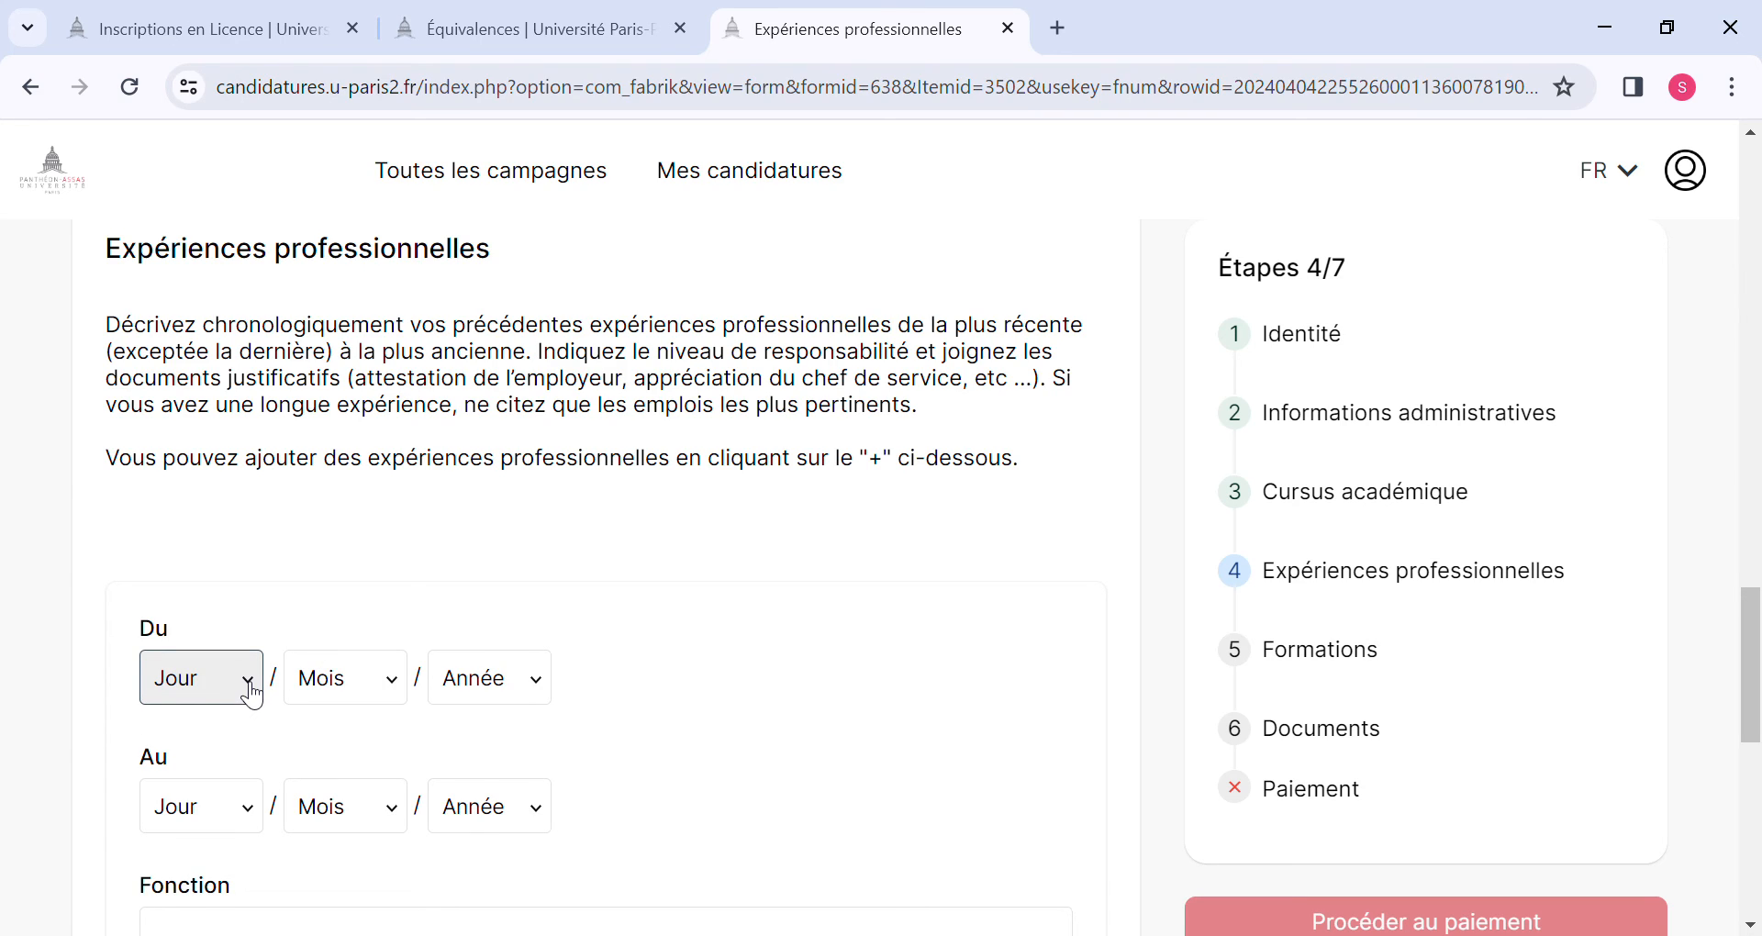
{"action": "scroll", "coordinate": [251, 693], "scroll_direction": "down", "scroll_amount": 3}
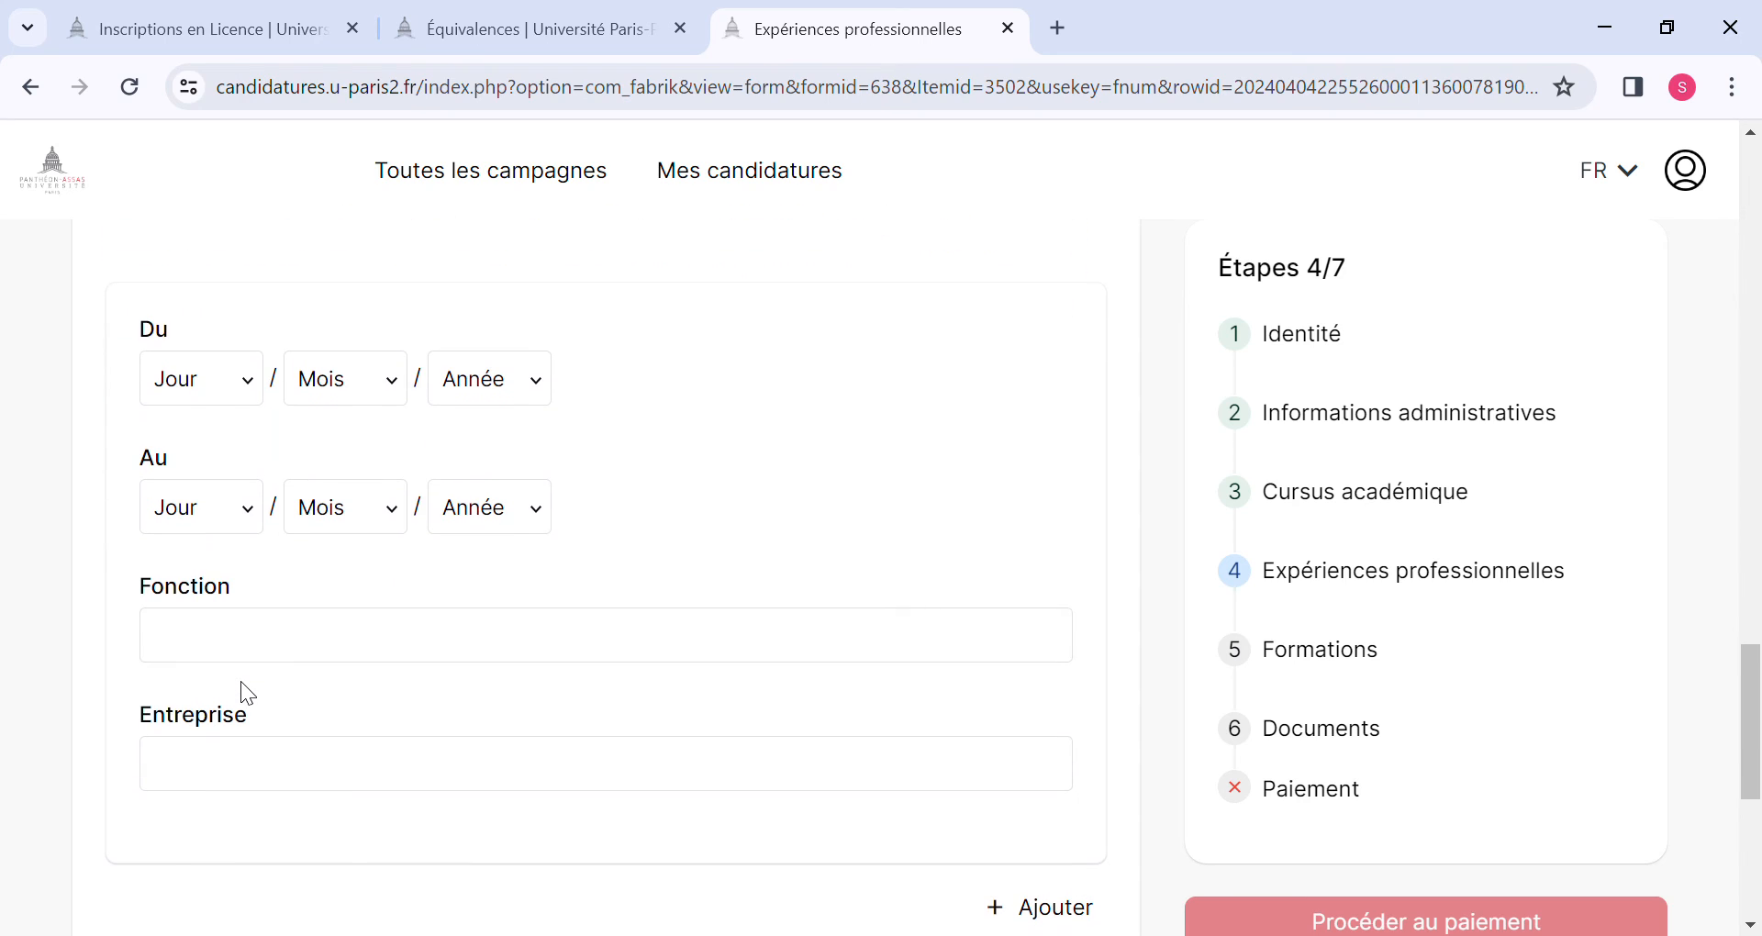
{"action": "scroll", "coordinate": [242, 684], "scroll_direction": "up", "scroll_amount": 3}
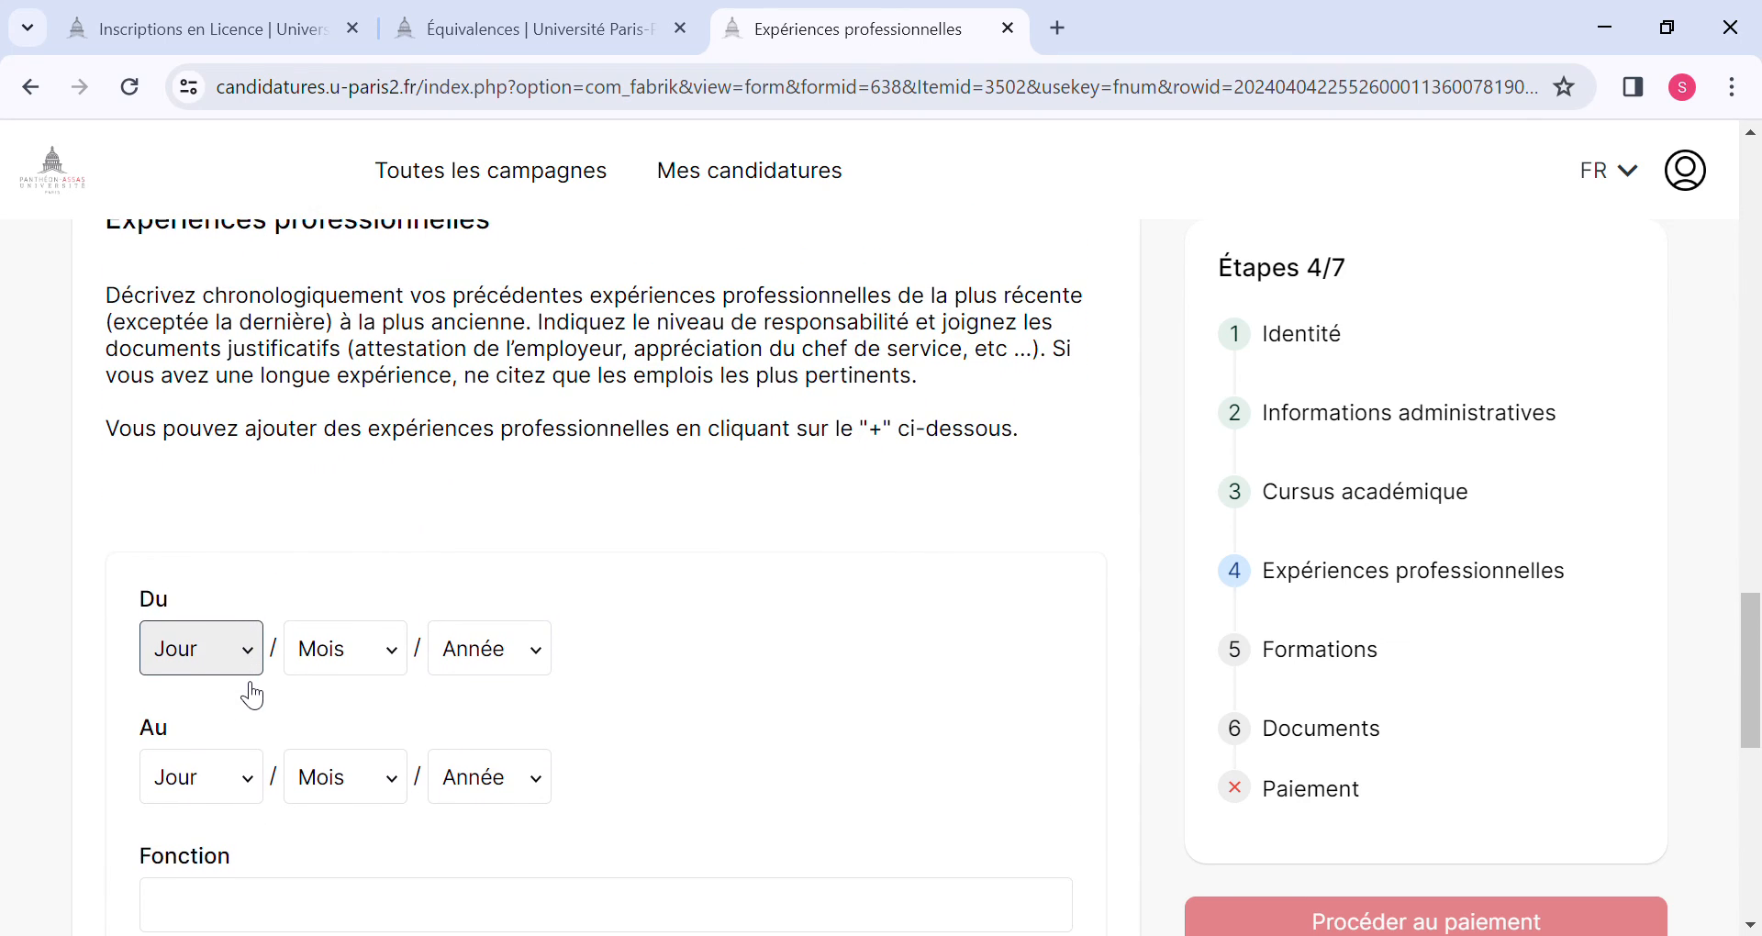
{"action": "scroll", "coordinate": [253, 695], "scroll_direction": "down", "scroll_amount": 1}
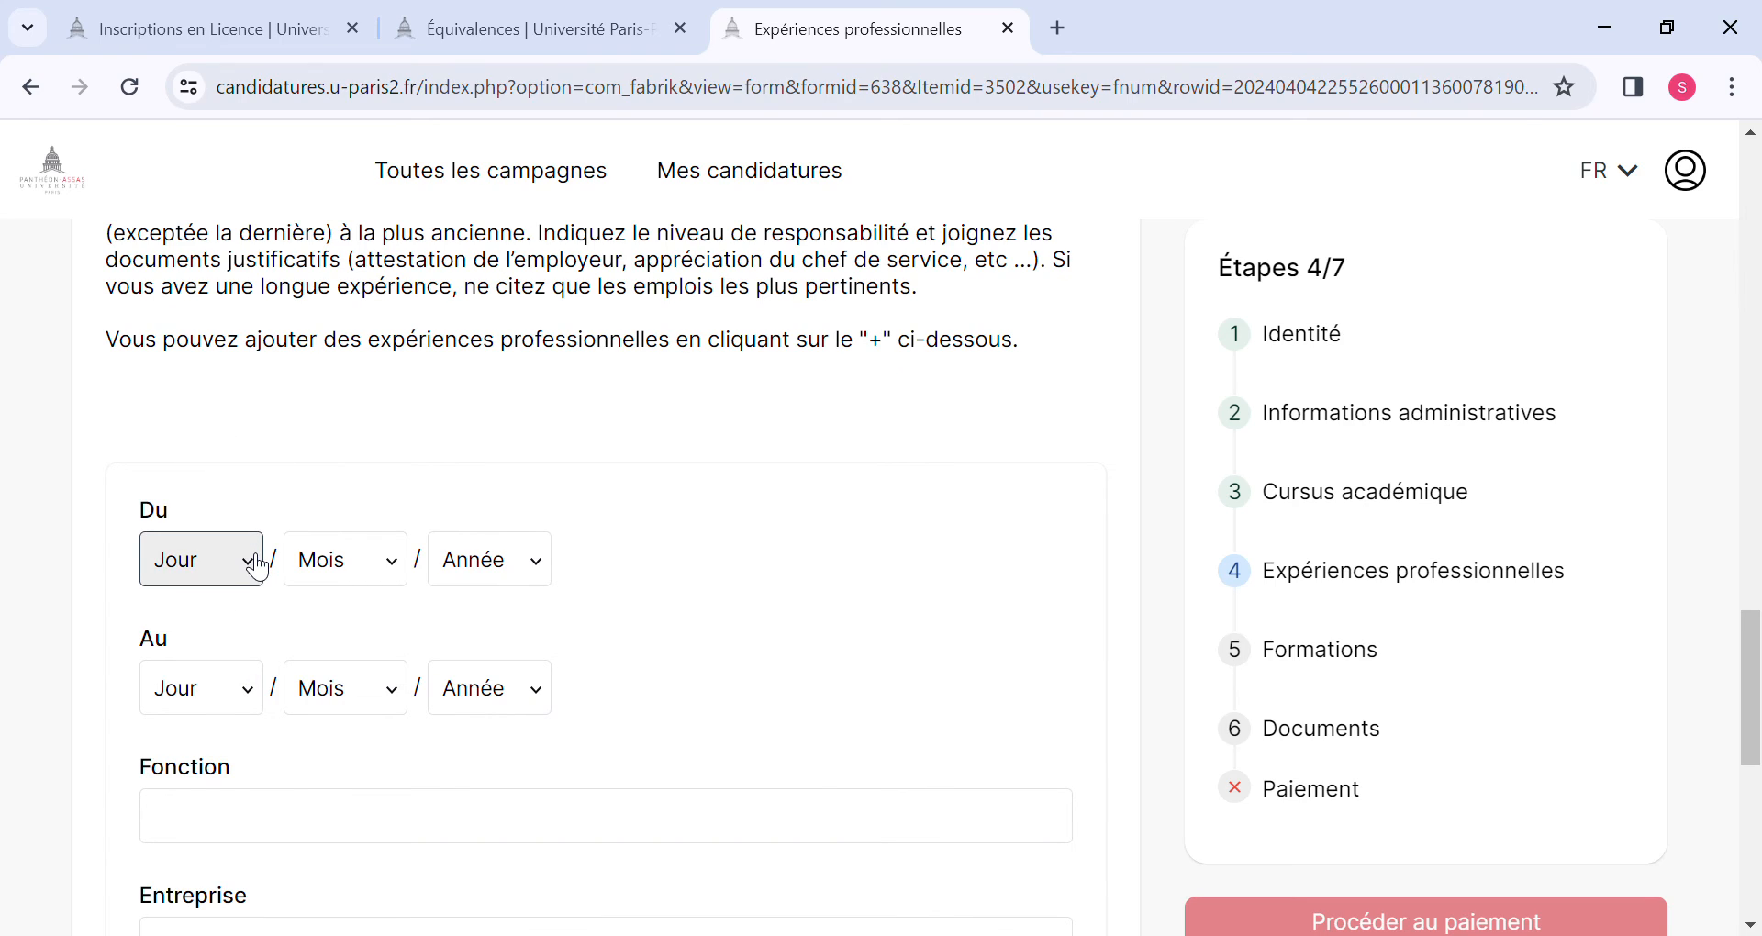
{"action": "scroll", "coordinate": [257, 567], "scroll_direction": "down", "scroll_amount": 3}
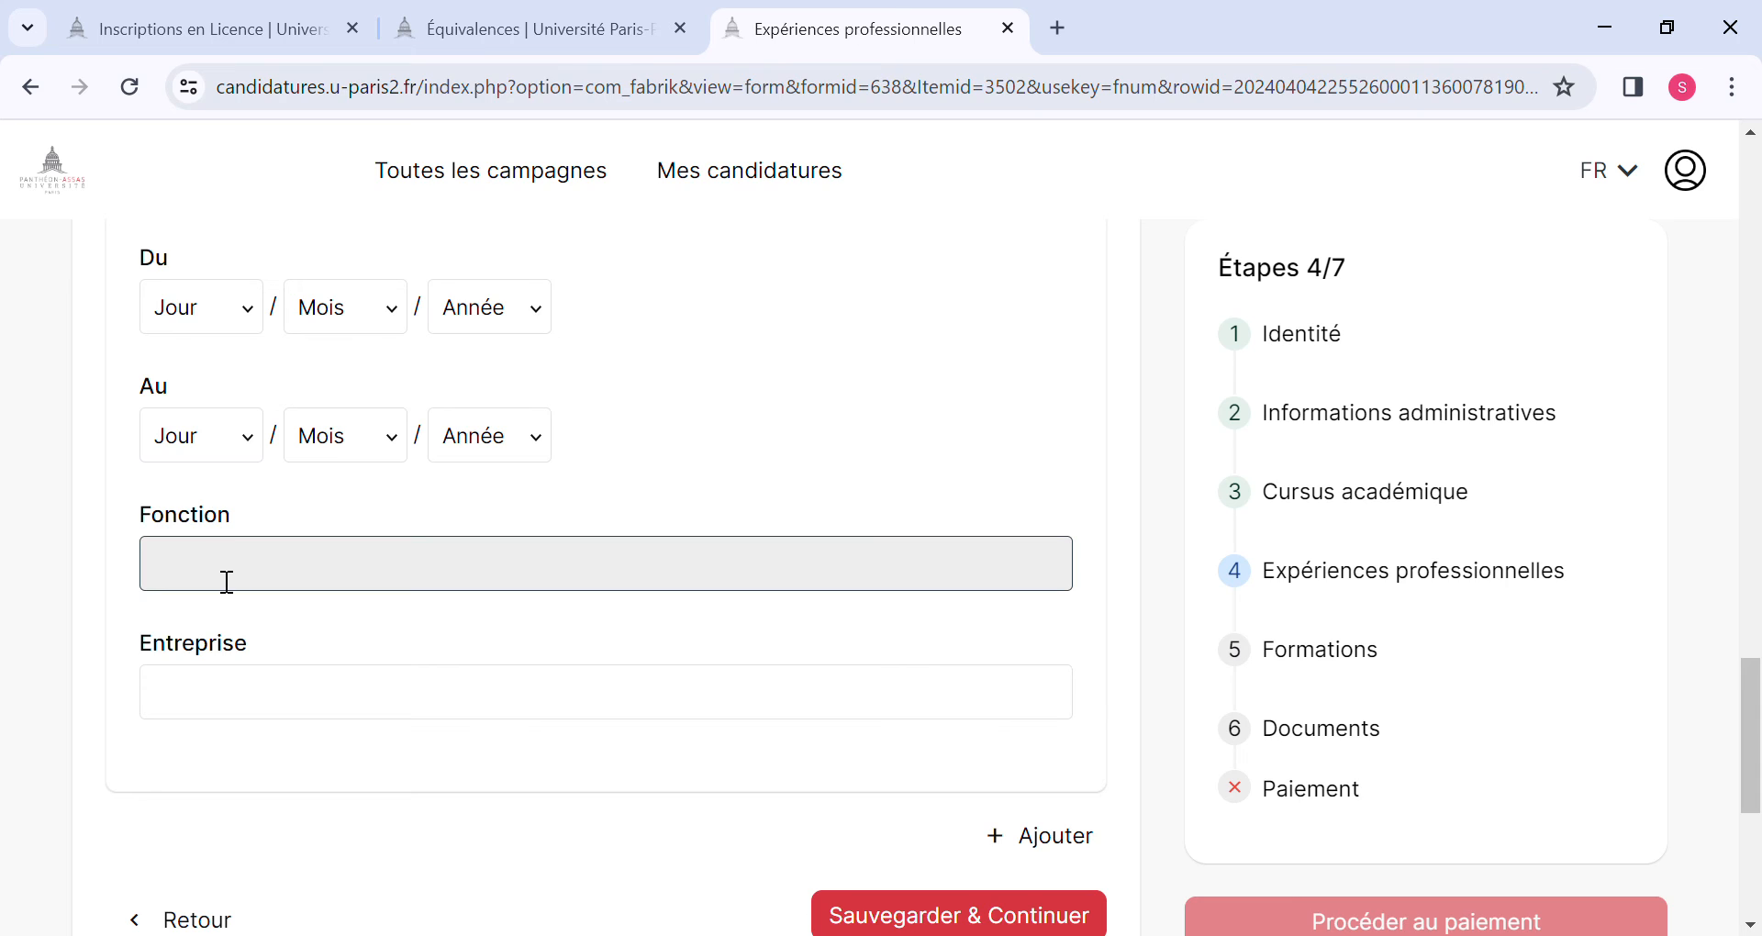
{"action": "scroll", "coordinate": [224, 582], "scroll_direction": "down", "scroll_amount": 2}
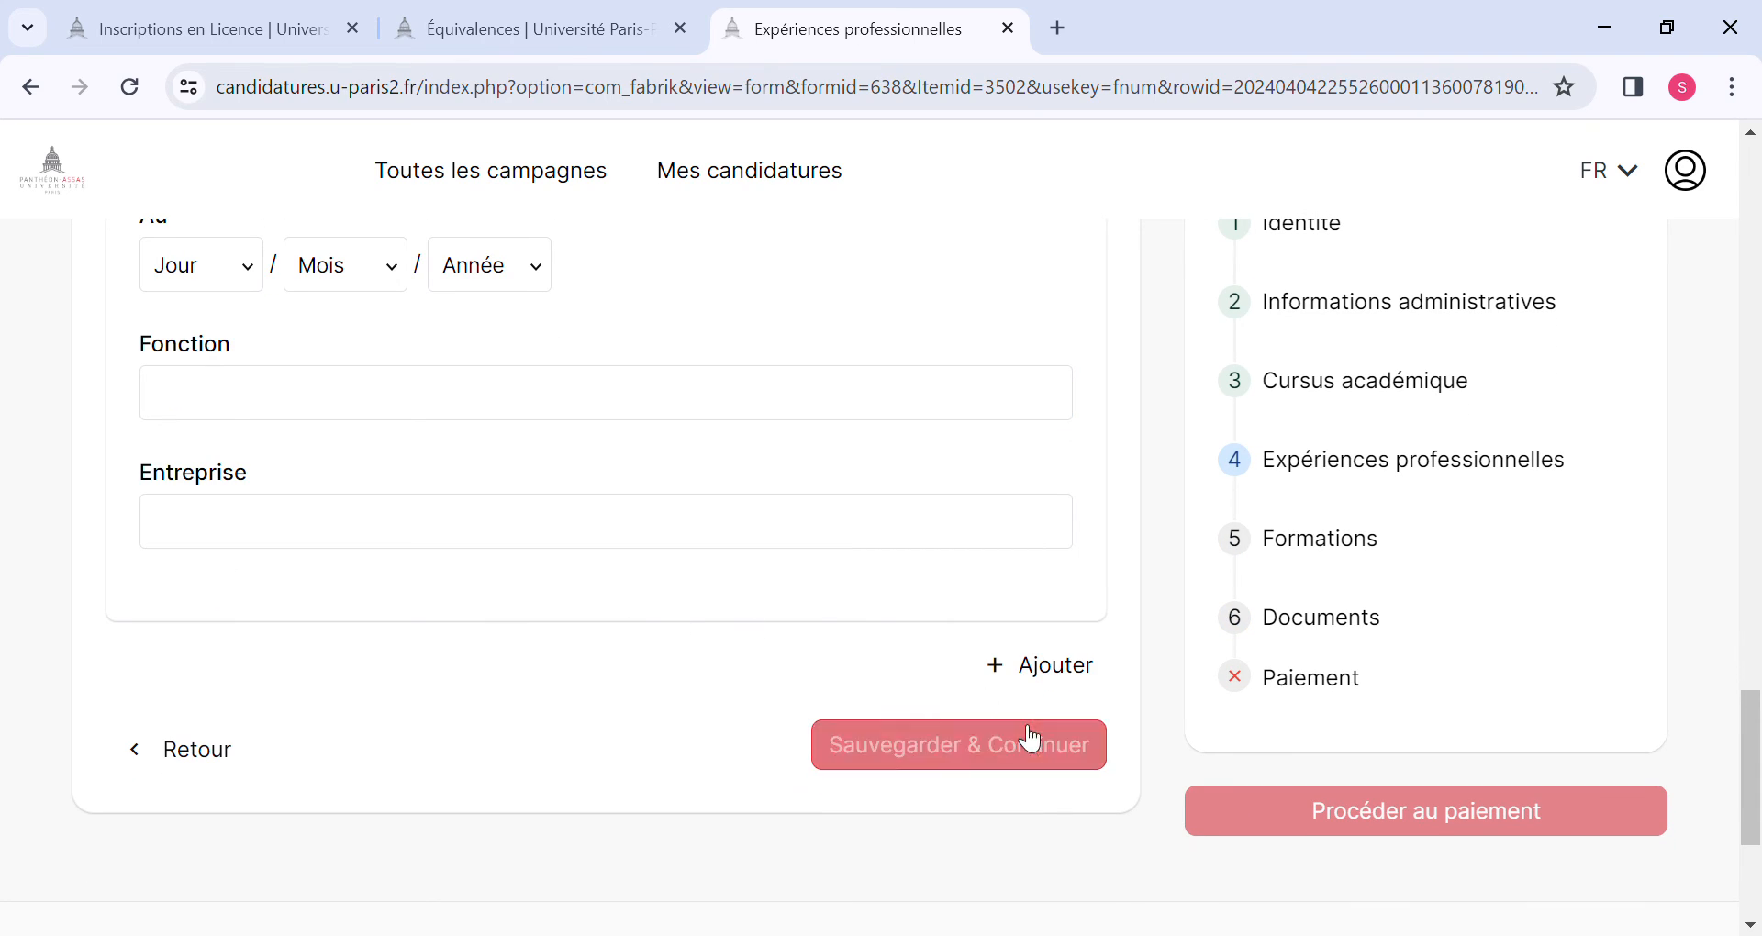
{"action": "left_click", "coordinate": [973, 750]}
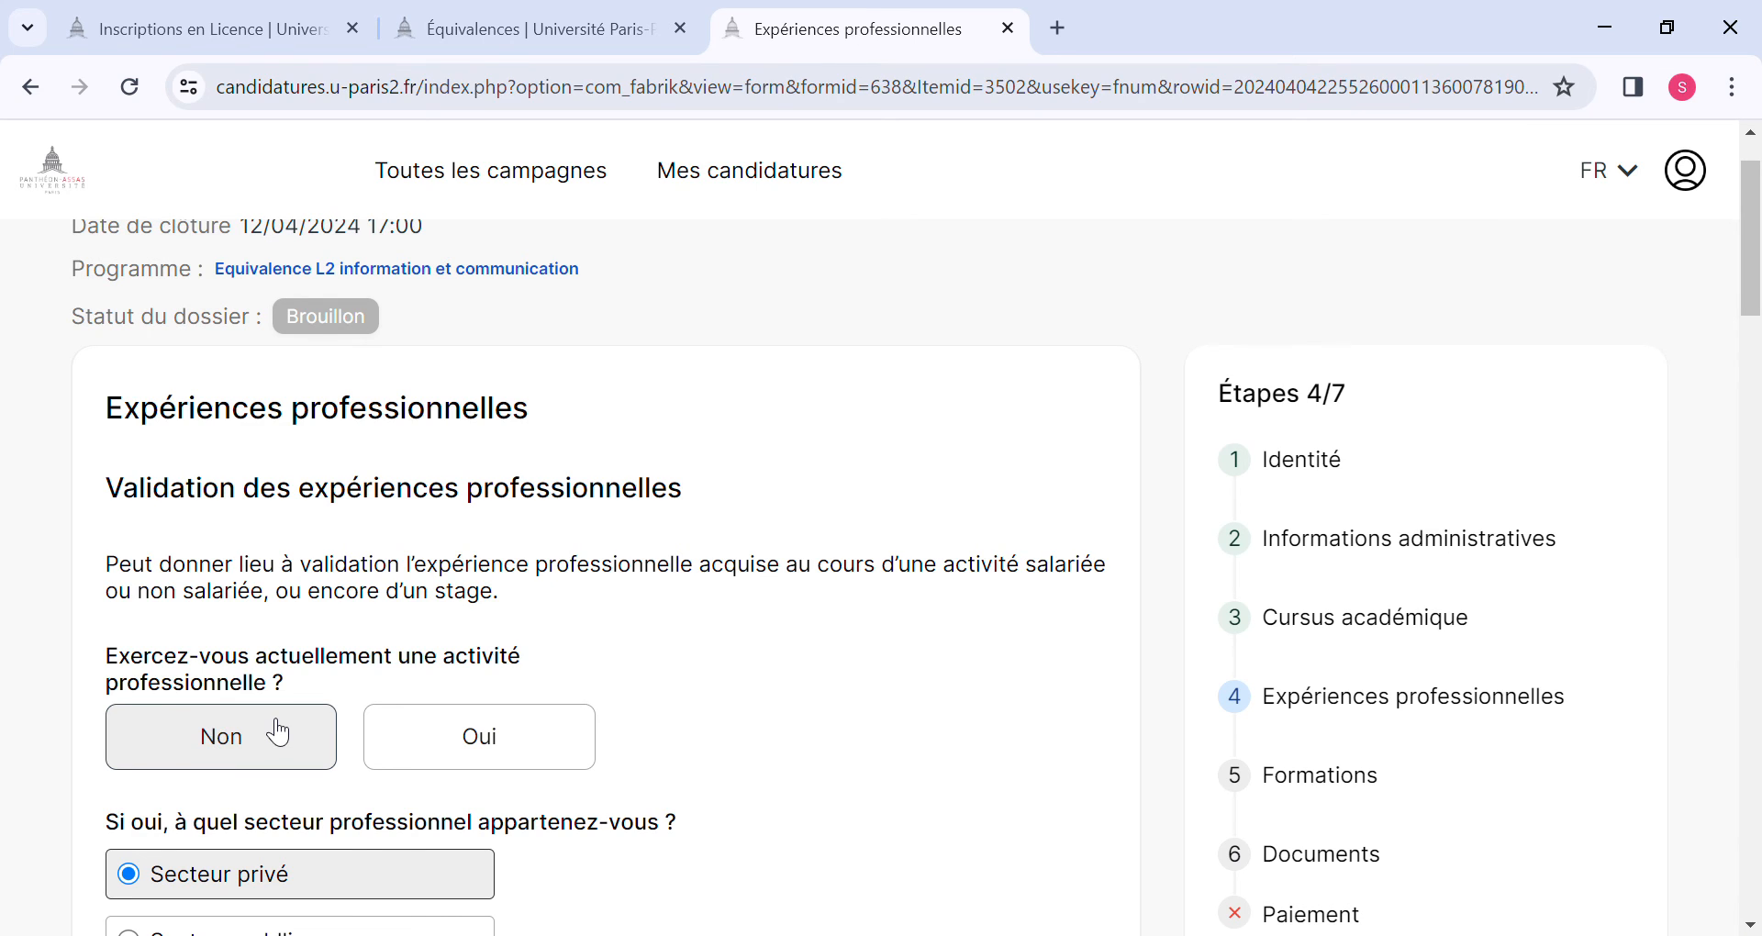
{"action": "scroll", "coordinate": [275, 729], "scroll_direction": "down", "scroll_amount": 3}
{"action": "left_click", "coordinate": [145, 706]}
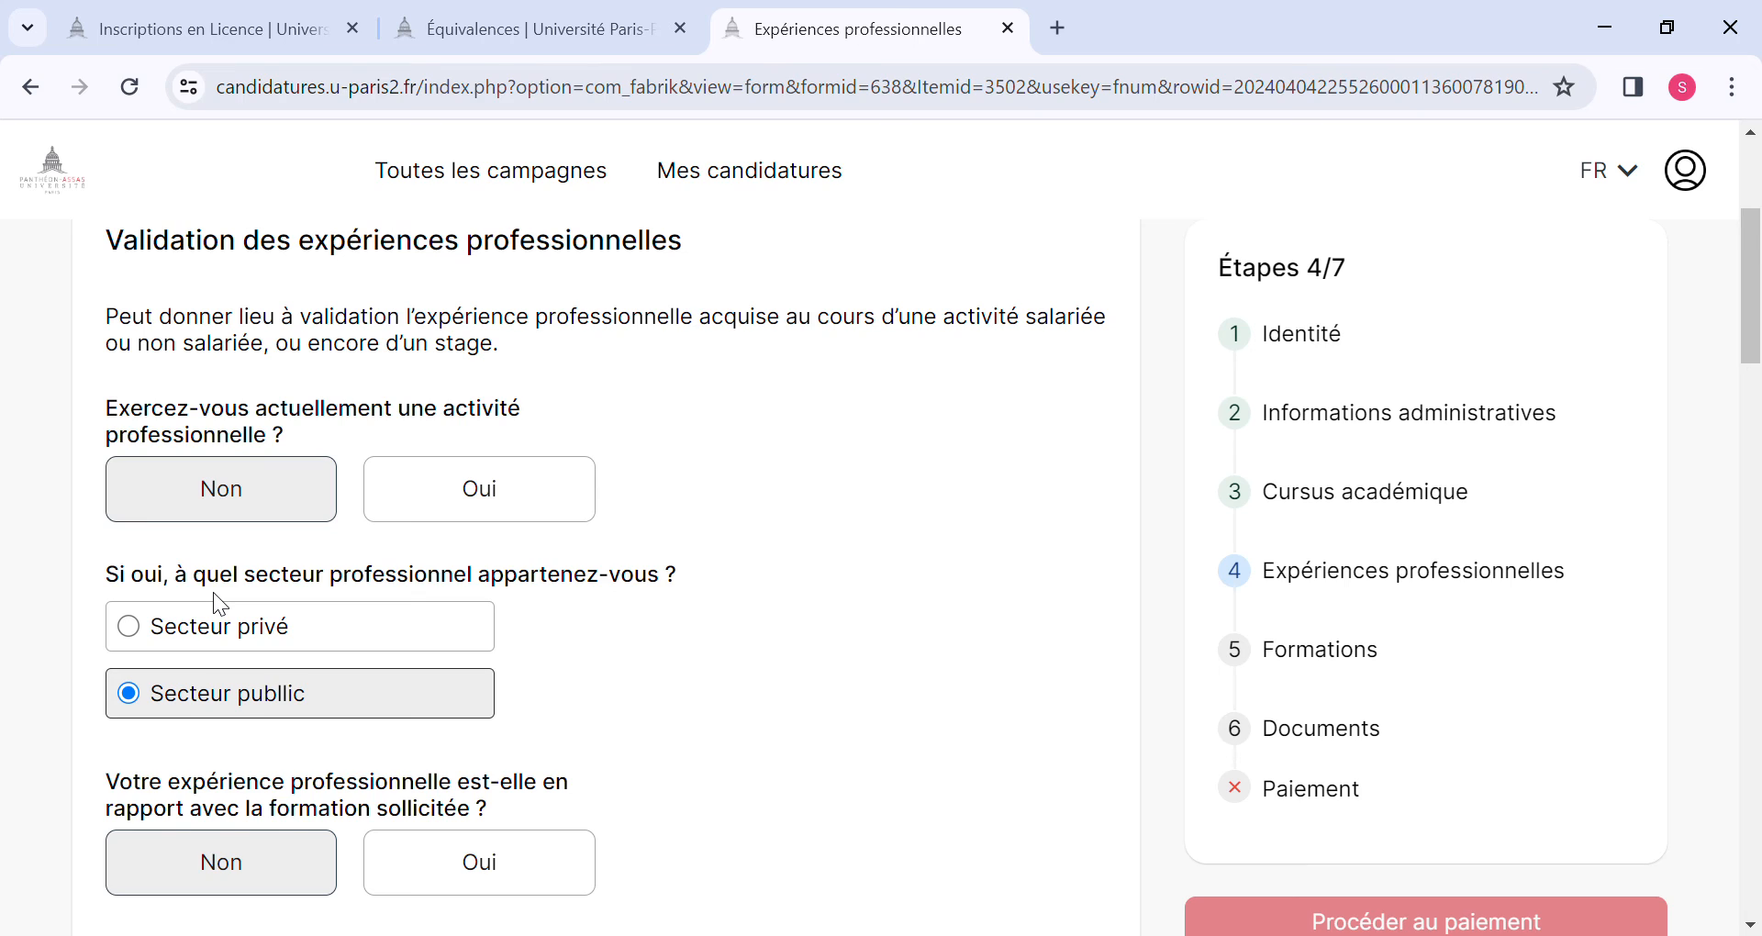
{"action": "scroll", "coordinate": [221, 603], "scroll_direction": "down", "scroll_amount": 10}
{"action": "scroll", "coordinate": [229, 606], "scroll_direction": "down", "scroll_amount": 4}
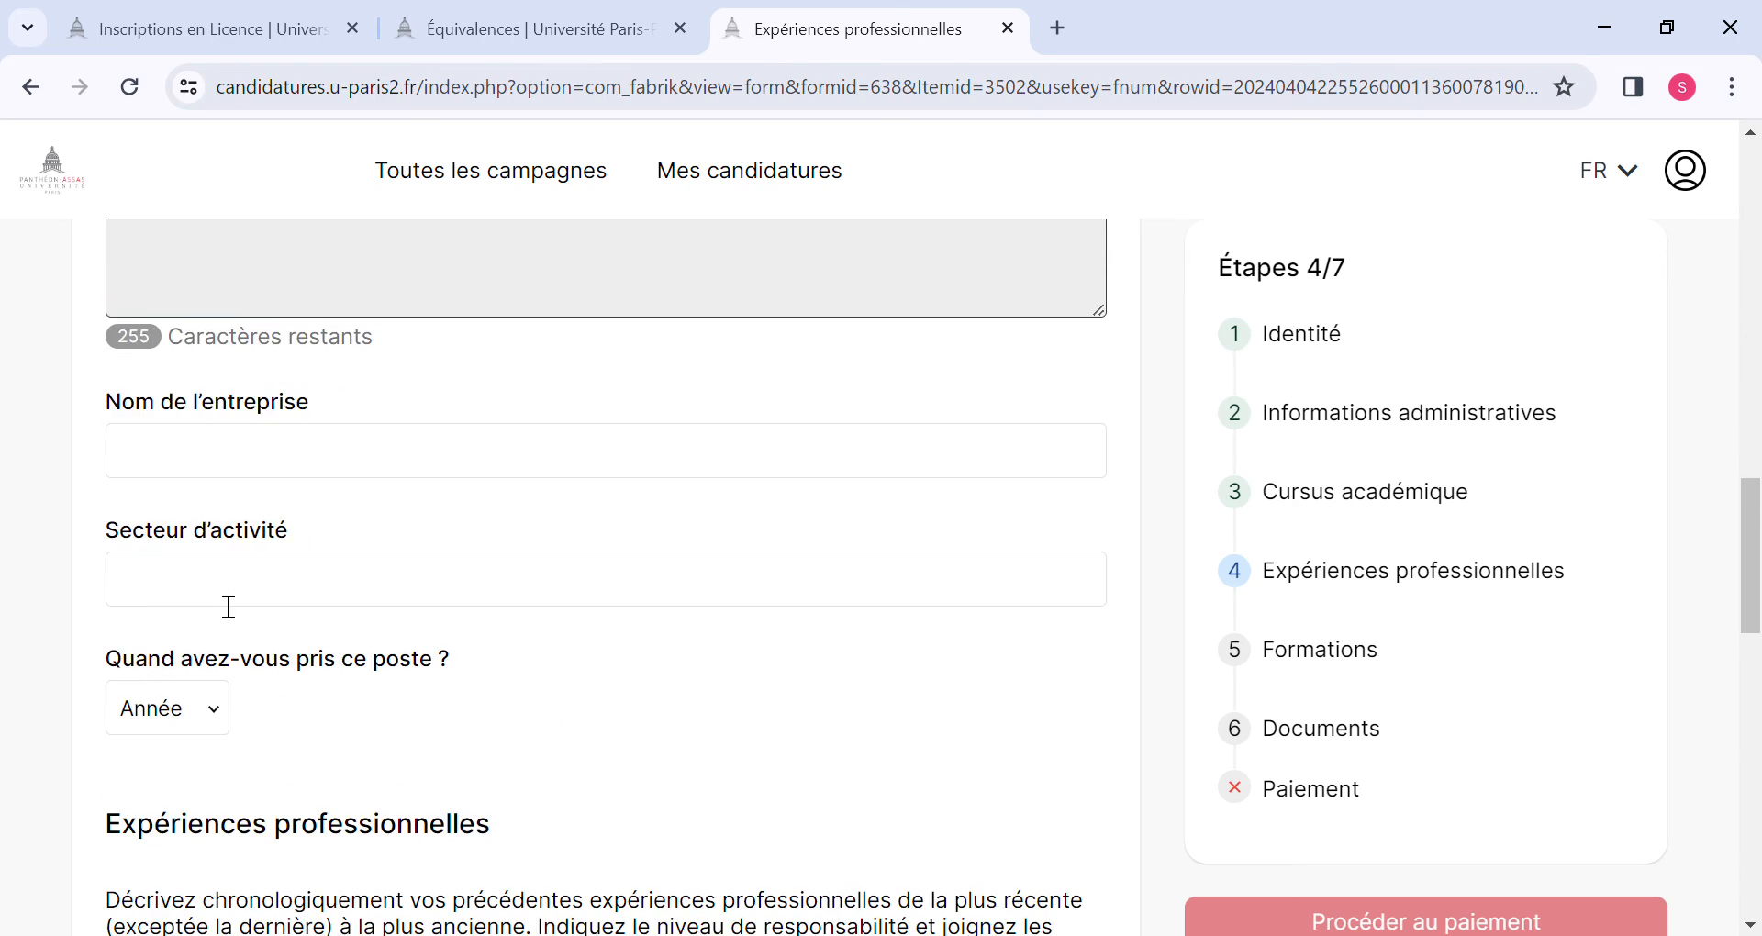
{"action": "scroll", "coordinate": [225, 605], "scroll_direction": "up", "scroll_amount": 16}
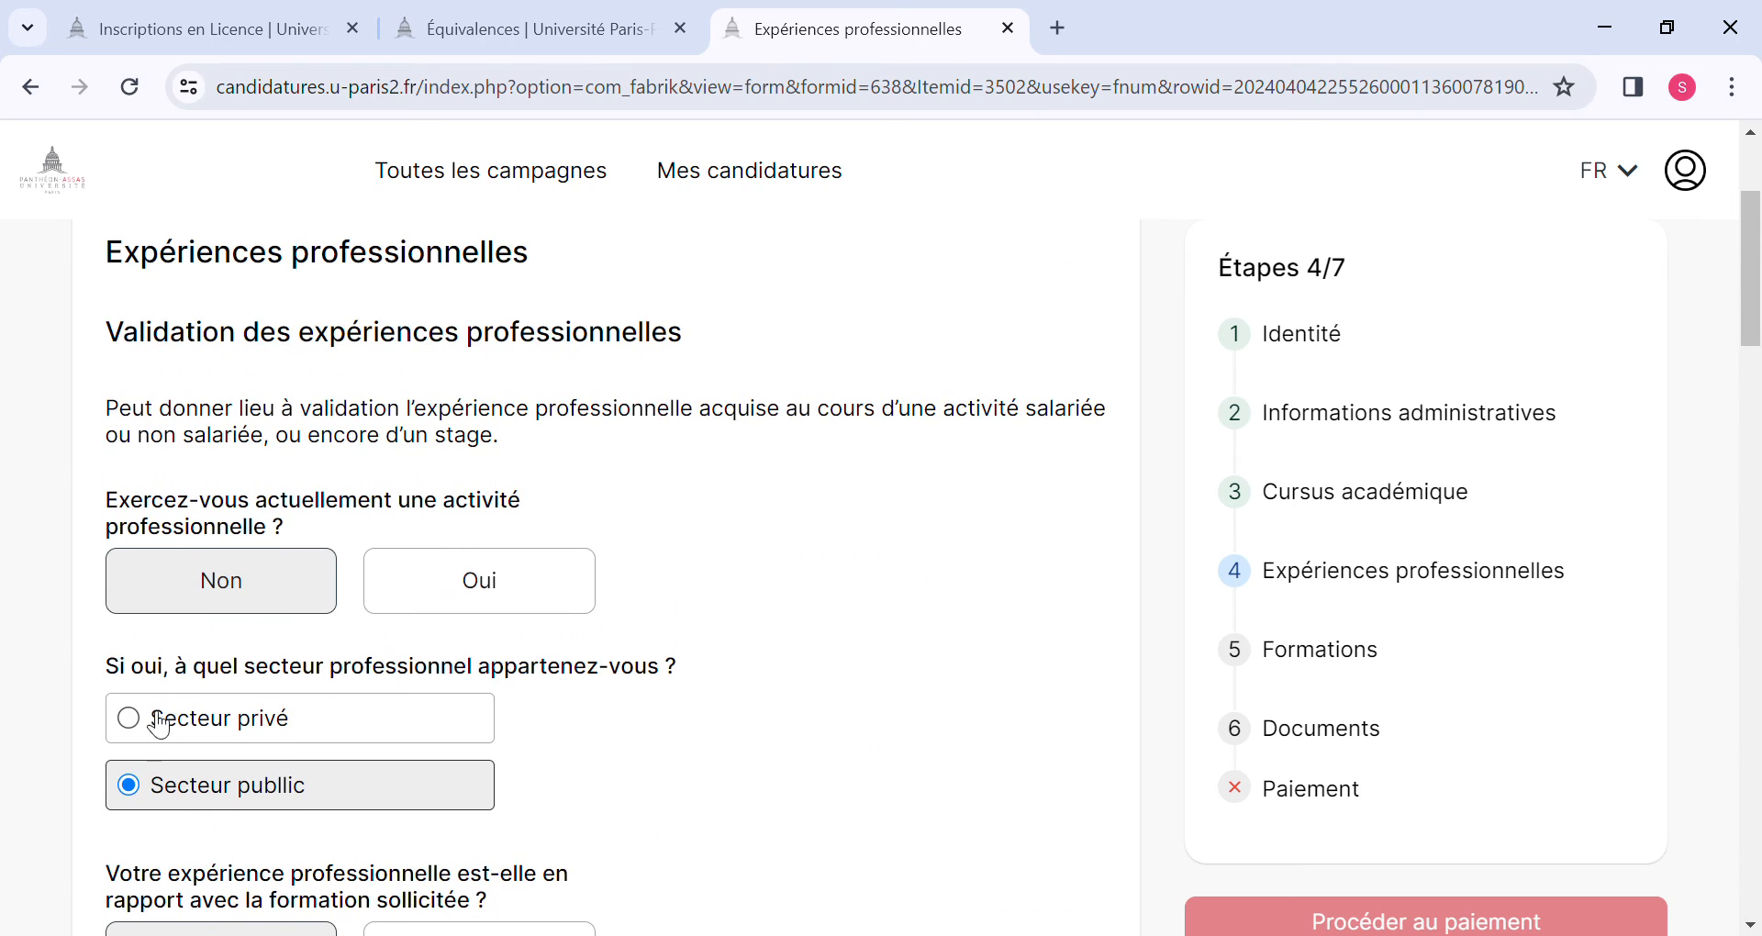
{"action": "left_click", "coordinate": [129, 716]}
{"action": "left_click", "coordinate": [416, 590]}
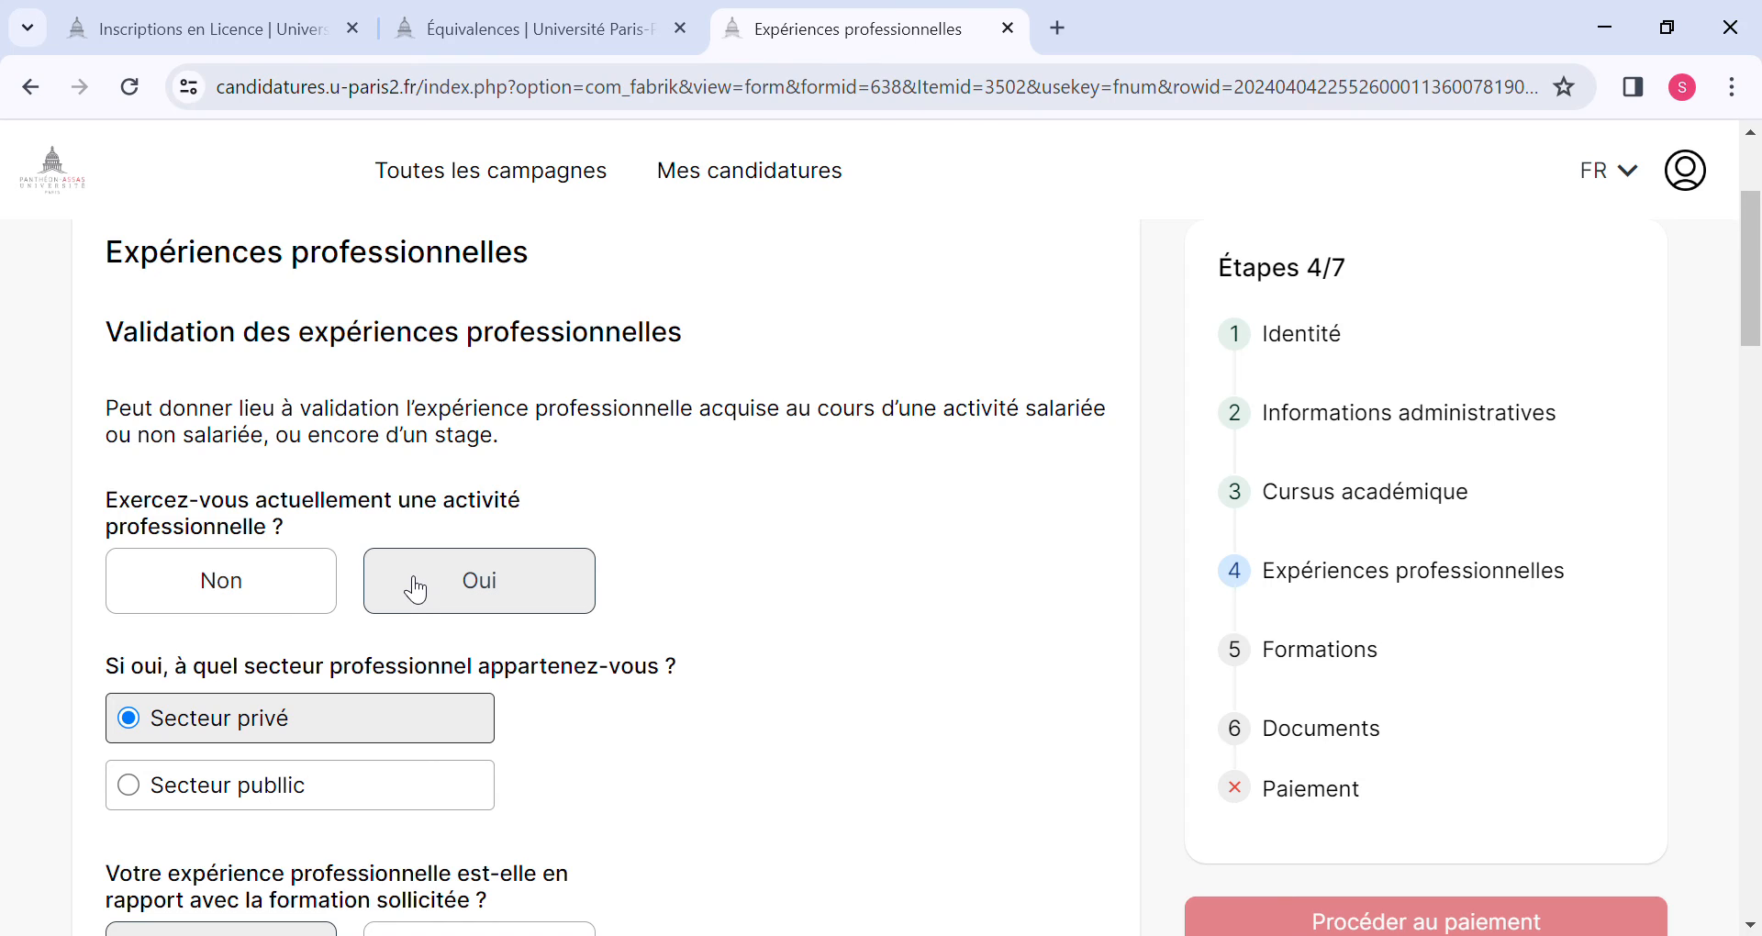
{"action": "left_click", "coordinate": [280, 579]}
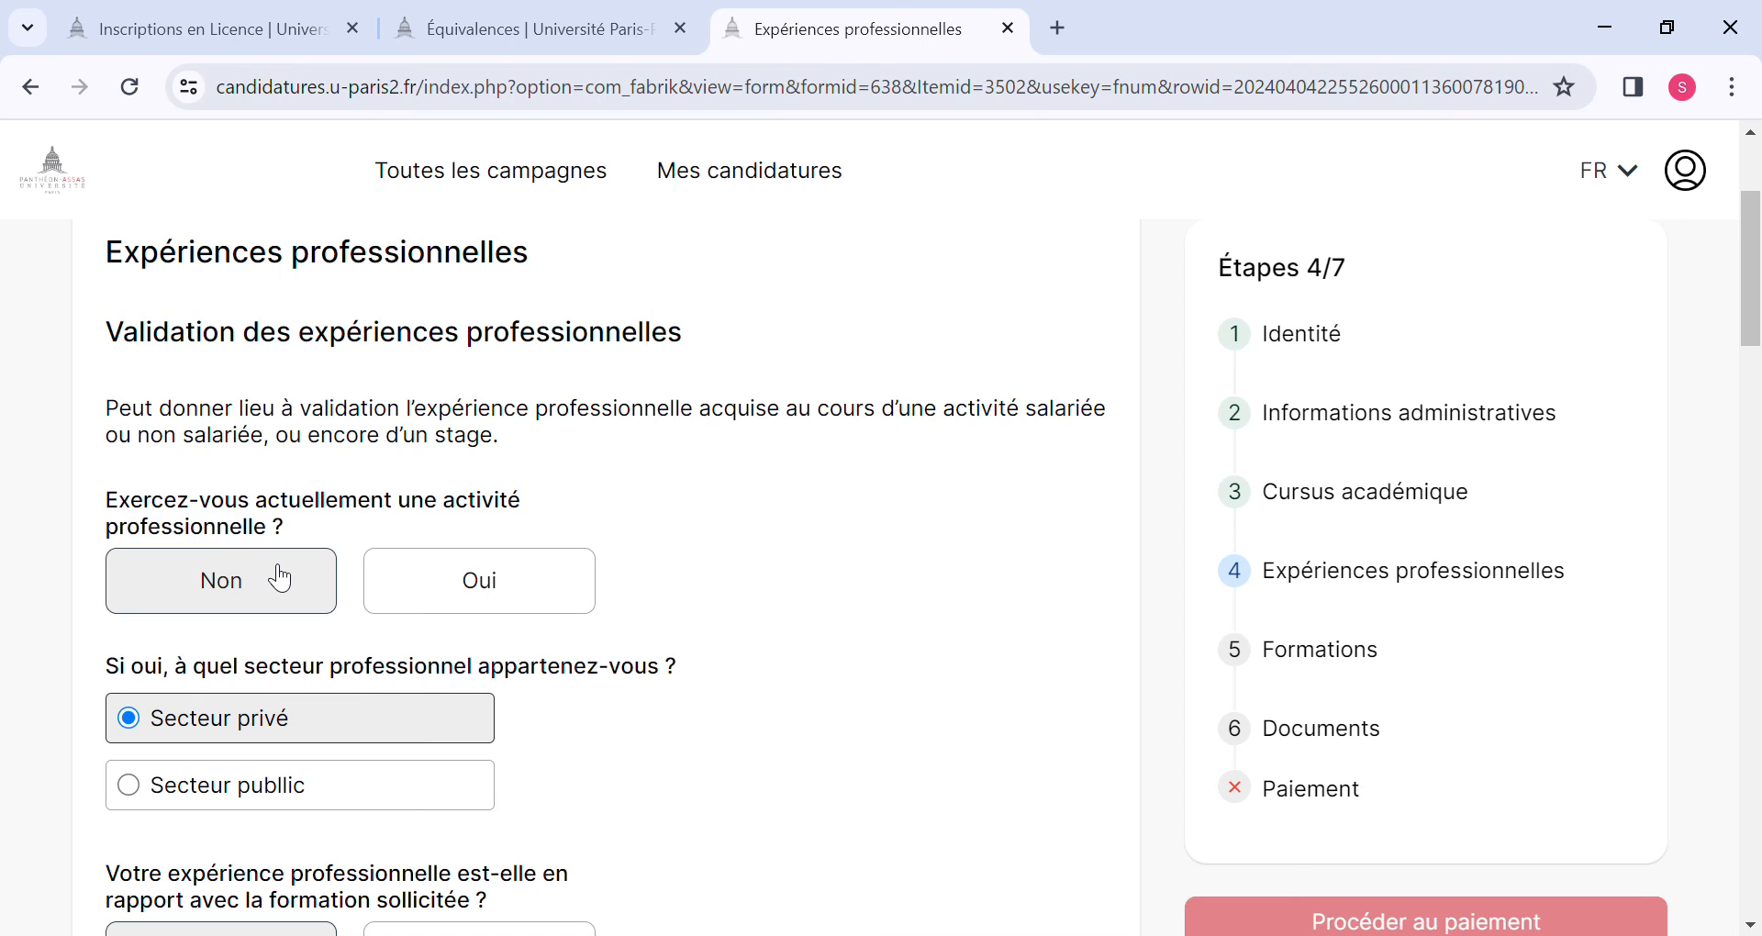
Save the Expériences professionnelles section with the job details left blank and continue to Formations.
{"action": "scroll", "coordinate": [280, 576], "scroll_direction": "down", "scroll_amount": 20}
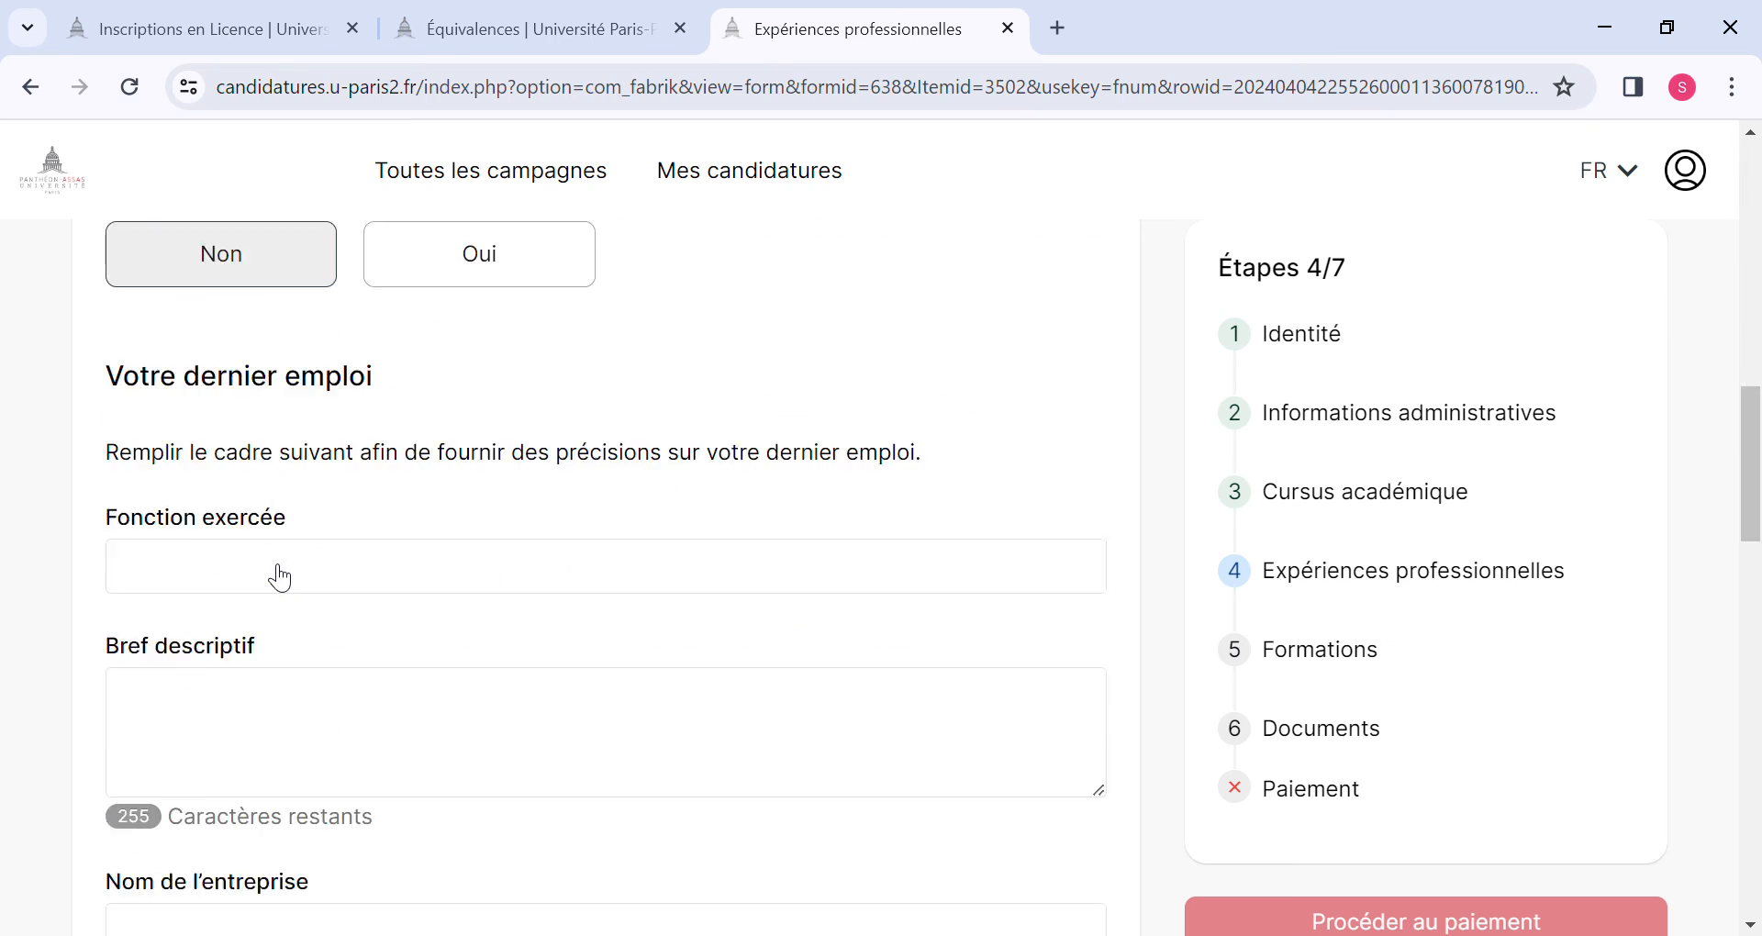
{"action": "scroll", "coordinate": [269, 566], "scroll_direction": "down", "scroll_amount": 1}
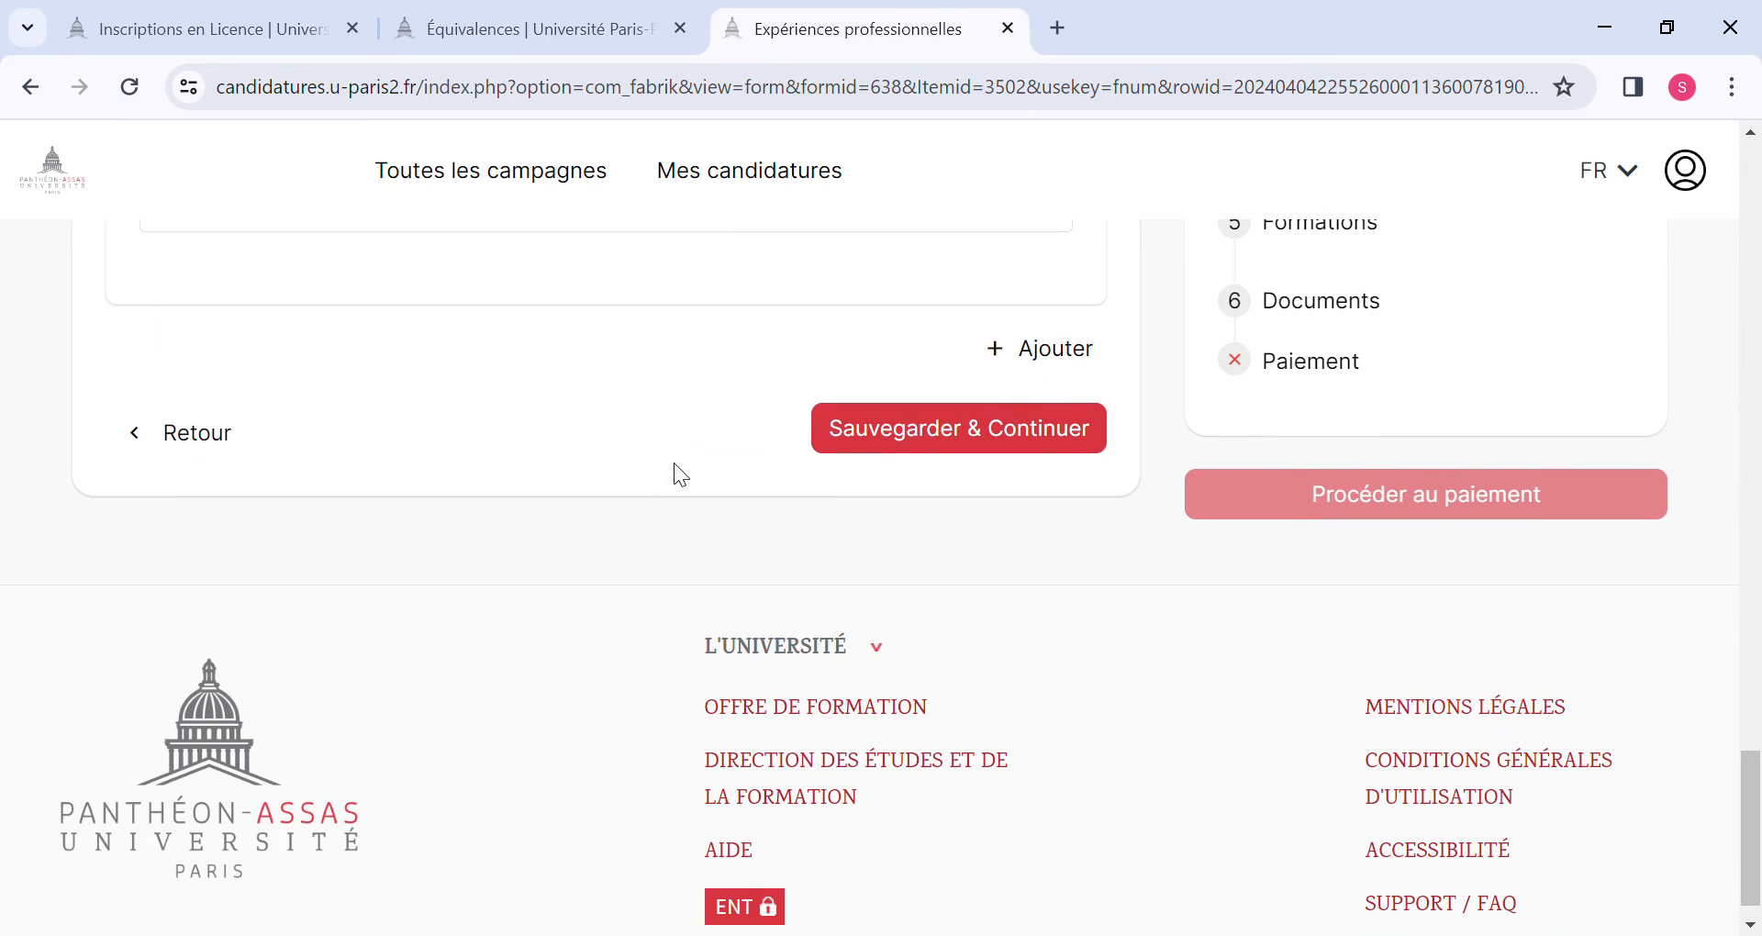
{"action": "left_click", "coordinate": [906, 429]}
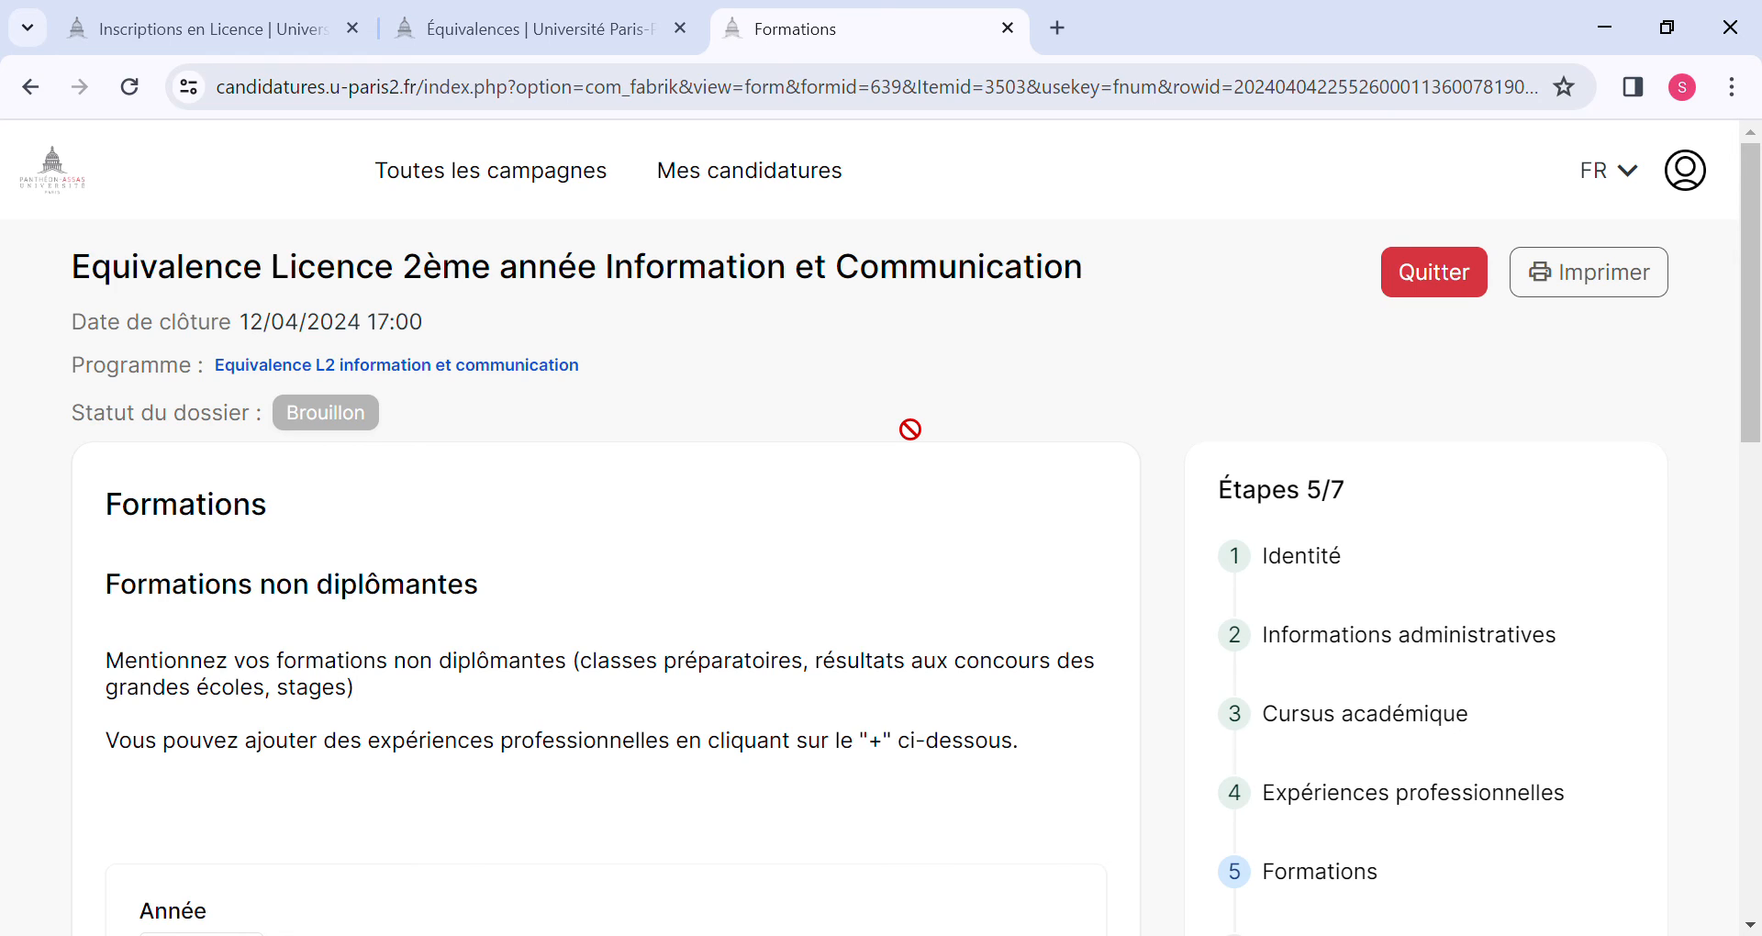
Leave the Formations non diplômantes fields blank, then save the section and continue to Documents.
{"action": "scroll", "coordinate": [909, 428], "scroll_direction": "down", "scroll_amount": 3}
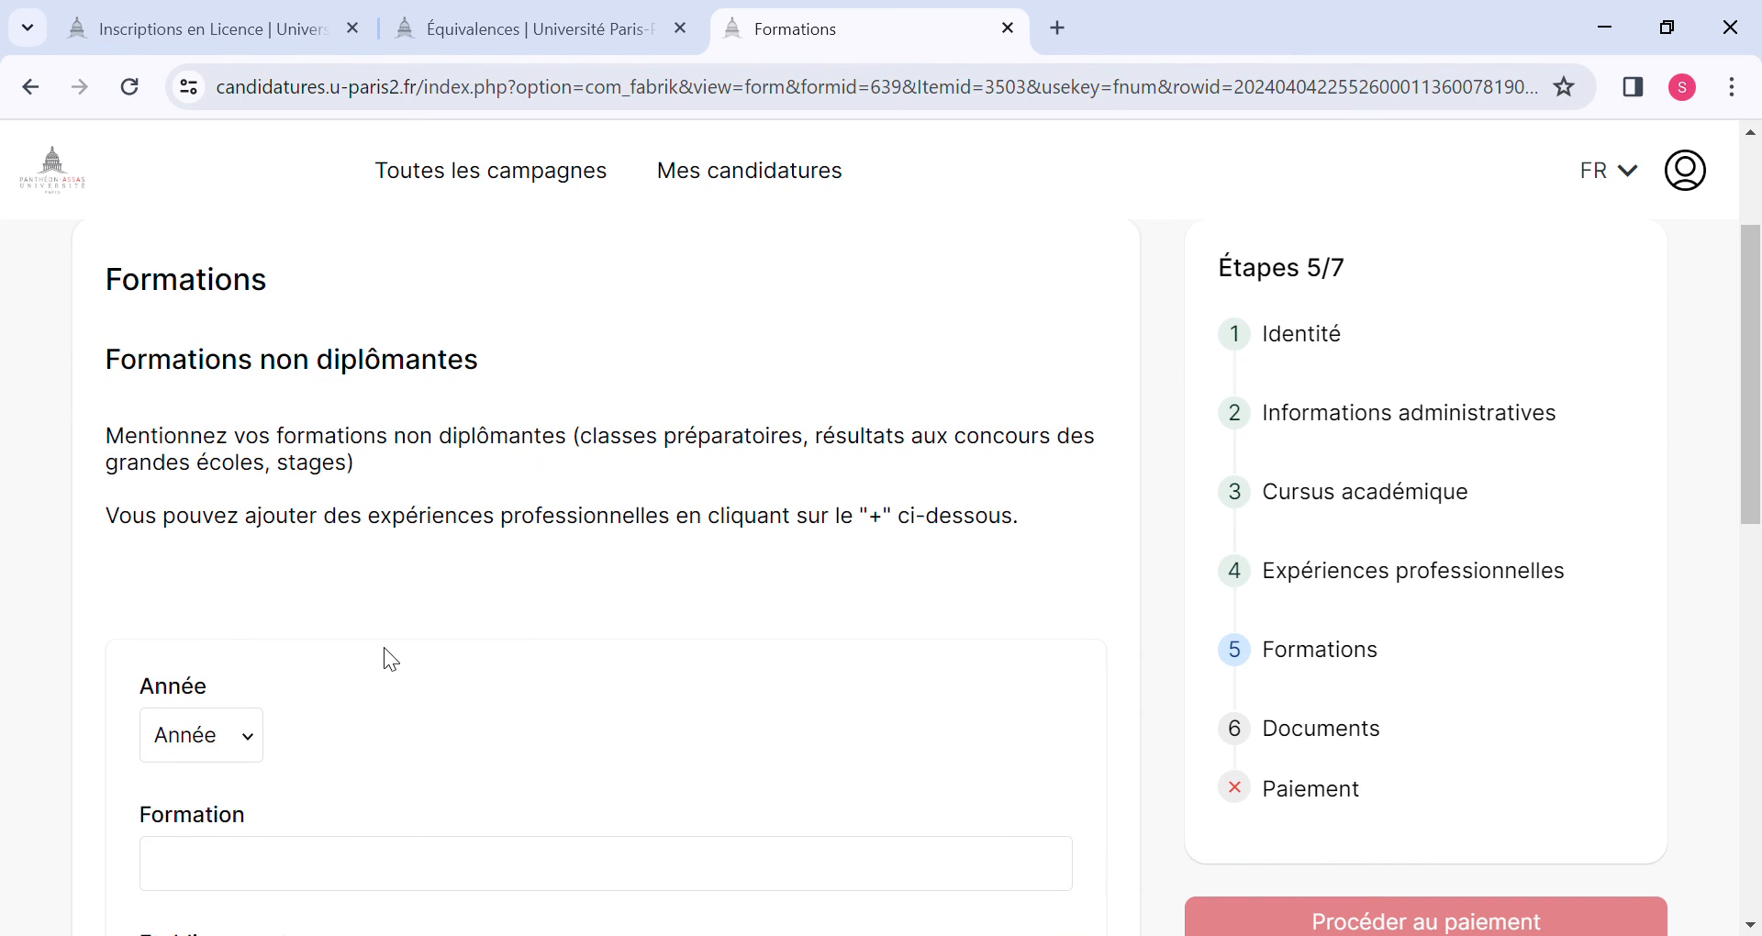
{"action": "scroll", "coordinate": [384, 647], "scroll_direction": "down", "scroll_amount": 1}
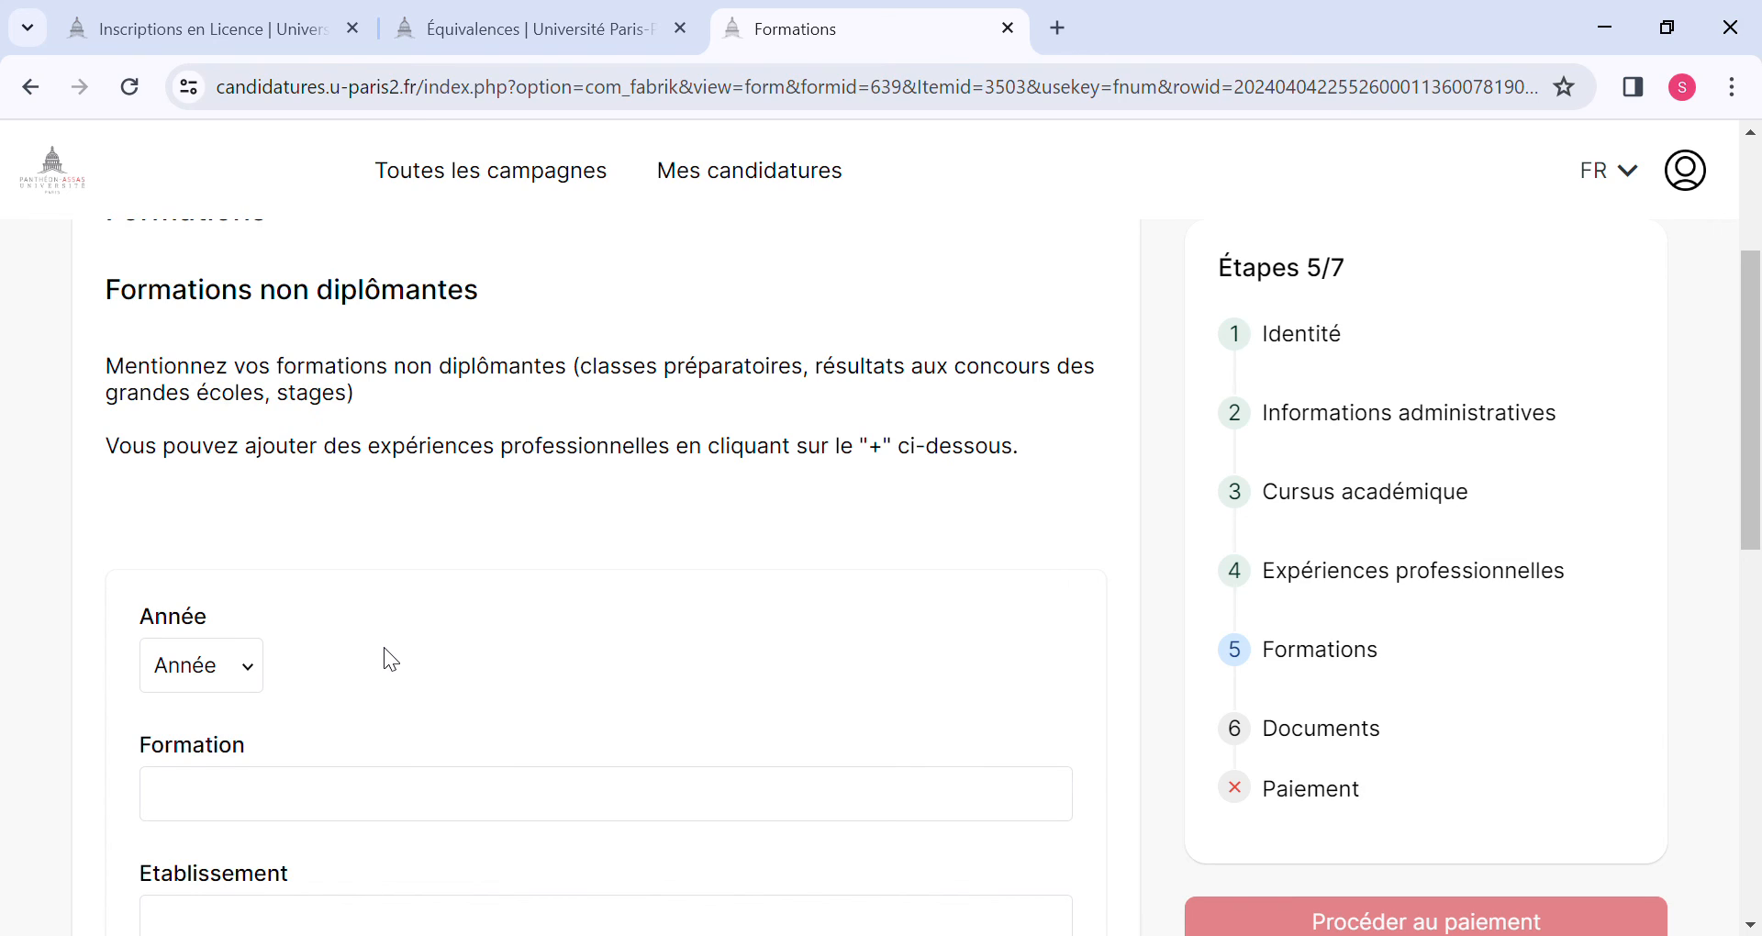
{"action": "scroll", "coordinate": [385, 649], "scroll_direction": "down", "scroll_amount": 8}
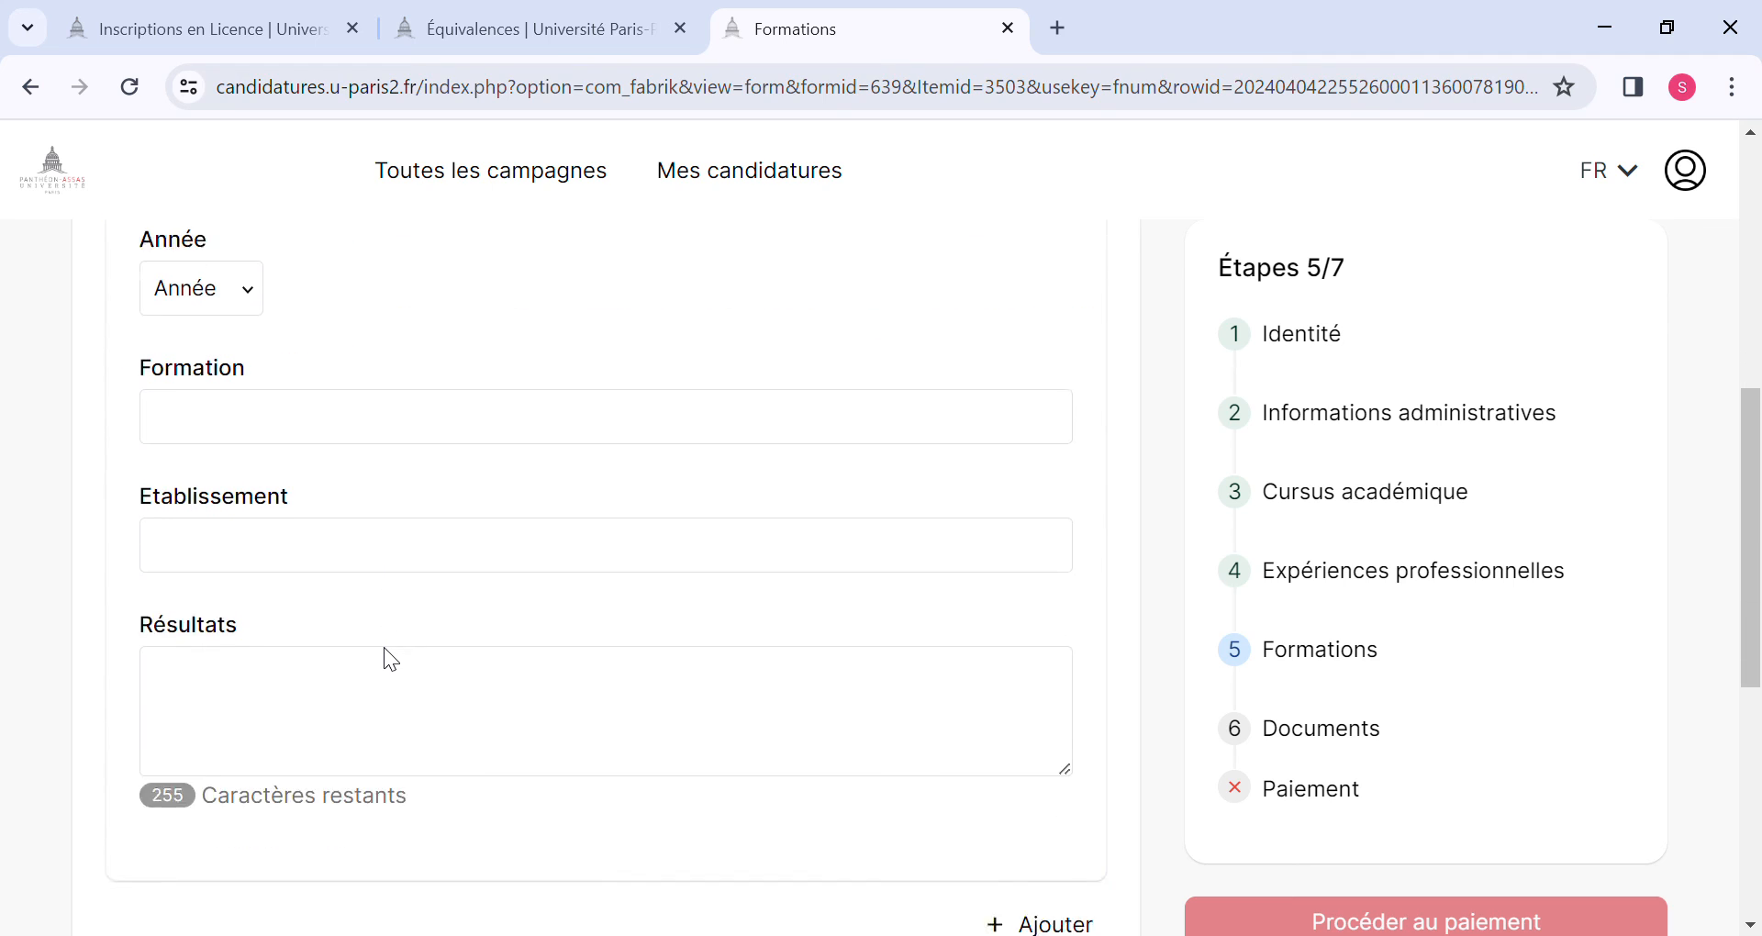
{"action": "scroll", "coordinate": [401, 662], "scroll_direction": "up", "scroll_amount": 6}
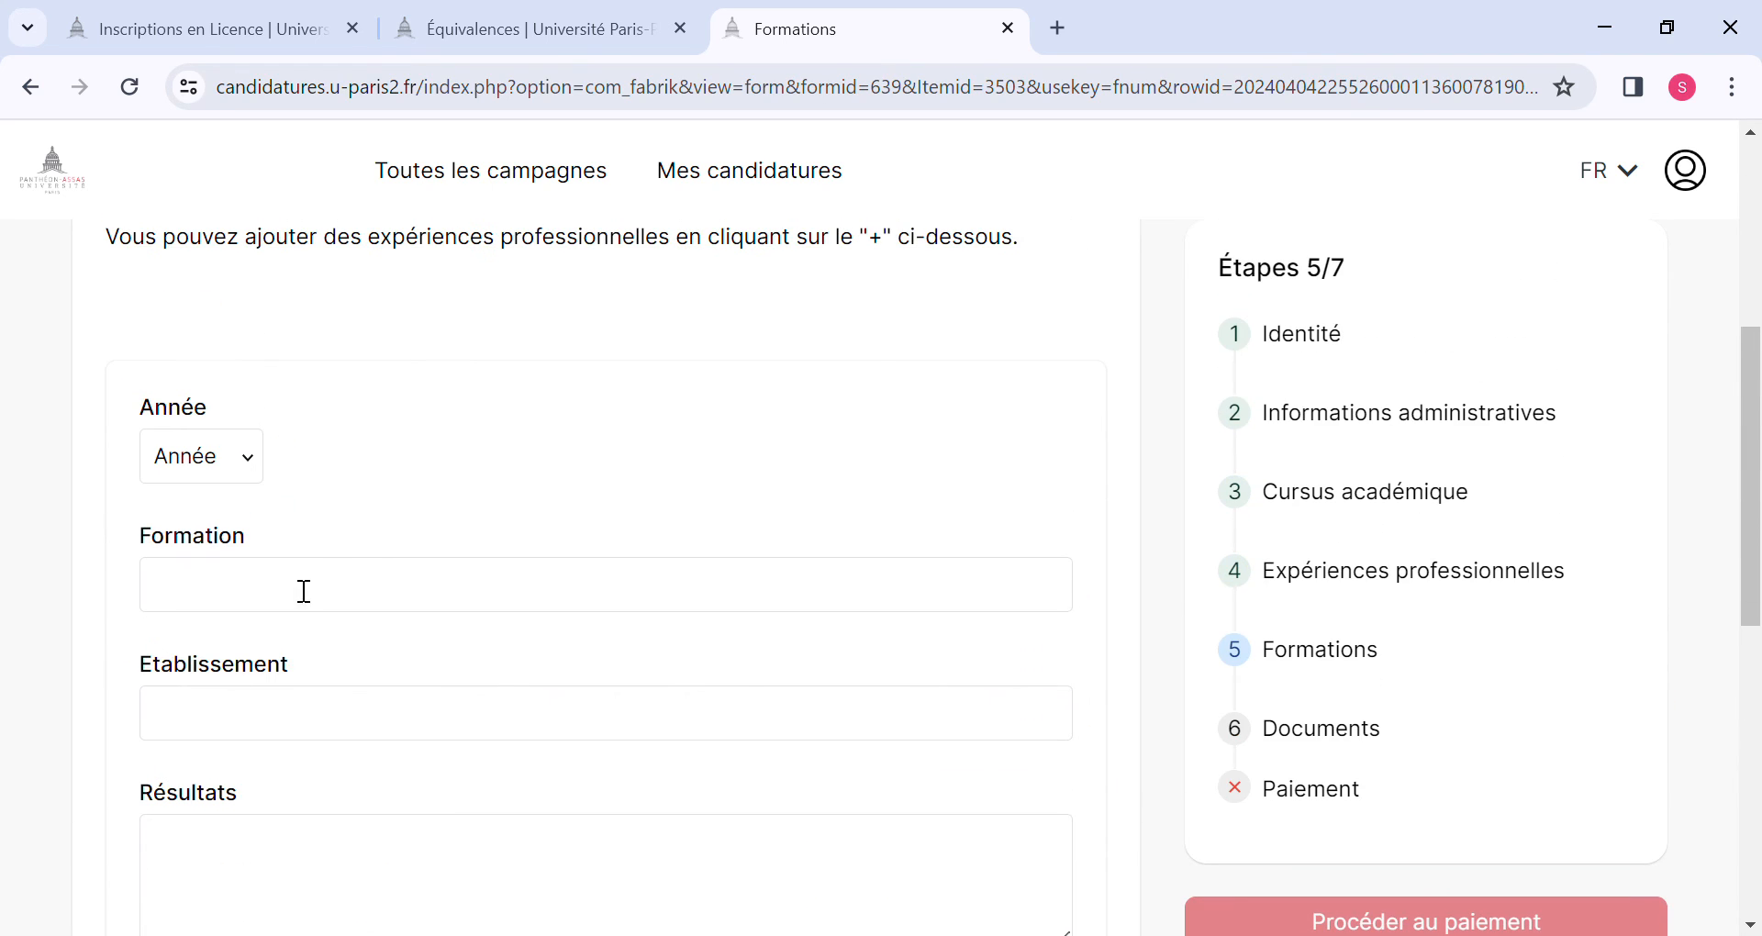
{"action": "left_click", "coordinate": [239, 590]}
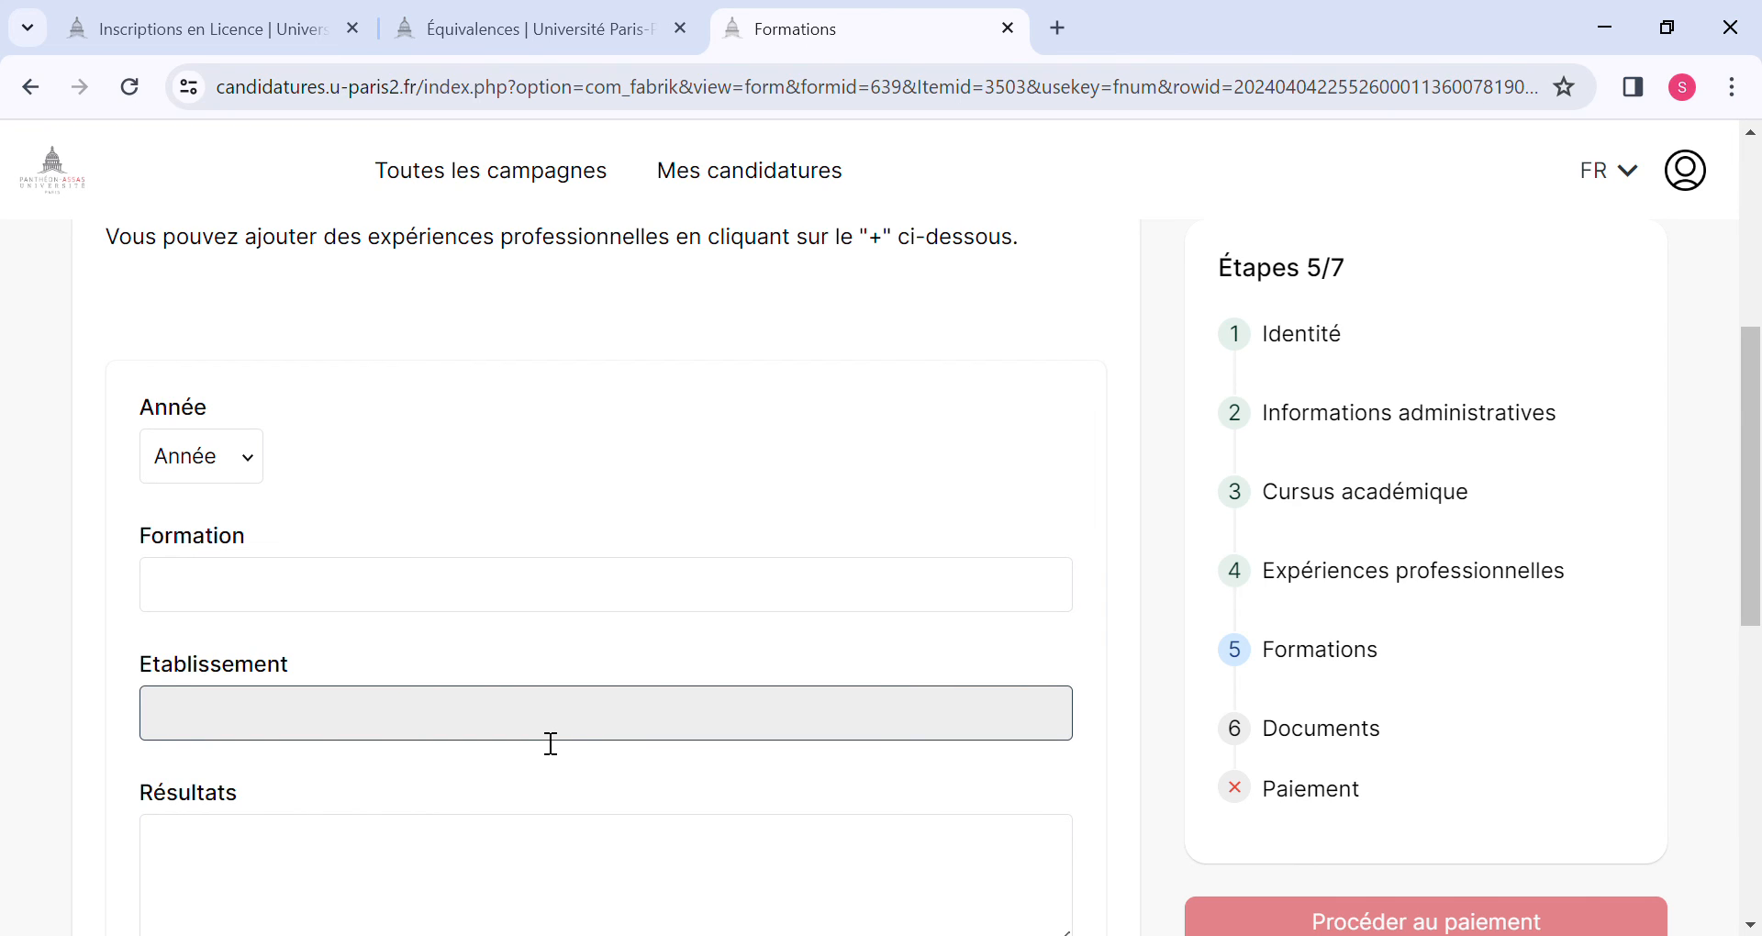
{"action": "scroll", "coordinate": [550, 743], "scroll_direction": "down", "scroll_amount": 3}
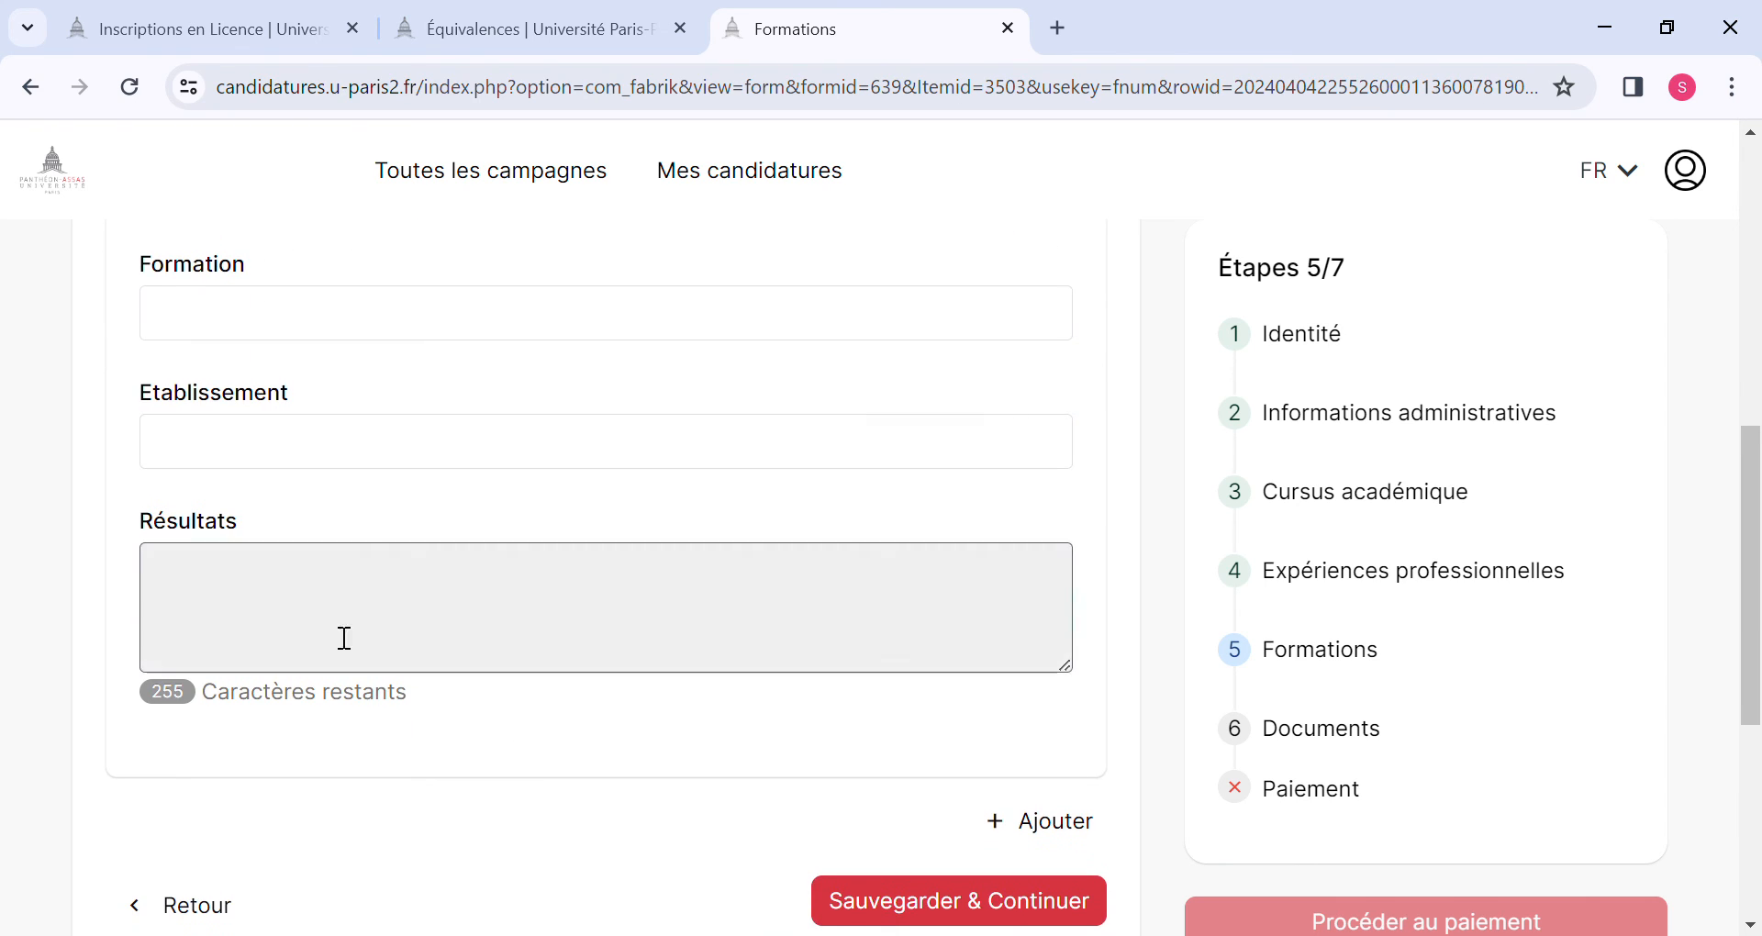
{"action": "scroll", "coordinate": [459, 643], "scroll_direction": "down", "scroll_amount": 2}
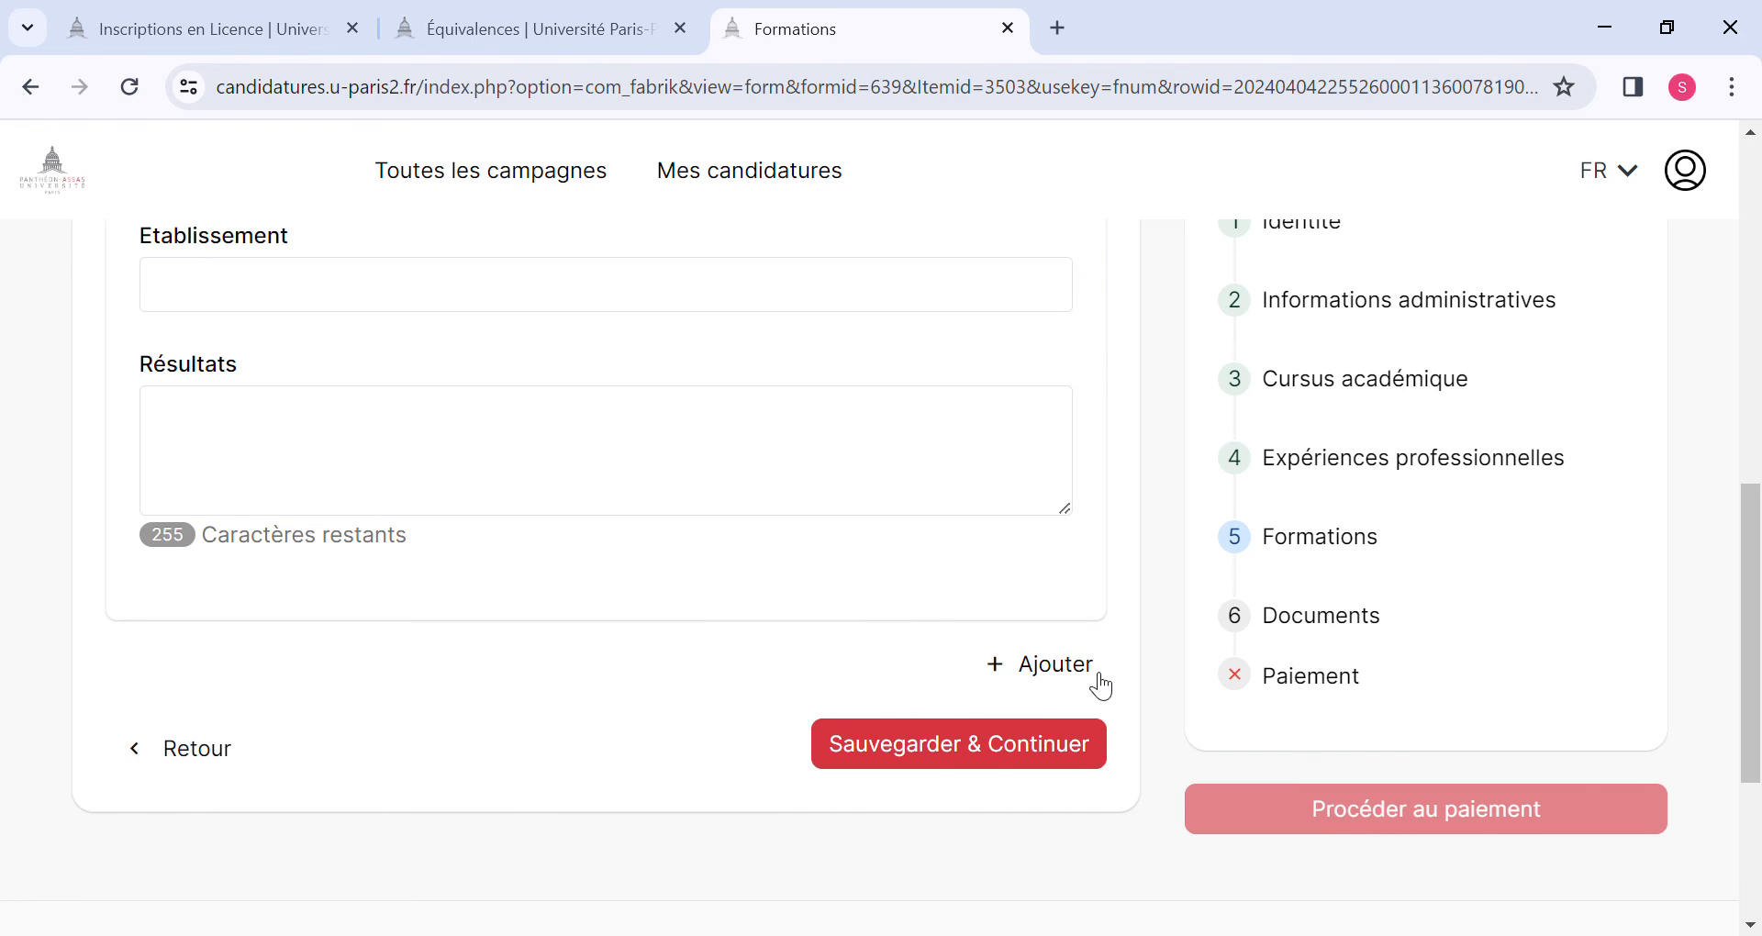
{"action": "left_click", "coordinate": [988, 763]}
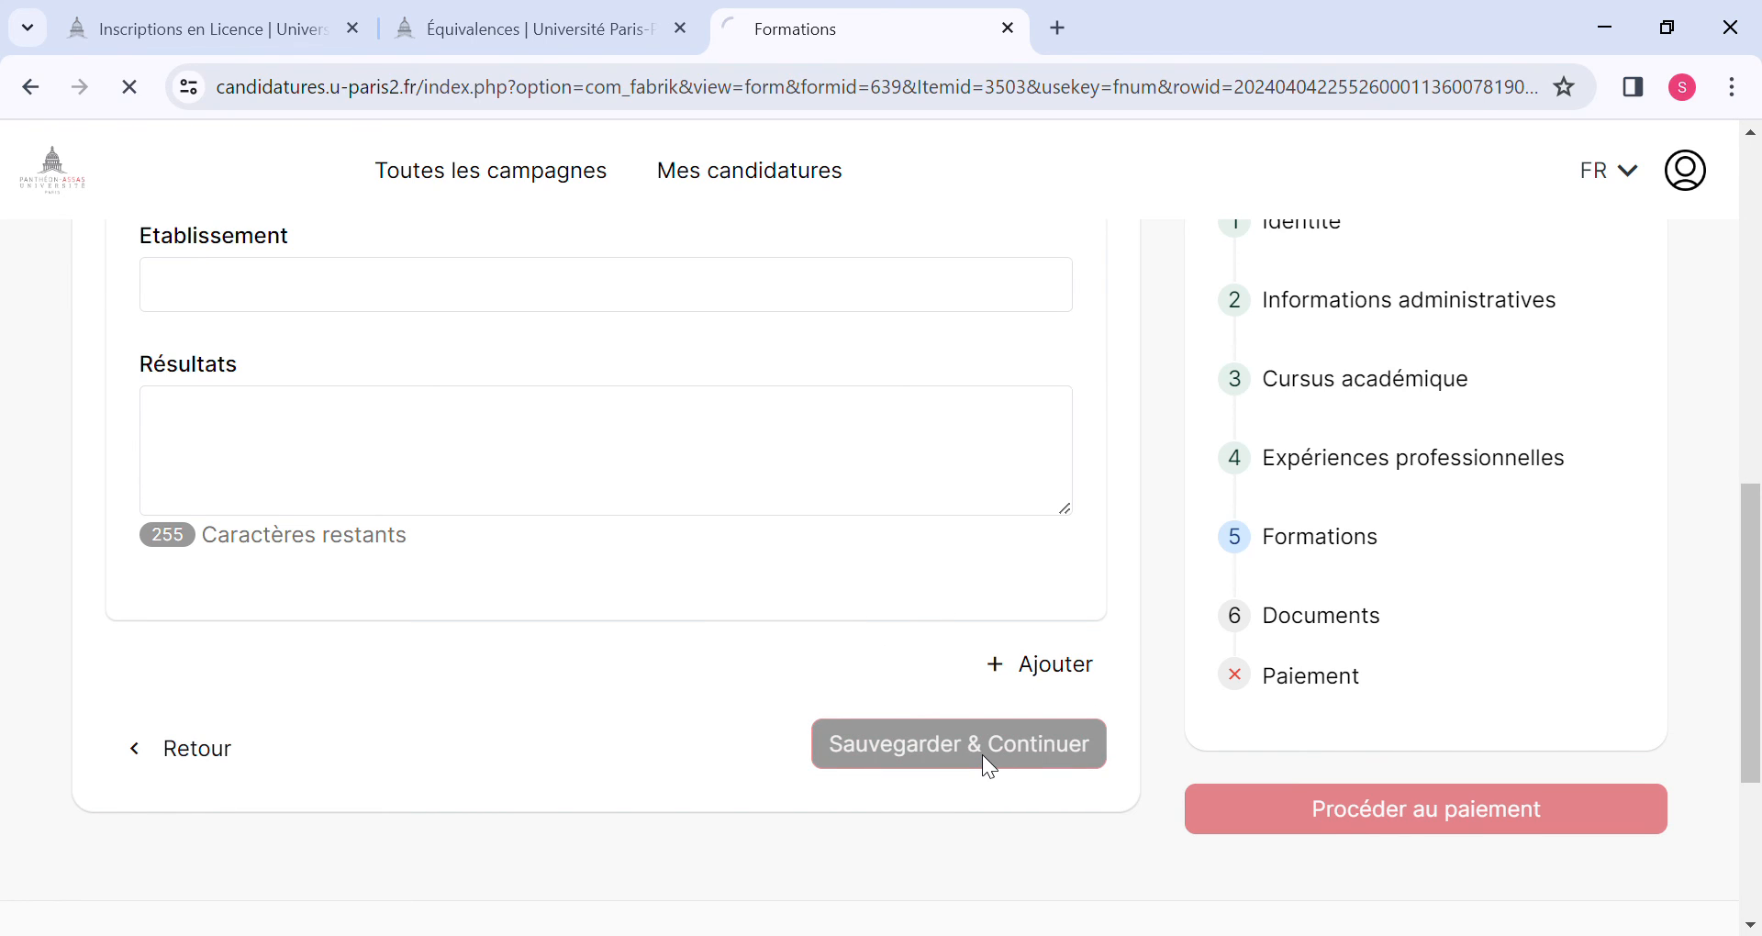
Review the mandatory documents to submit, their accepted formats, and the deadline note for the optional Relevés de notes post baccalauréat.
{"action": "scroll", "coordinate": [464, 637], "scroll_direction": "down", "scroll_amount": 1}
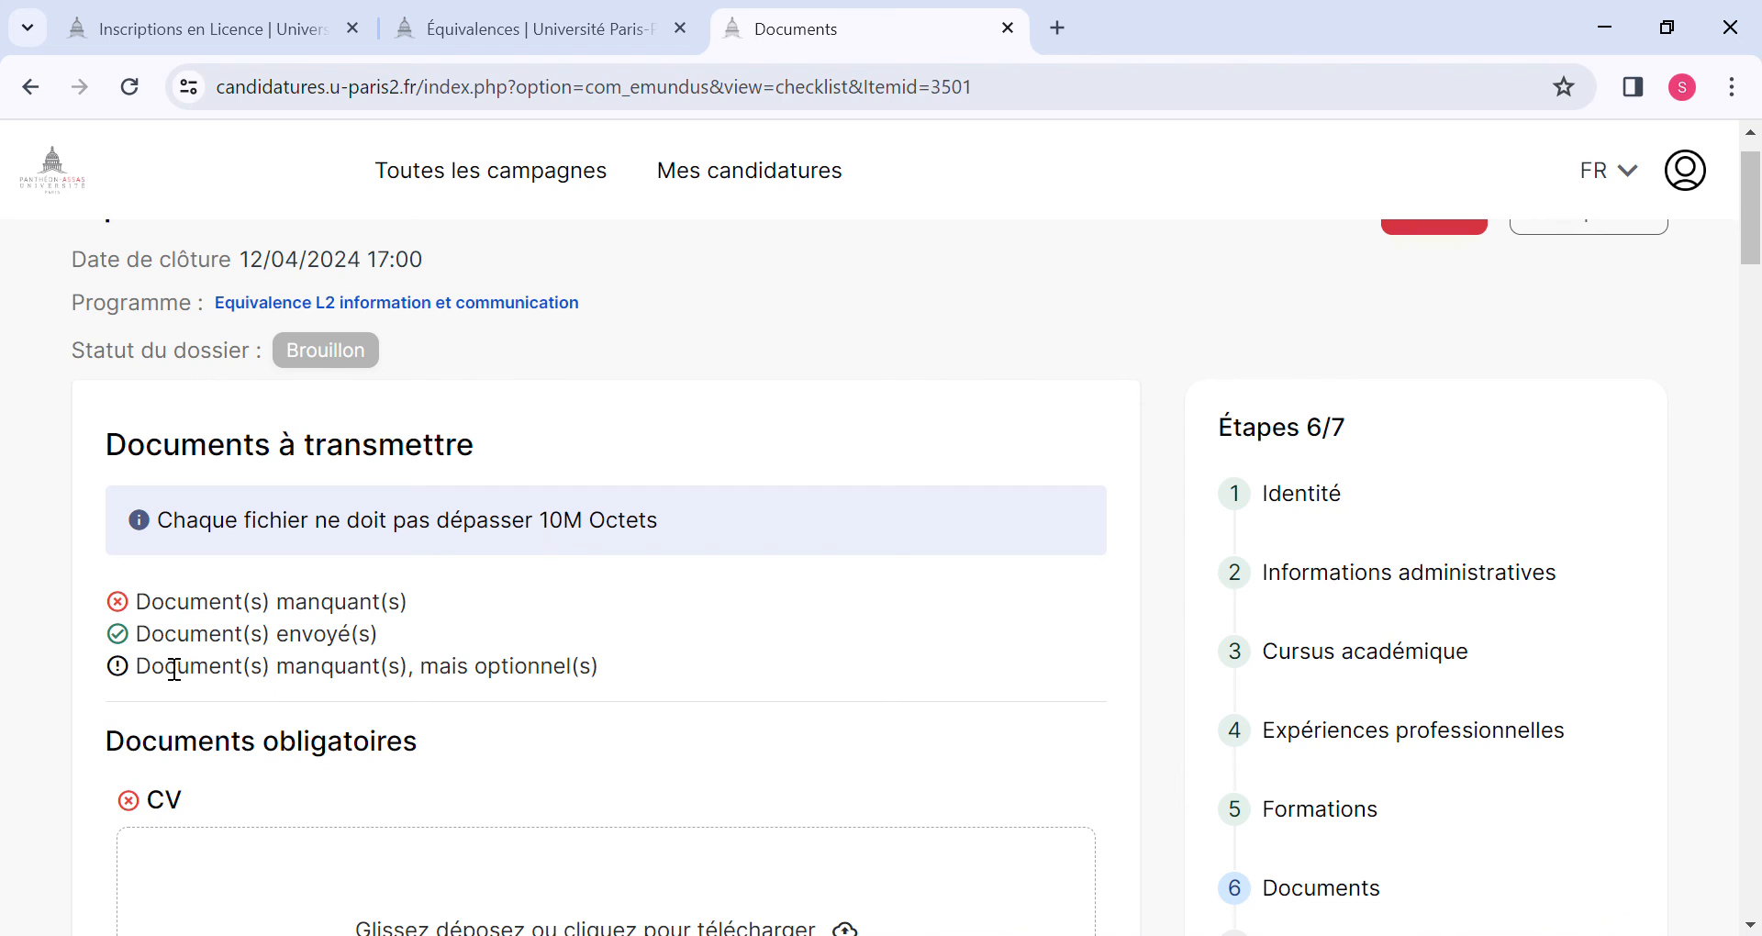
{"action": "scroll", "coordinate": [147, 688], "scroll_direction": "down", "scroll_amount": 4}
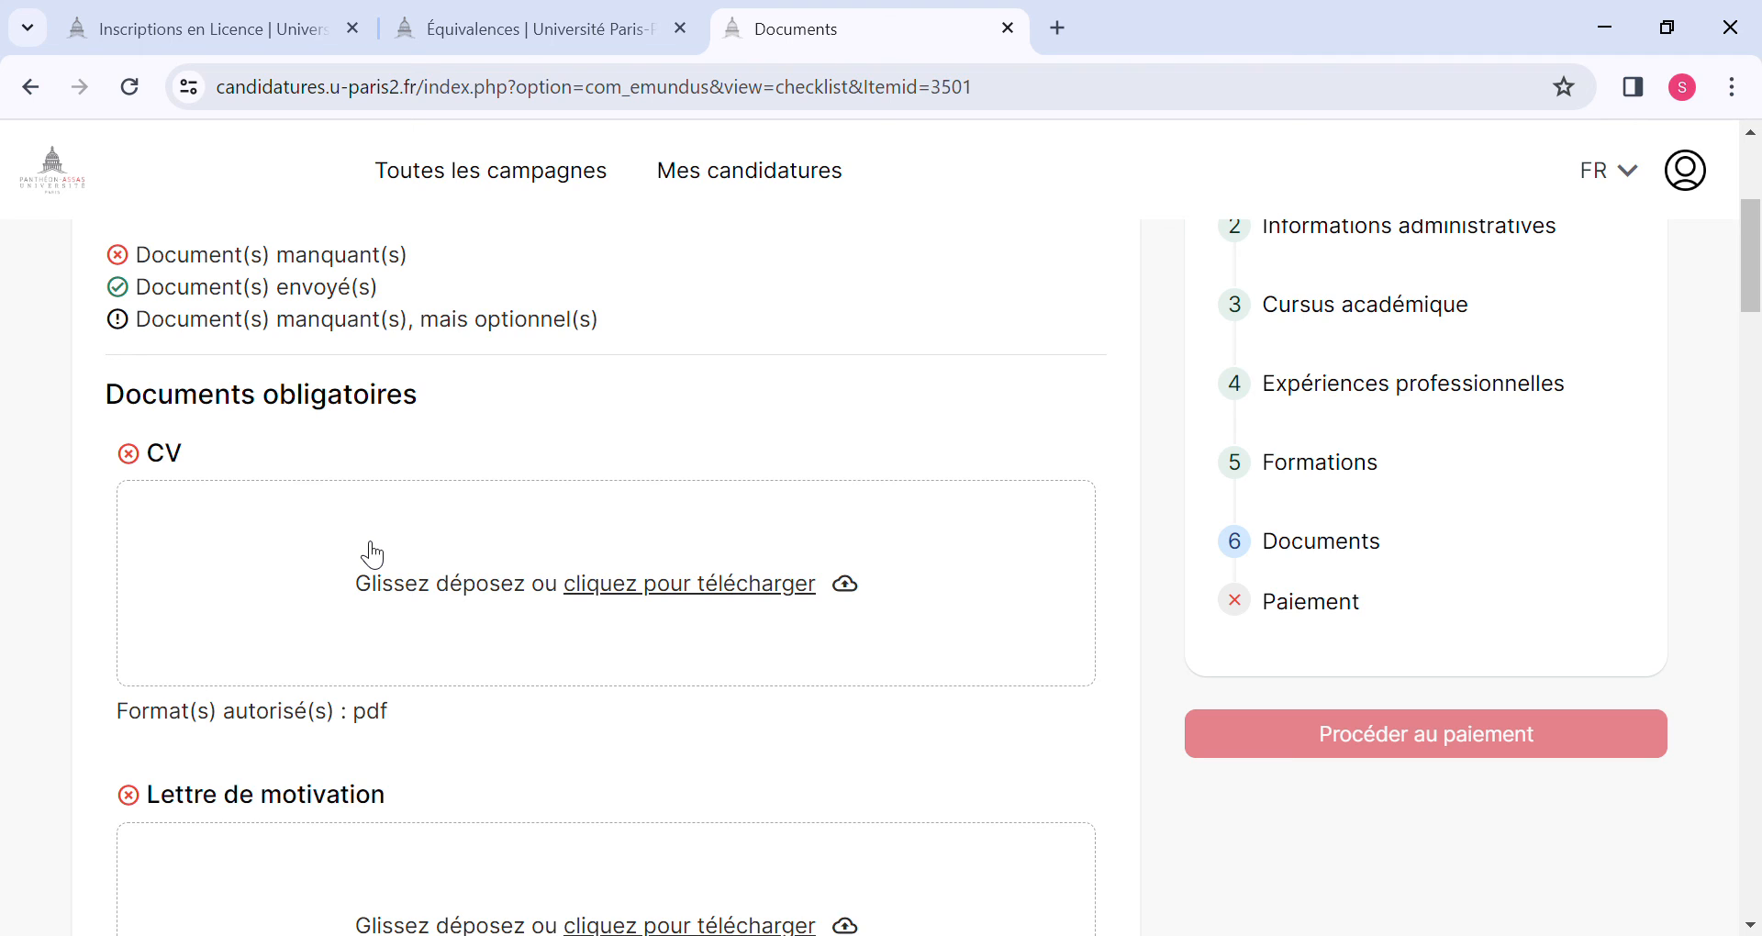
{"action": "scroll", "coordinate": [372, 554], "scroll_direction": "down", "scroll_amount": 3}
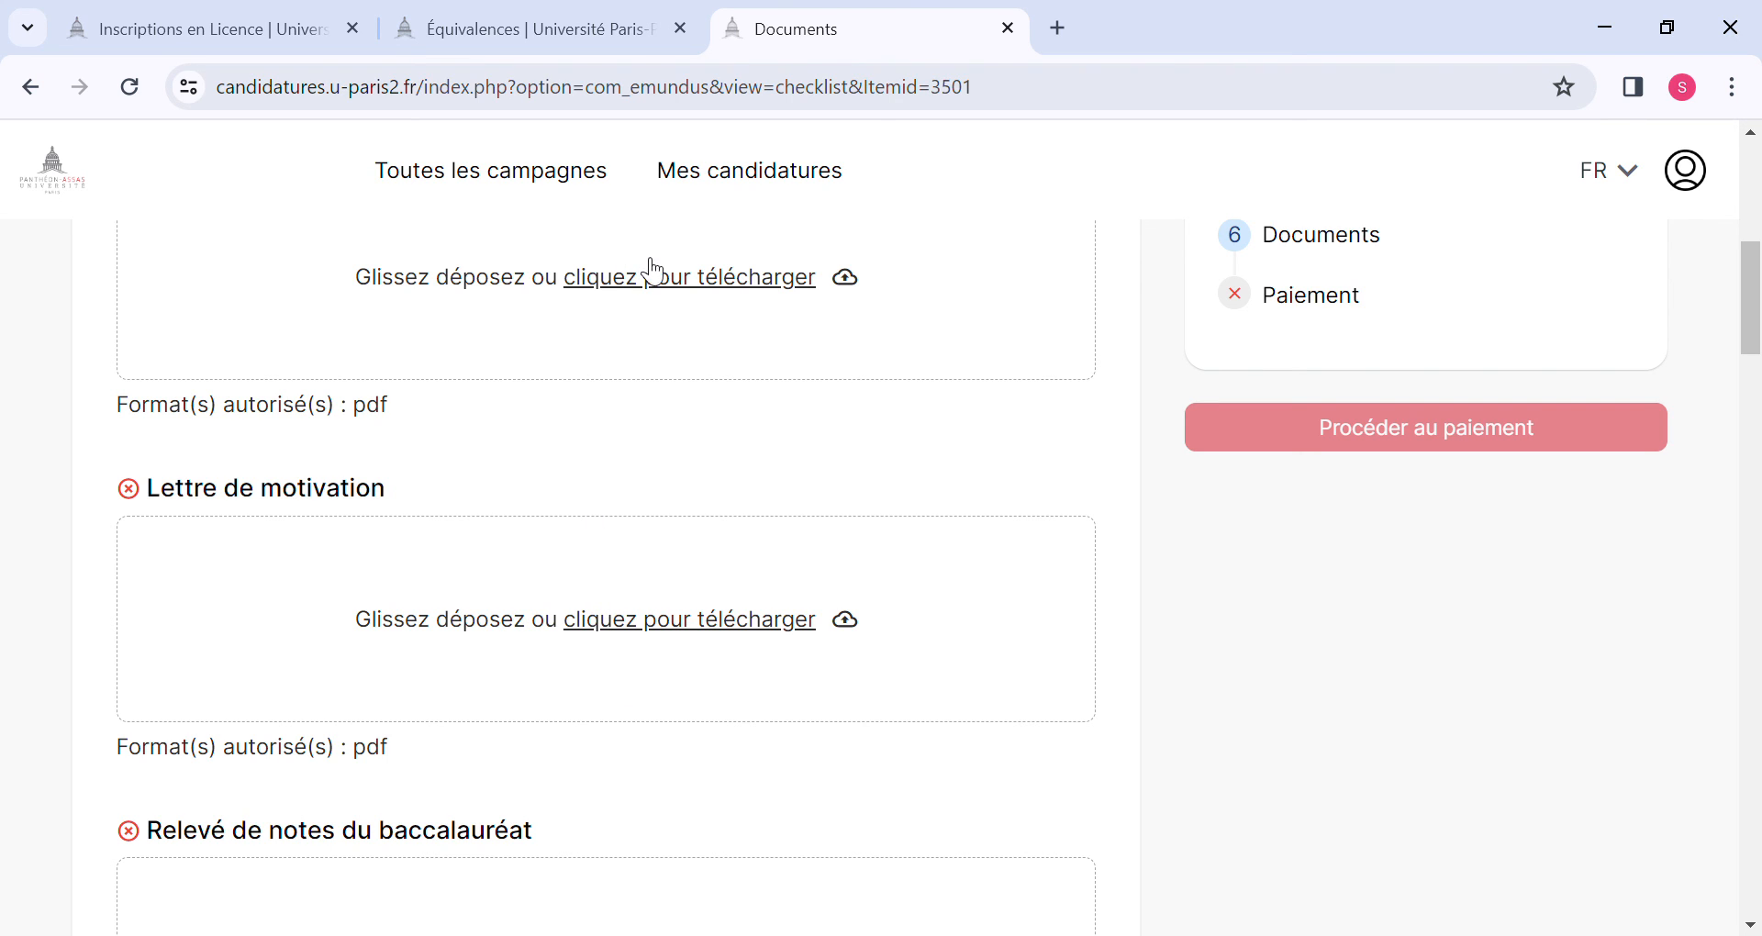
{"action": "scroll", "coordinate": [416, 808], "scroll_direction": "down", "scroll_amount": 2}
{"action": "scroll", "coordinate": [413, 803], "scroll_direction": "down", "scroll_amount": 2}
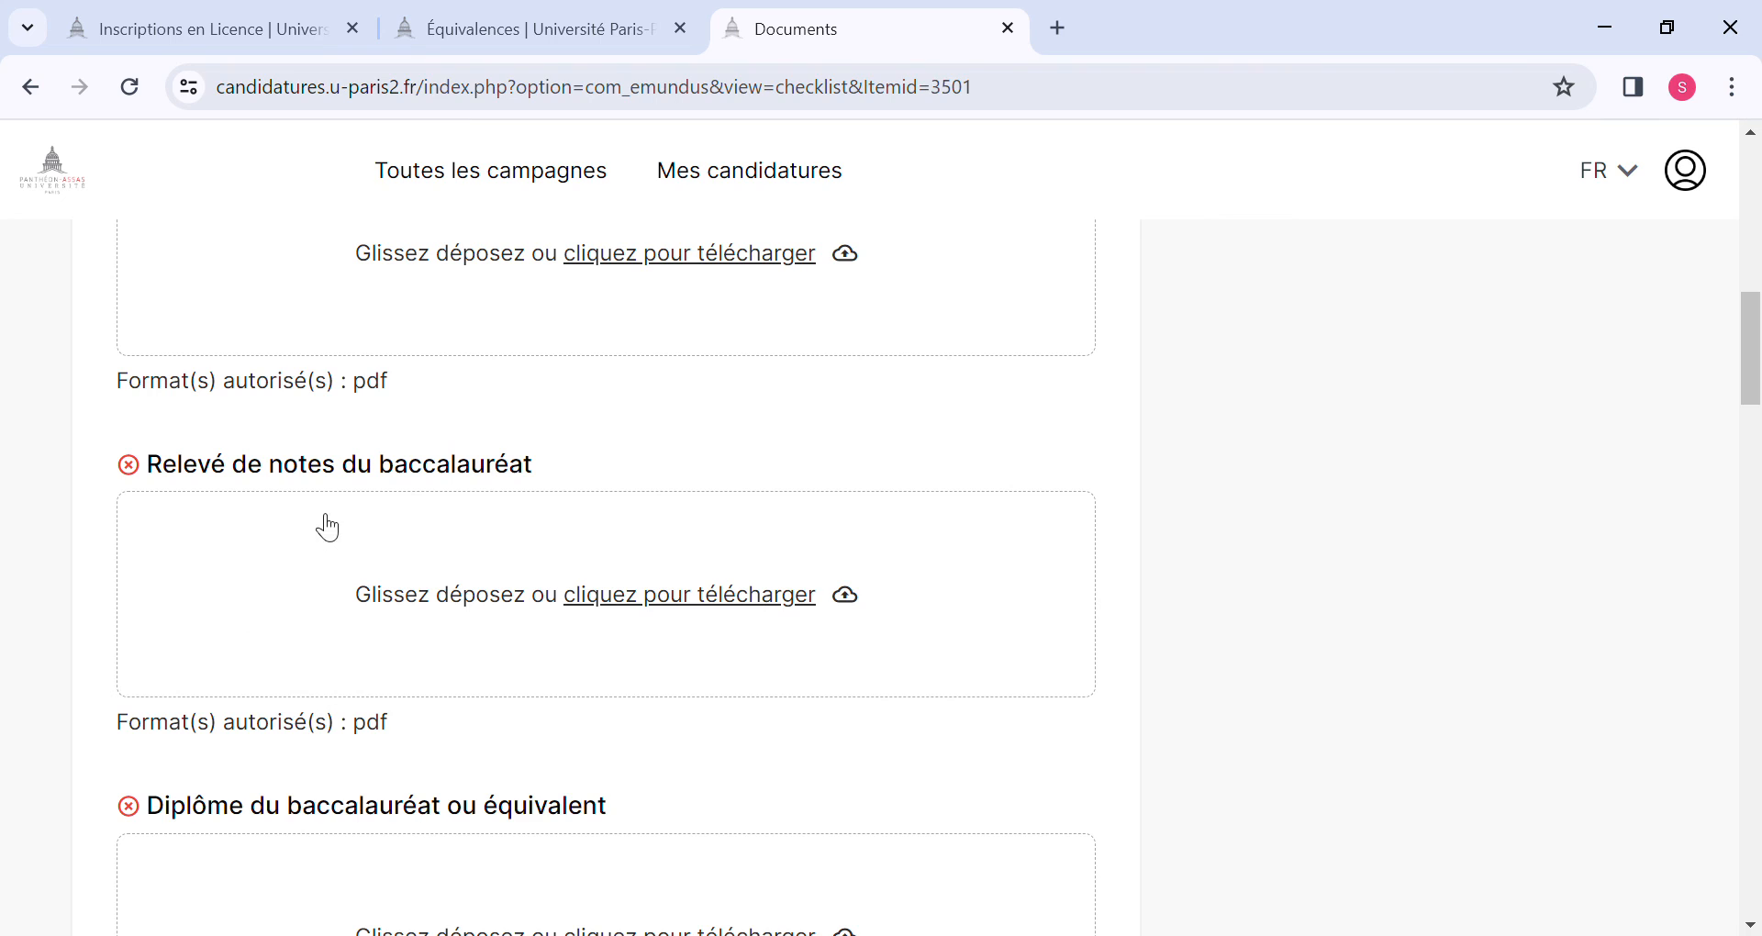
{"action": "left_click", "coordinate": [643, 598]}
{"action": "key", "text": "Escape"}
{"action": "scroll", "coordinate": [464, 698], "scroll_direction": "down", "scroll_amount": 3}
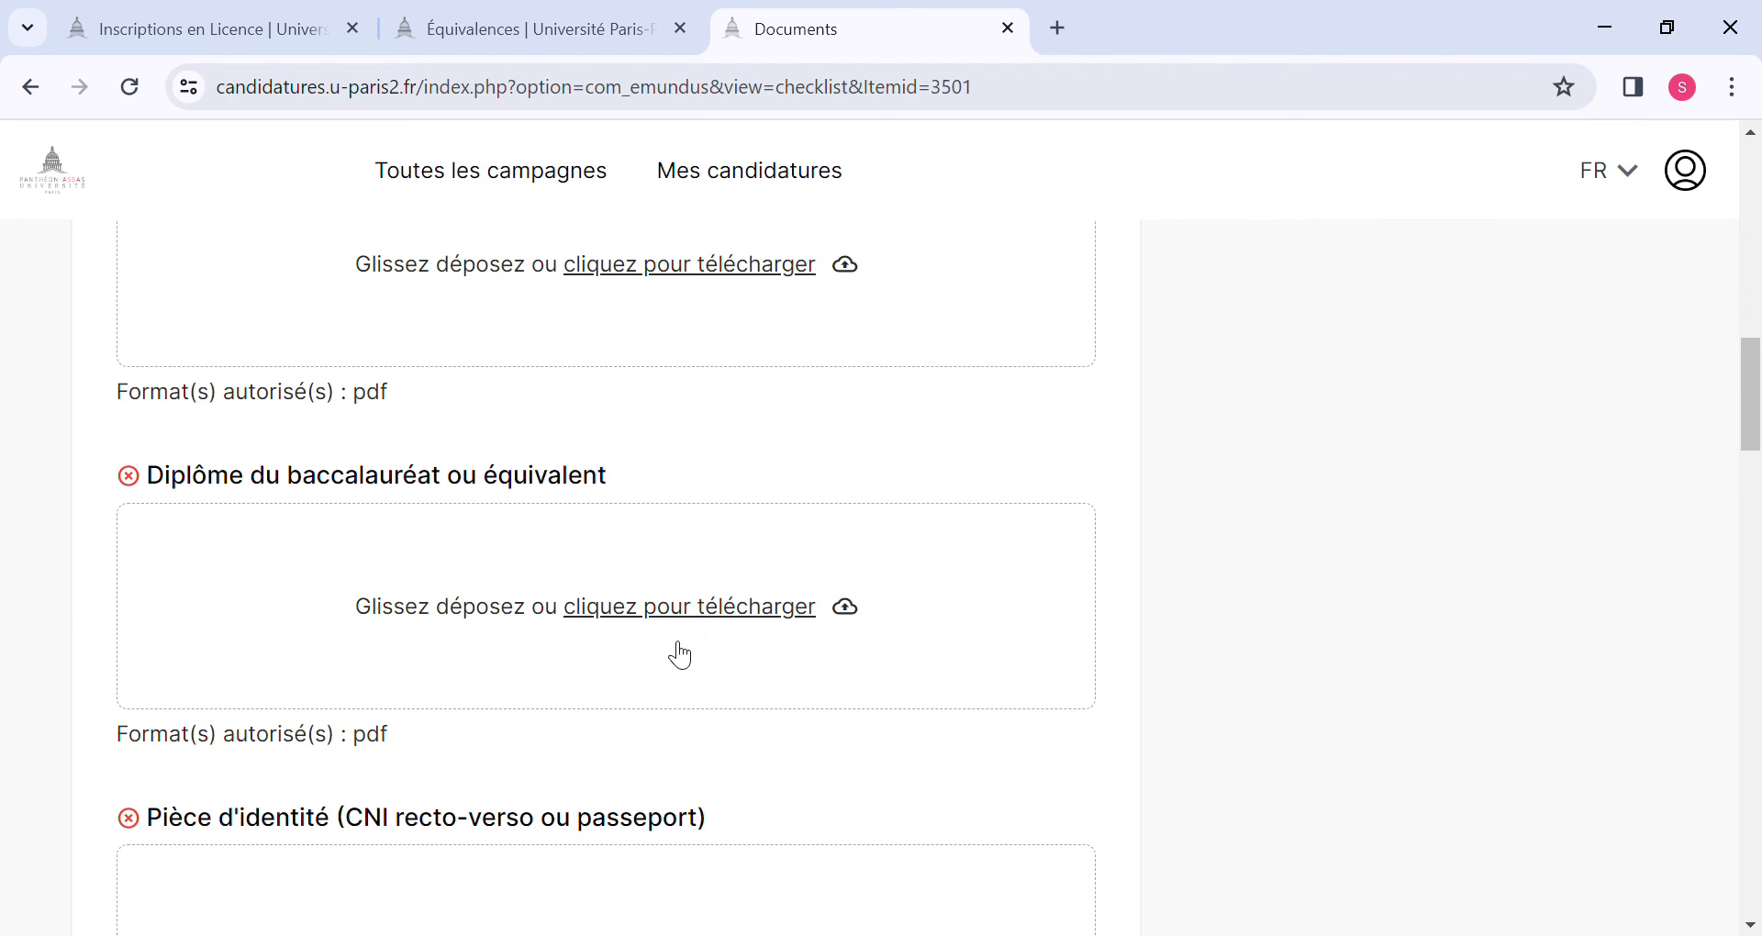
{"action": "scroll", "coordinate": [676, 649], "scroll_direction": "down", "scroll_amount": 3}
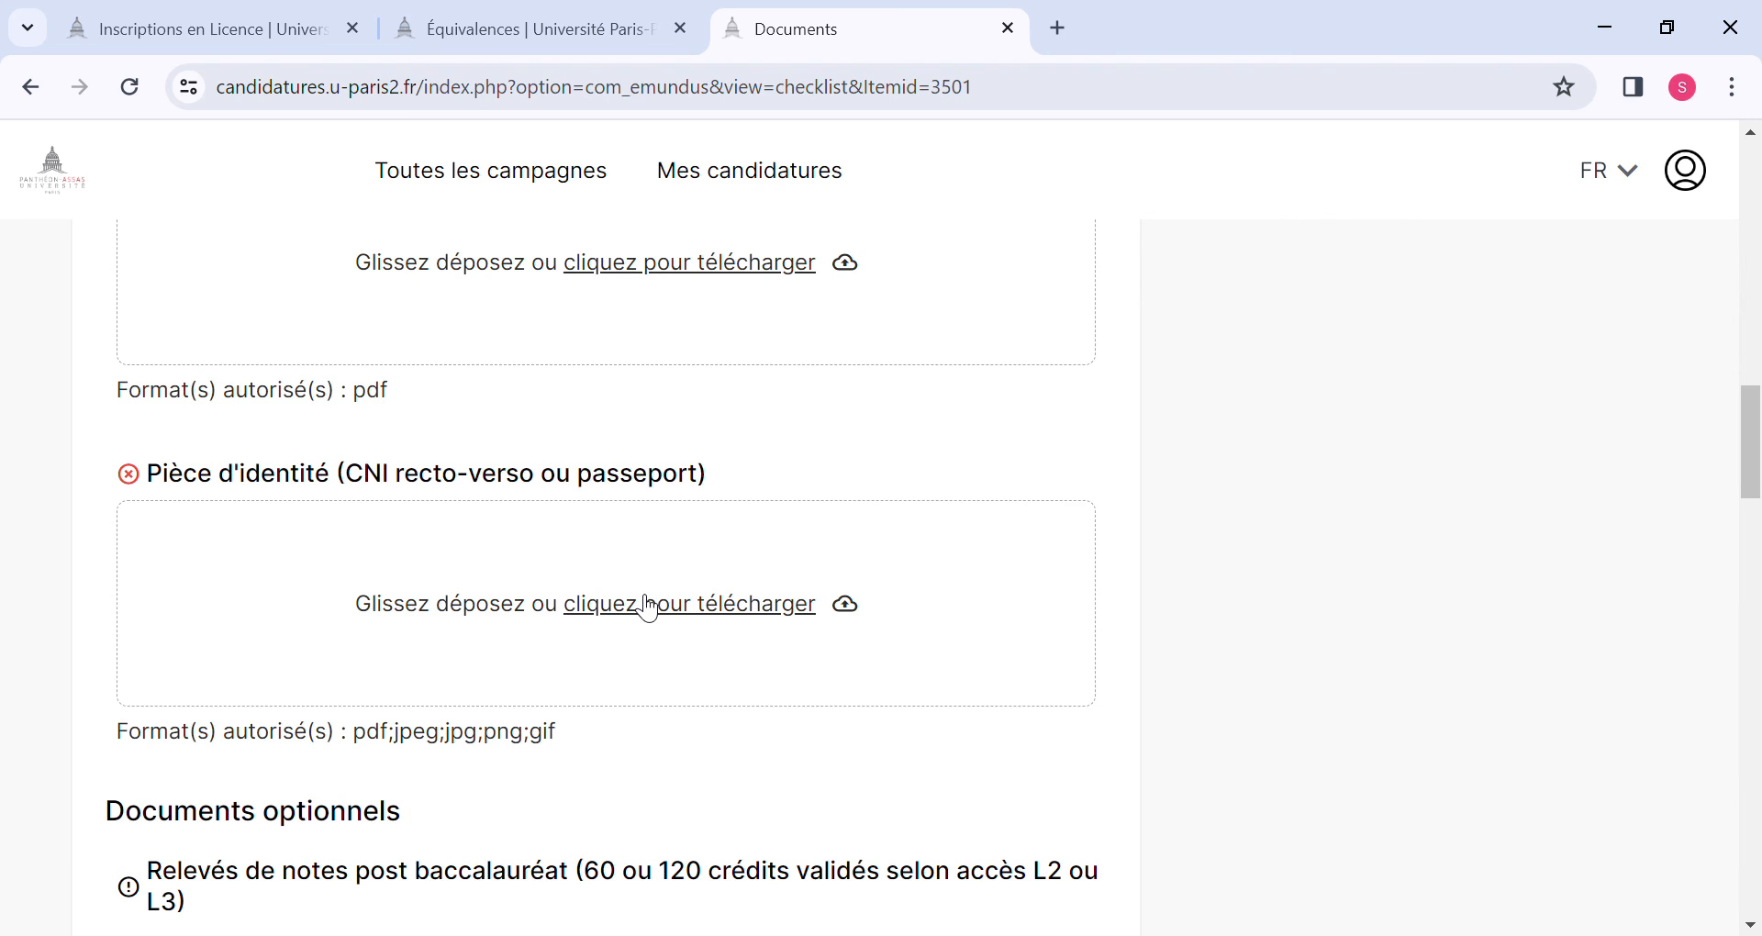
{"action": "scroll", "coordinate": [492, 683], "scroll_direction": "down", "scroll_amount": 4}
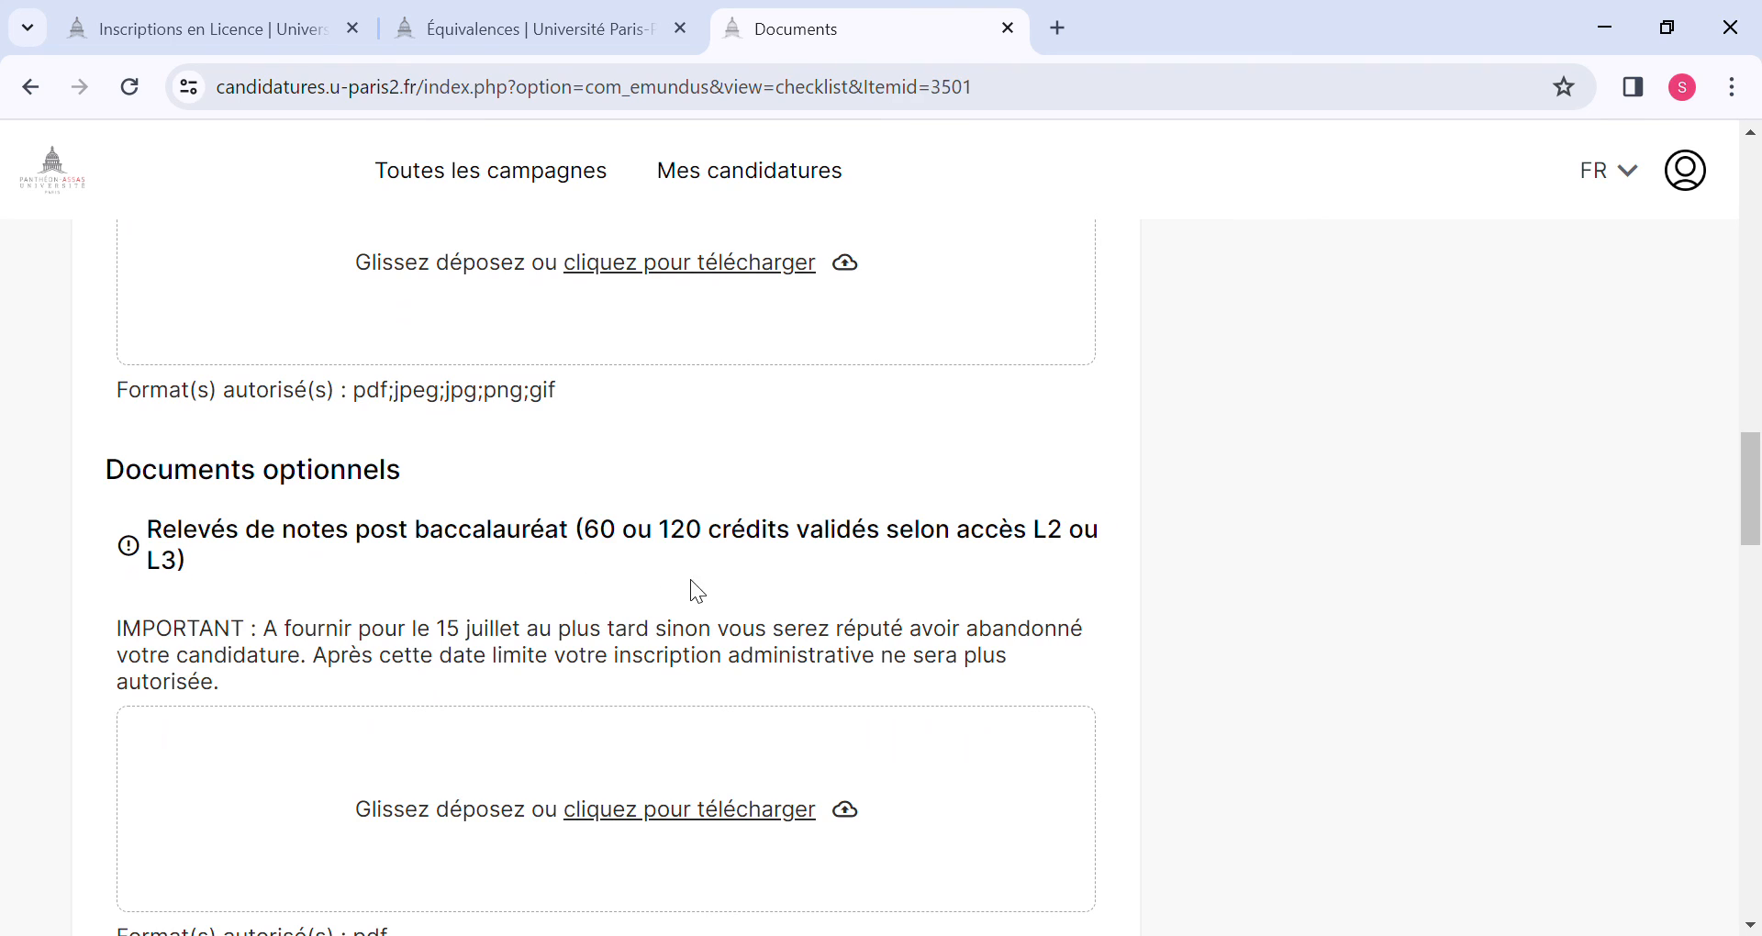
{"action": "left_click_drag", "start_coordinate": [690, 581], "coordinate": [479, 734]}
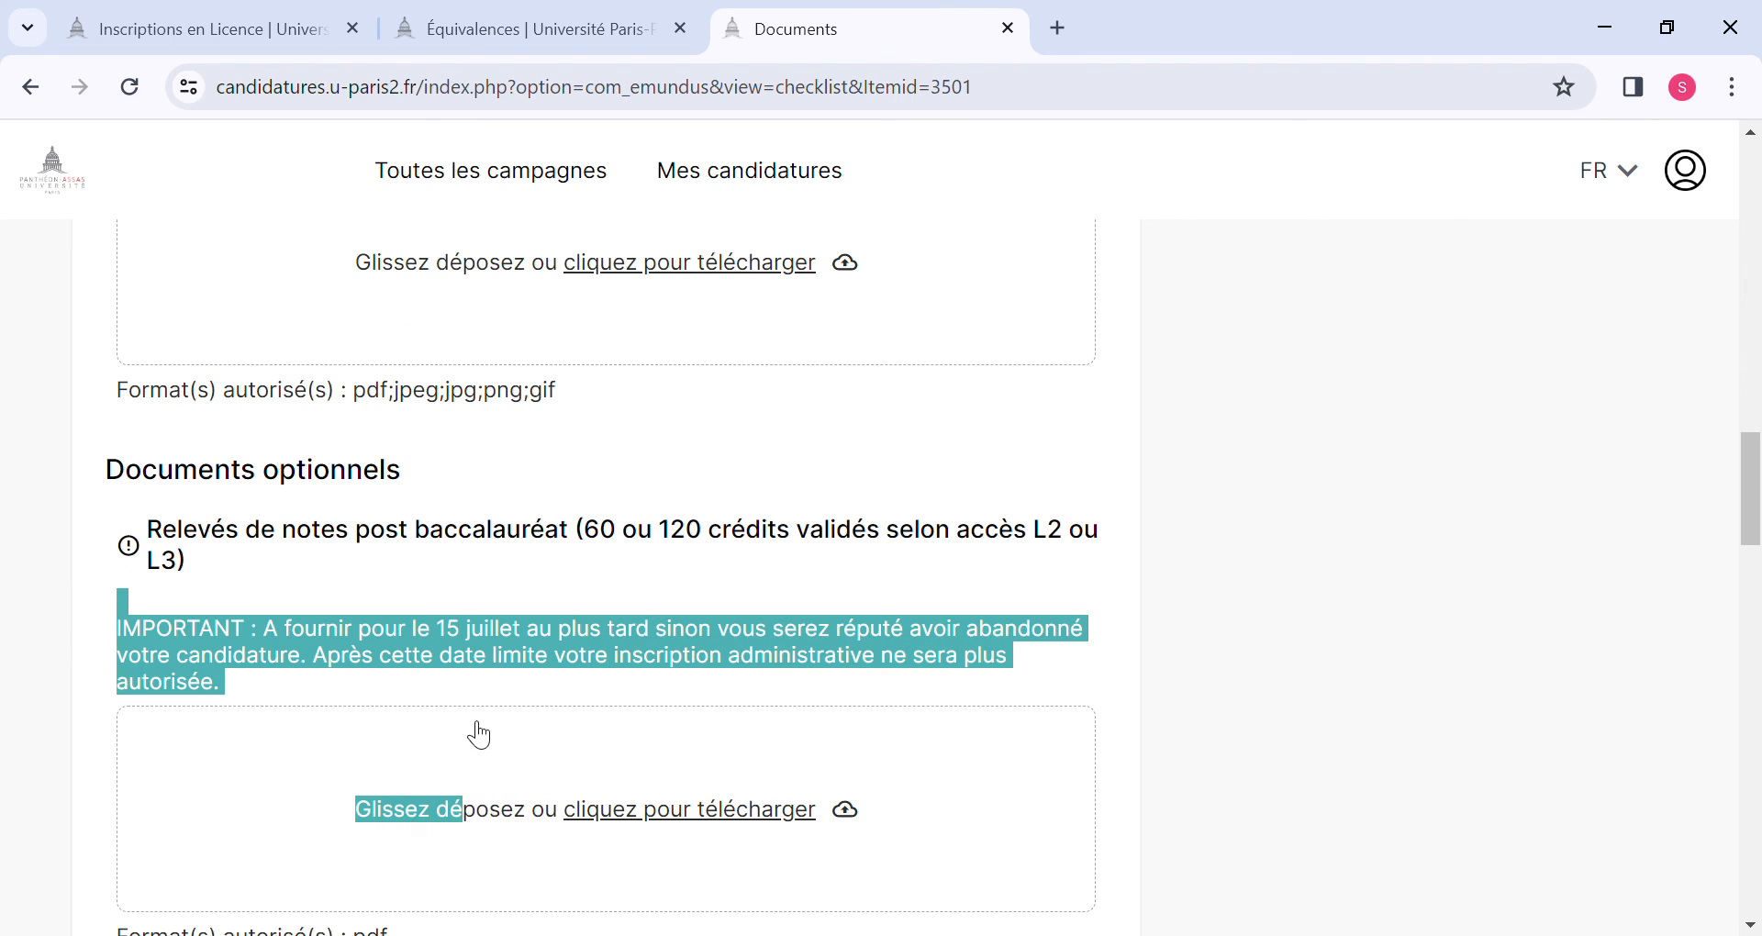
{"action": "left_click", "coordinate": [468, 732]}
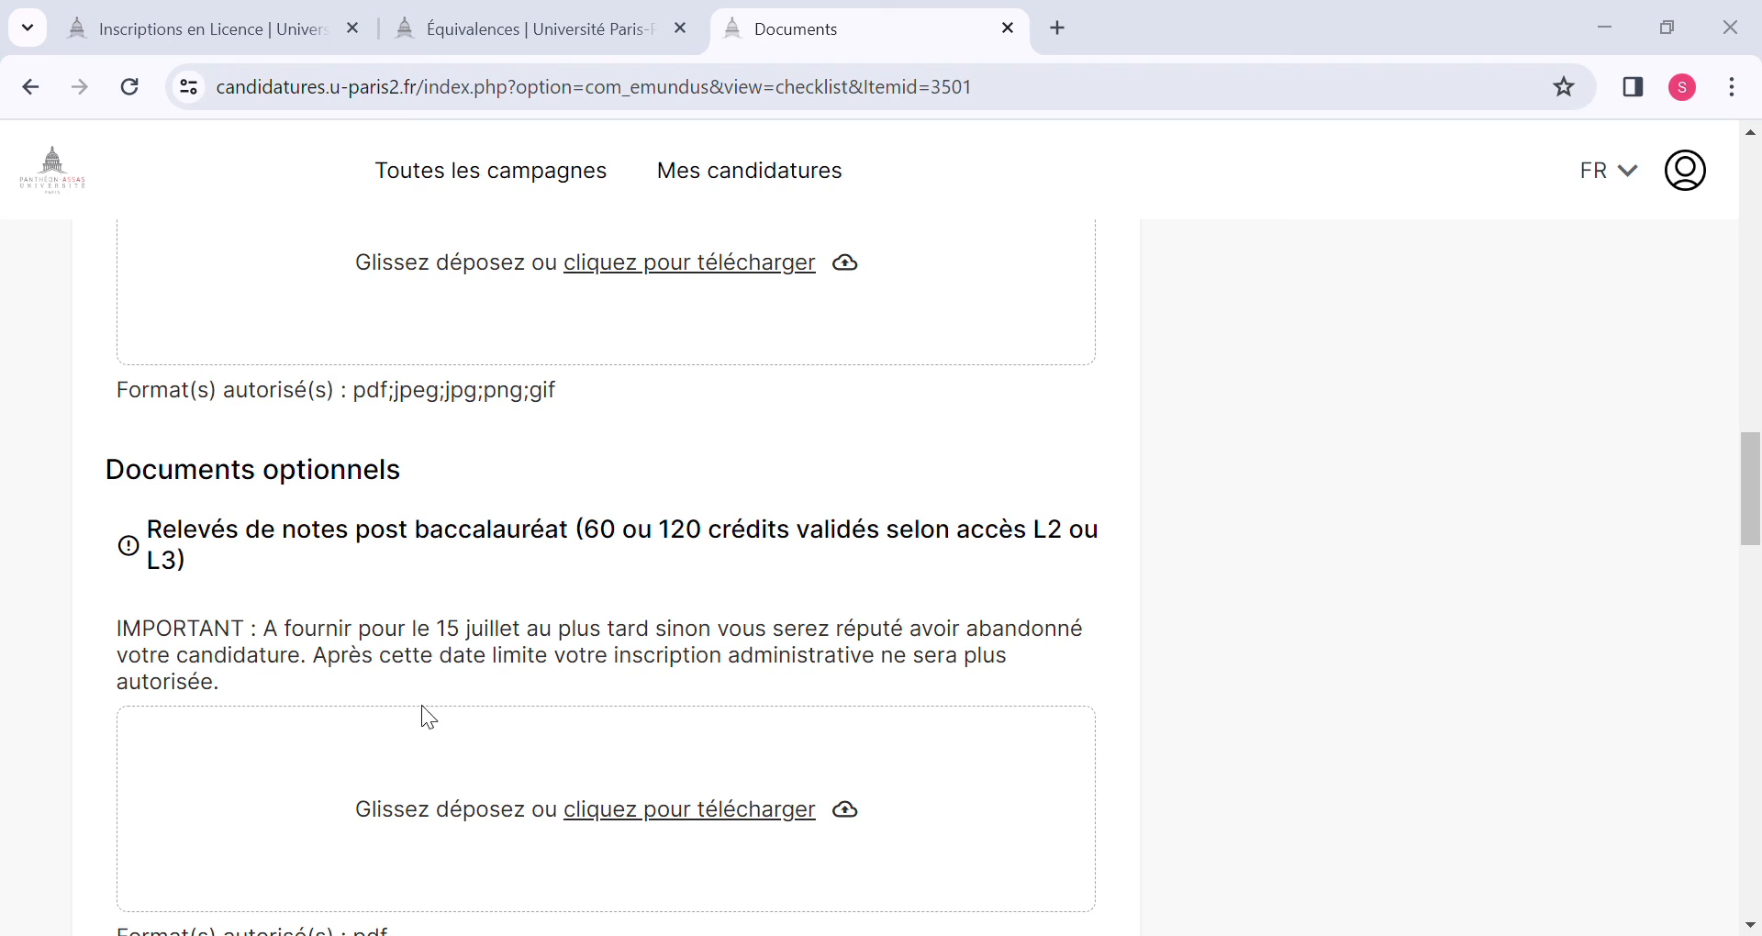
Review the optional upload sections for post-baccalauréat transcripts, Diplômes, professional experience and French level, including their accepted formats.
{"action": "left_click", "coordinate": [792, 624]}
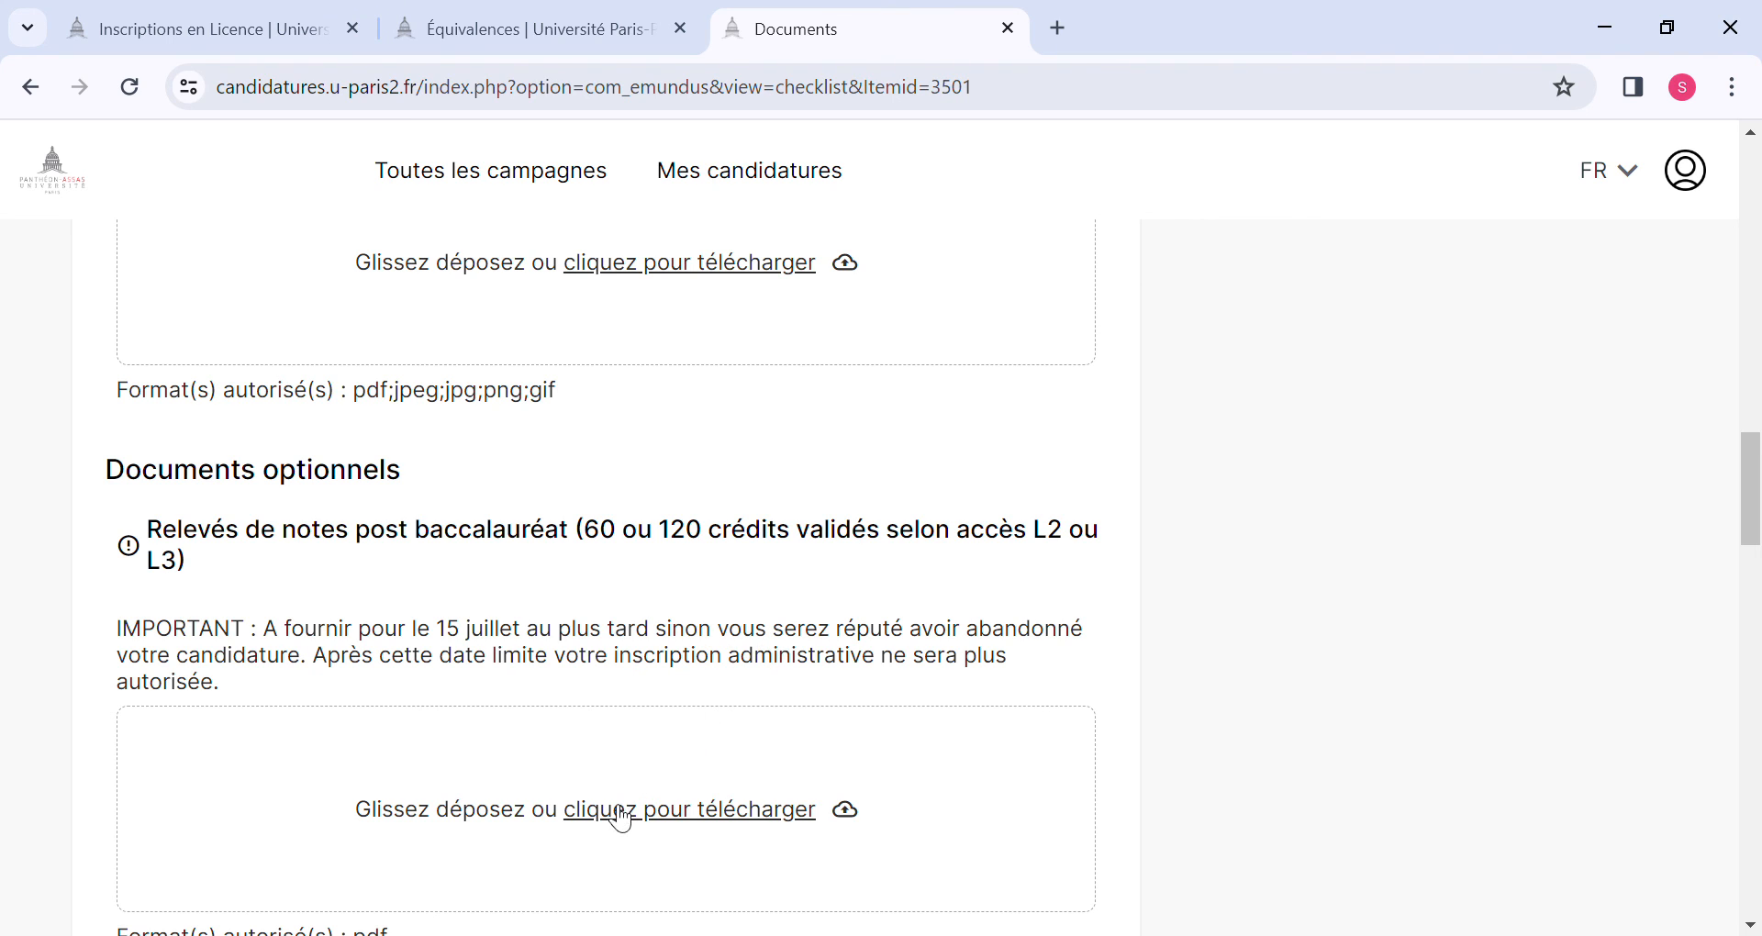
{"action": "scroll", "coordinate": [622, 817], "scroll_direction": "down", "scroll_amount": 2}
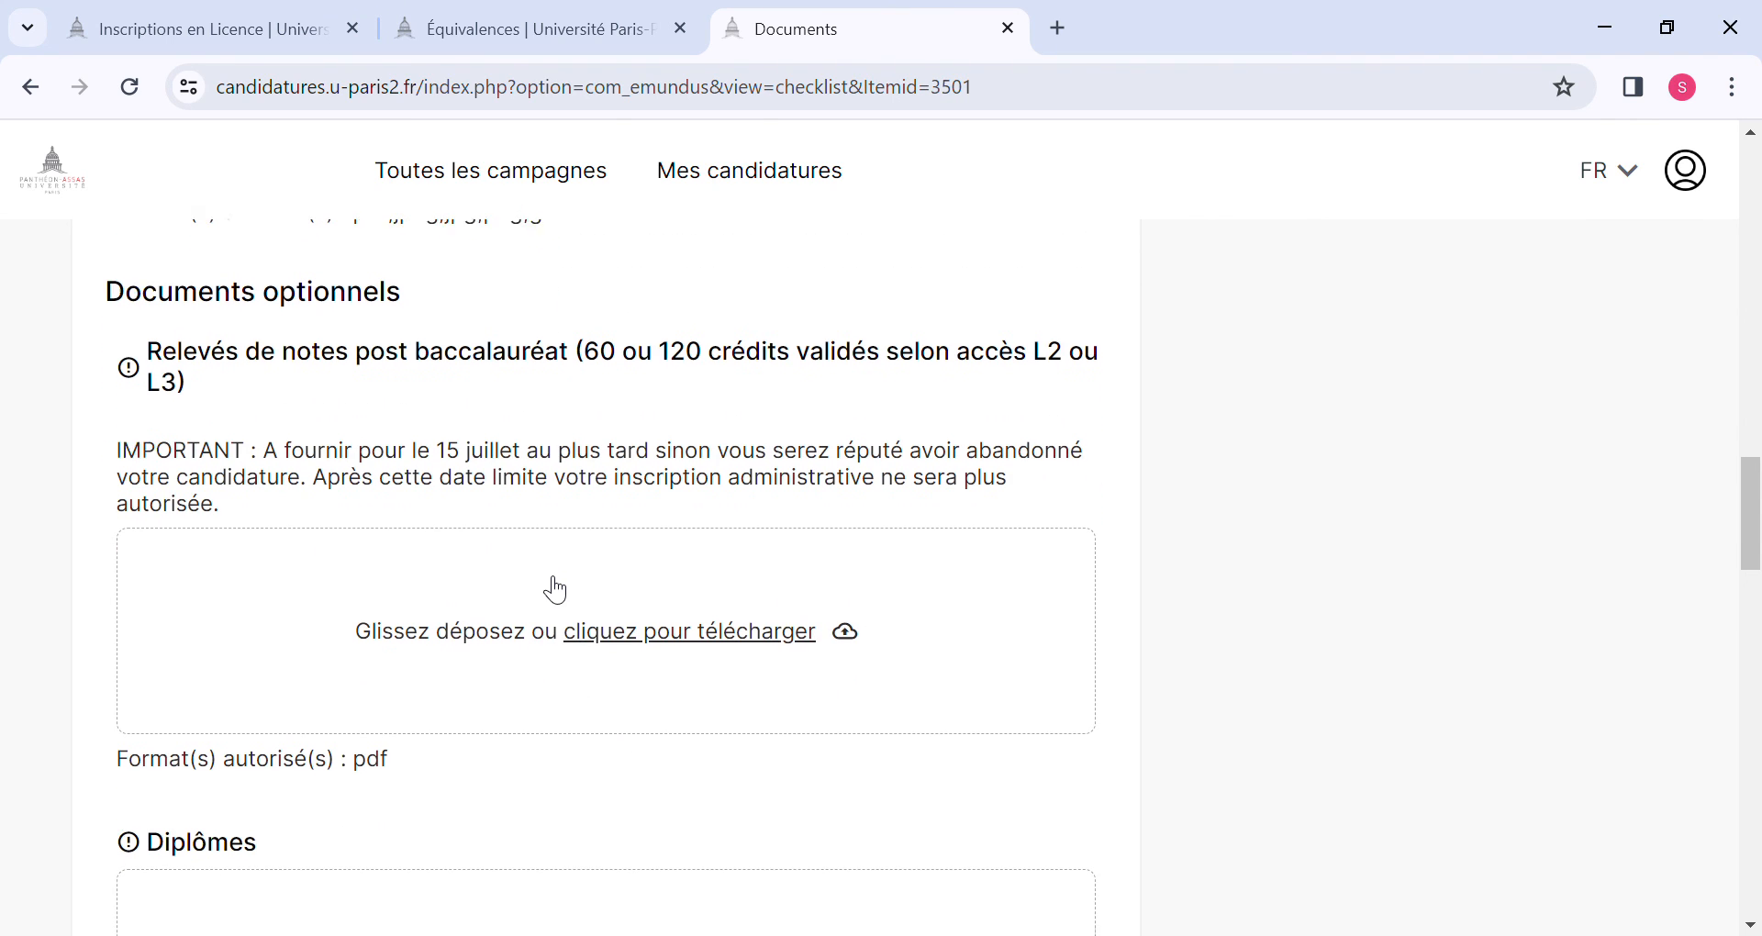
{"action": "scroll", "coordinate": [556, 590], "scroll_direction": "down", "scroll_amount": 1}
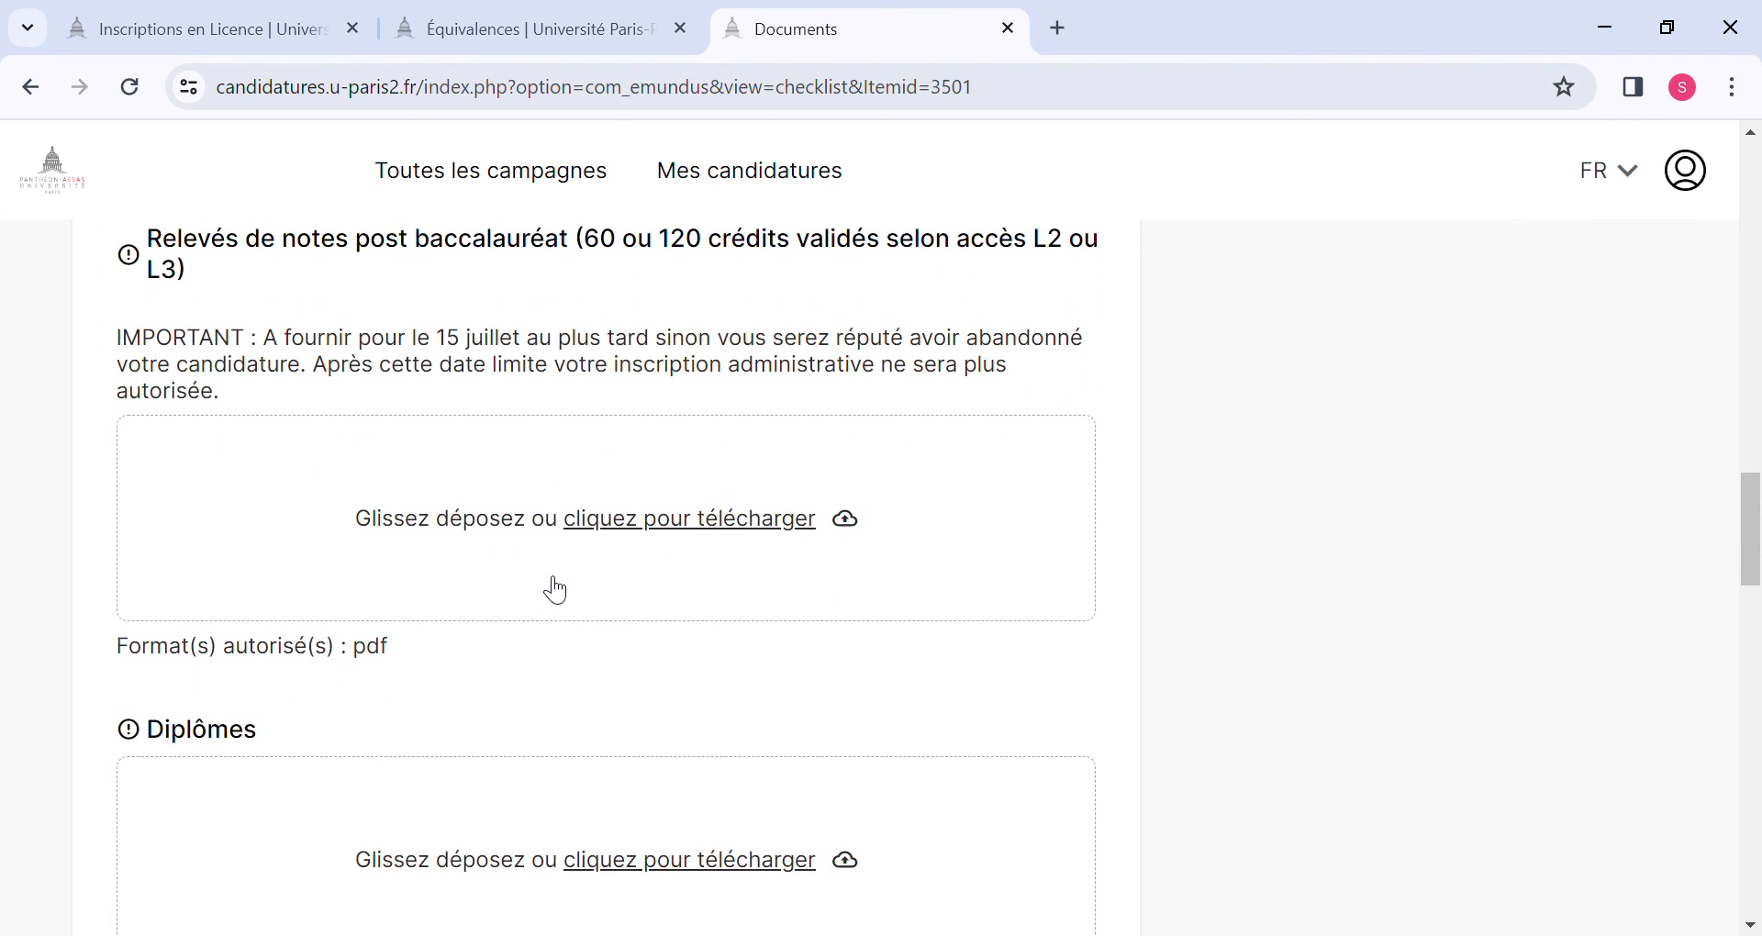
{"action": "left_click", "coordinate": [551, 528]}
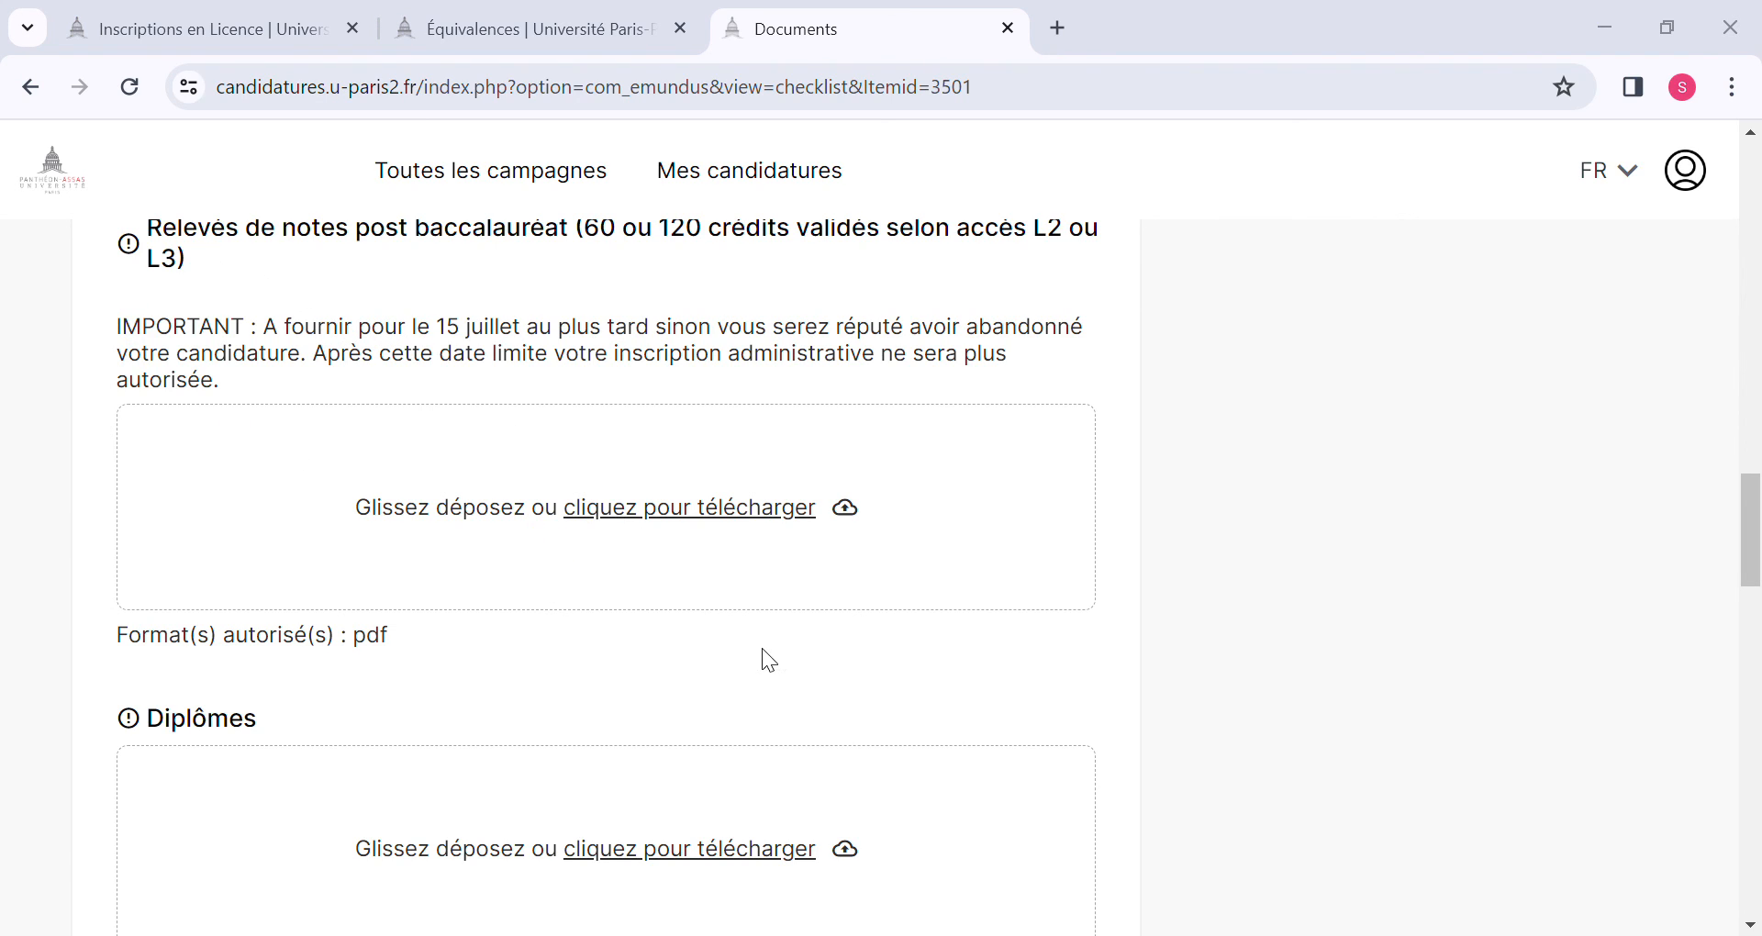
{"action": "left_click", "coordinate": [752, 615]}
{"action": "scroll", "coordinate": [533, 551], "scroll_direction": "down", "scroll_amount": 3}
{"action": "scroll", "coordinate": [533, 554], "scroll_direction": "up", "scroll_amount": 2}
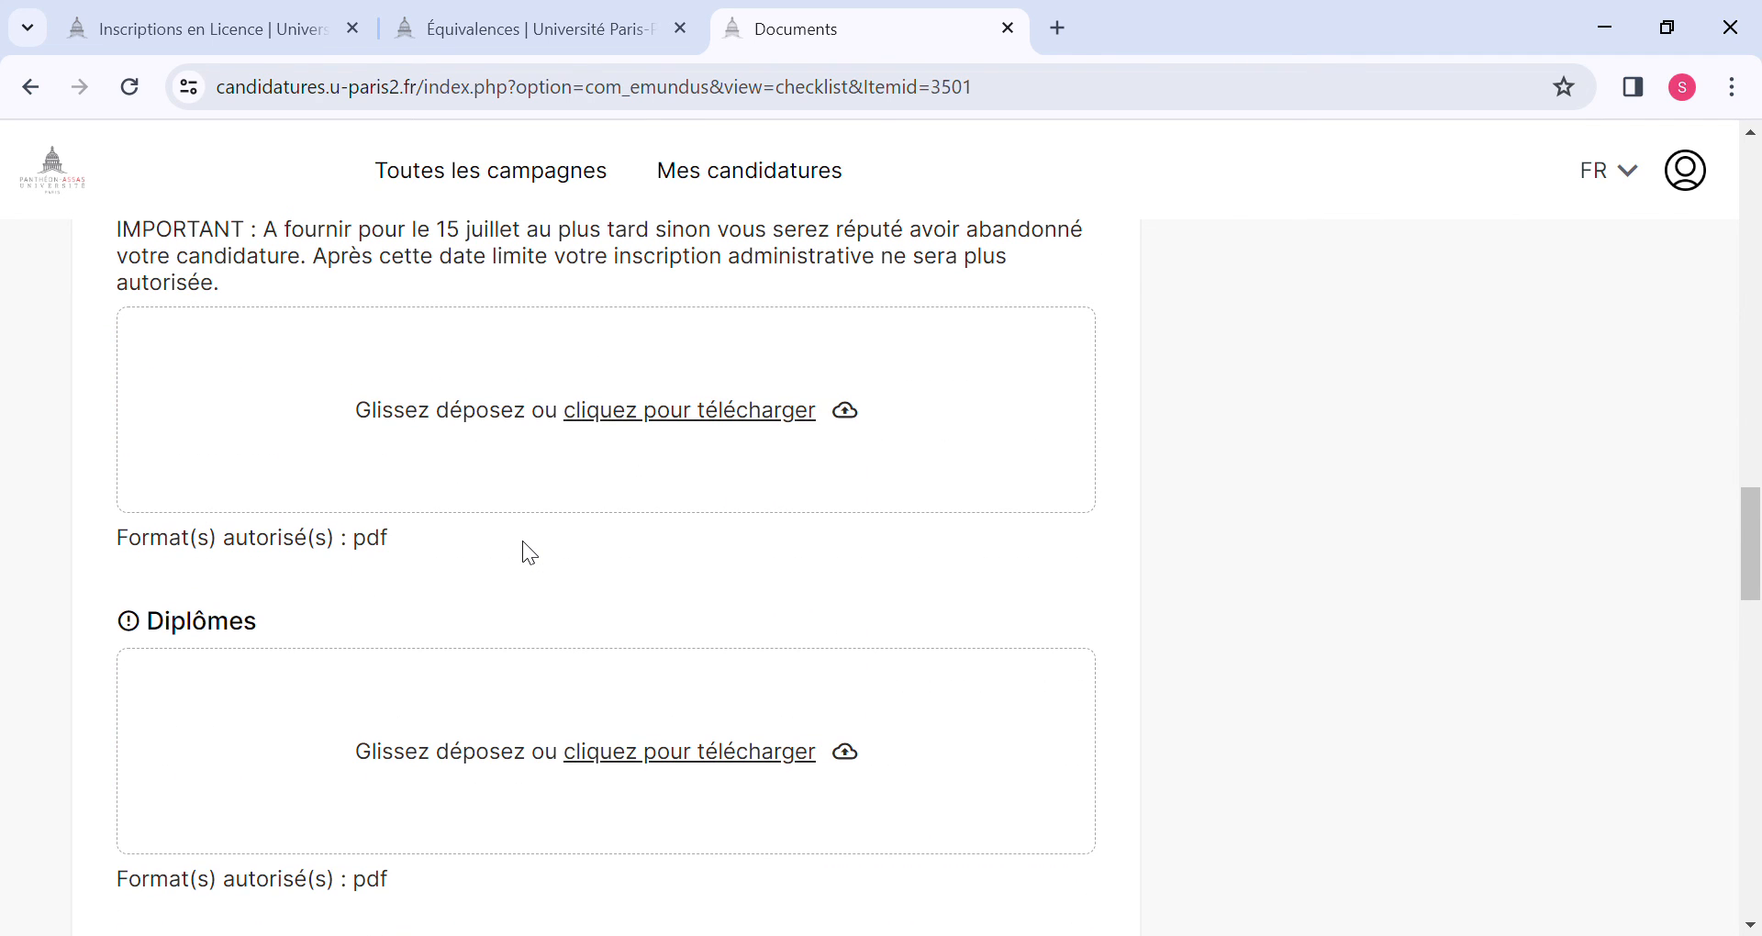
{"action": "scroll", "coordinate": [529, 550], "scroll_direction": "down", "scroll_amount": 3}
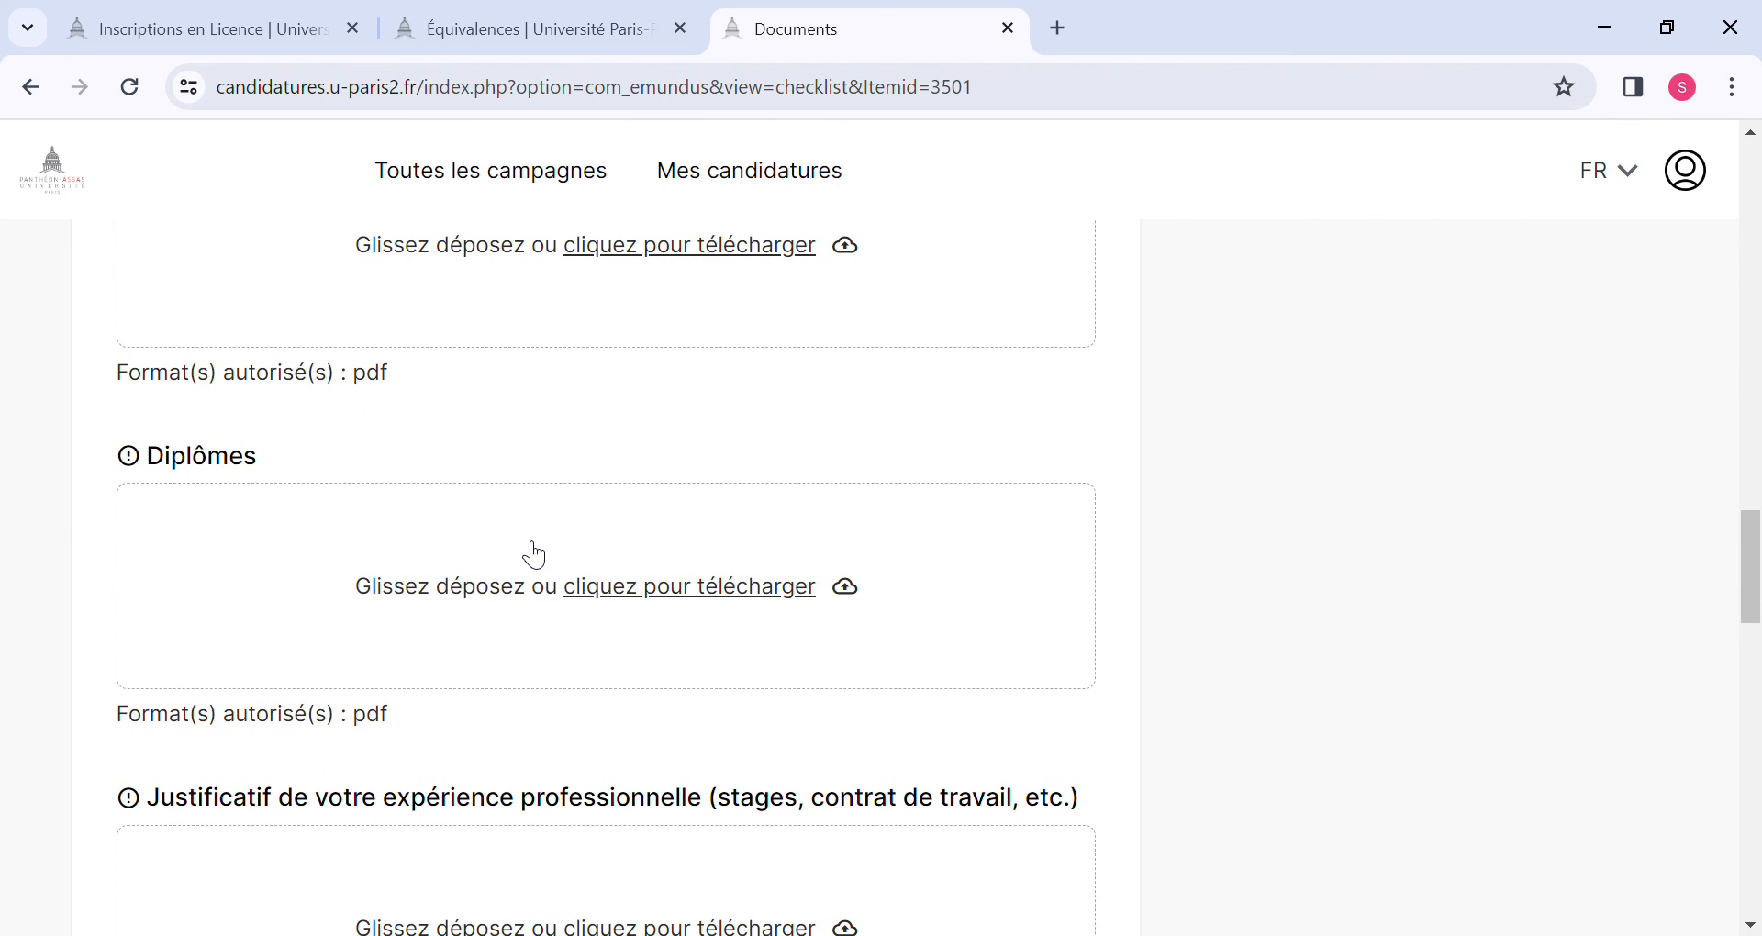
{"action": "scroll", "coordinate": [532, 552], "scroll_direction": "down", "scroll_amount": 2}
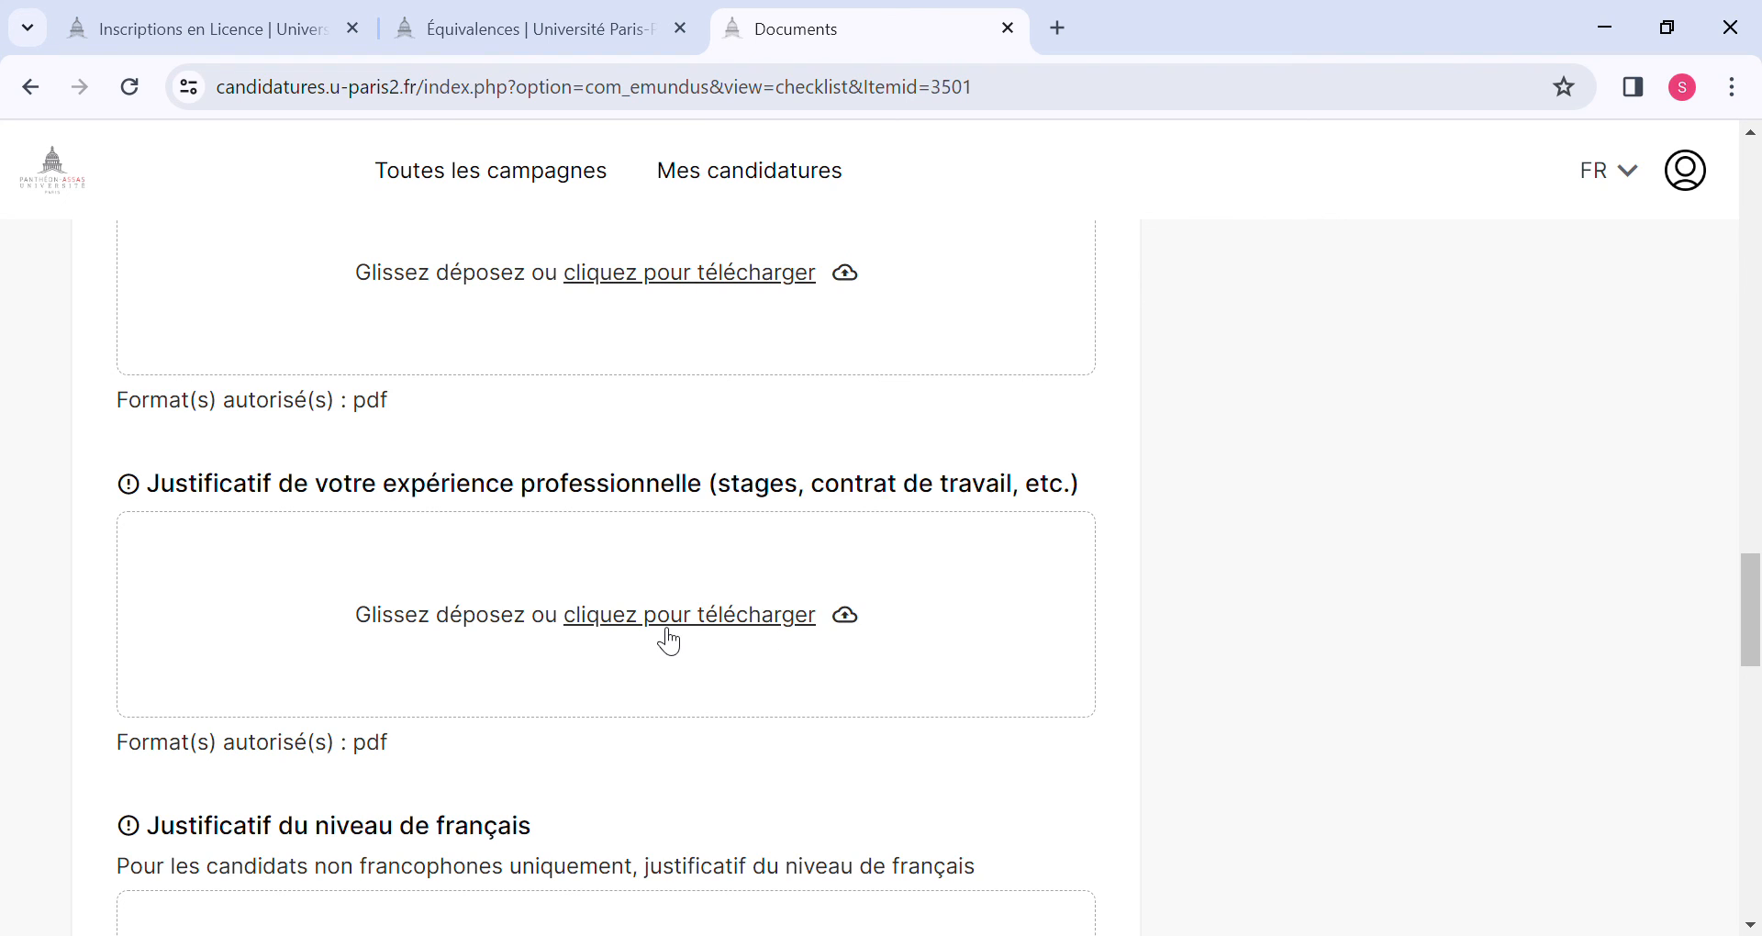
{"action": "scroll", "coordinate": [668, 630], "scroll_direction": "down", "scroll_amount": 4}
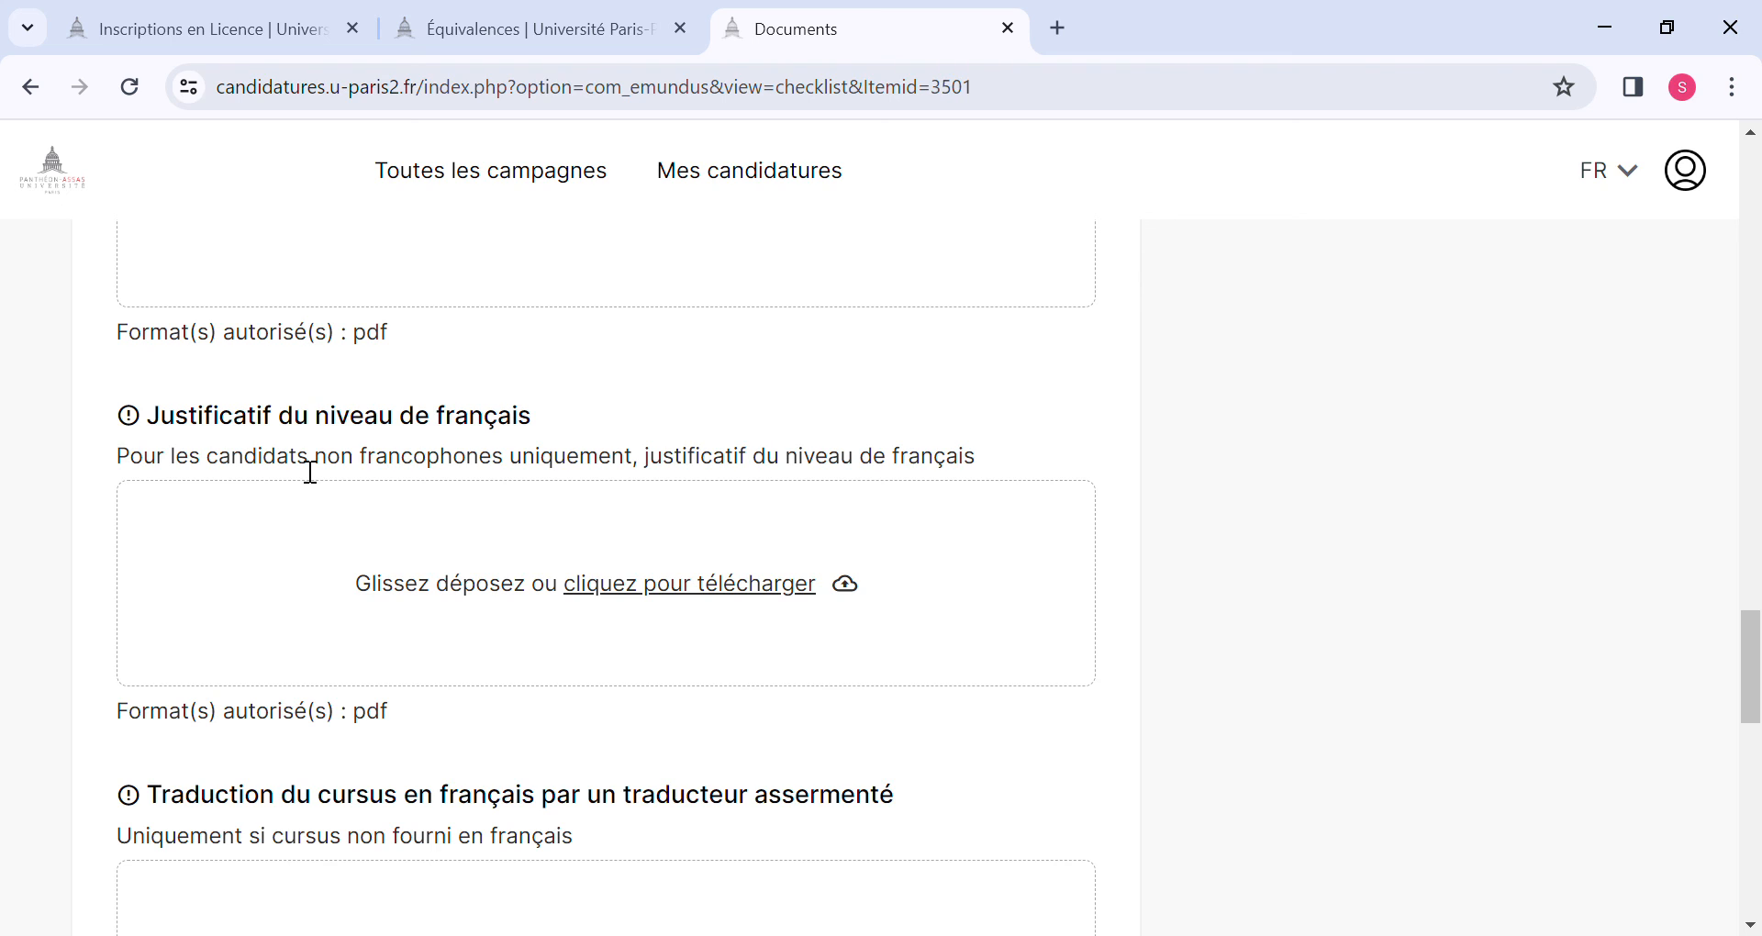
Examine the sworn-translation requirement, the Attestation de comparabilité ENIC-NARIC instructions and accepted formats, and the option for submitting the application.
{"action": "scroll", "coordinate": [311, 472], "scroll_direction": "down", "scroll_amount": 3}
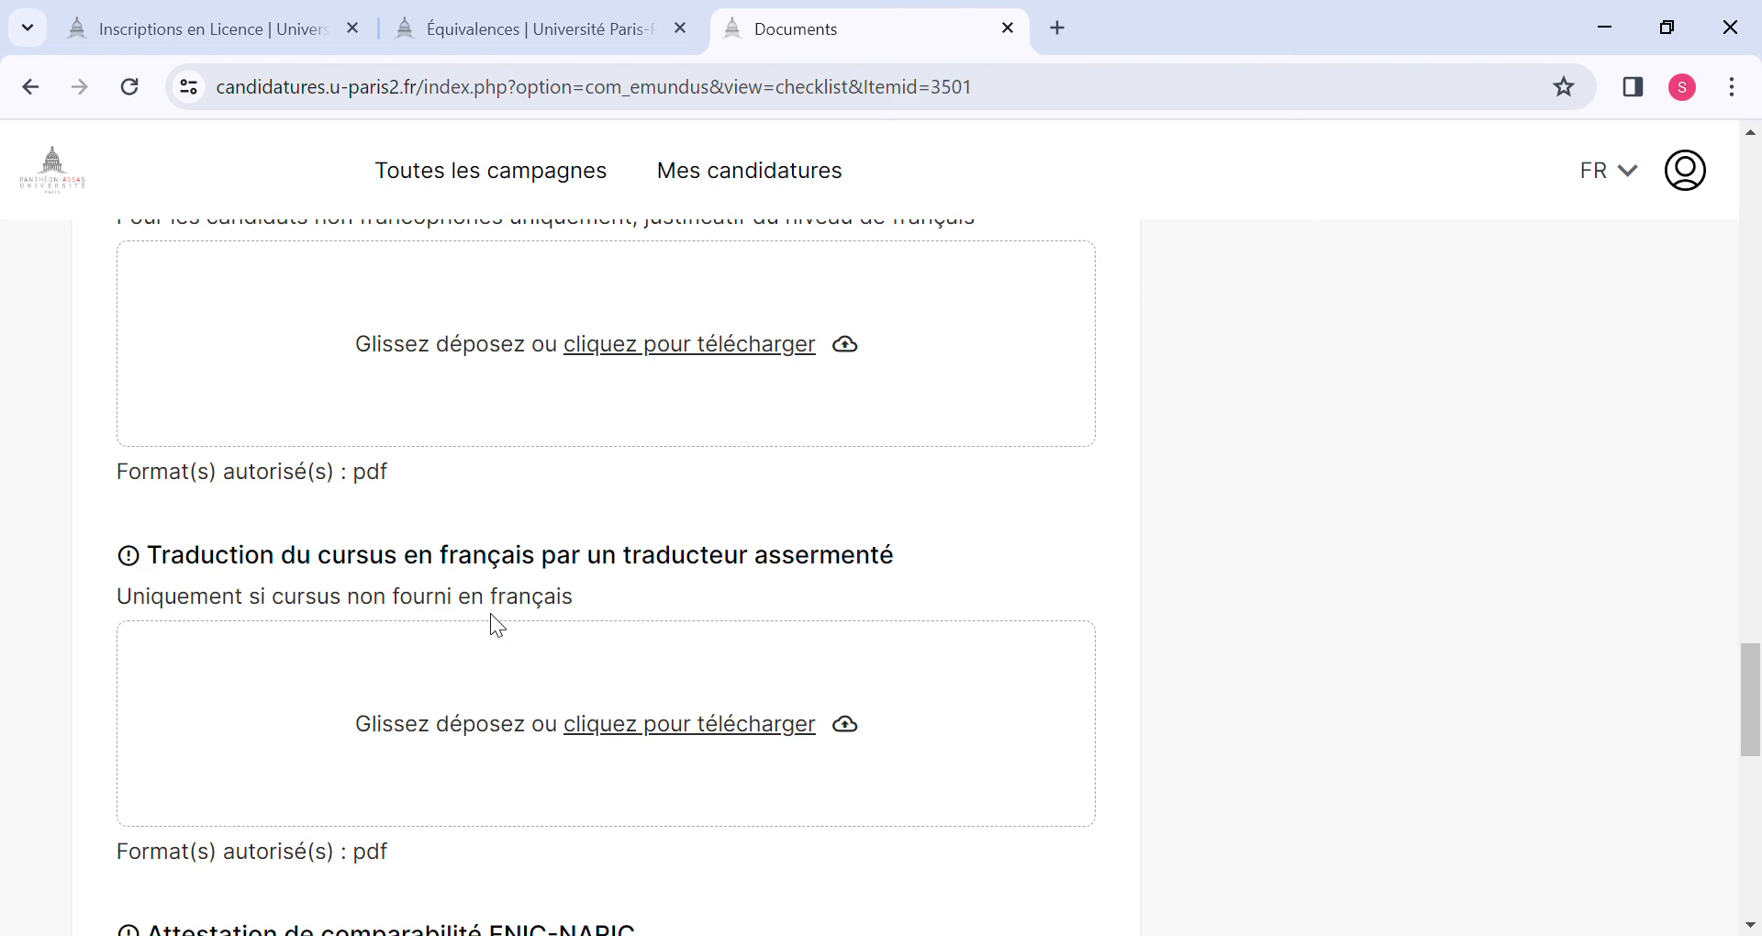
{"action": "scroll", "coordinate": [497, 626], "scroll_direction": "down", "scroll_amount": 3}
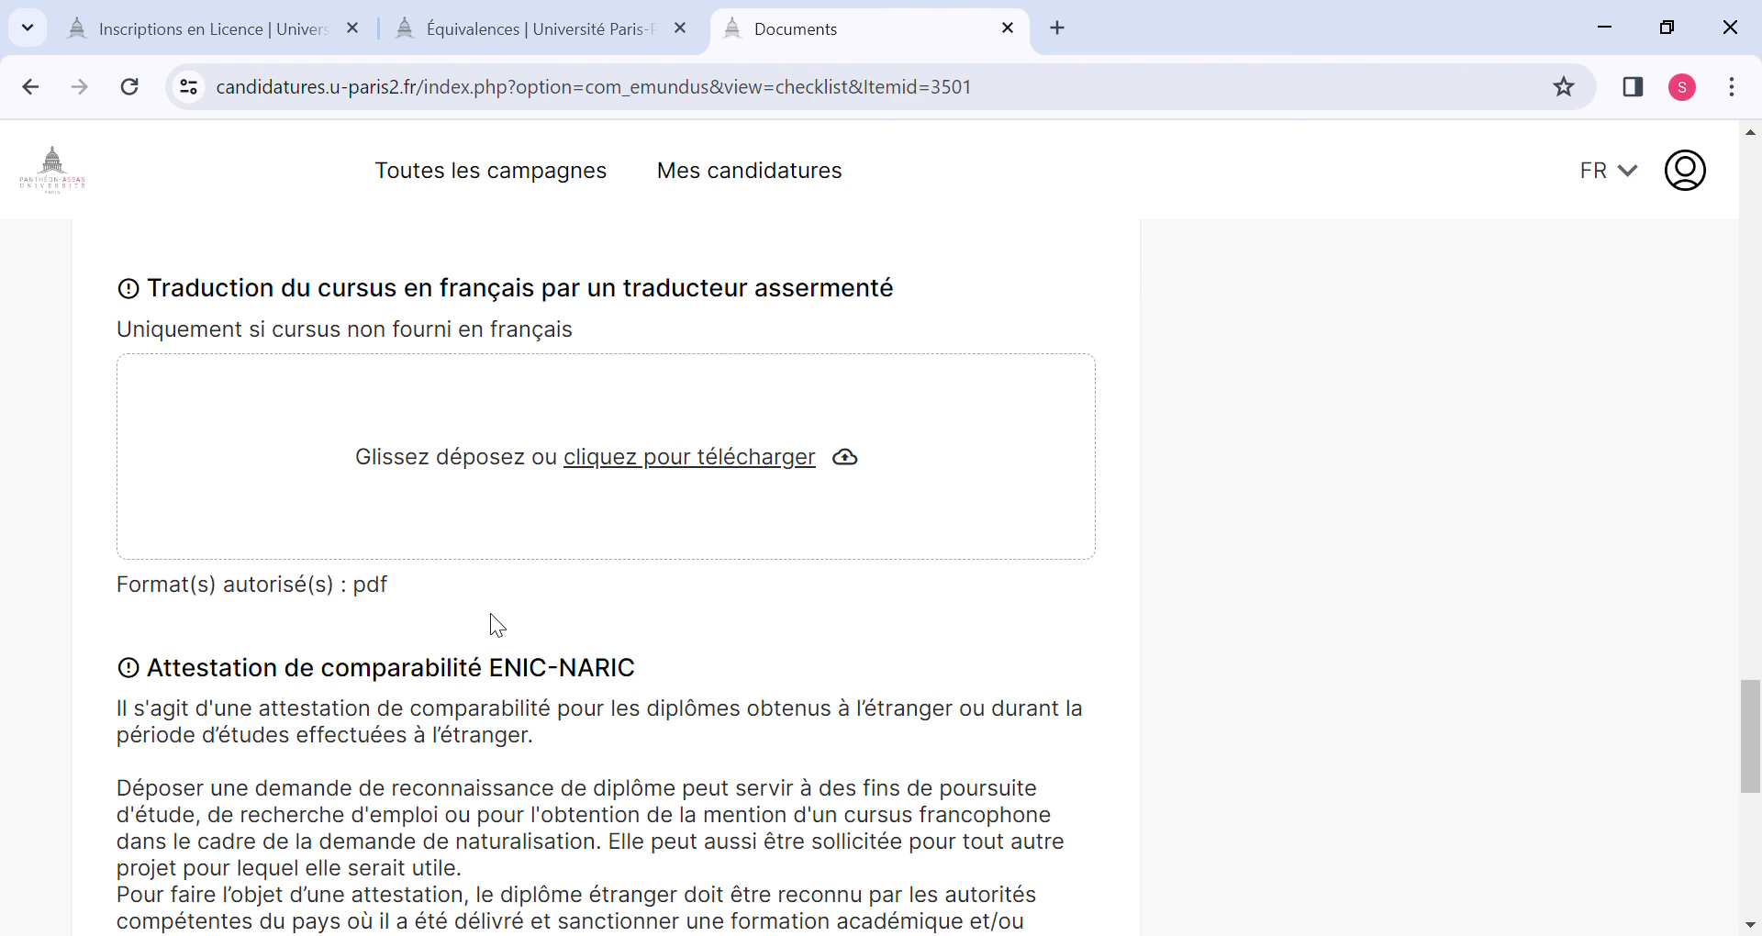
{"action": "scroll", "coordinate": [490, 624], "scroll_direction": "down", "scroll_amount": 2}
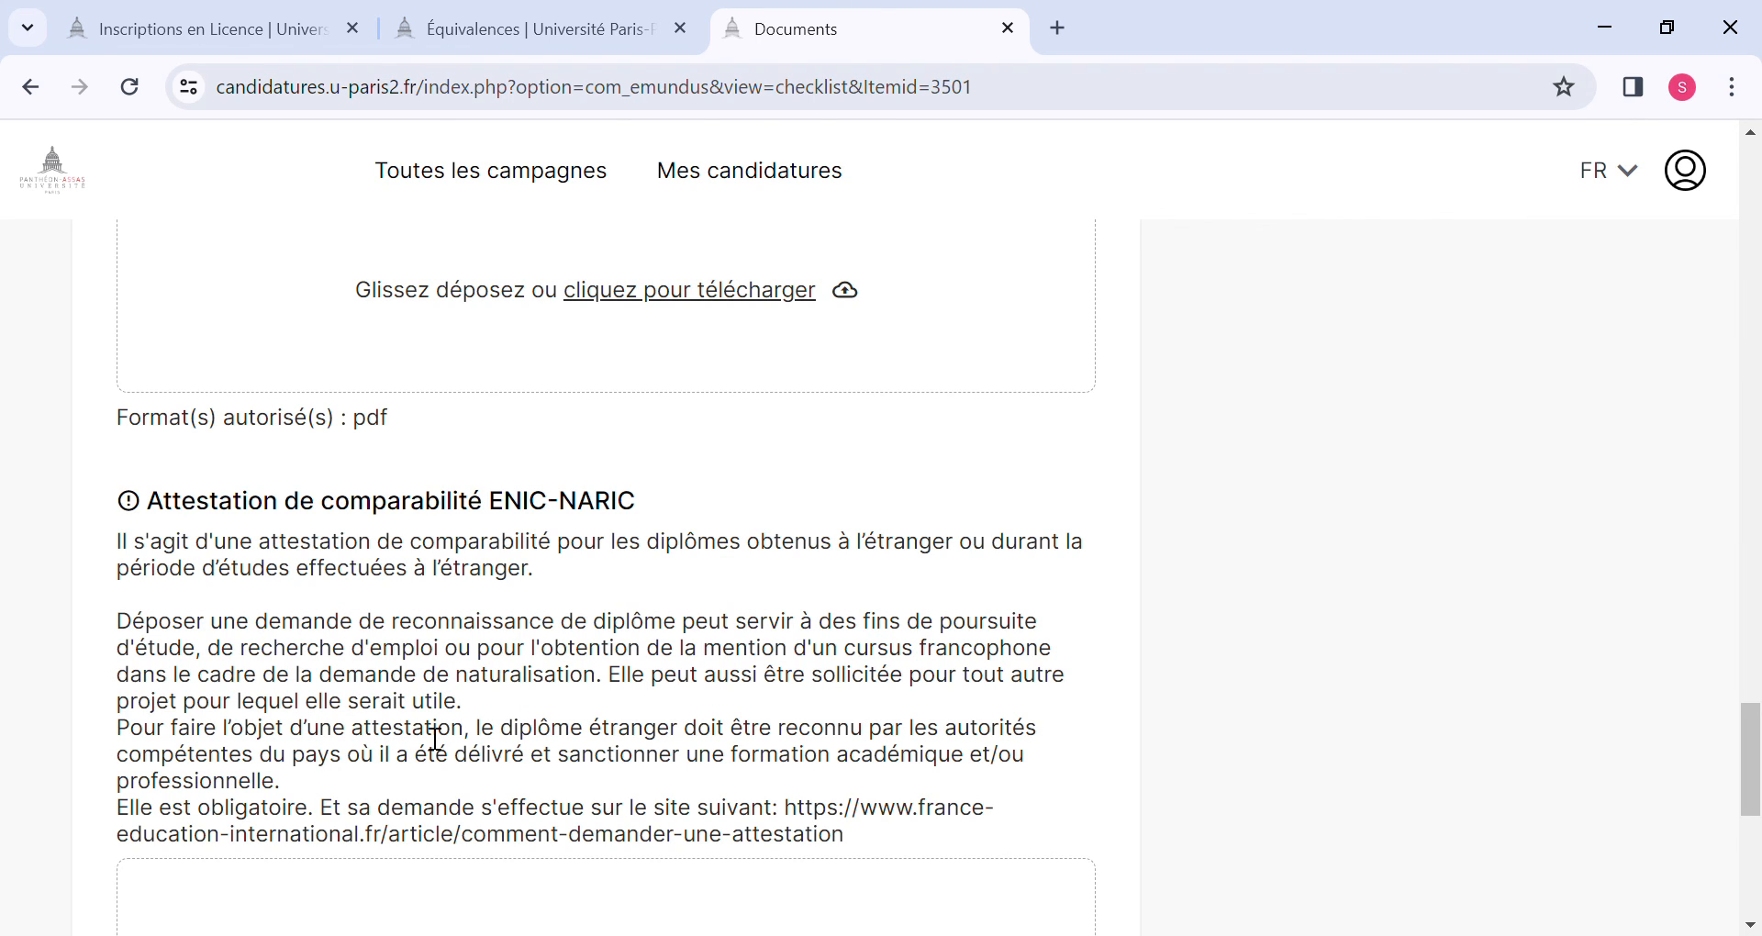
{"action": "scroll", "coordinate": [436, 739], "scroll_direction": "down", "scroll_amount": 2}
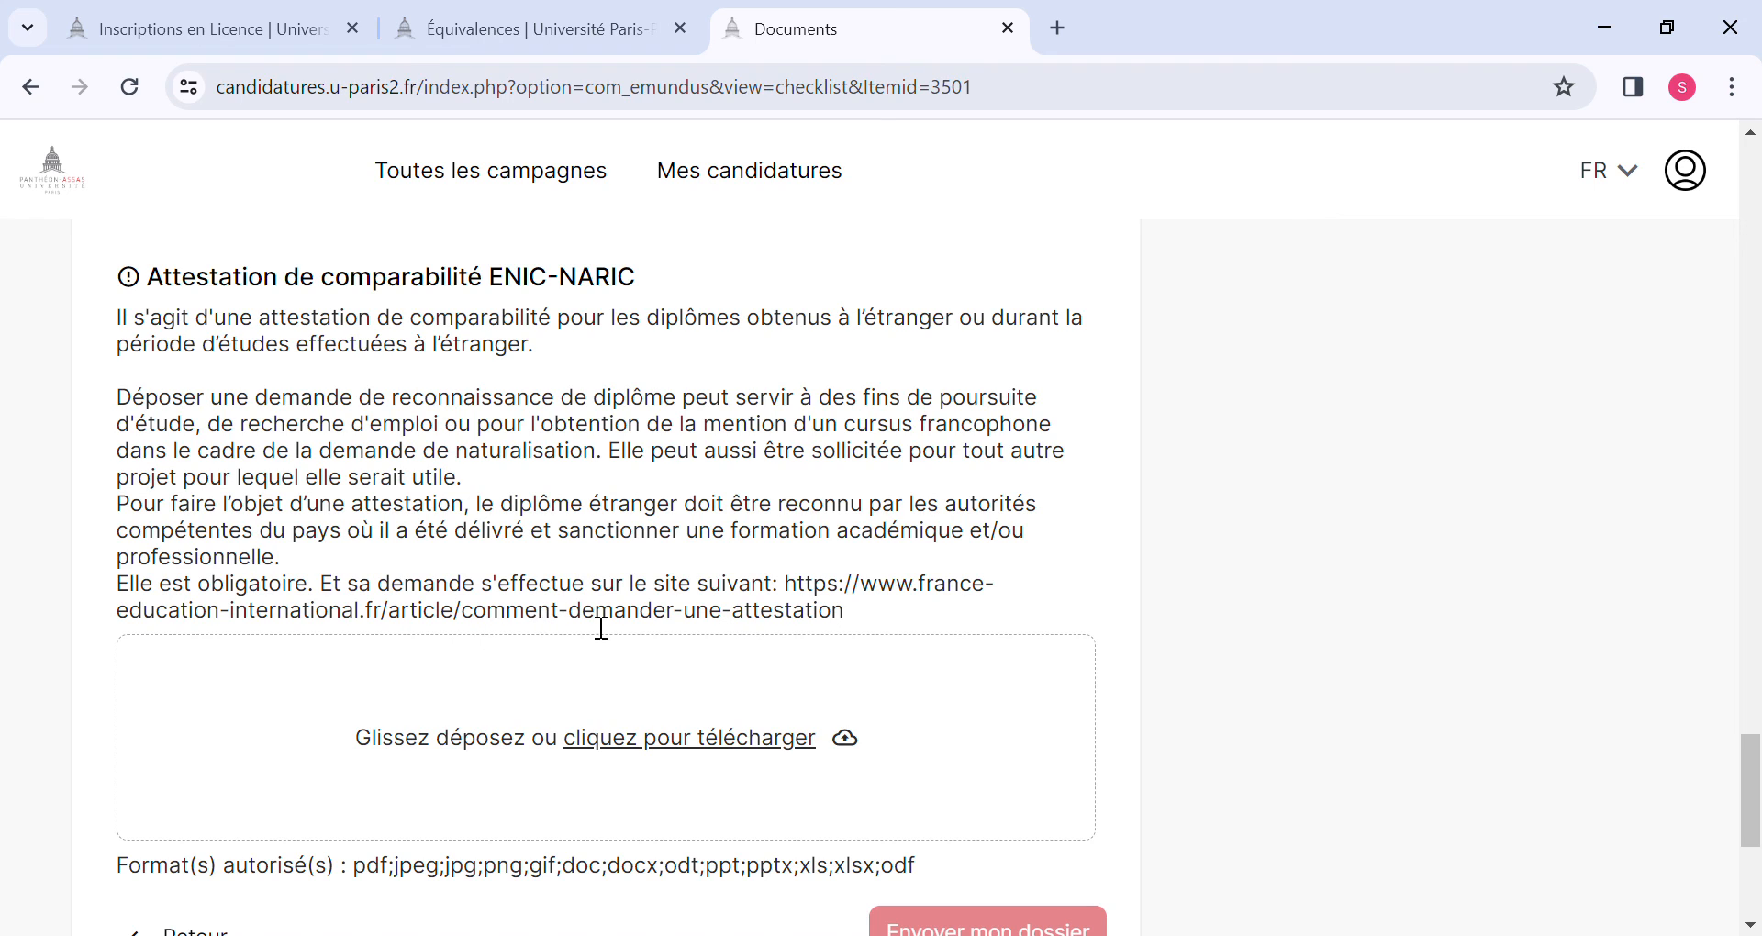
{"action": "scroll", "coordinate": [630, 719], "scroll_direction": "down", "scroll_amount": 1}
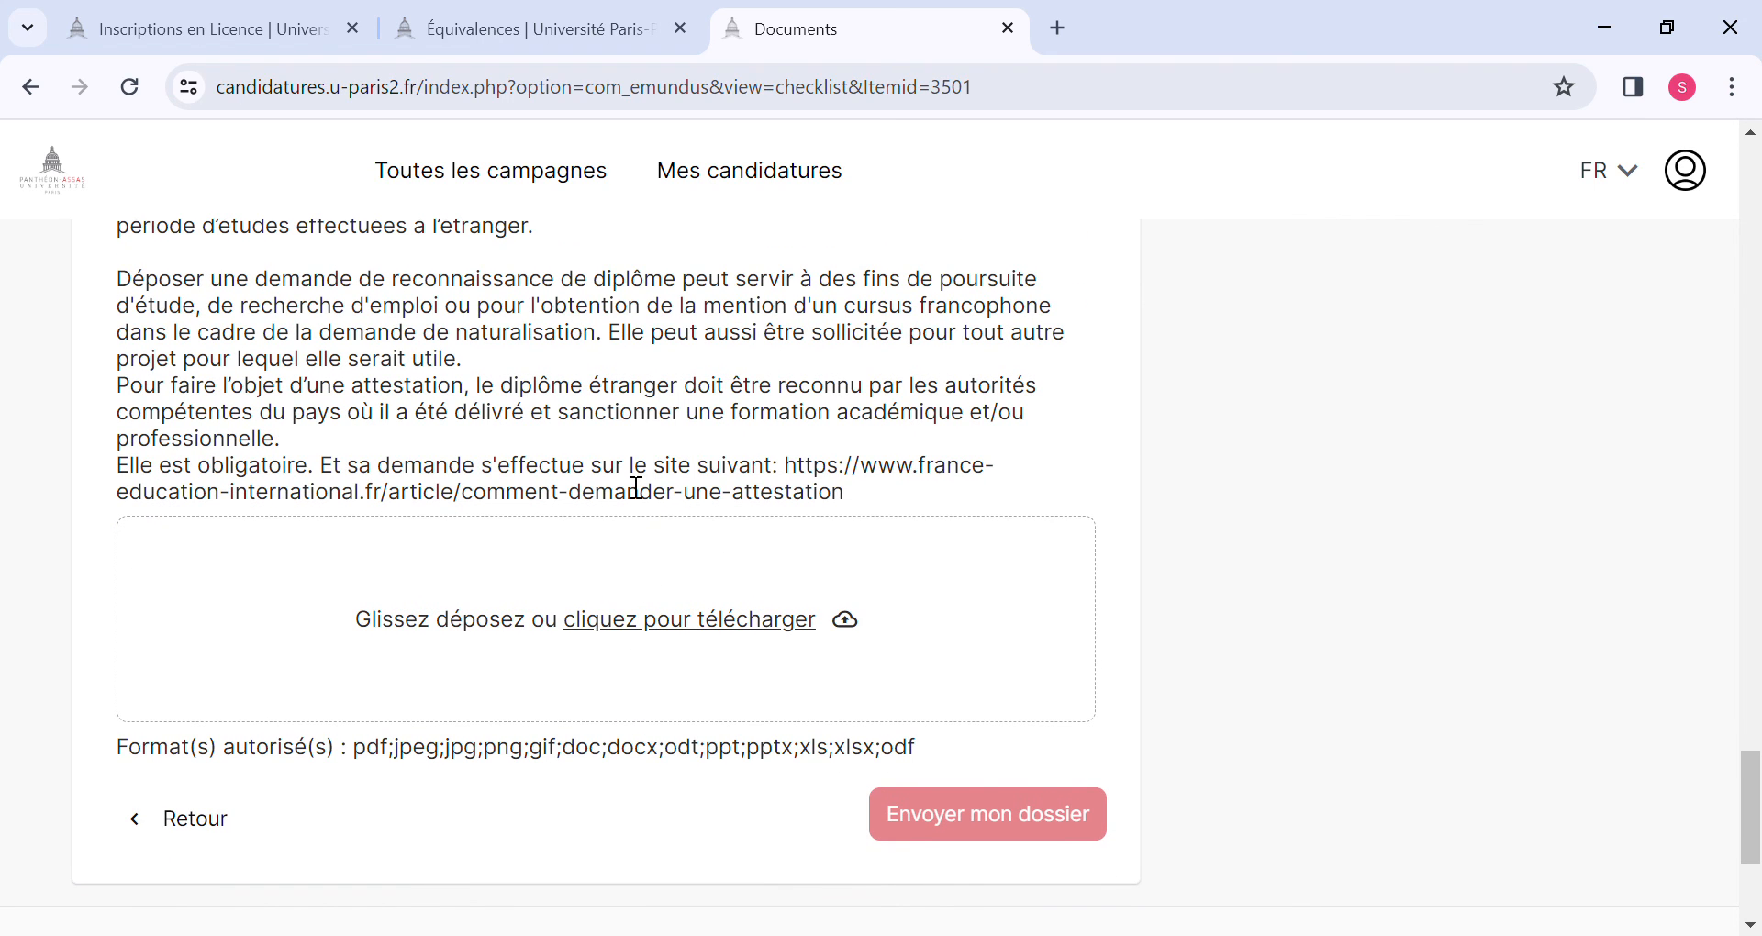
{"action": "scroll", "coordinate": [636, 487], "scroll_direction": "up", "scroll_amount": 2}
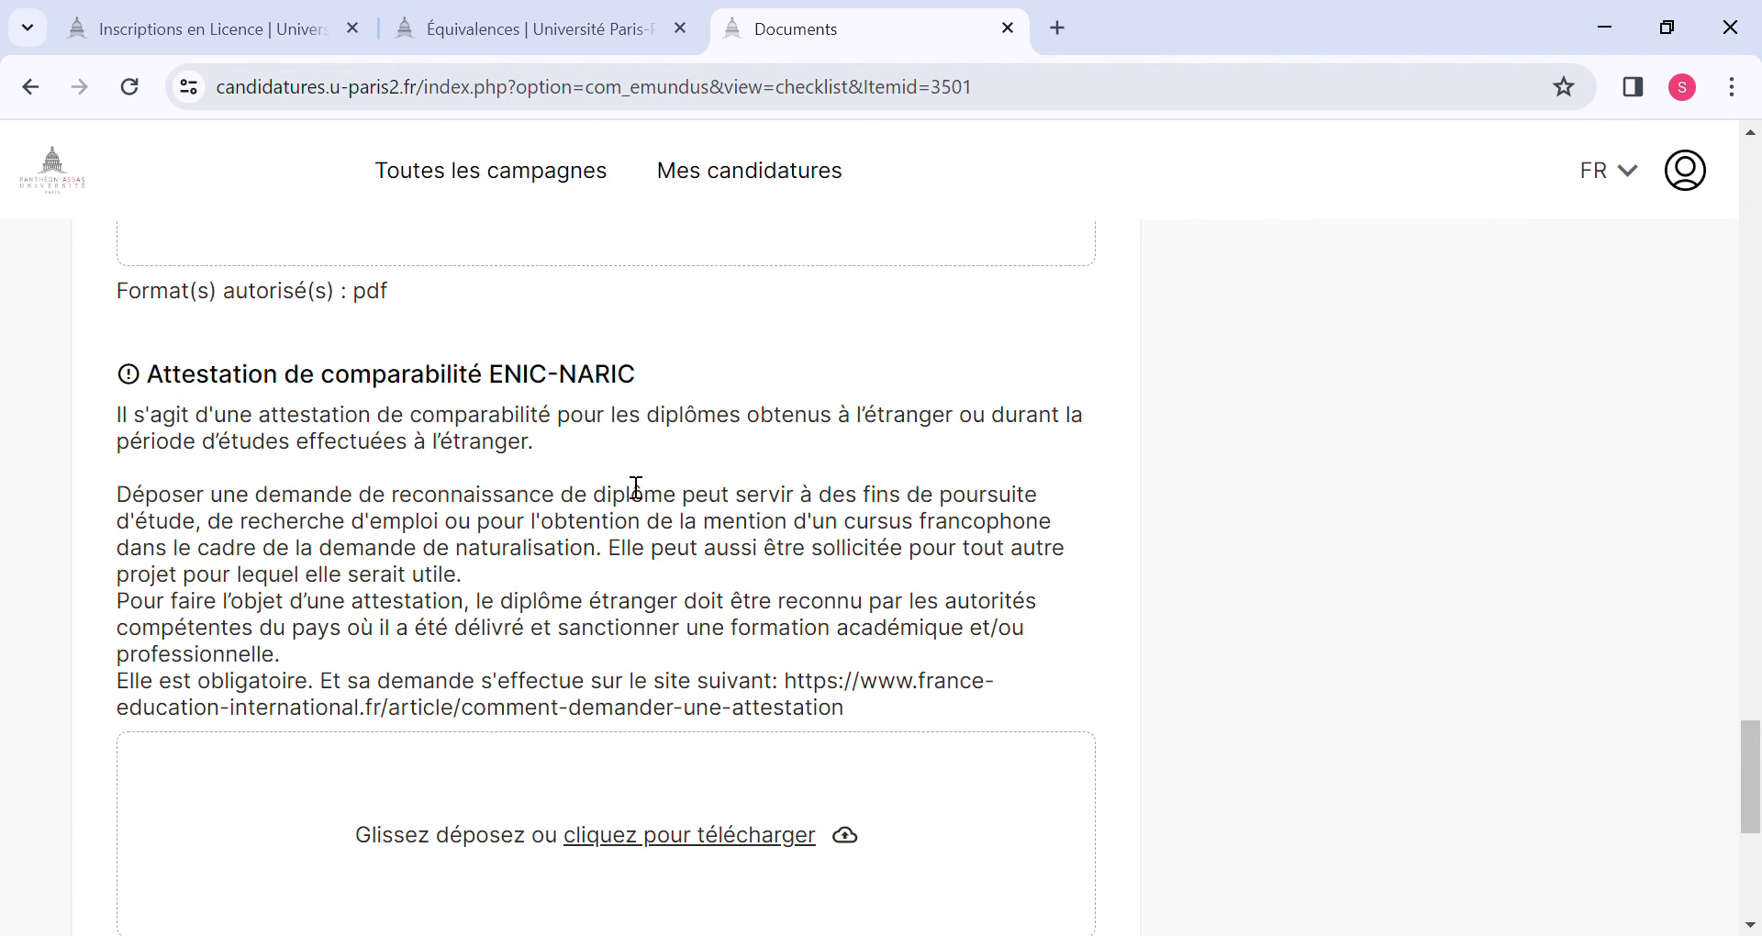
{"action": "scroll", "coordinate": [636, 487], "scroll_direction": "down", "scroll_amount": 1}
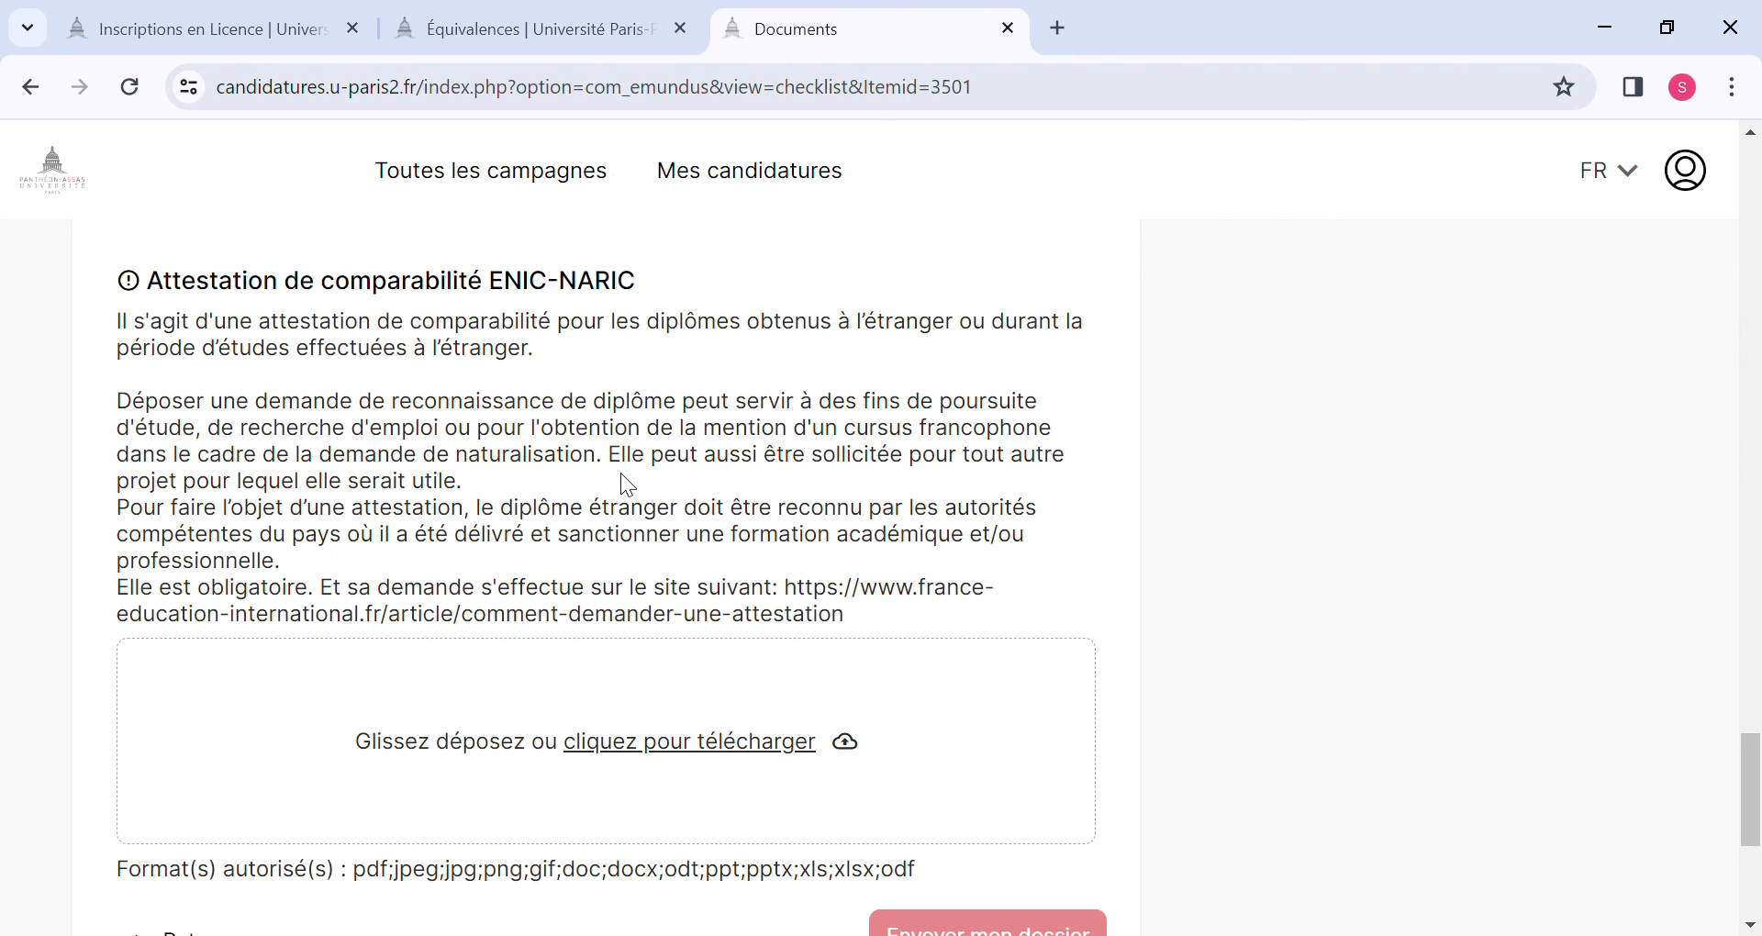
{"action": "scroll", "coordinate": [628, 485], "scroll_direction": "down", "scroll_amount": 1}
{"action": "scroll", "coordinate": [634, 487], "scroll_direction": "up", "scroll_amount": 1}
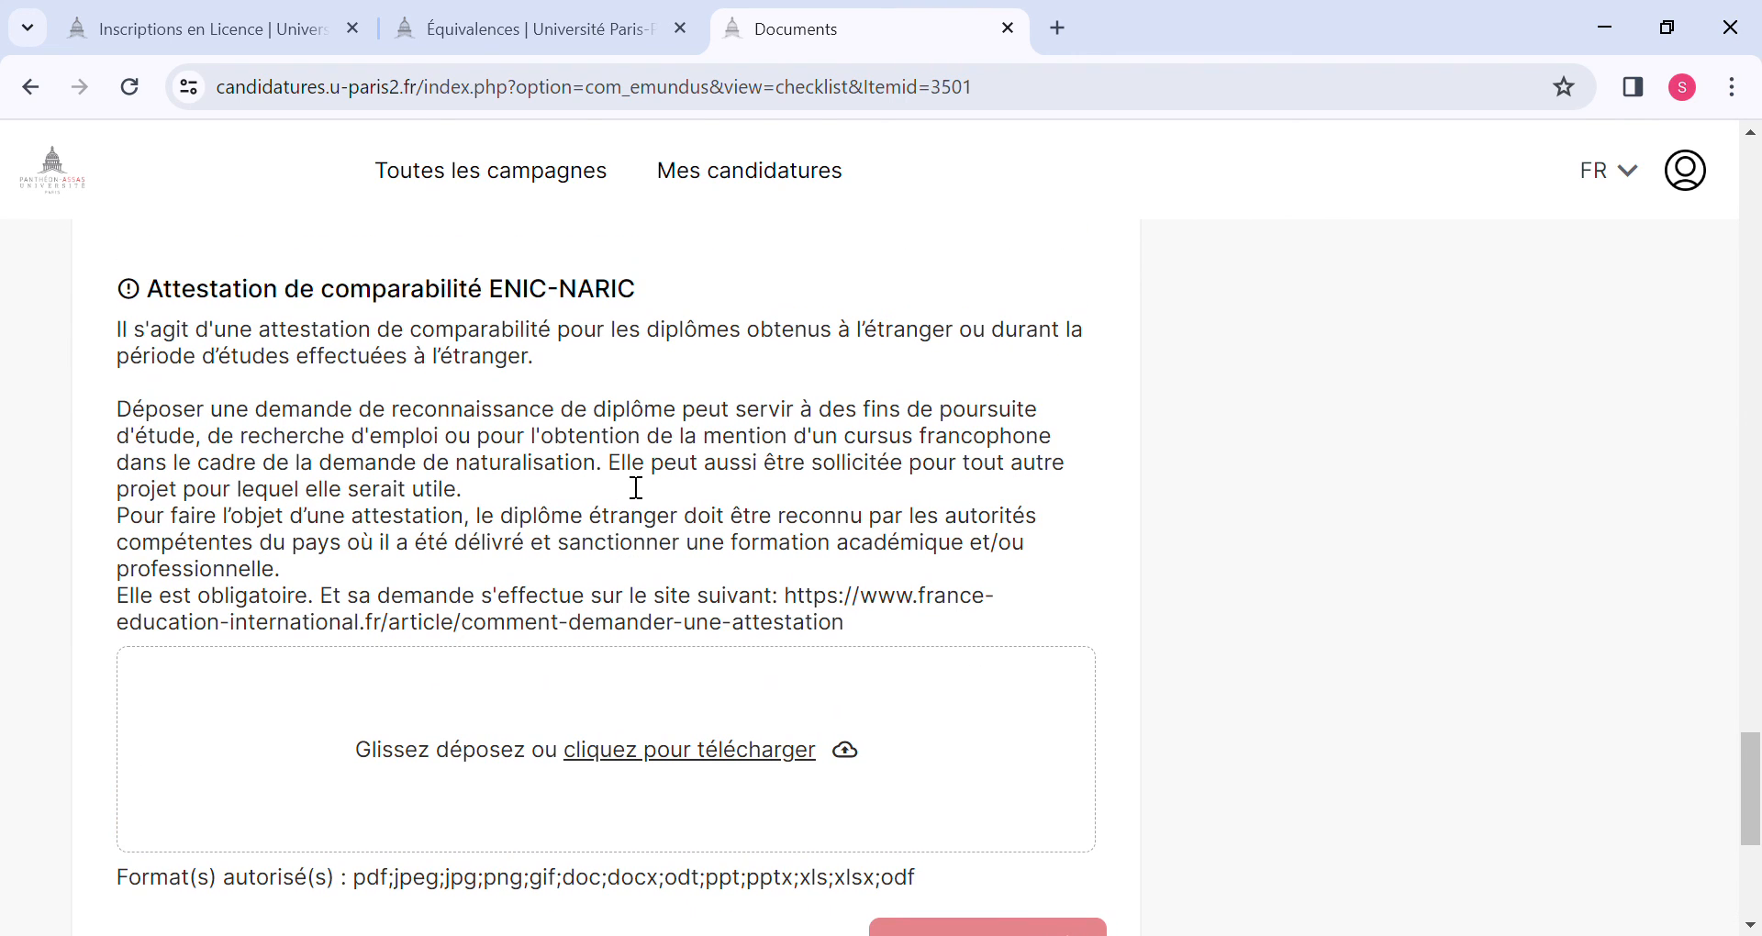
{"action": "scroll", "coordinate": [636, 488], "scroll_direction": "down", "scroll_amount": 3}
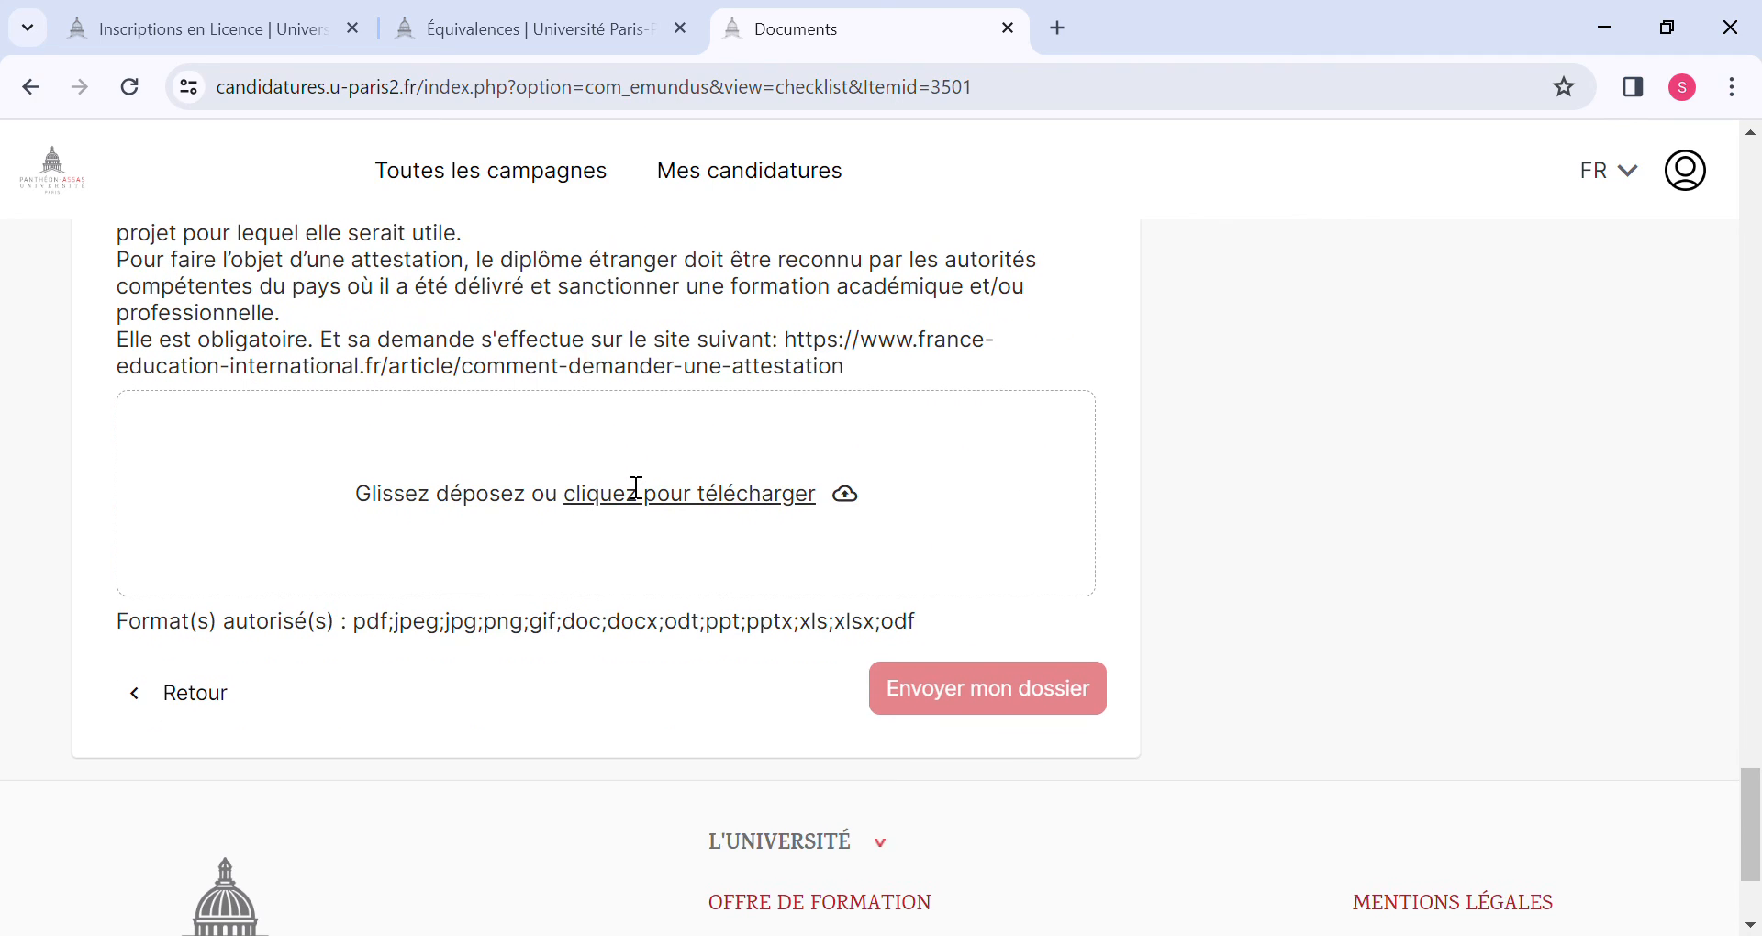
{"action": "scroll", "coordinate": [636, 487], "scroll_direction": "up", "scroll_amount": 1}
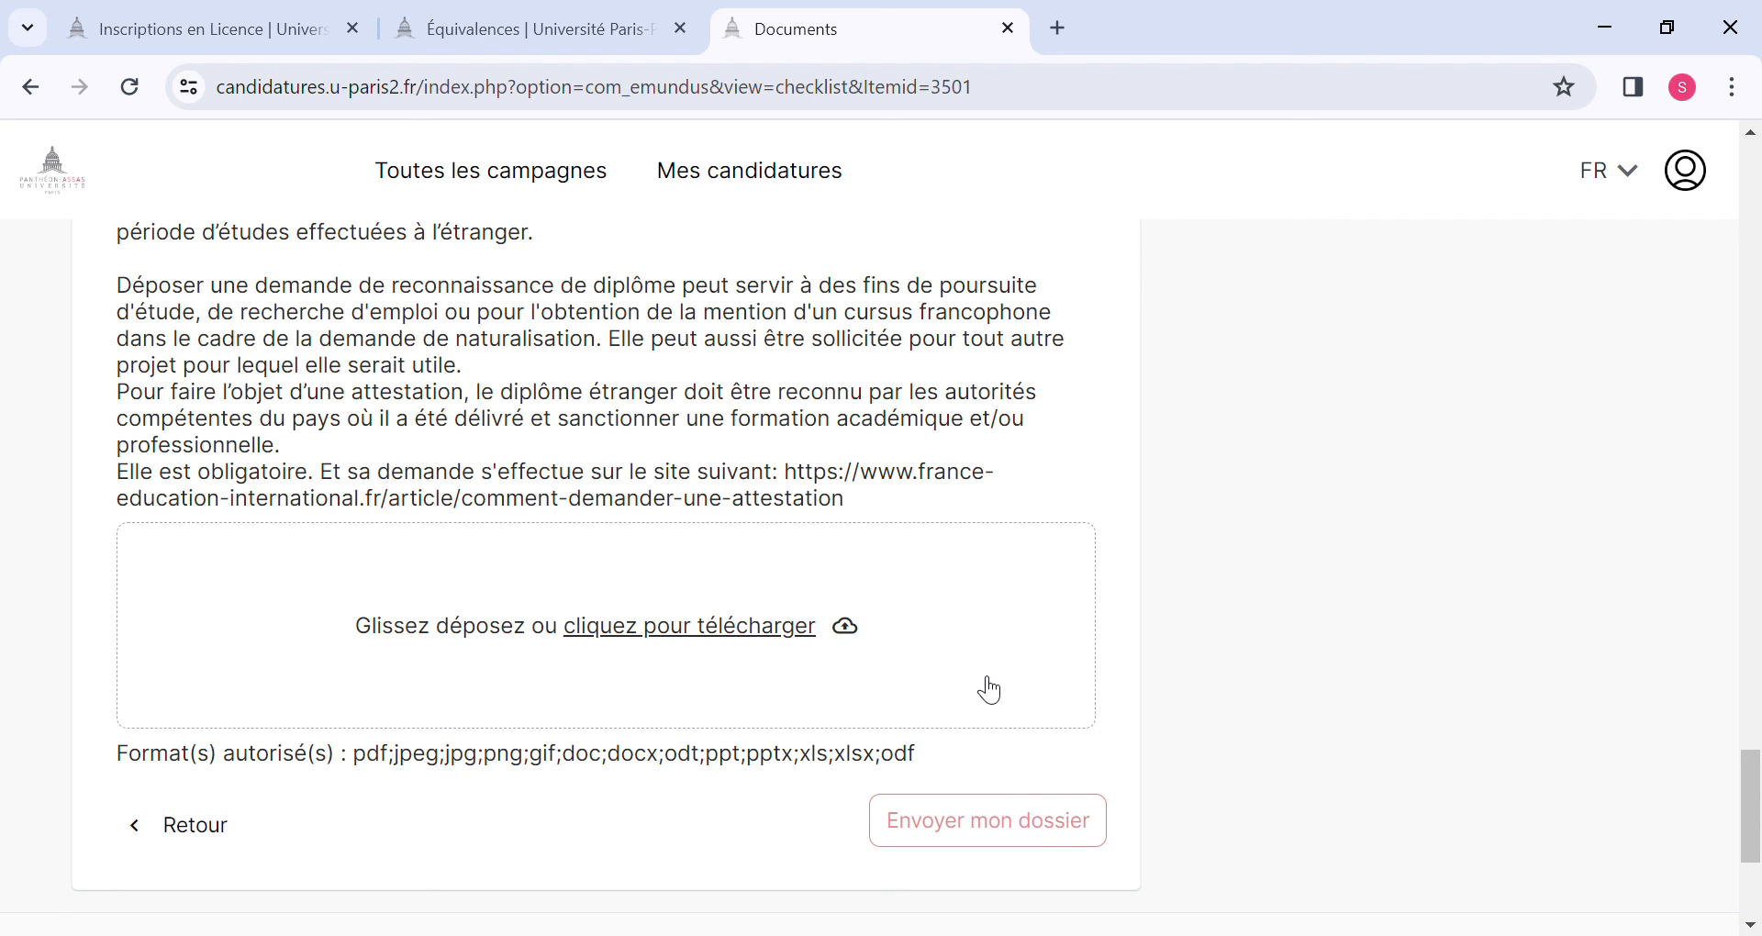
Open the Paiement stage of the application and view its Documents obligatoires.
{"action": "scroll", "coordinate": [989, 690], "scroll_direction": "up", "scroll_amount": 15}
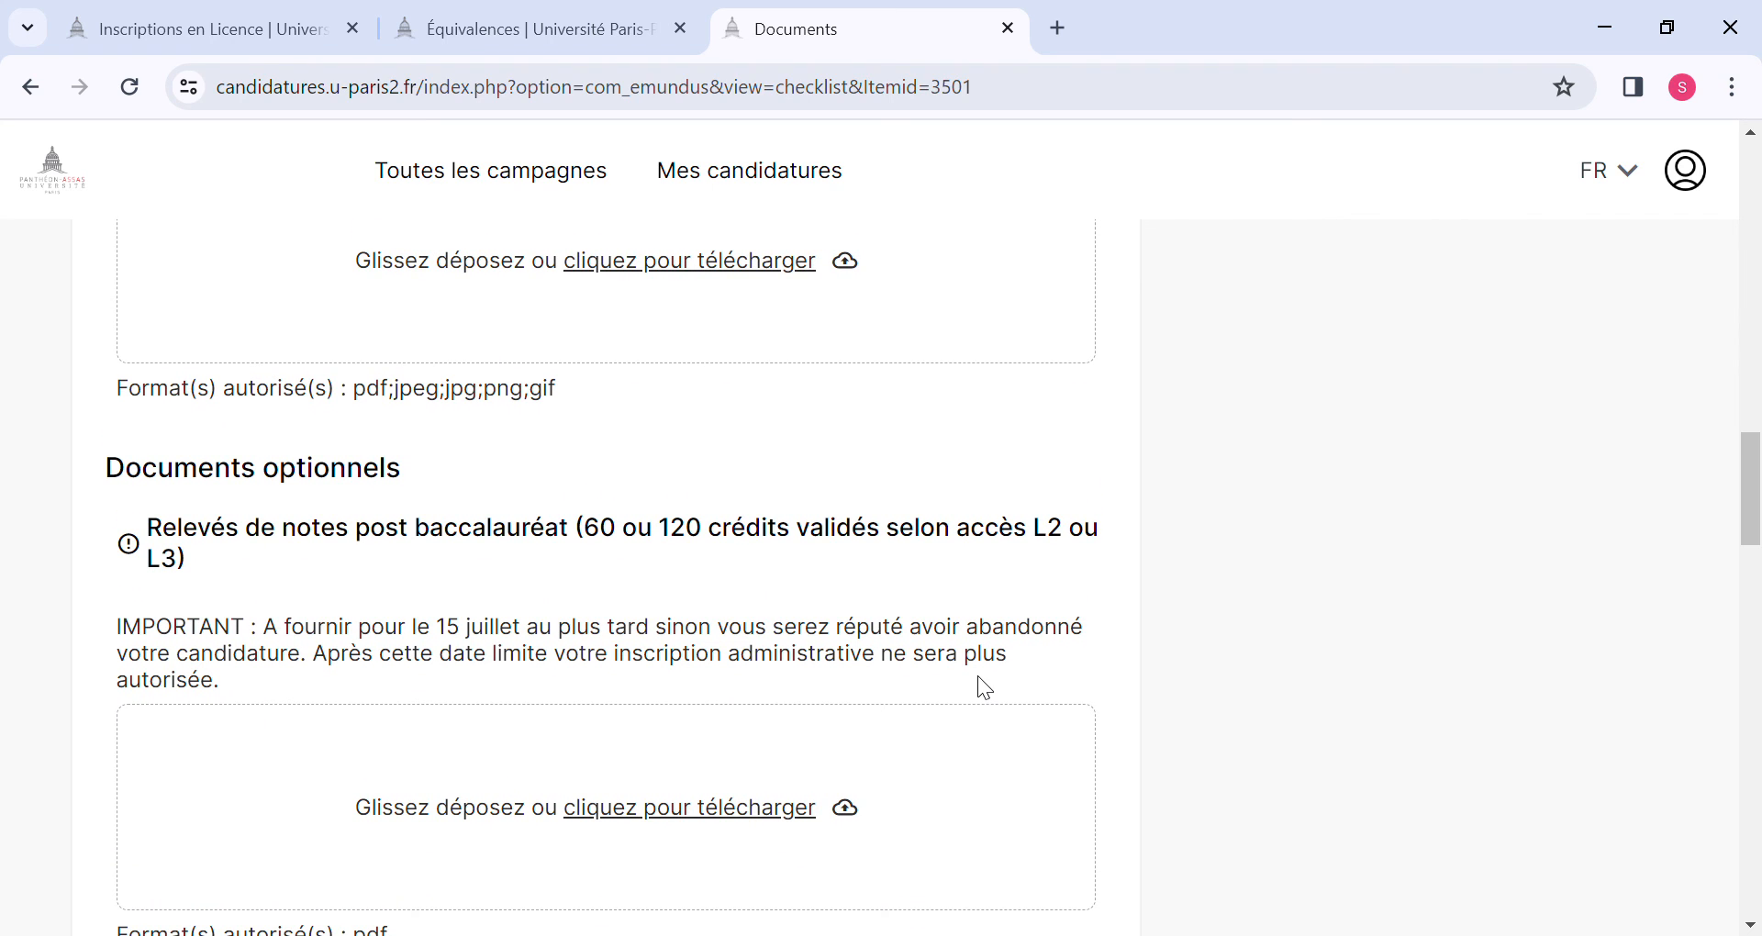
{"action": "scroll", "coordinate": [978, 679], "scroll_direction": "up", "scroll_amount": 10}
{"action": "scroll", "coordinate": [978, 679], "scroll_direction": "down", "scroll_amount": 3}
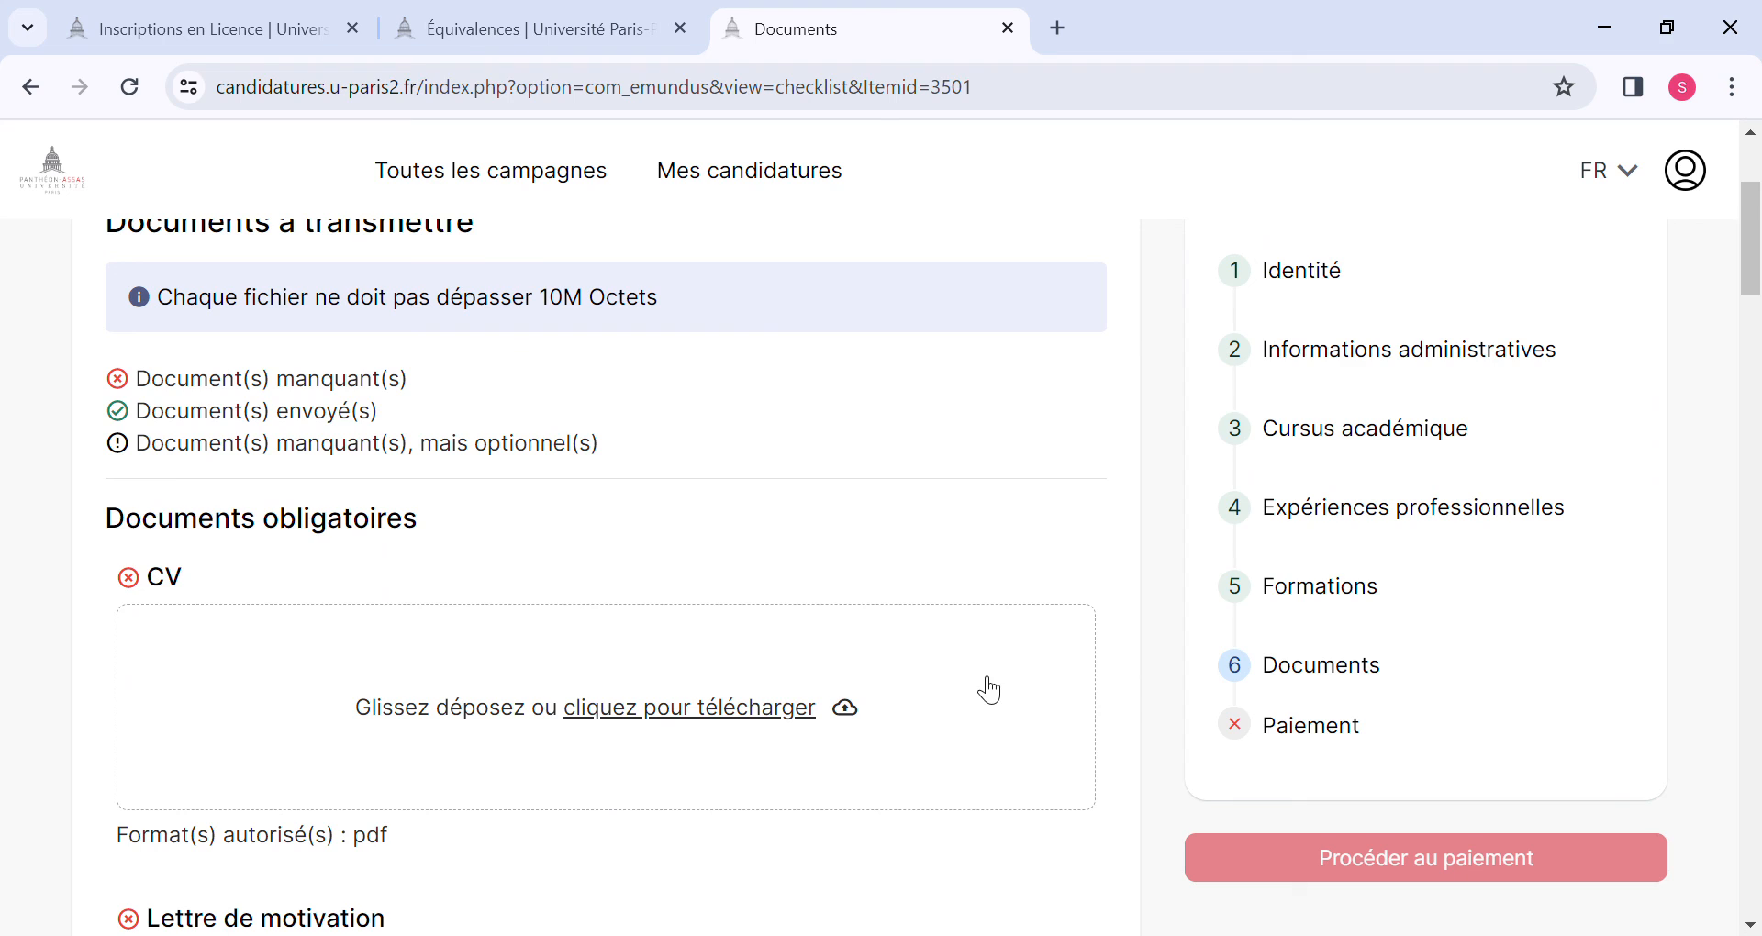
{"action": "left_click", "coordinate": [1313, 727]}
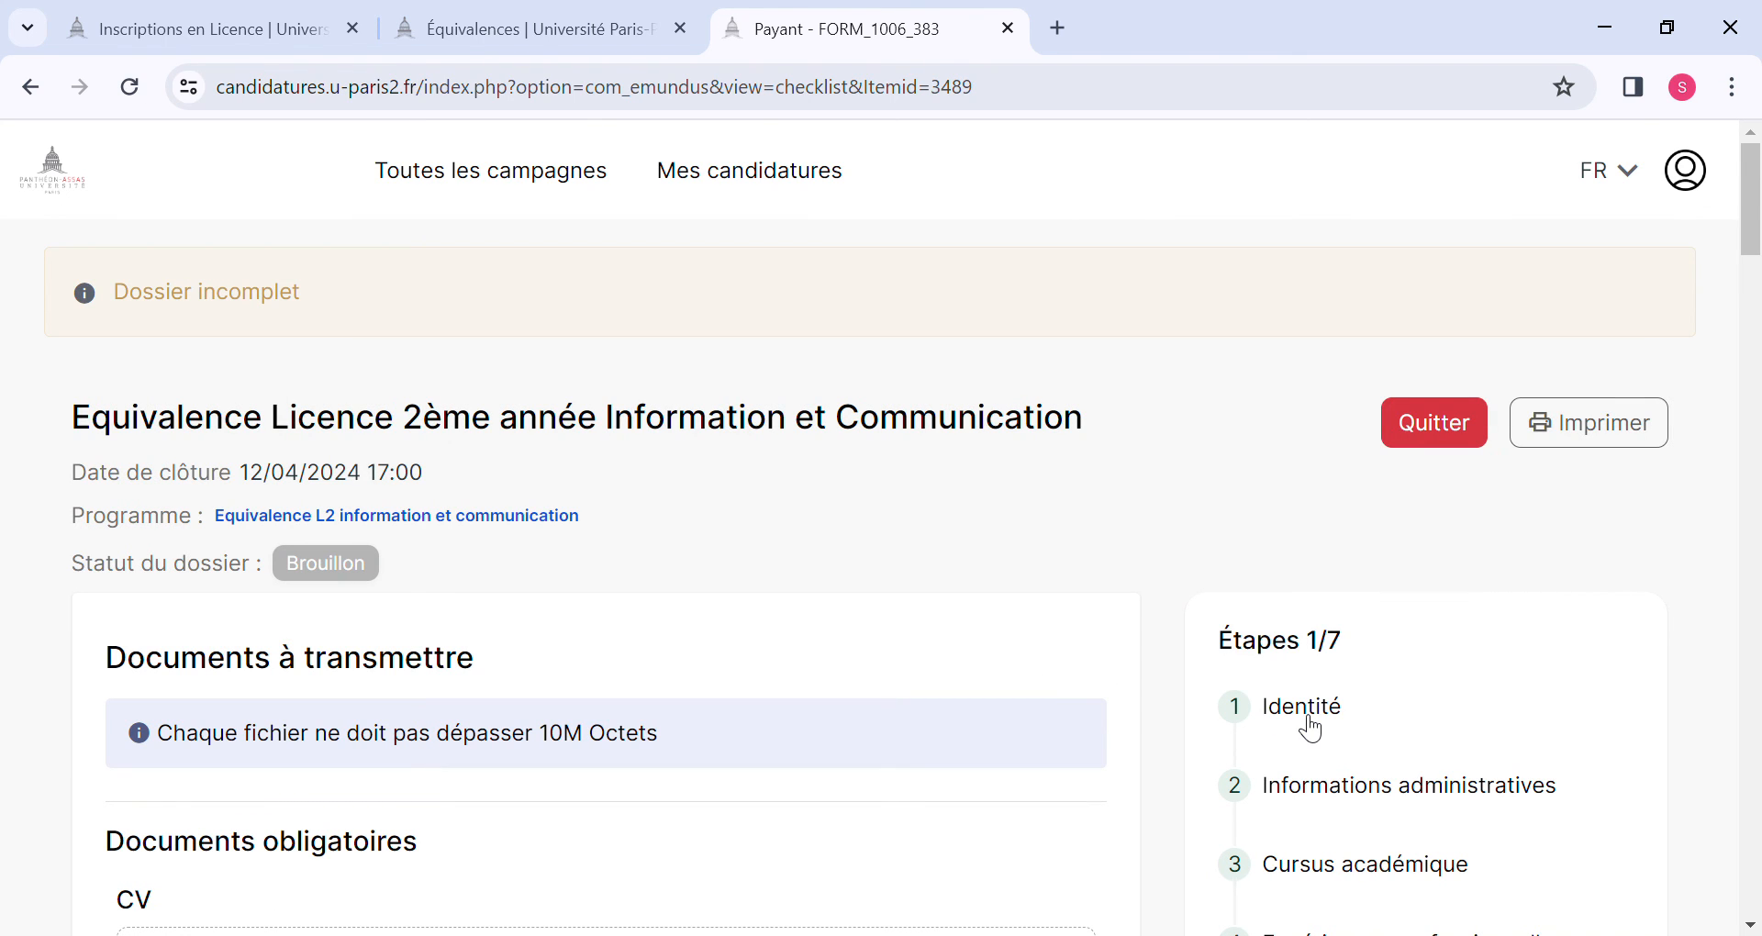
{"action": "scroll", "coordinate": [762, 676], "scroll_direction": "down", "scroll_amount": 5}
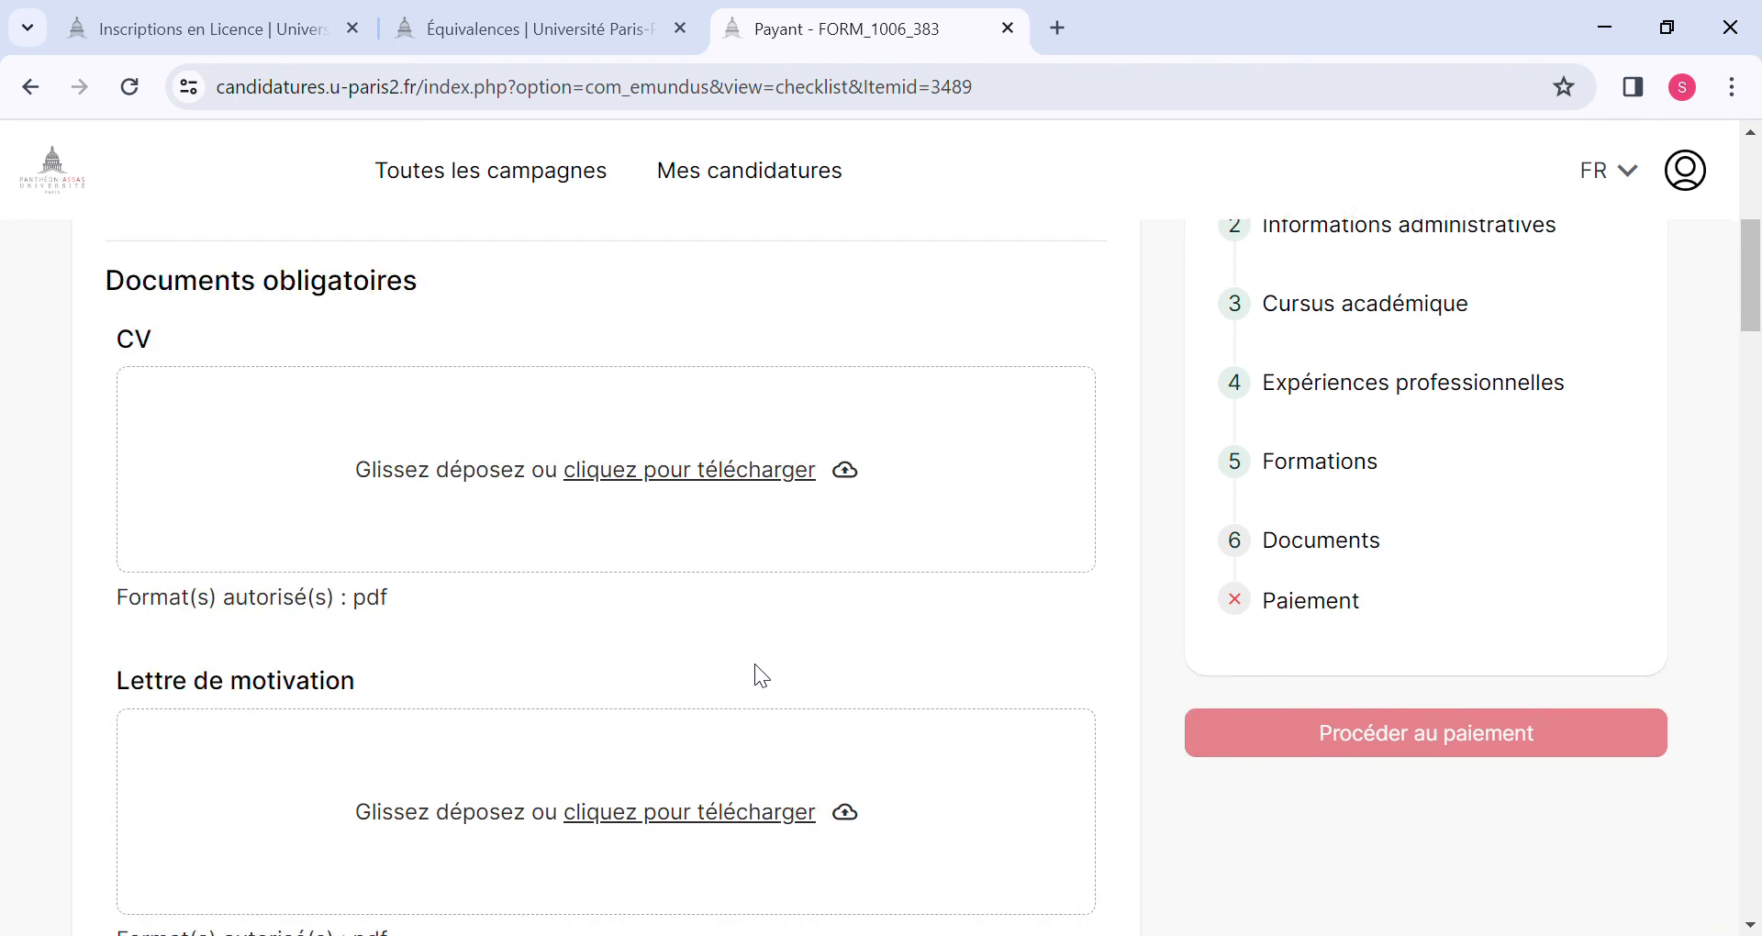